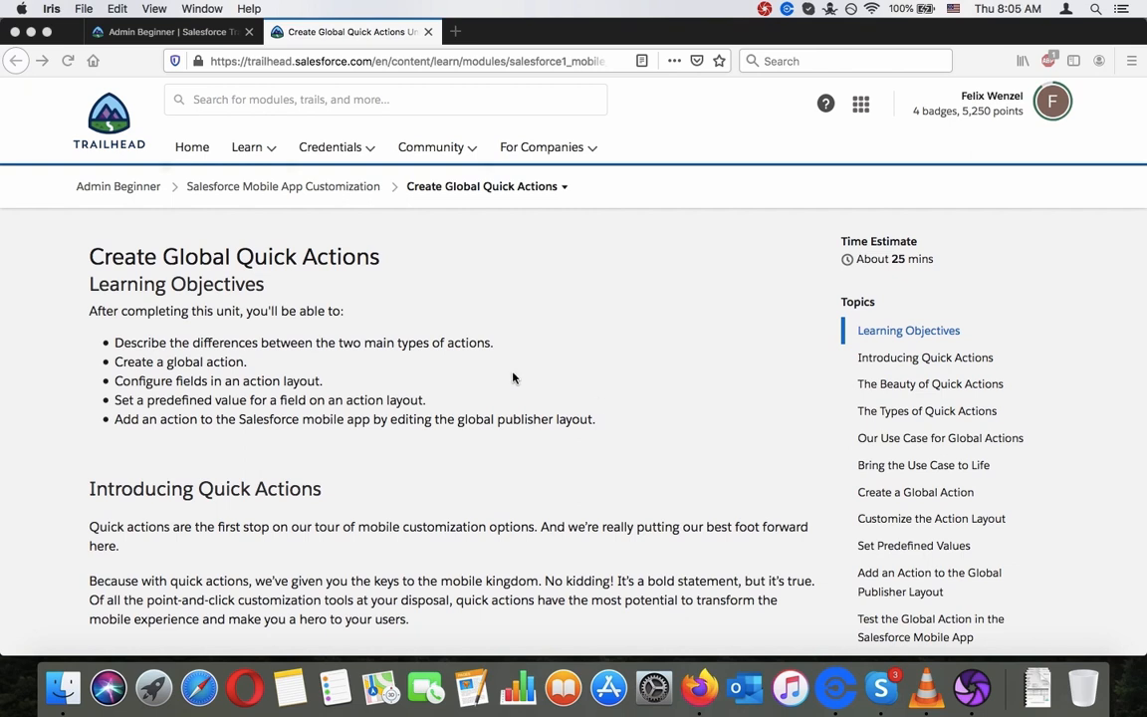
Read the unit's learning objectives and the Introducing Quick Actions section.
triple_click(241, 401)
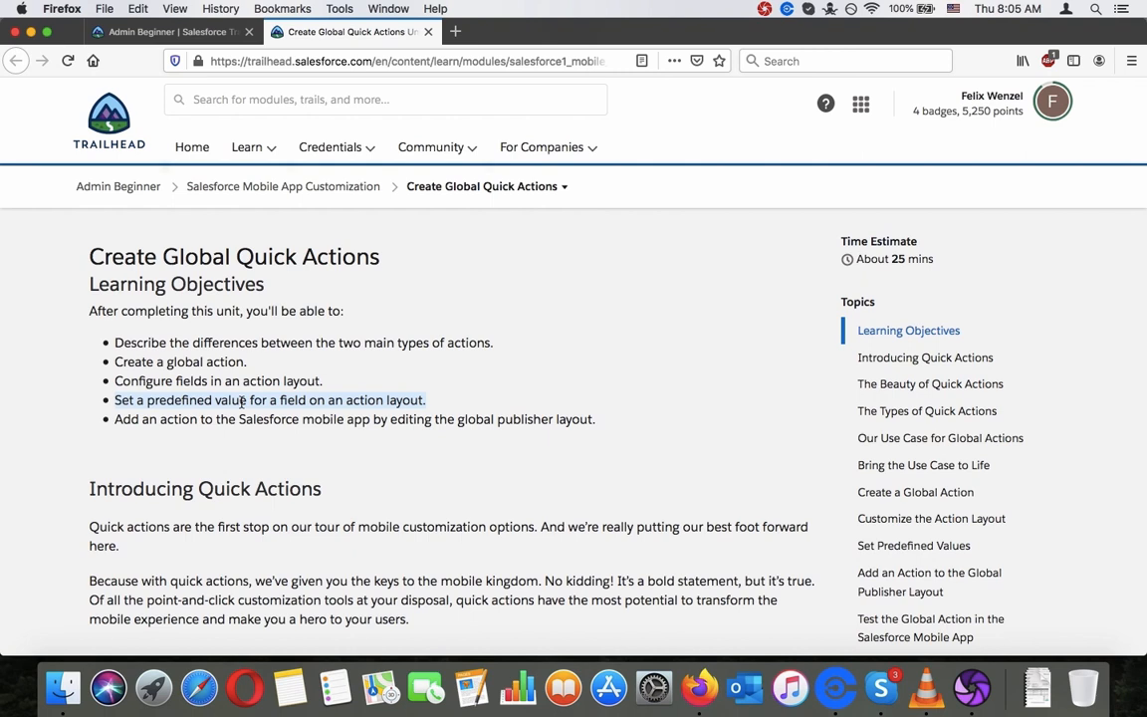
triple_click(238, 420)
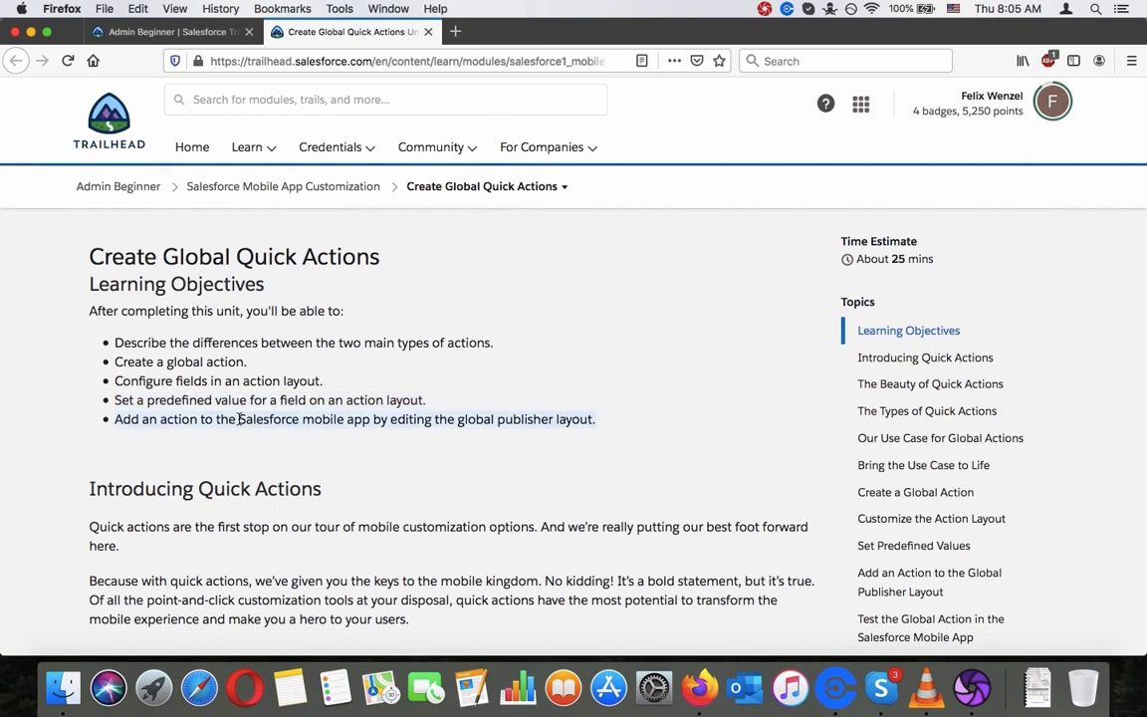
scroll(238, 419, "down", 2)
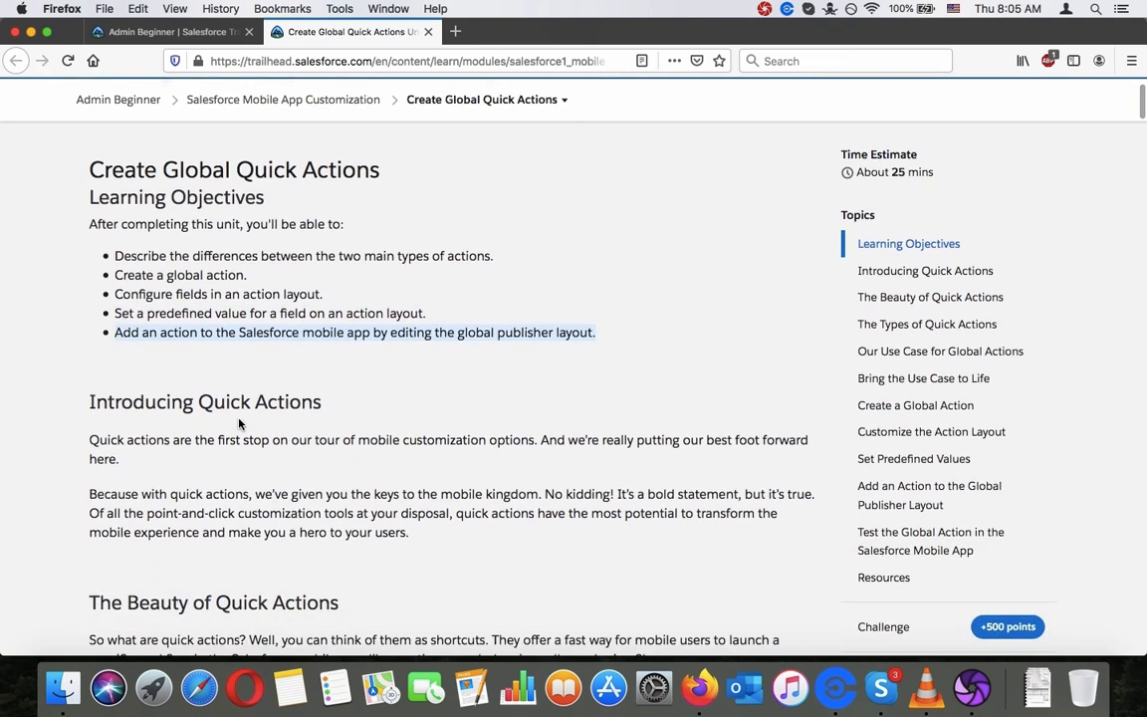
scroll(239, 424, "down", 3)
triple_click(226, 276)
scroll(227, 274, "down", 3)
left_click(229, 182)
triple_click(229, 182)
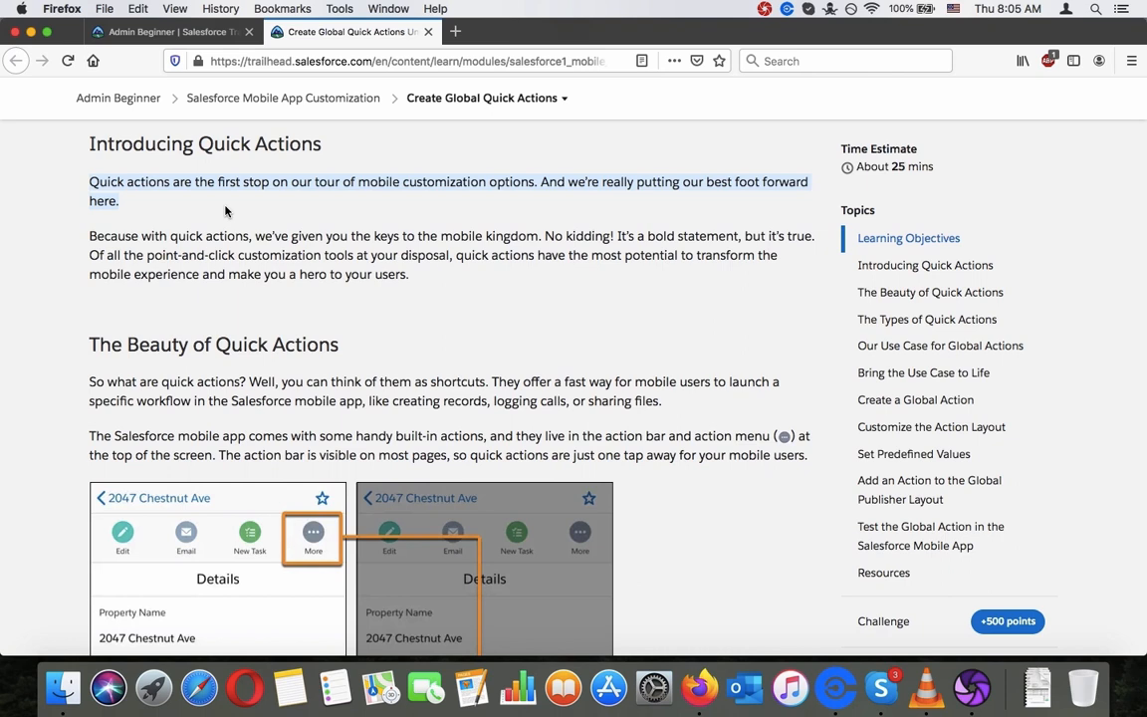
Read The Beauty of Quick Actions section, examining the mobile app's action bar and action menu illustrations.
scroll(227, 213, "down", 3)
triple_click(206, 228)
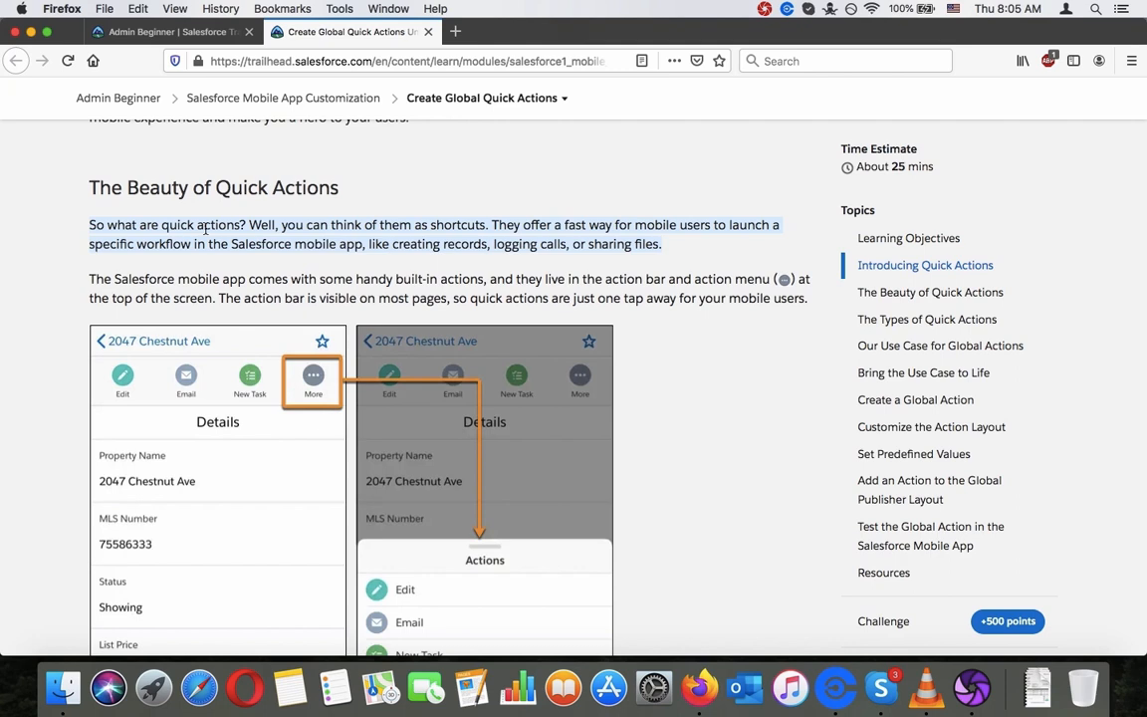
scroll(206, 228, "down", 2)
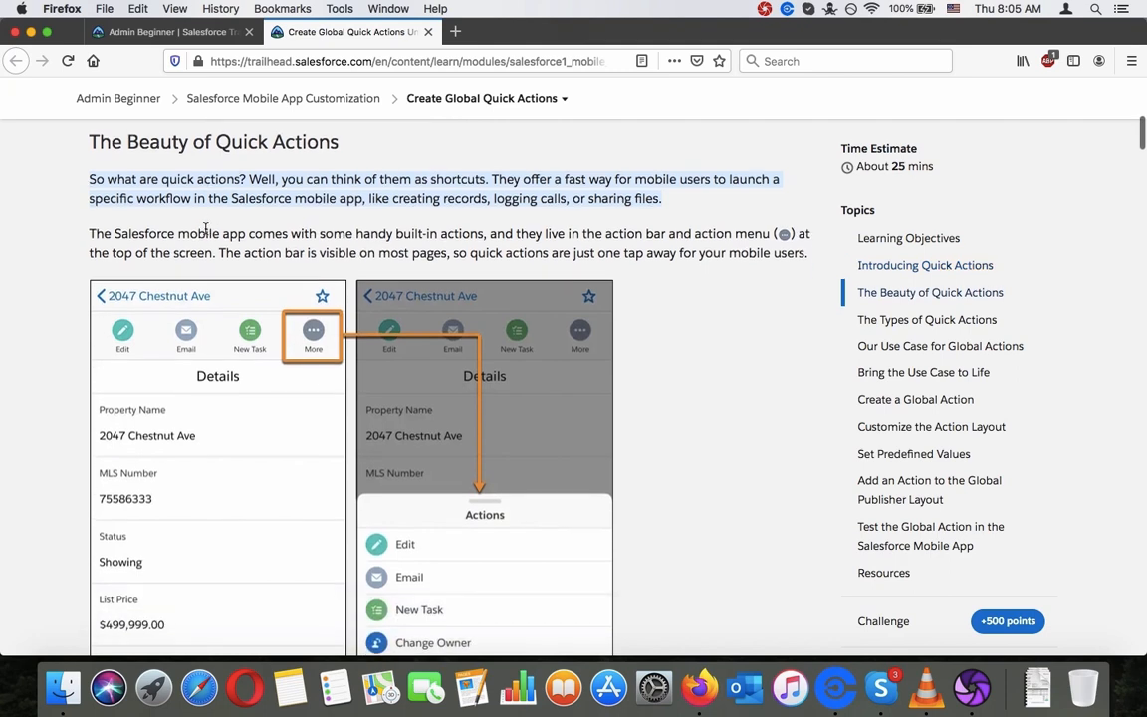
triple_click(205, 228)
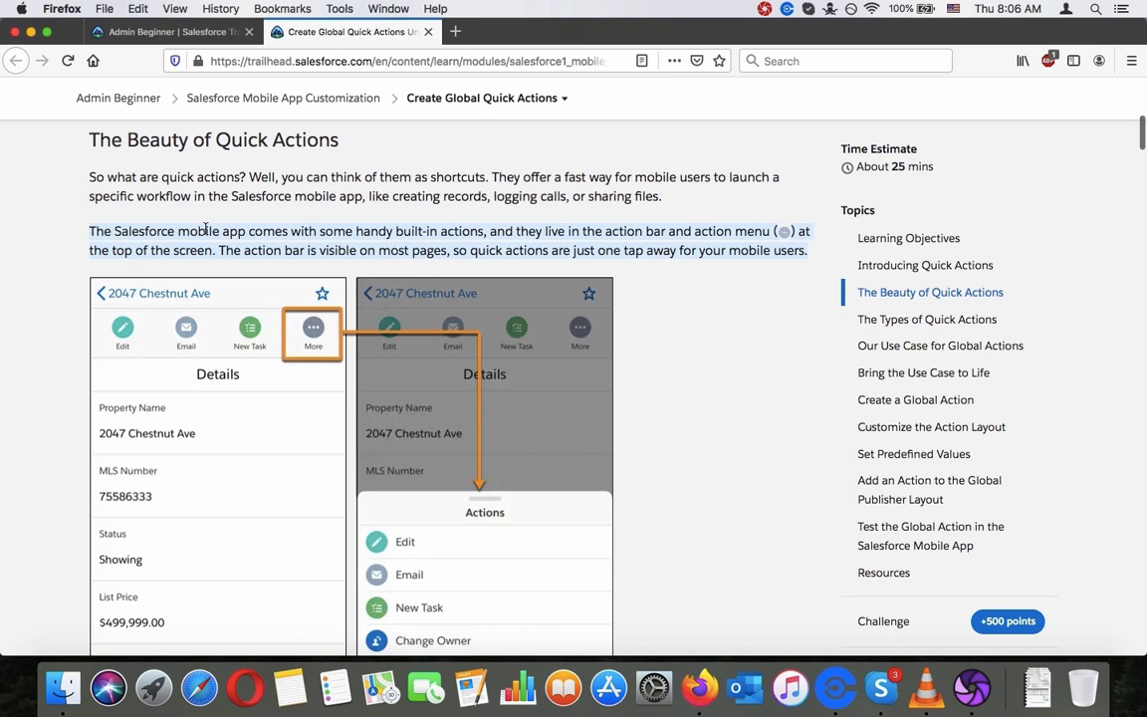
scroll(205, 228, "down", 4)
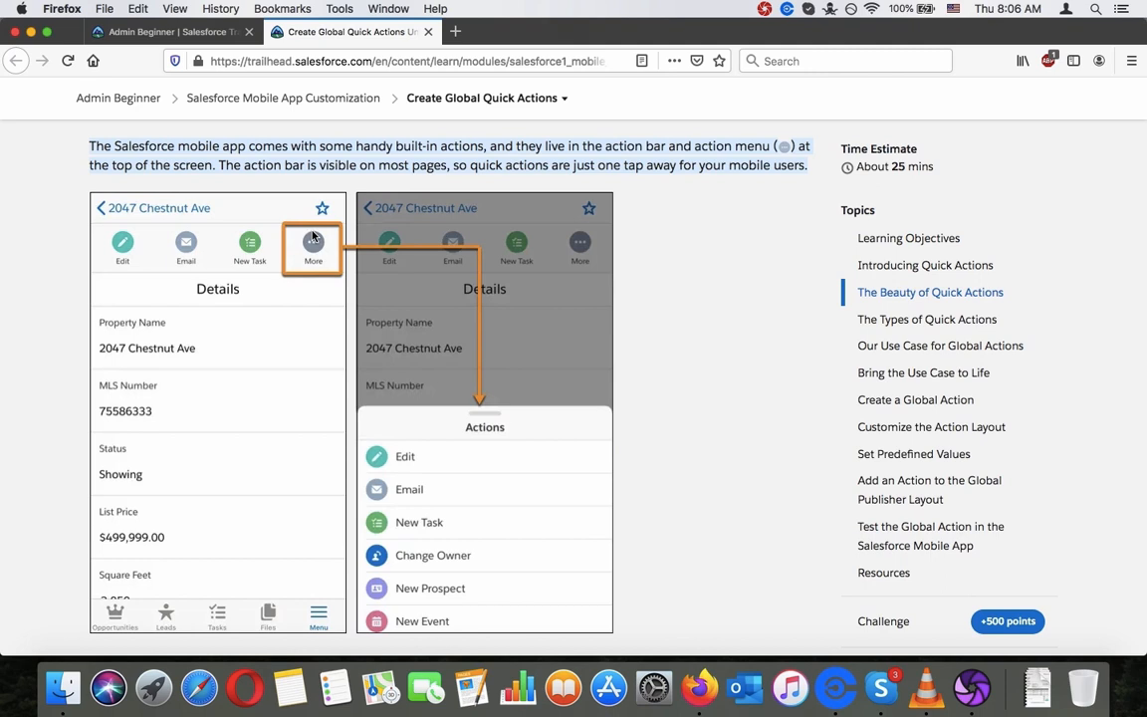
scroll(313, 236, "down", 5)
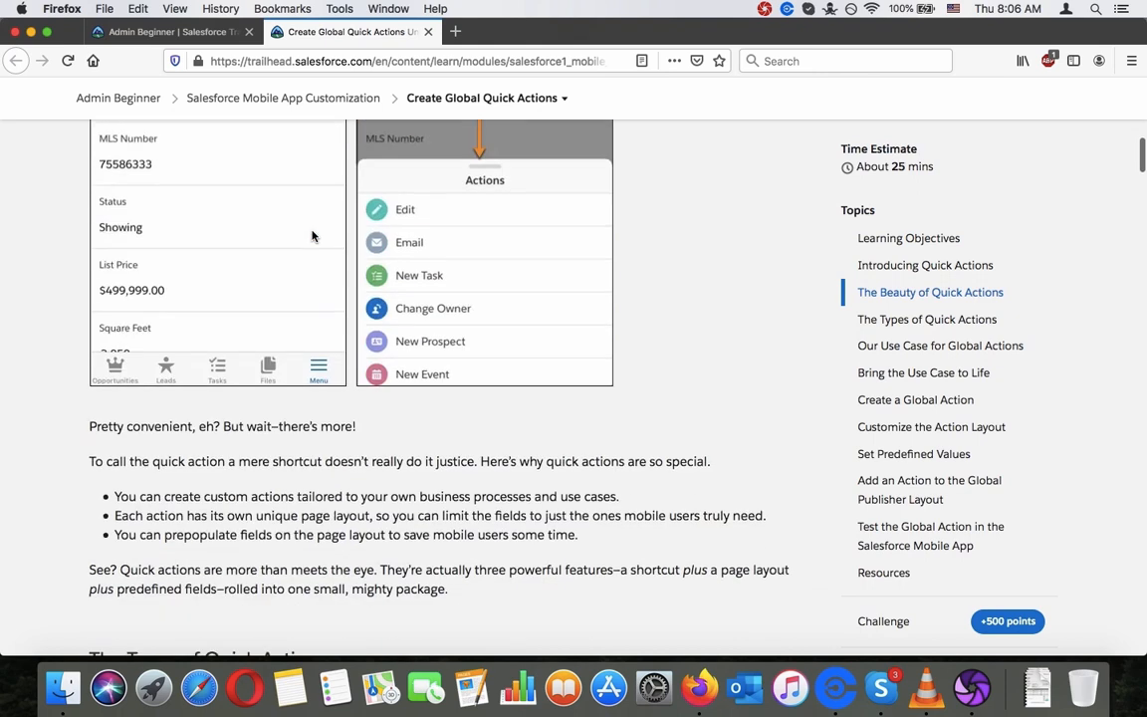
scroll(312, 236, "up", 6)
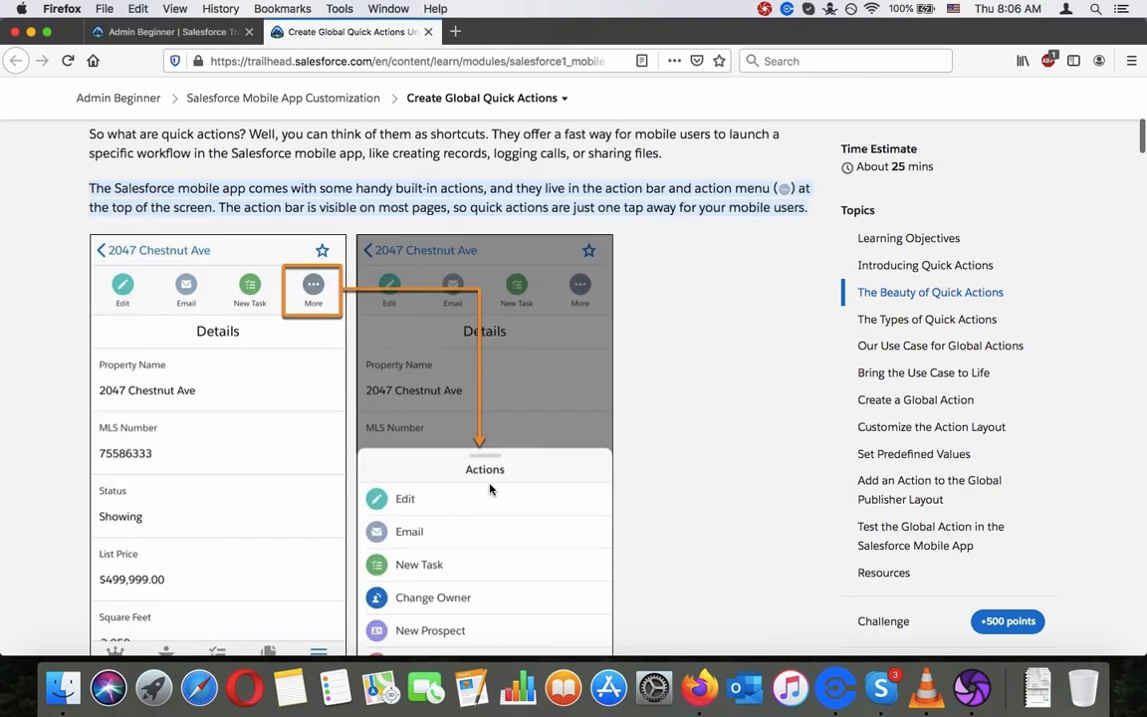
scroll(465, 428, "down", 1)
scroll(465, 428, "down", 6)
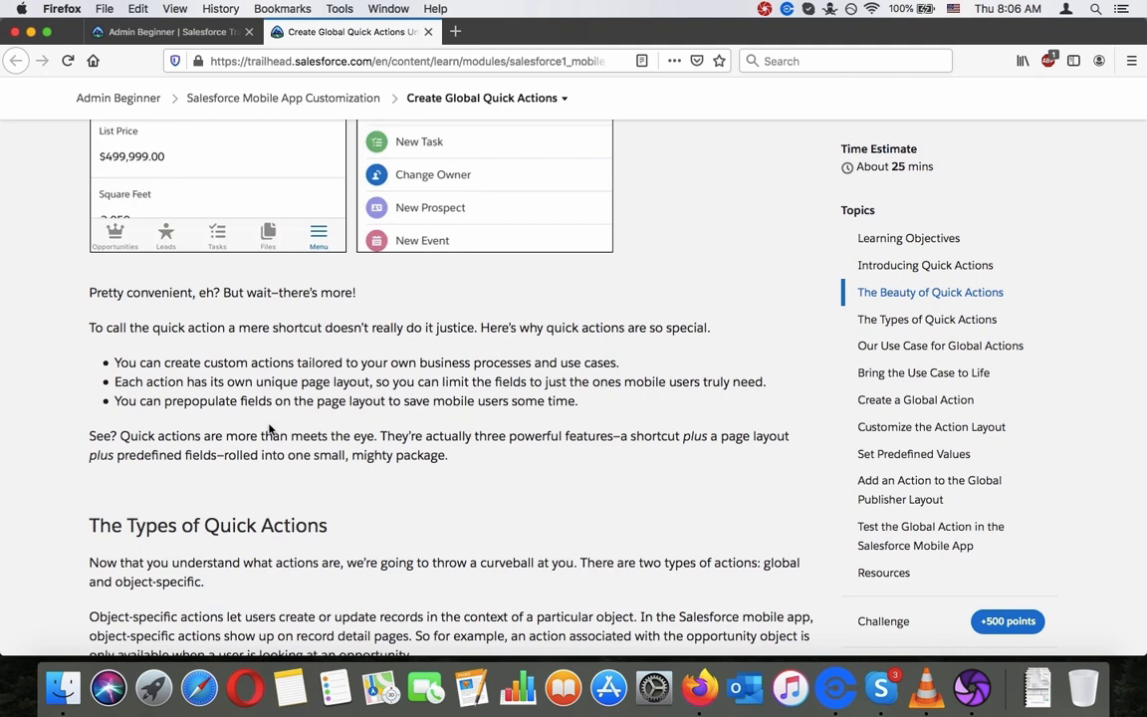
Read The Types of Quick Actions section, comparing object-specific actions with global actions.
scroll(269, 428, "down", 3)
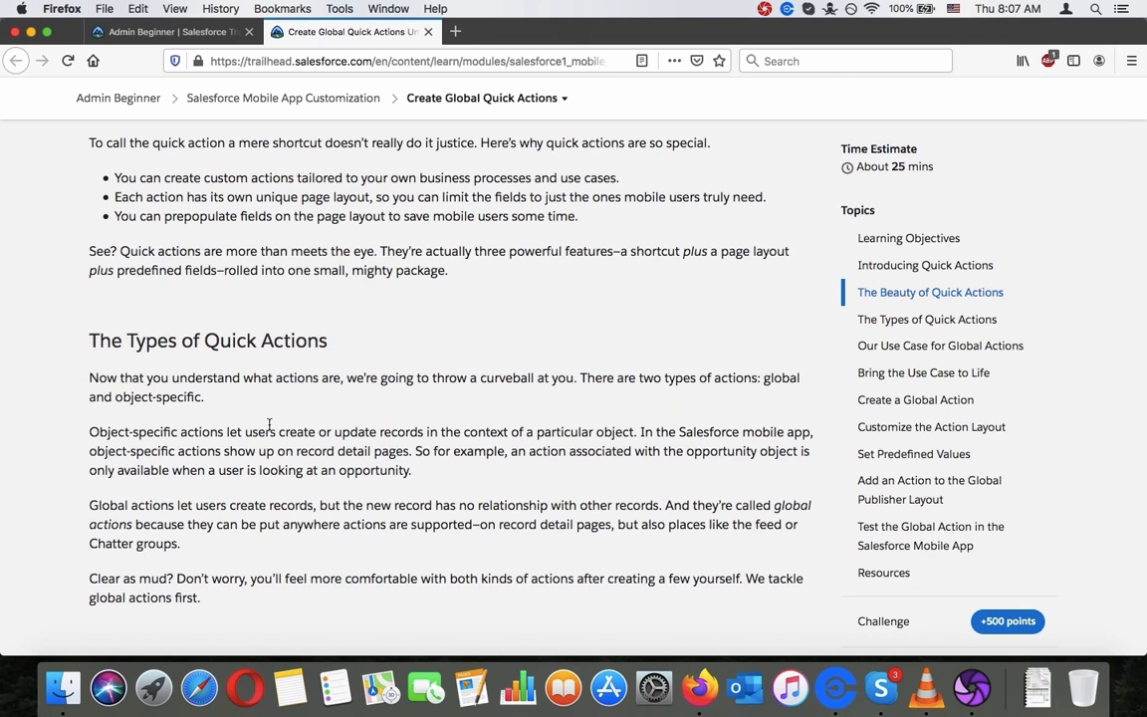
scroll(269, 424, "down", 5)
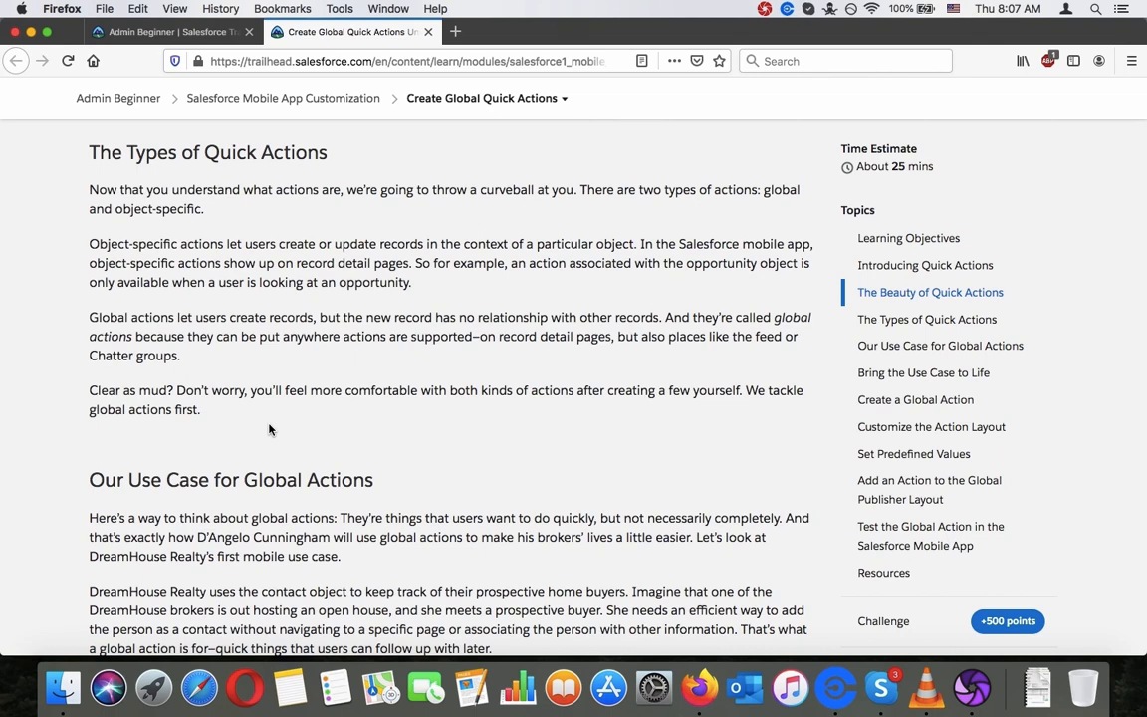
triple_click(329, 265)
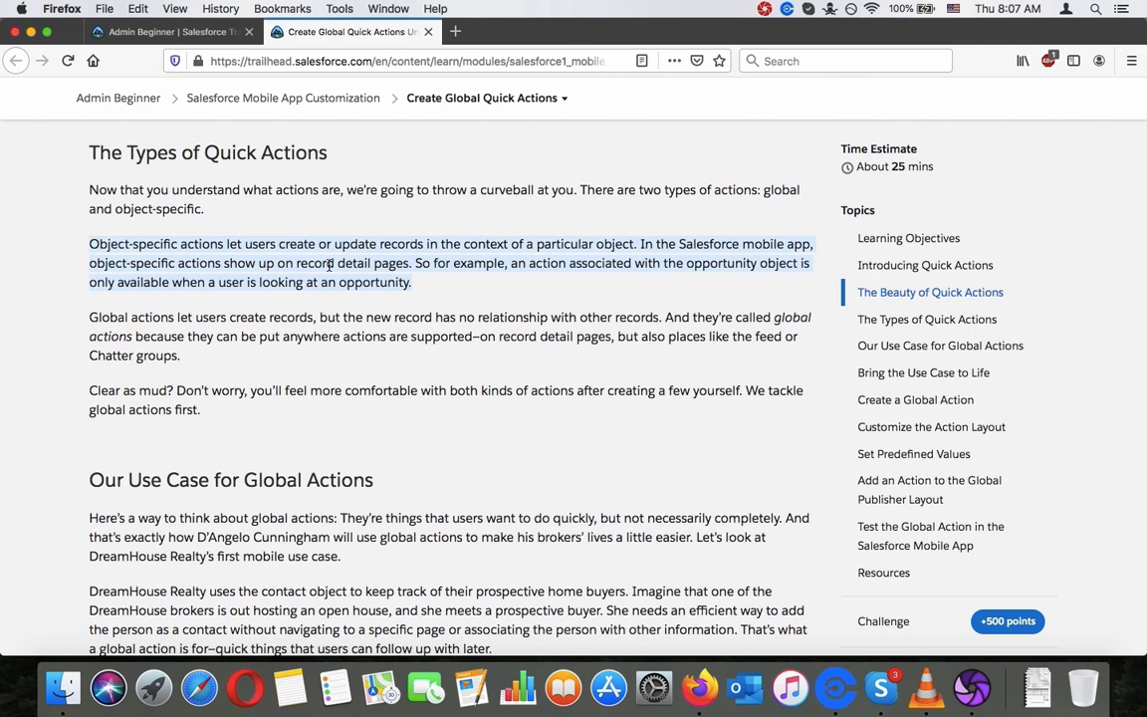
scroll(329, 265, "down", 1)
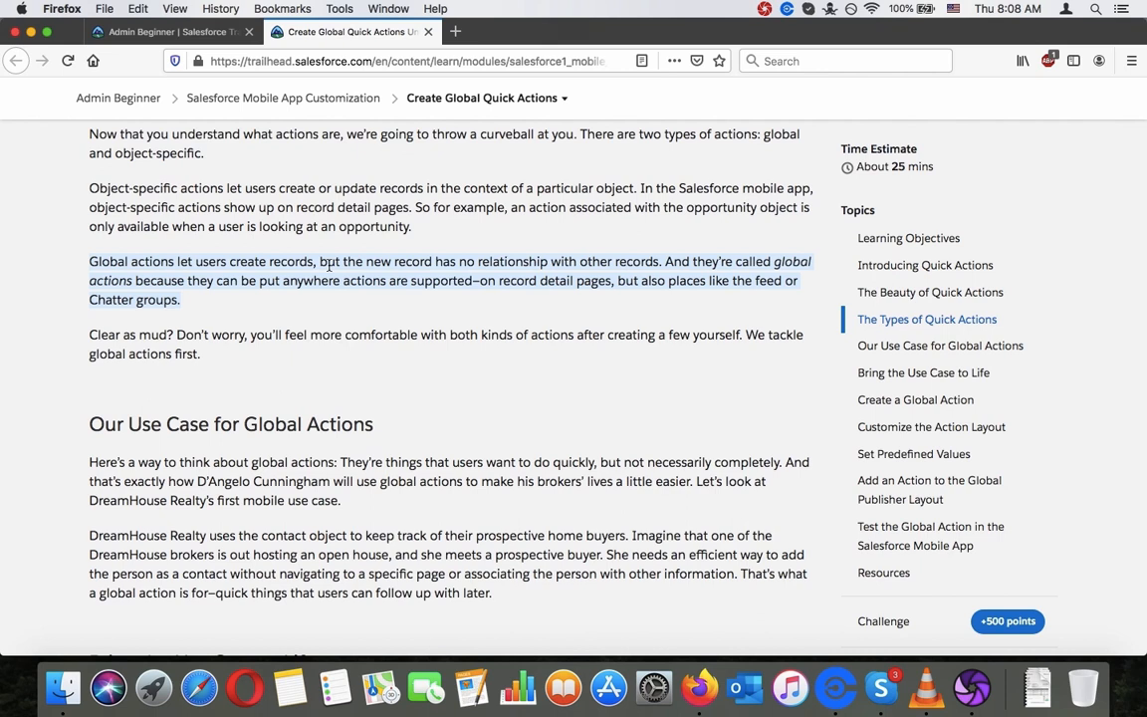
scroll(330, 264, "down", 2)
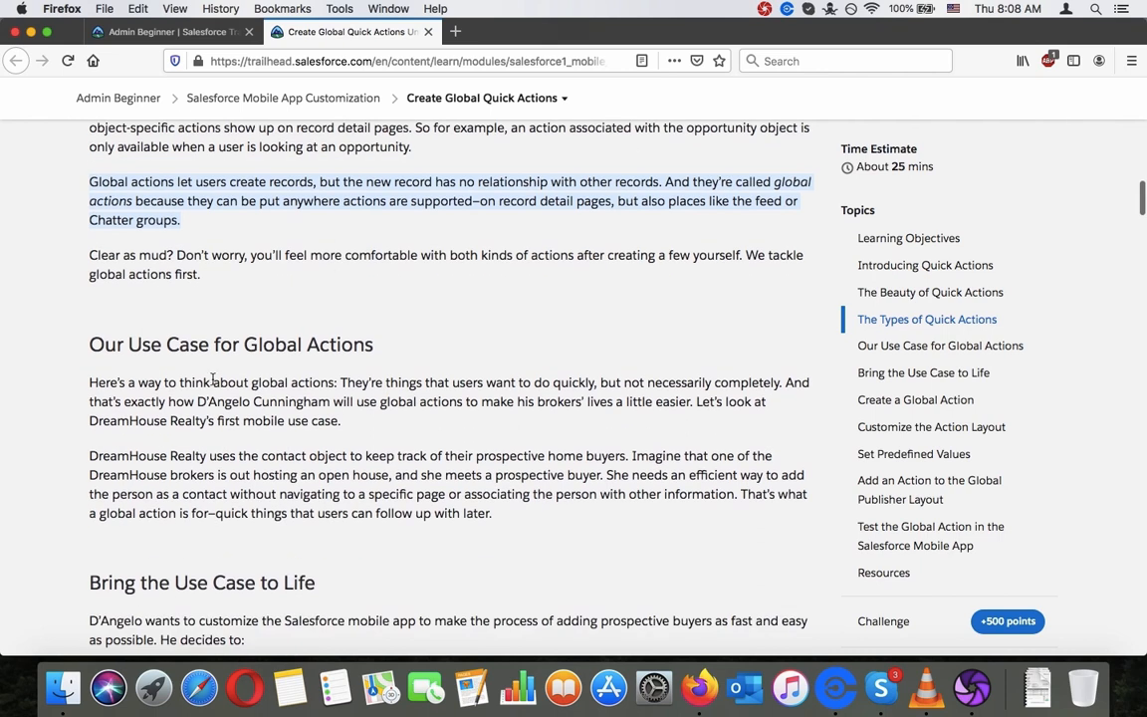
Read the Our Use Case for Global Actions section about DreamHouse Realty's first mobile use case.
scroll(215, 345, "down", 2)
double_click(225, 260)
triple_click(225, 260)
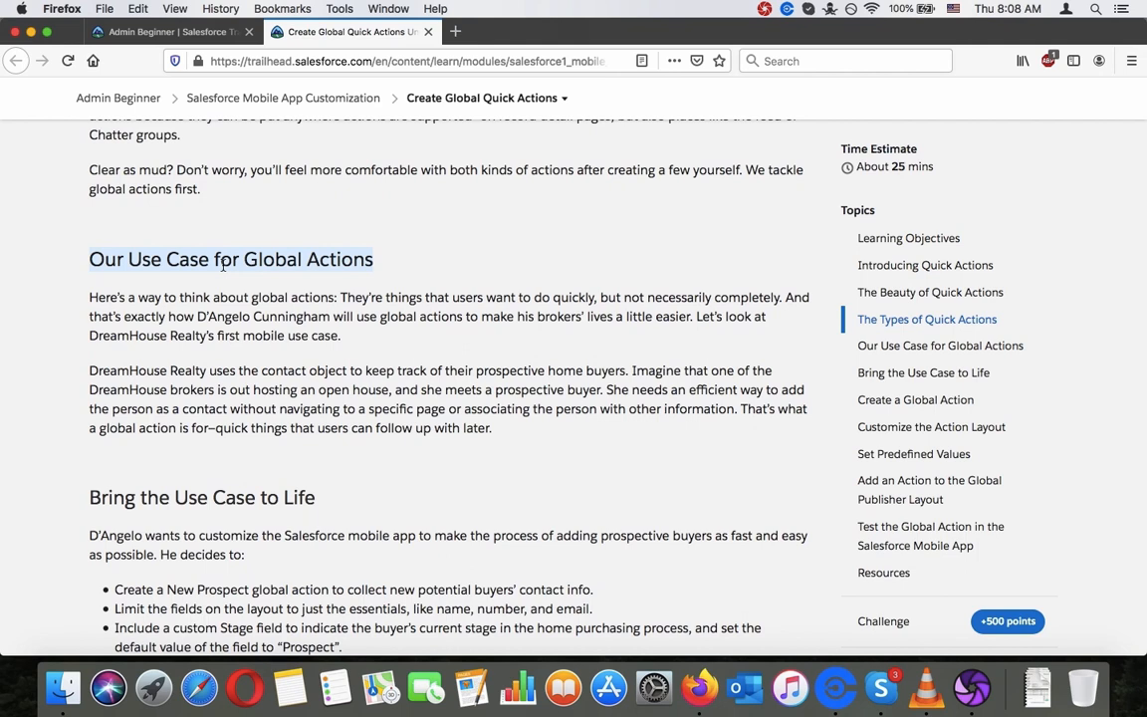
scroll(223, 264, "down", 1)
triple_click(223, 266)
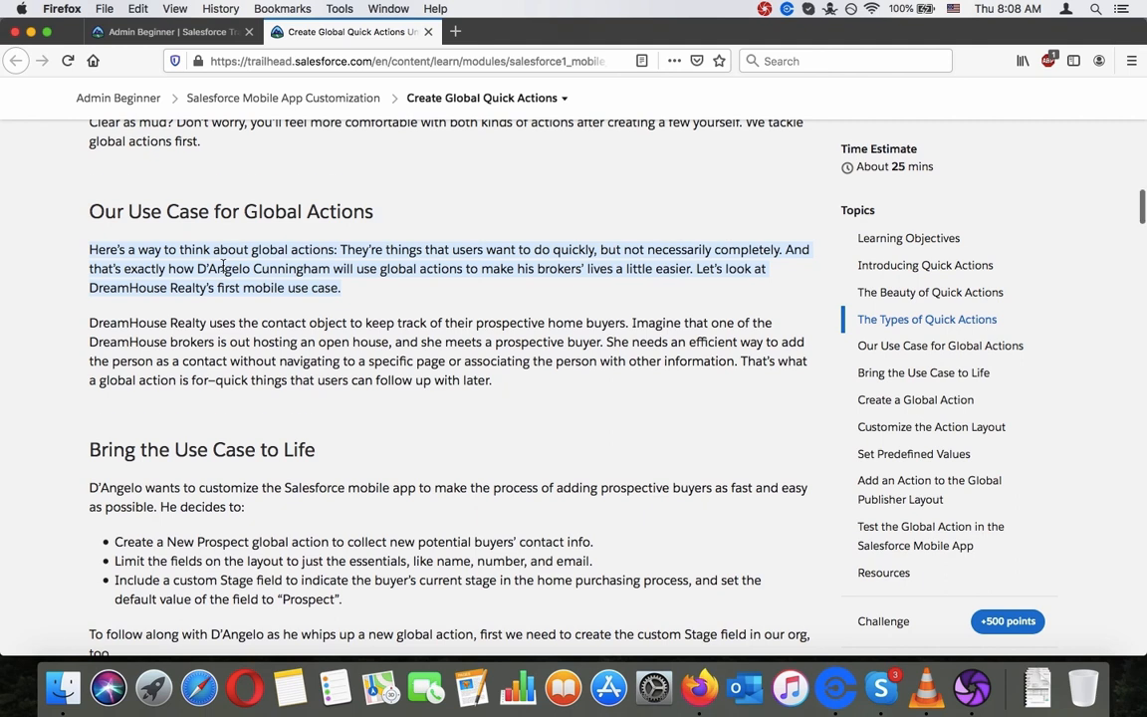
scroll(223, 267, "down", 1)
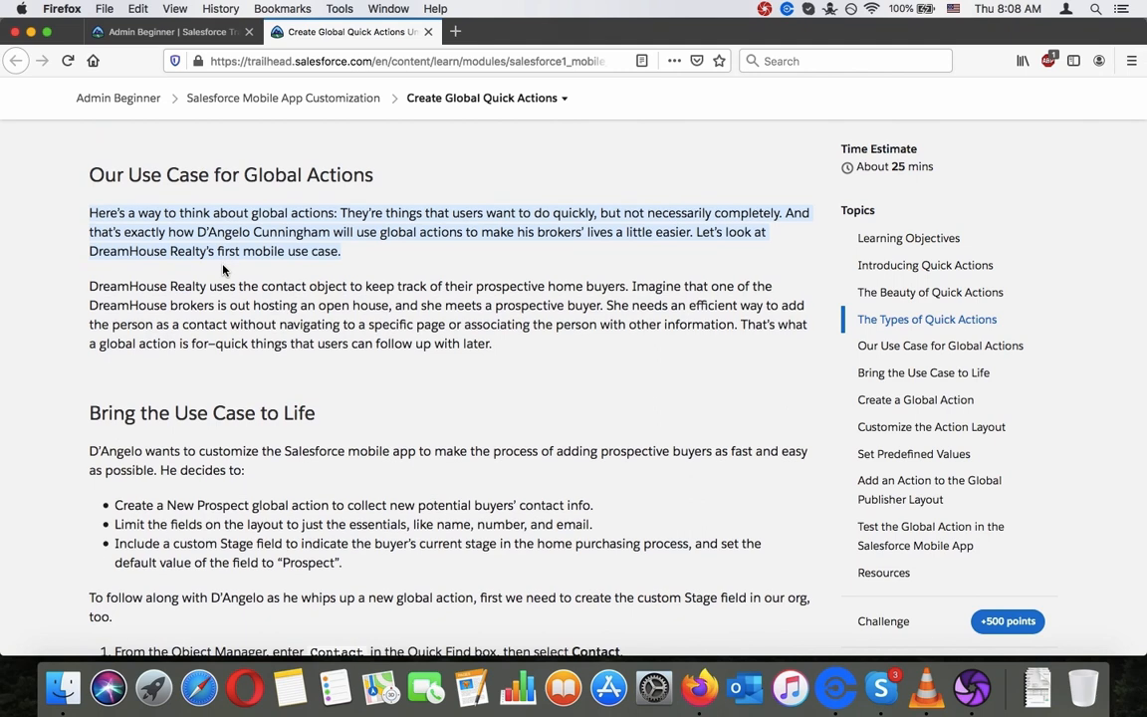
scroll(223, 267, "down", 1)
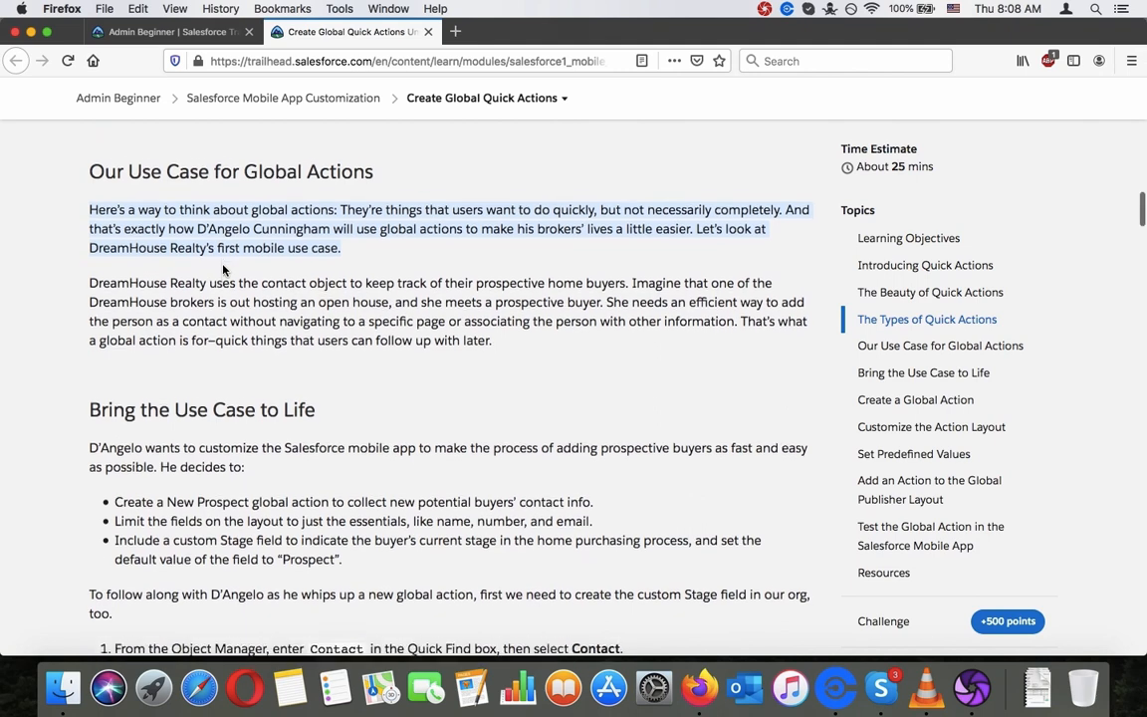
triple_click(223, 263)
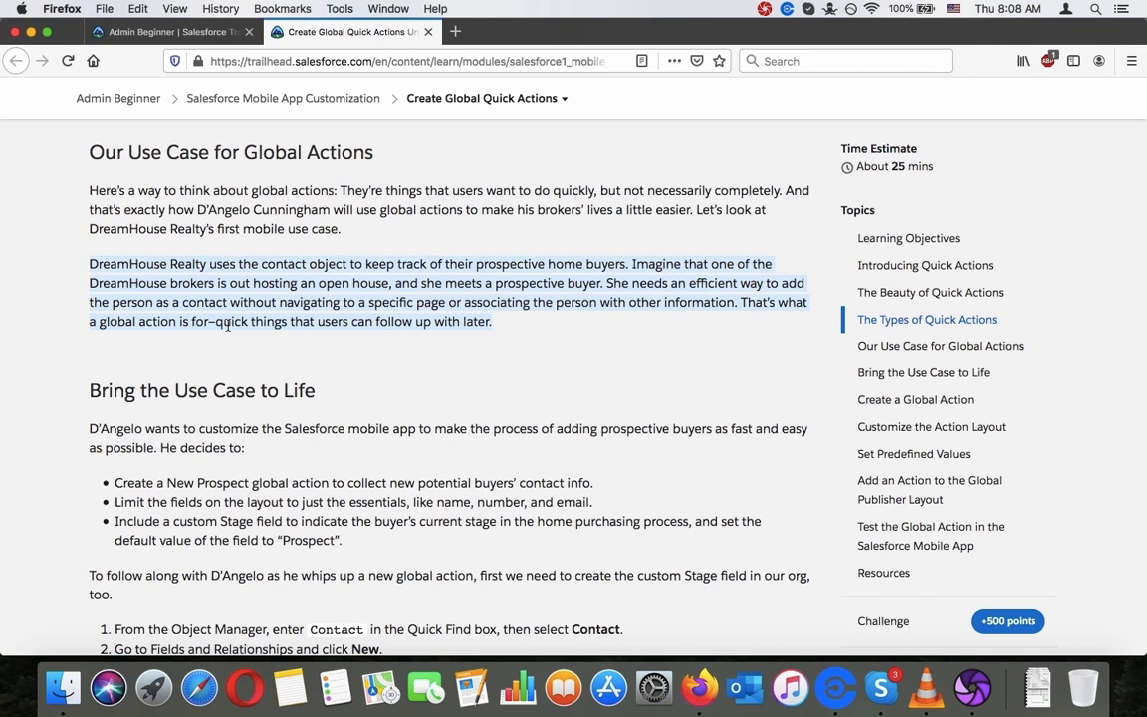
Review the Bring the Use Case to Life requirements and the instructions for creating the custom Stage field.
scroll(228, 326, "down", 3)
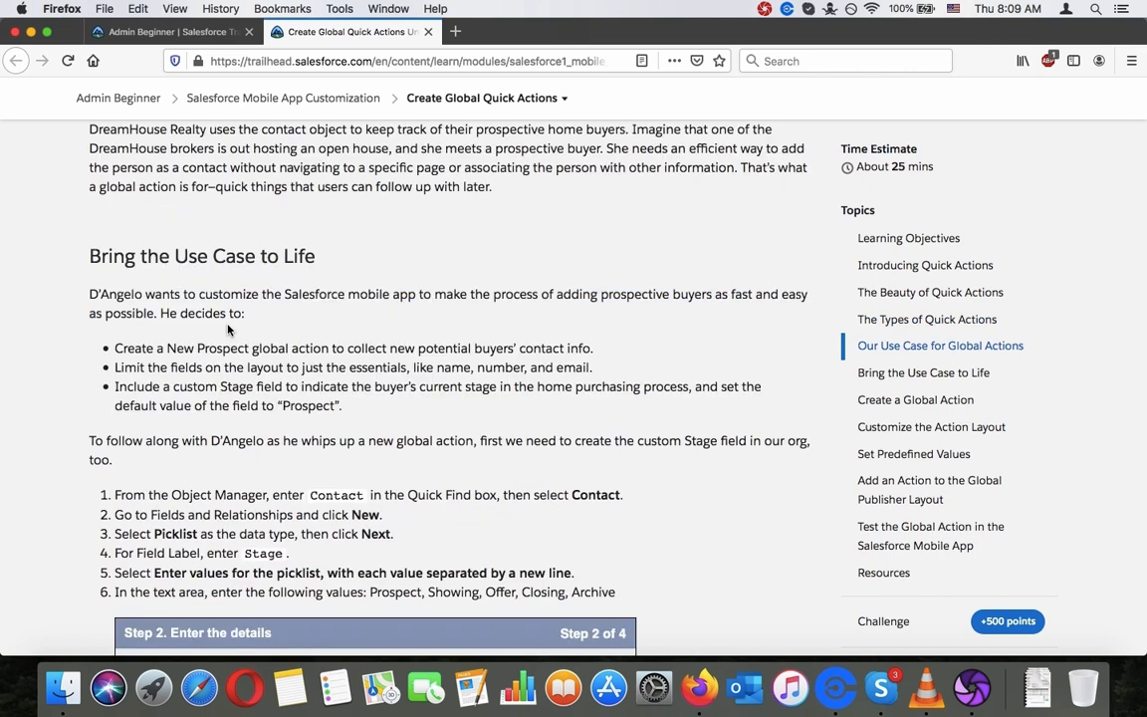
scroll(228, 330, "down", 2)
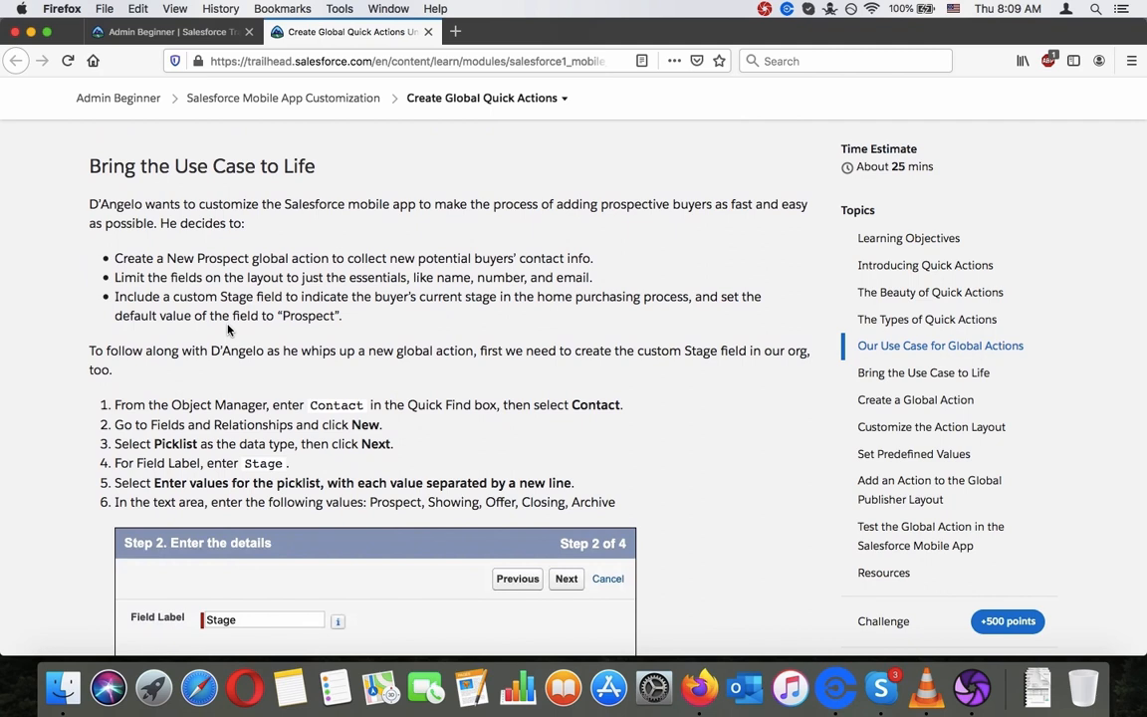
scroll(228, 330, "down", 1)
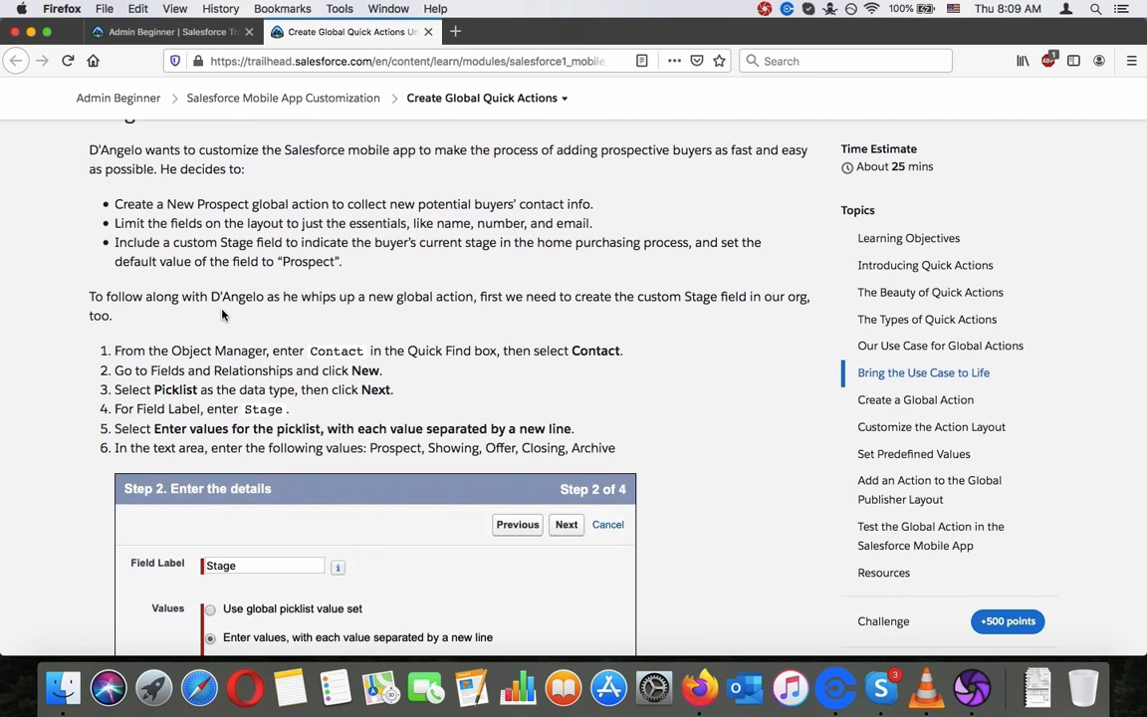
scroll(221, 315, "down", 1)
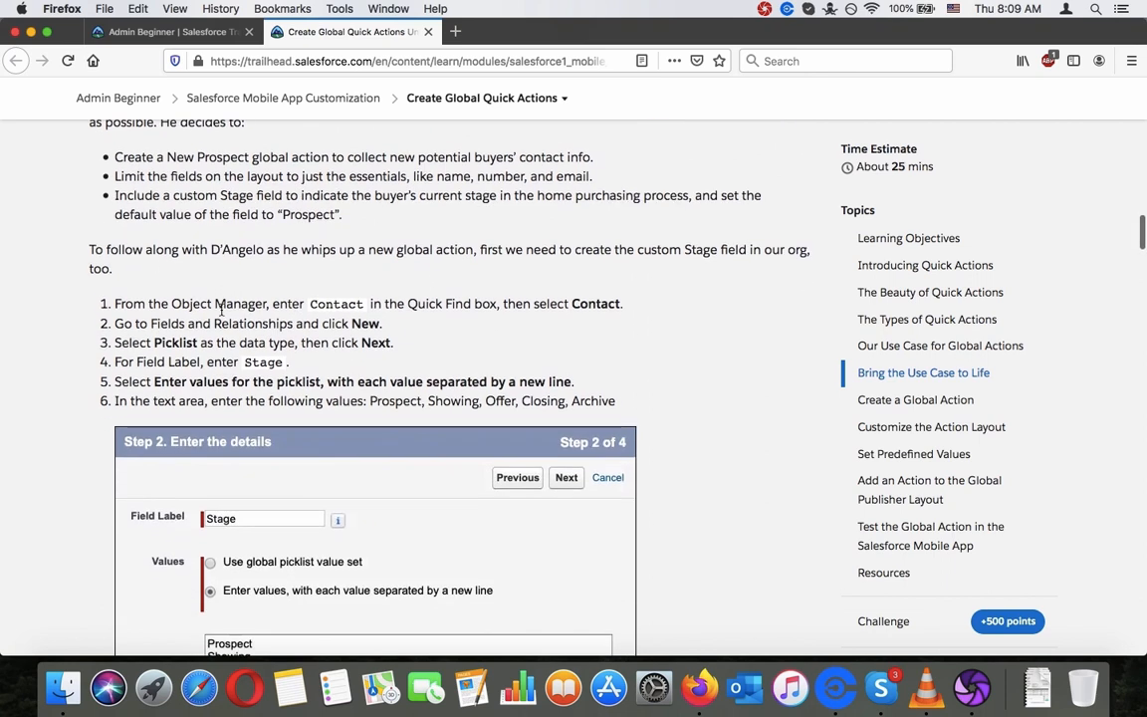
scroll(220, 310, "down", 1)
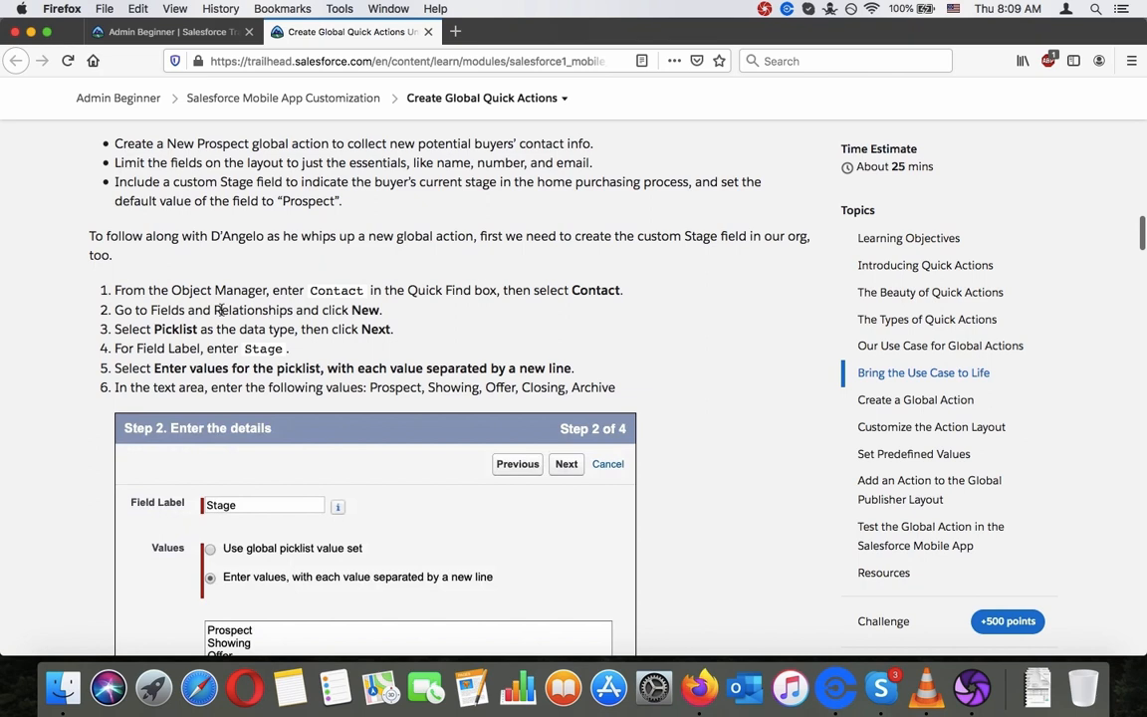
Launch the Salesforce playground org from the unit's Hands-on Challenge section.
scroll(221, 310, "down", 20)
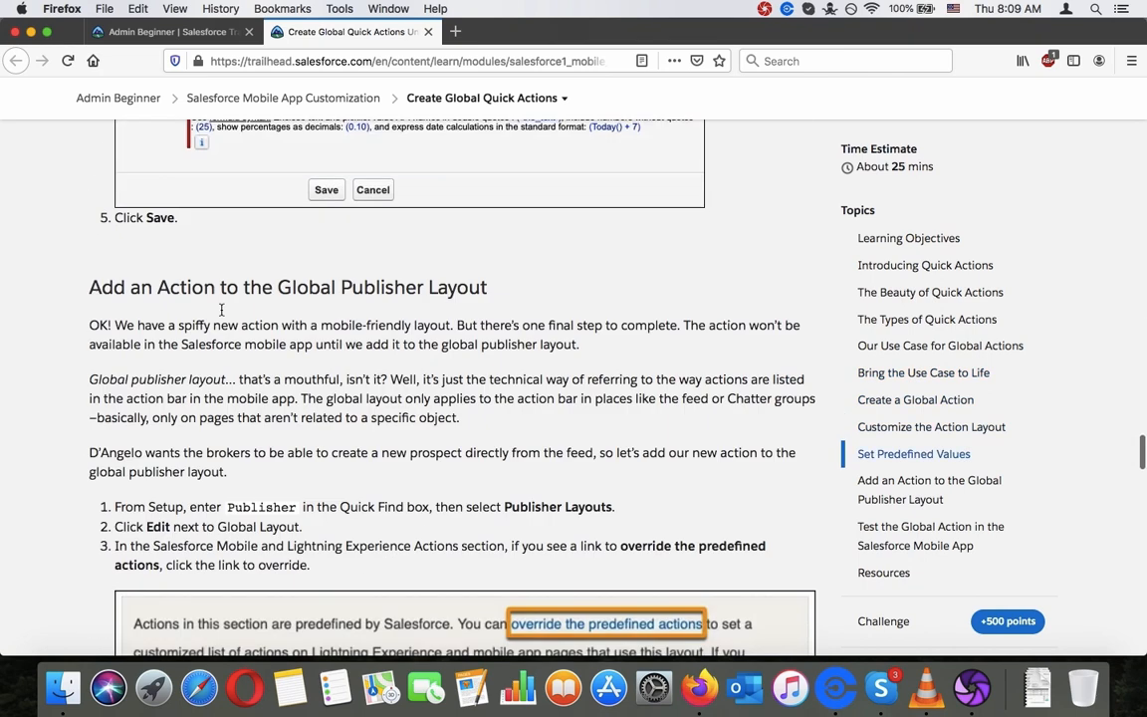
scroll(221, 310, "down", 20)
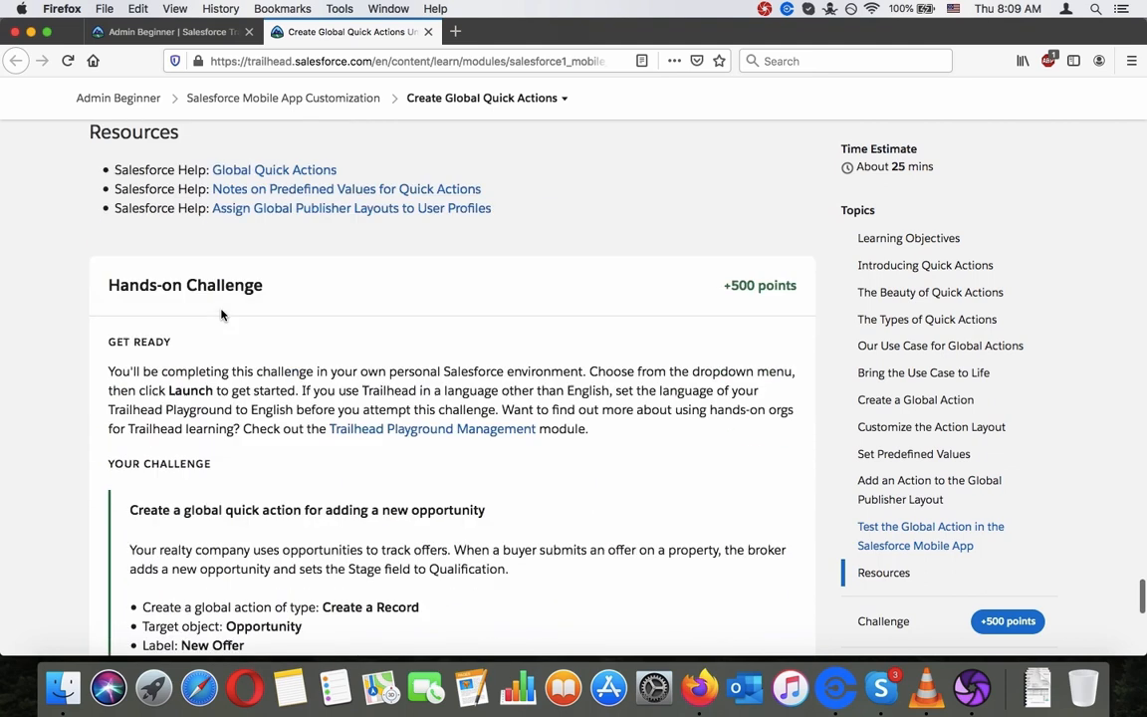
scroll(221, 315, "down", 10)
left_click(368, 358)
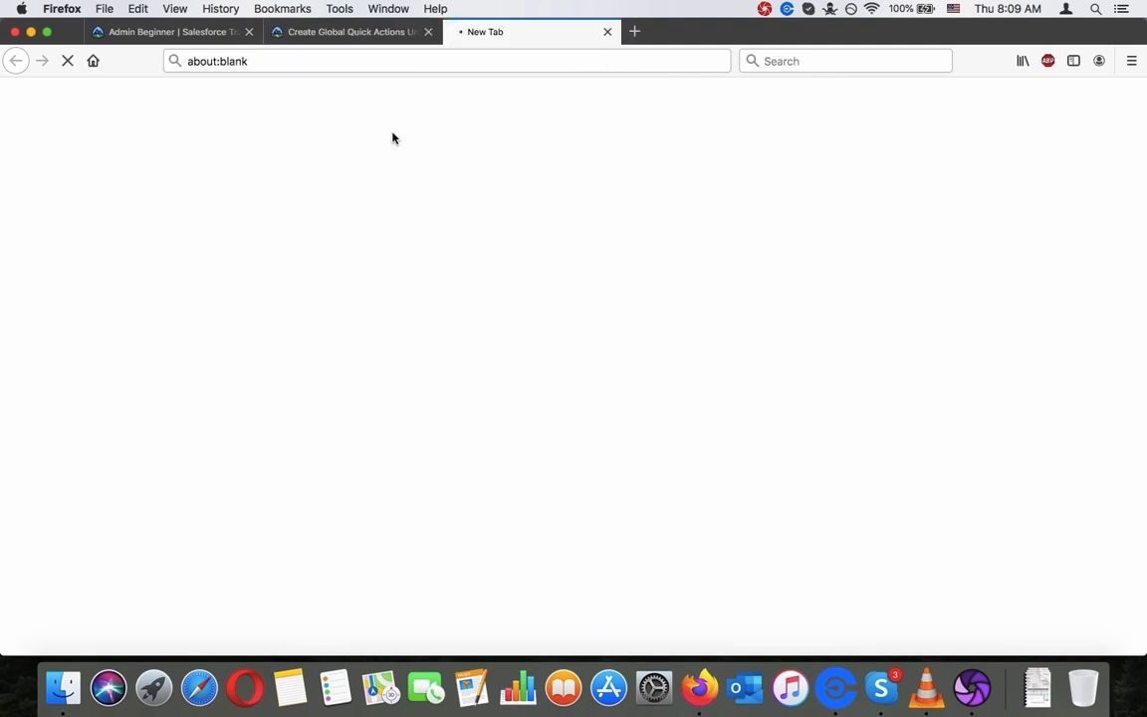
Return to the Trailhead unit's Stage field instructions and copy the search term Contact from the first instruction.
left_click(329, 32)
scroll(394, 272, "up", 20)
scroll(394, 272, "up", 20)
scroll(394, 278, "up", 15)
scroll(395, 277, "down", 5)
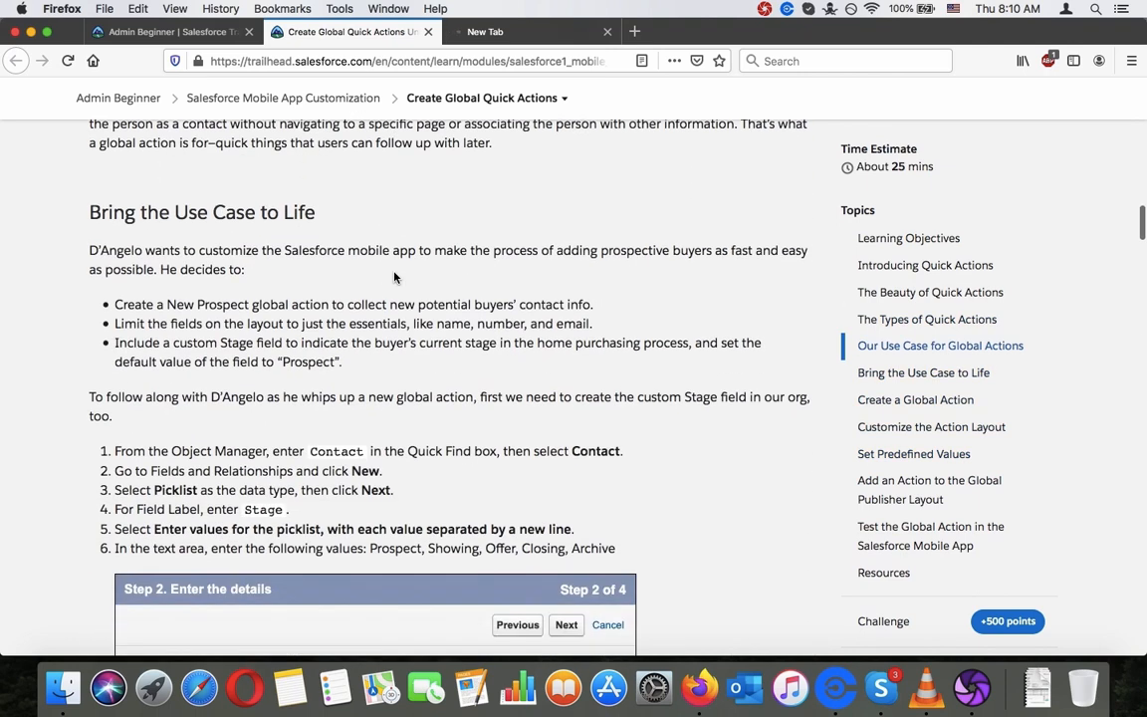
scroll(394, 278, "down", 3)
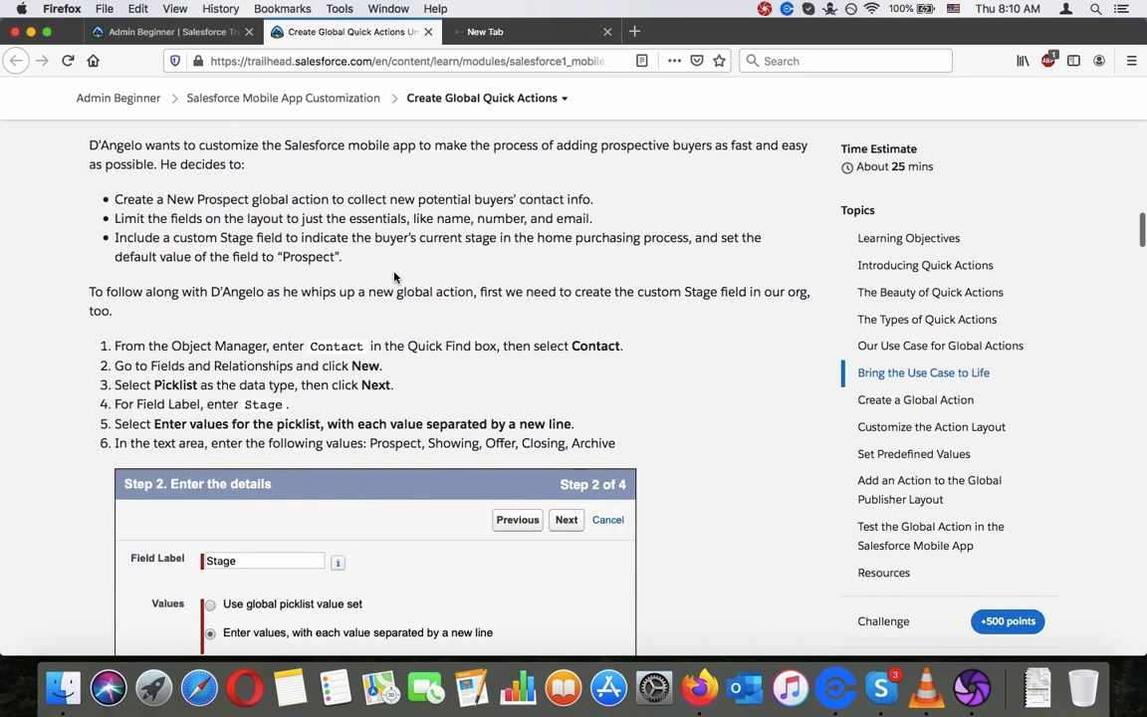
scroll(394, 278, "down", 2)
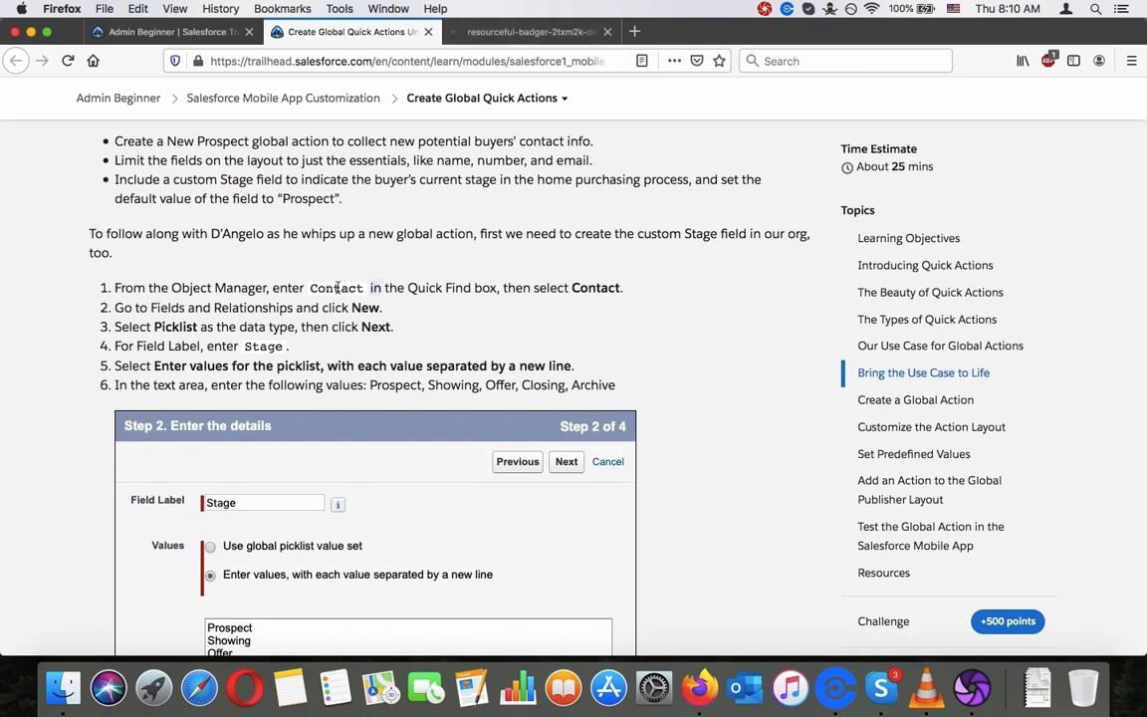
right_click(336, 287)
left_click(297, 252)
left_click(573, 36)
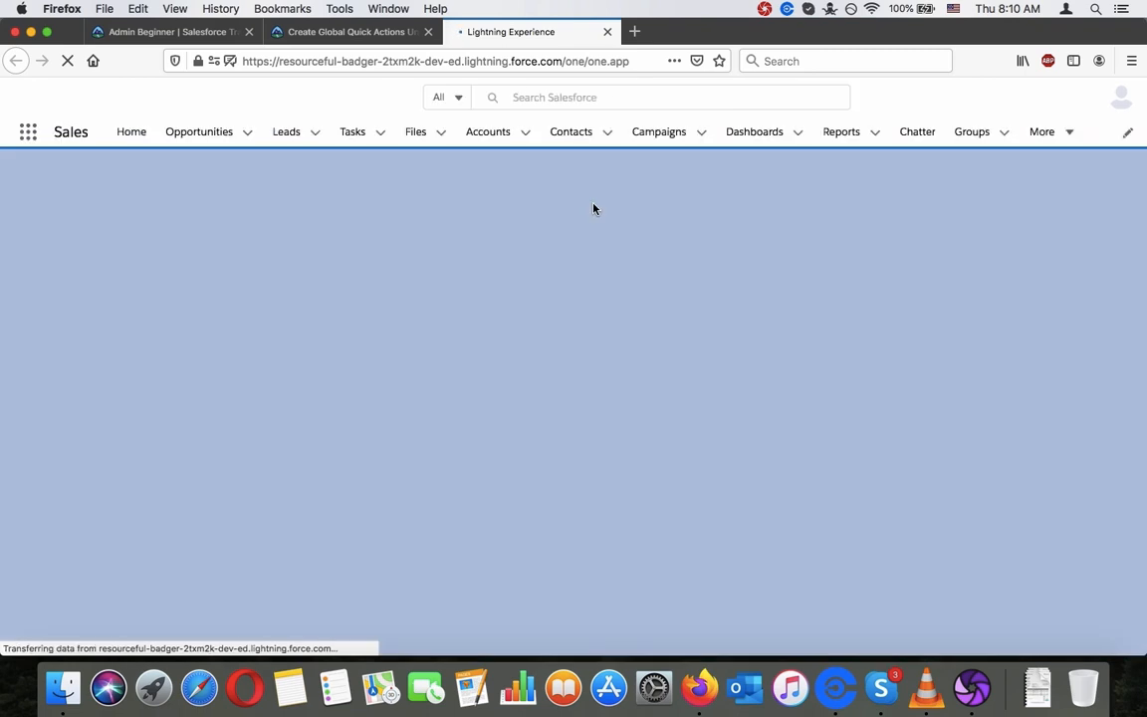
left_click(599, 98)
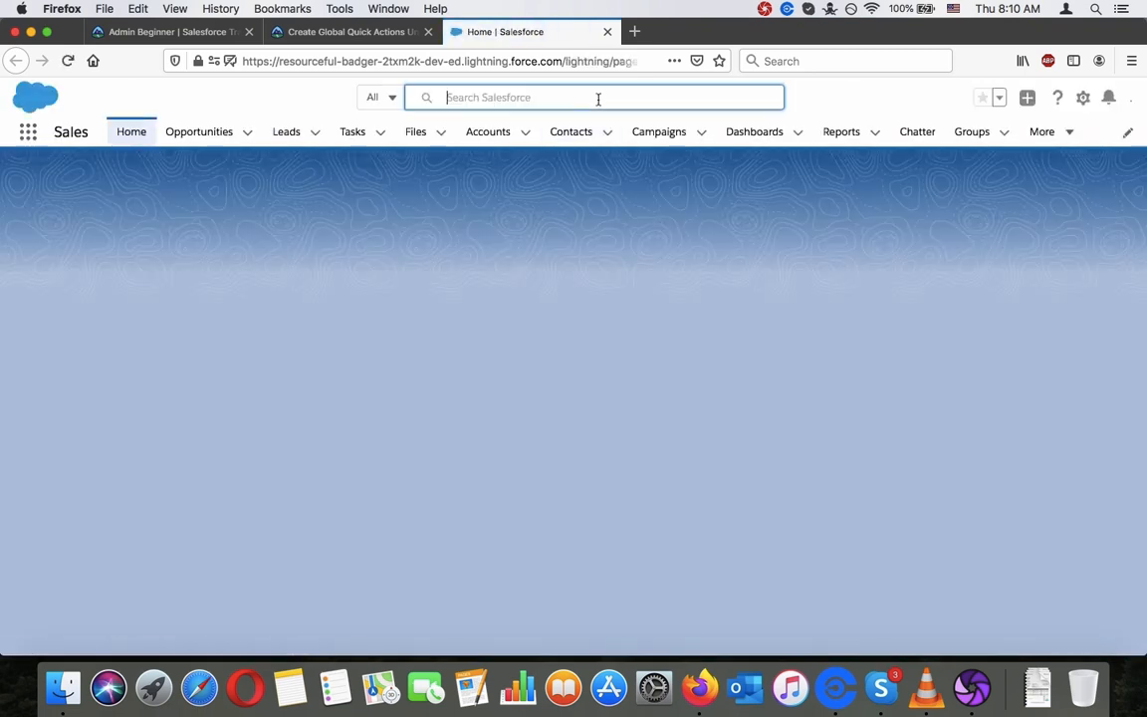
type("Contact")
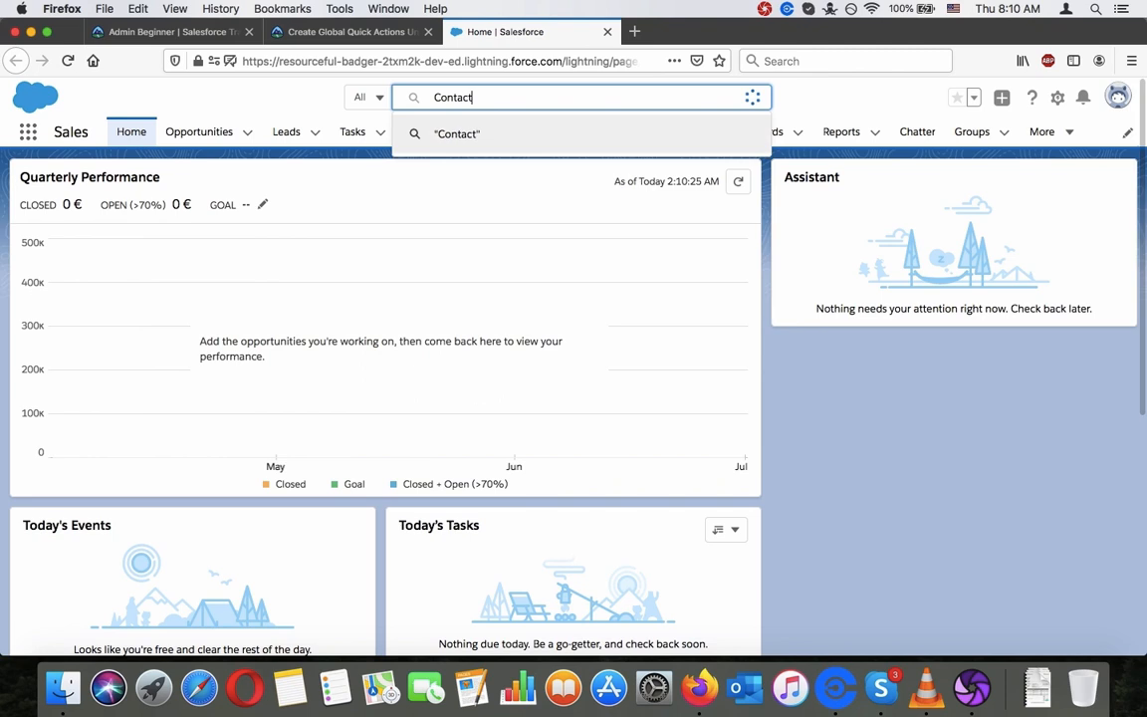
key("BackSpace")
key("BackSpace")
key("BackSpace")
key("BackSpace")
key("BackSpace")
key("BackSpace")
key("BackSpace")
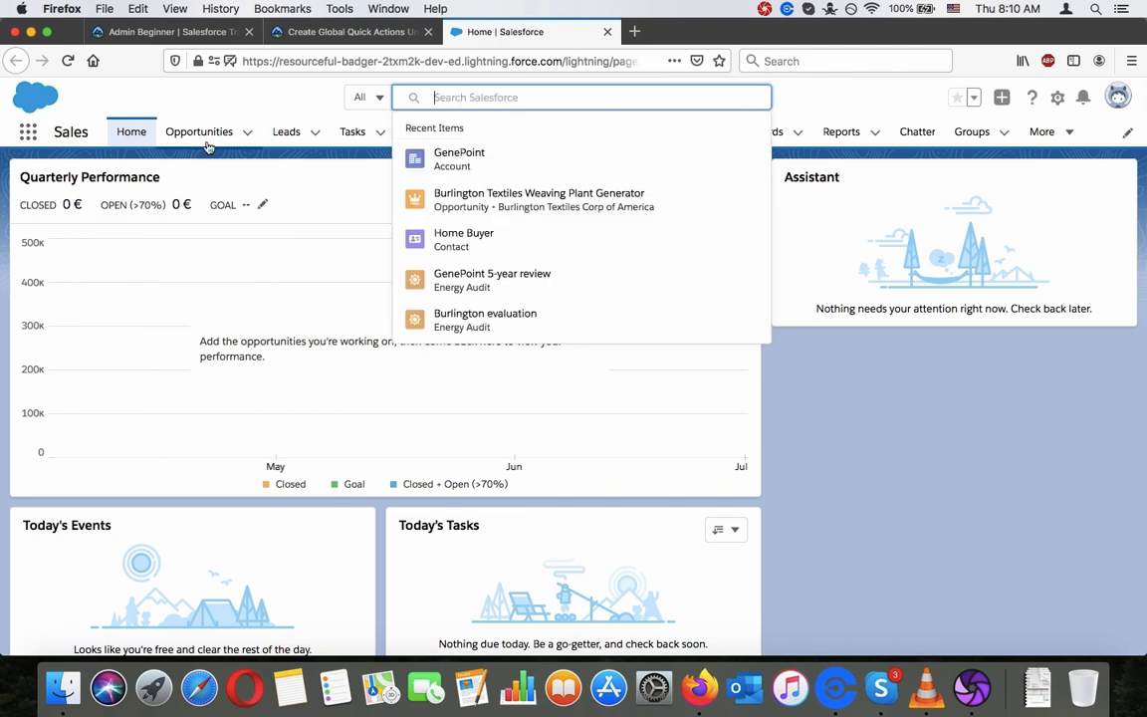
left_click(233, 240)
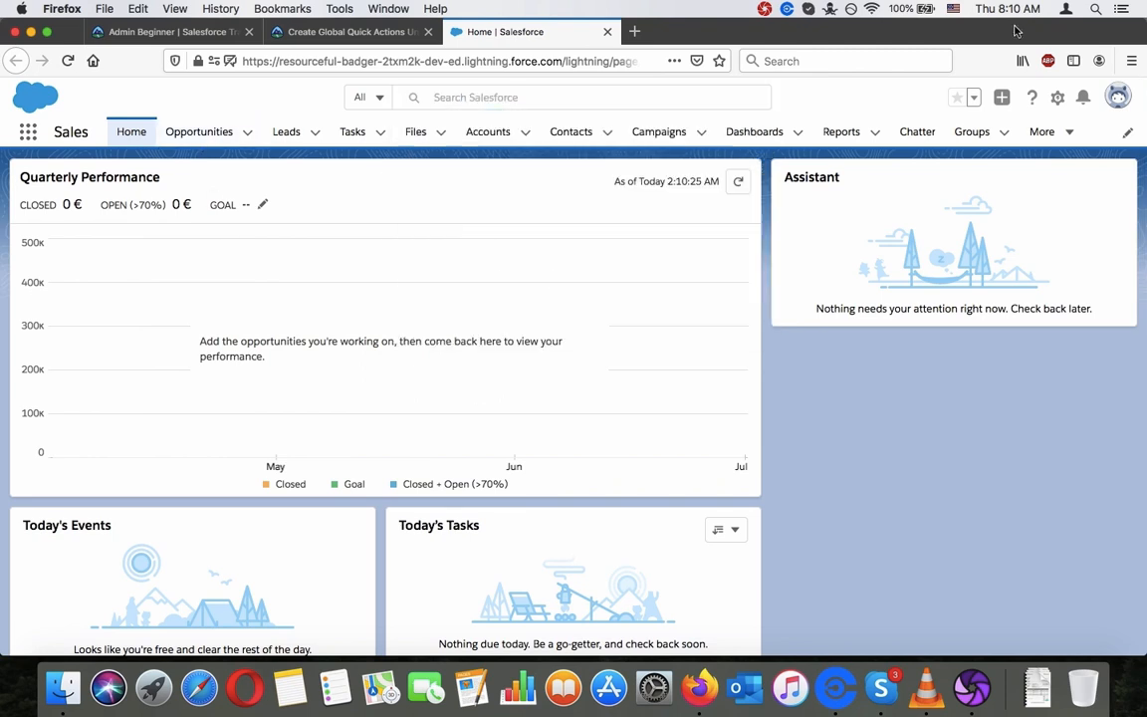
Open Setup in the playground org and search its Quick Find for contact.
left_click(1060, 100)
left_click(1021, 145)
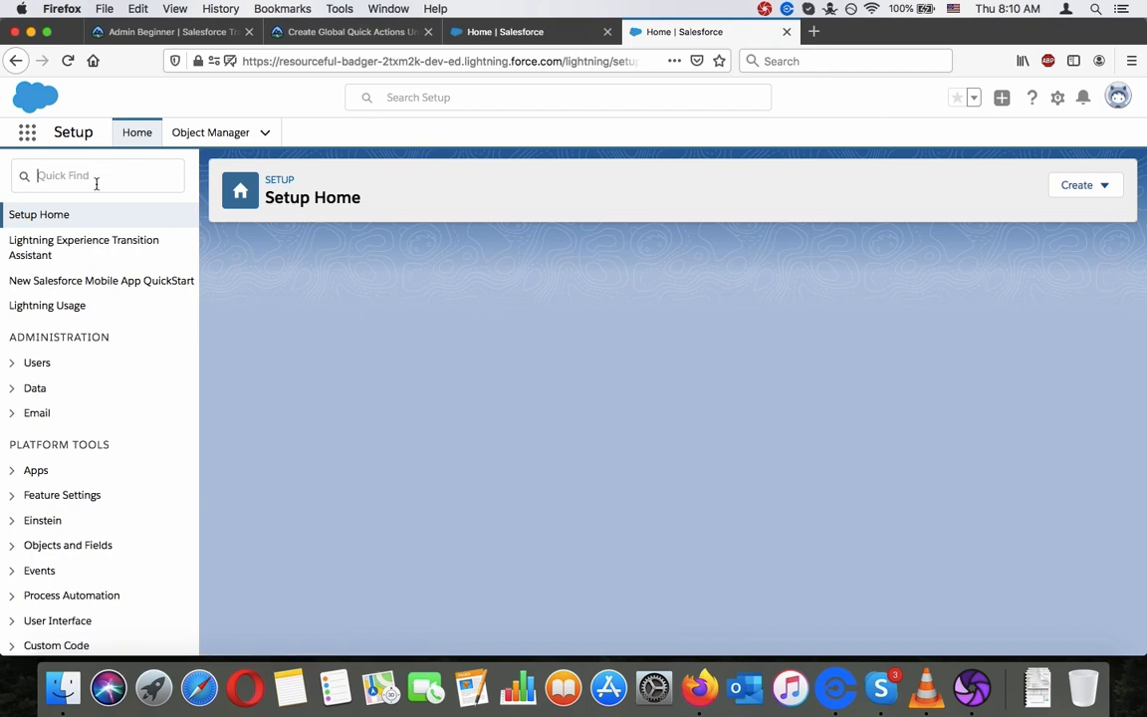
type("contact")
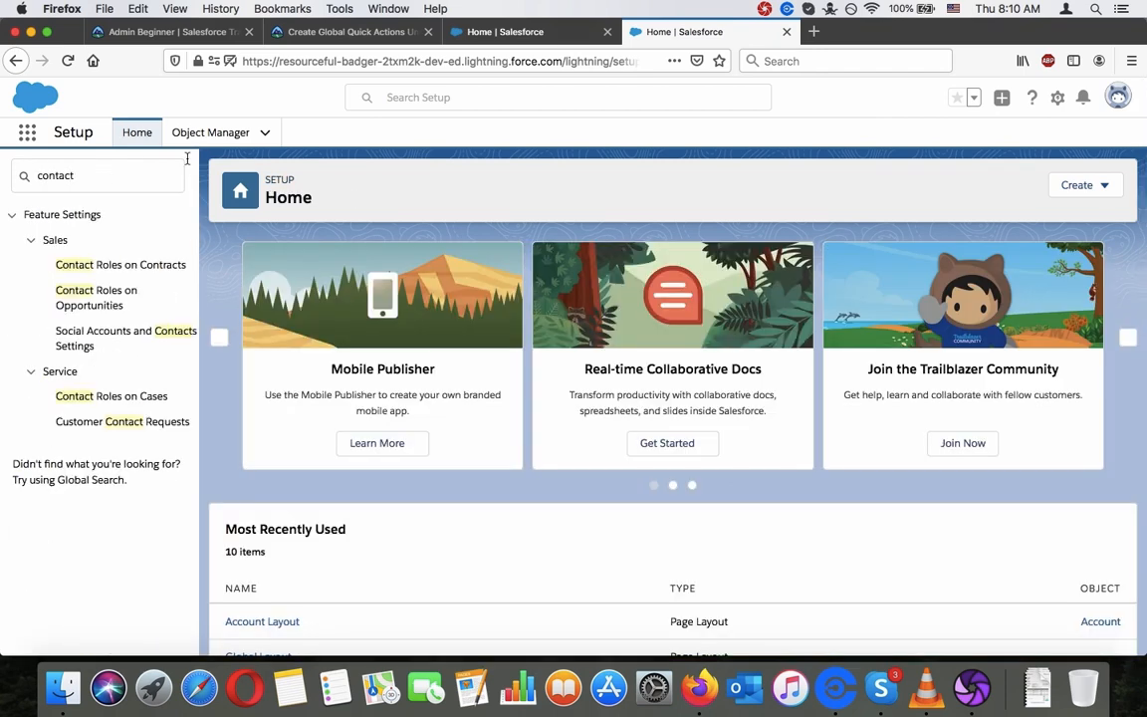
Recheck the Trailhead instructions, then open the Contact object from Setup's Object Manager.
left_click(545, 32)
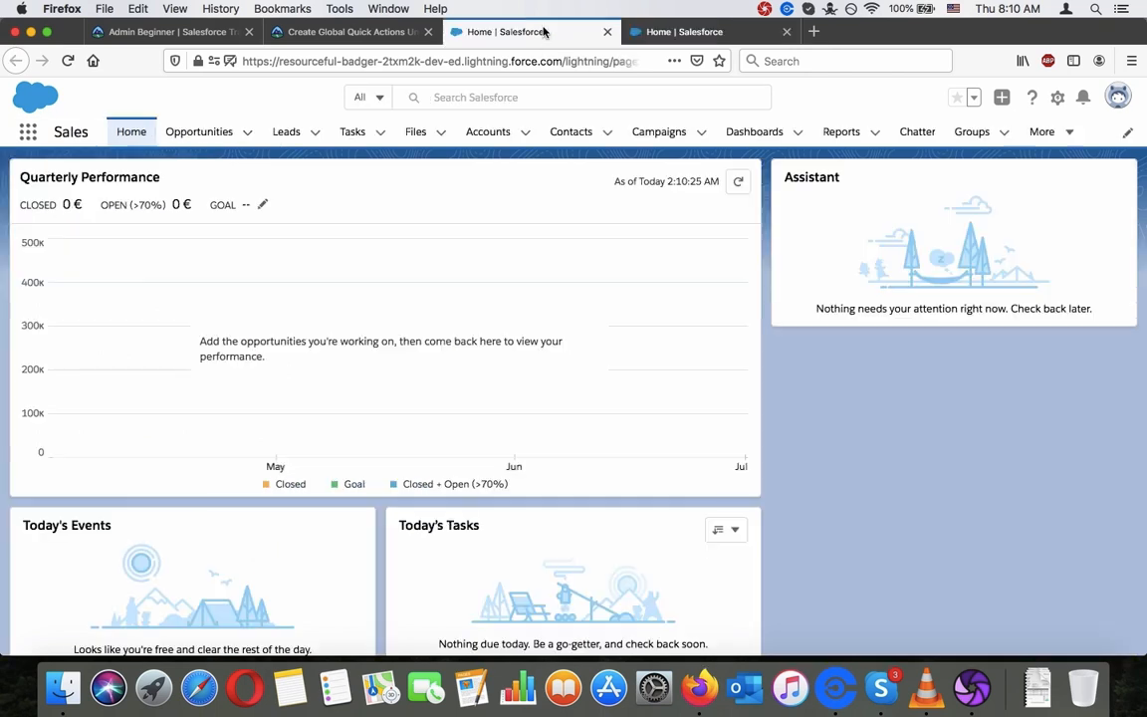
left_click(353, 36)
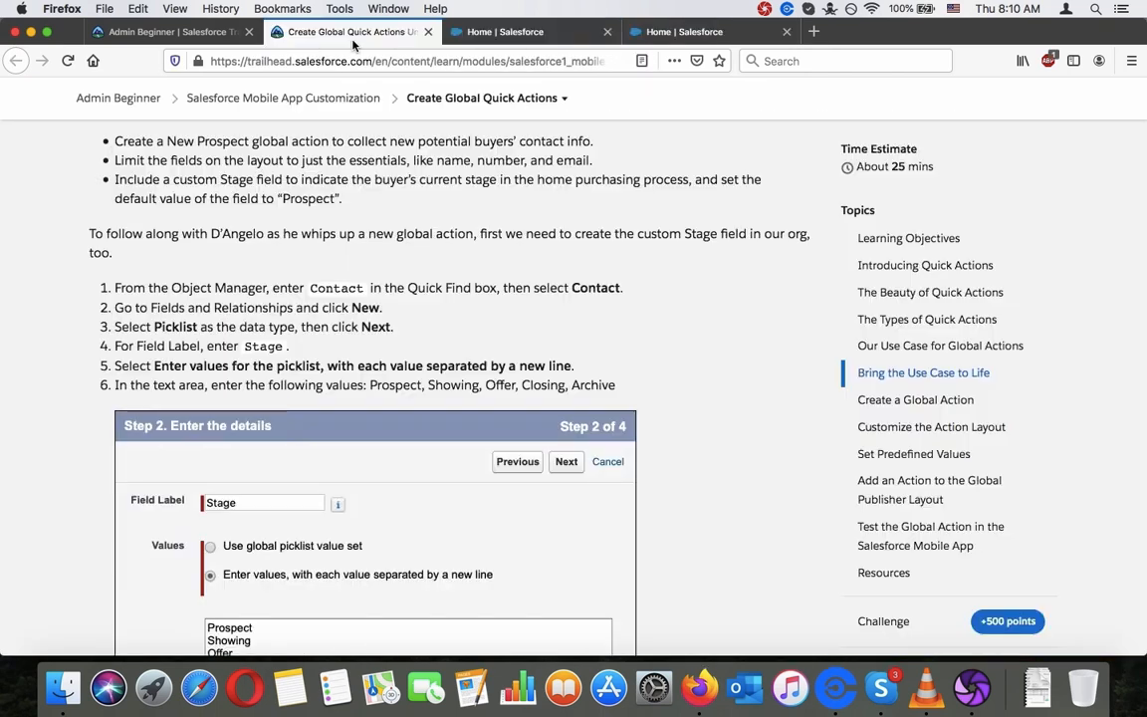
left_click(643, 36)
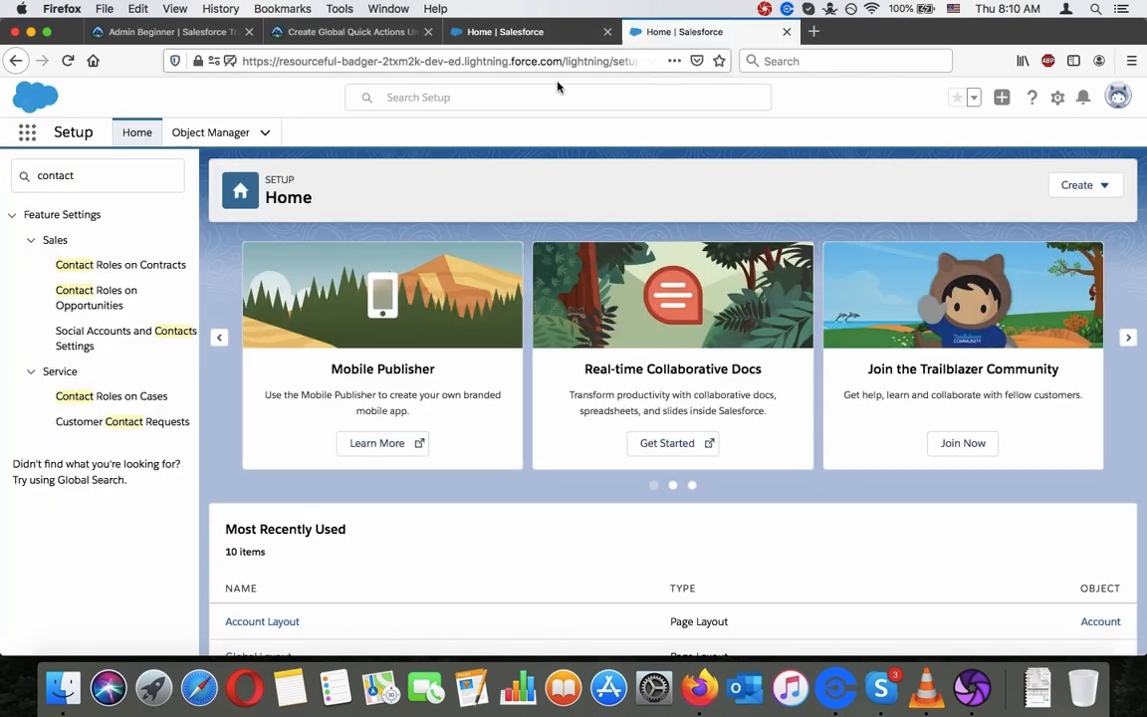
left_click(238, 140)
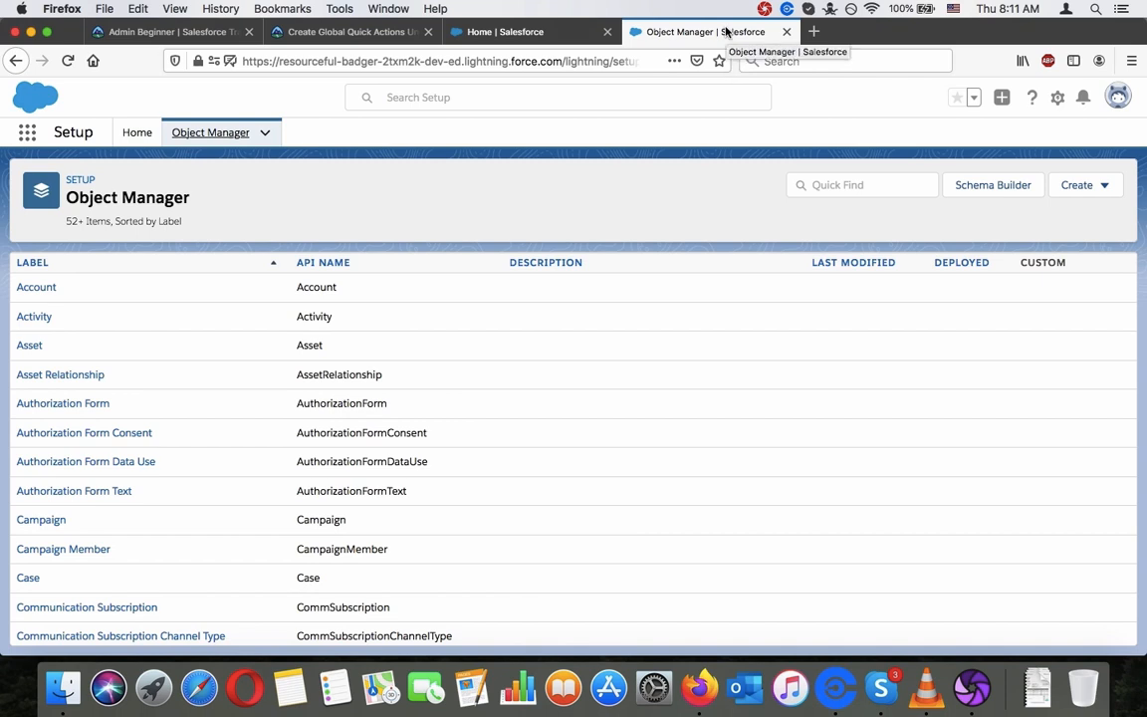
scroll(182, 430, "down", 5)
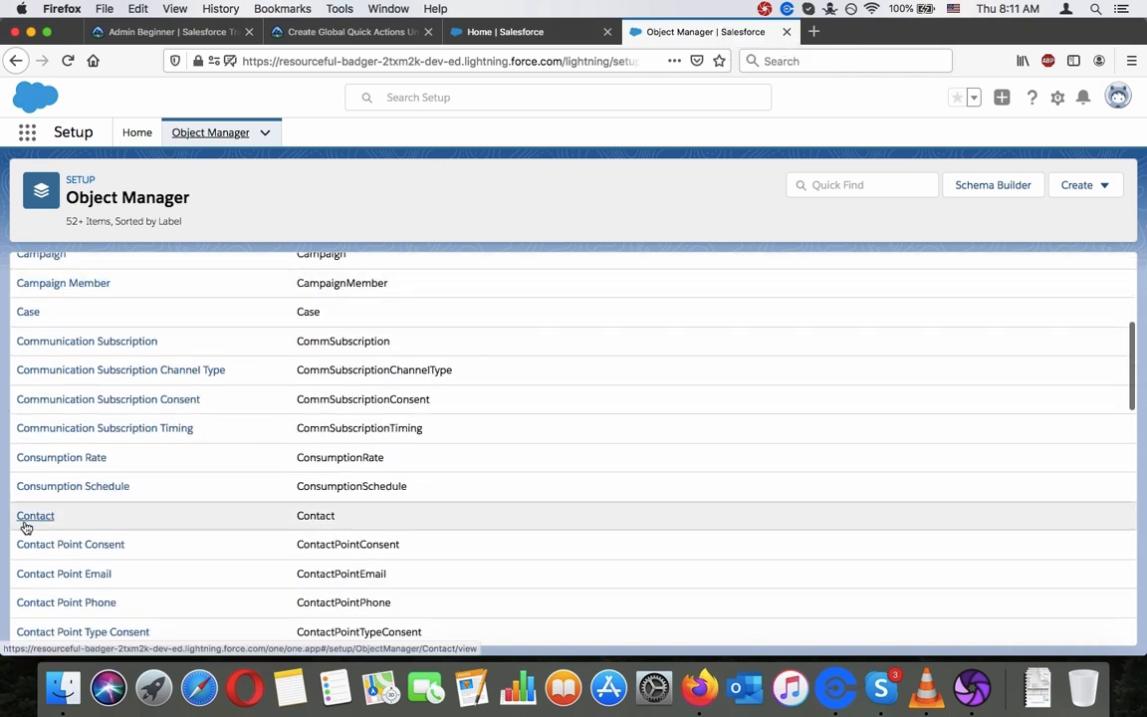
left_click(25, 525)
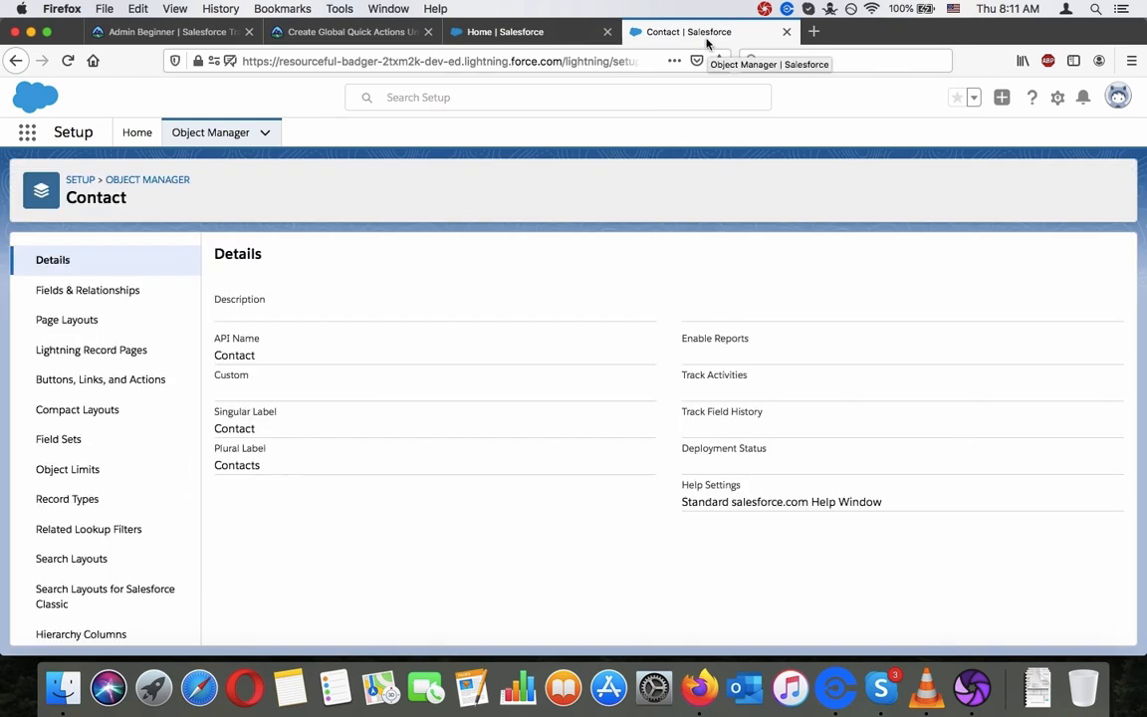
Move the Contact setup page to its own window and tile it beside the Trailhead Stage field instructions.
key("super+w")
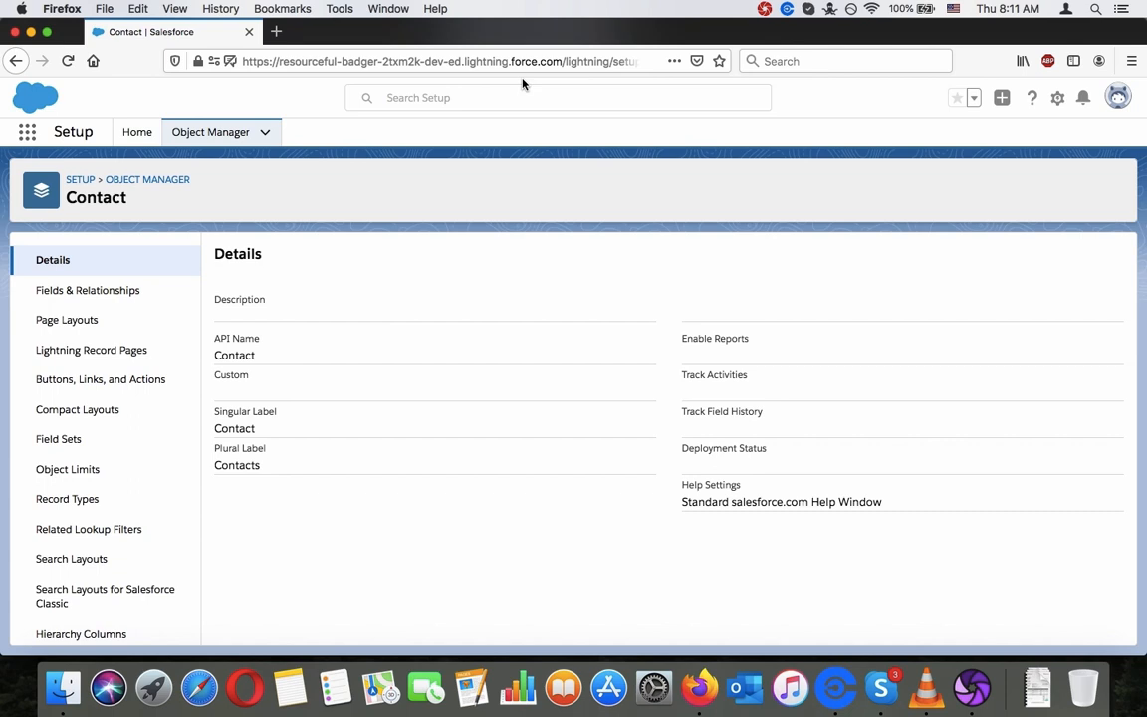
left_click(49, 36)
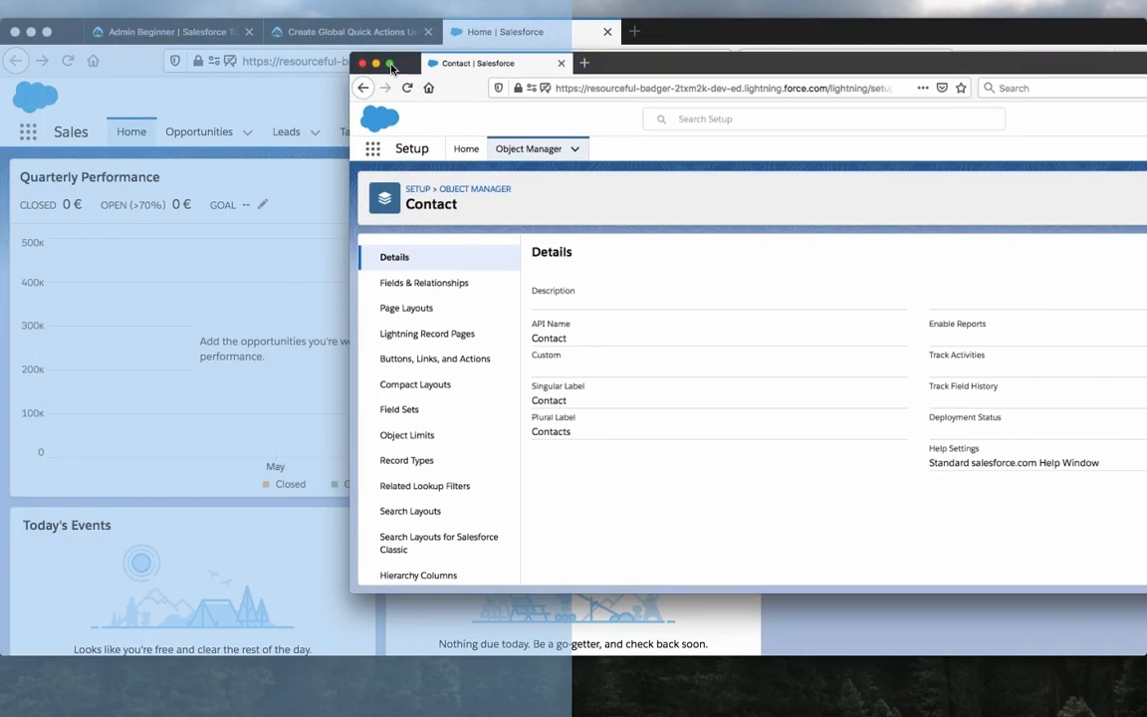
left_click(238, 337)
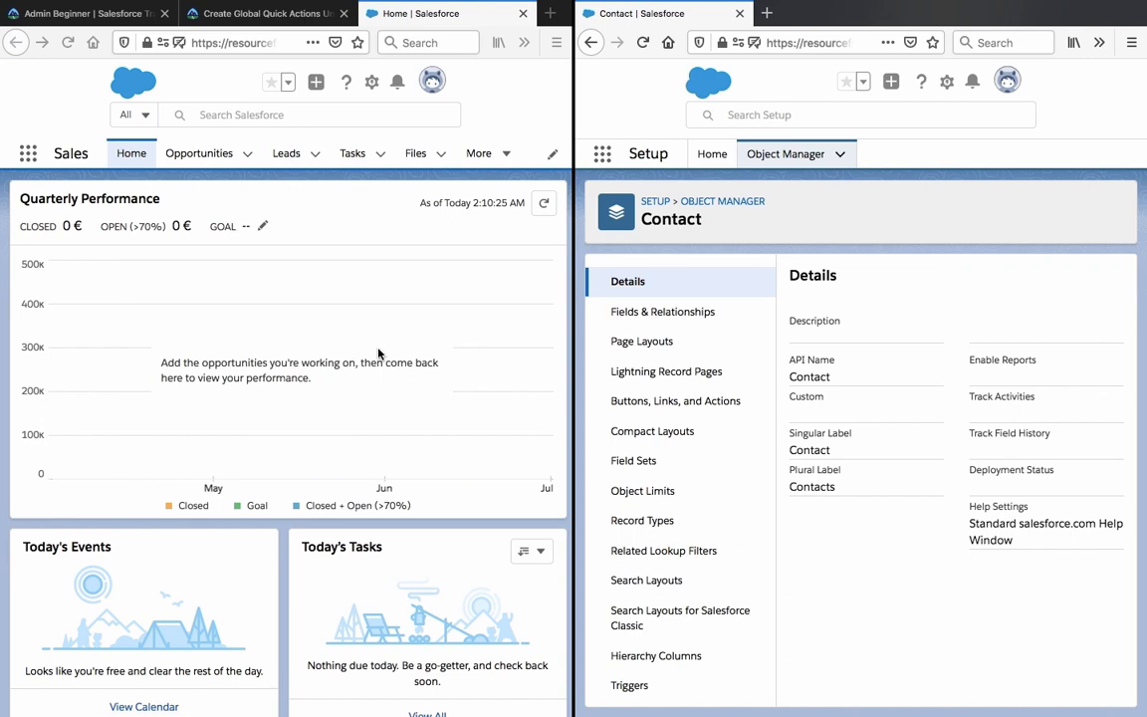
left_click(295, 13)
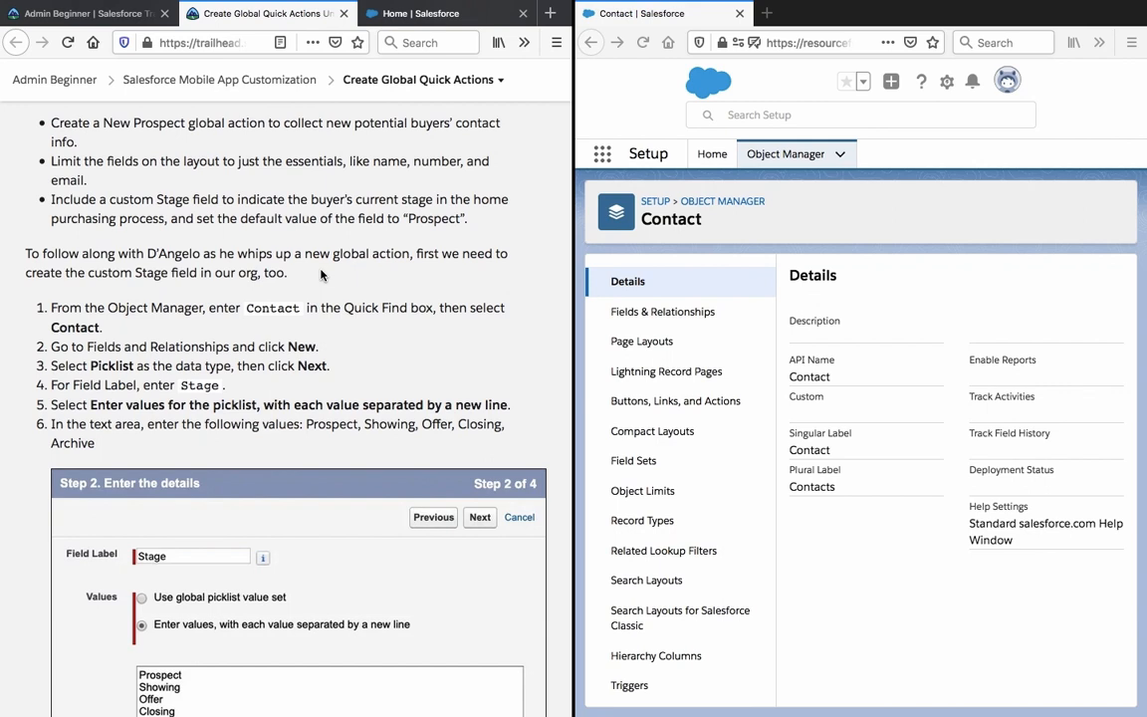
scroll(321, 275, "down", 3)
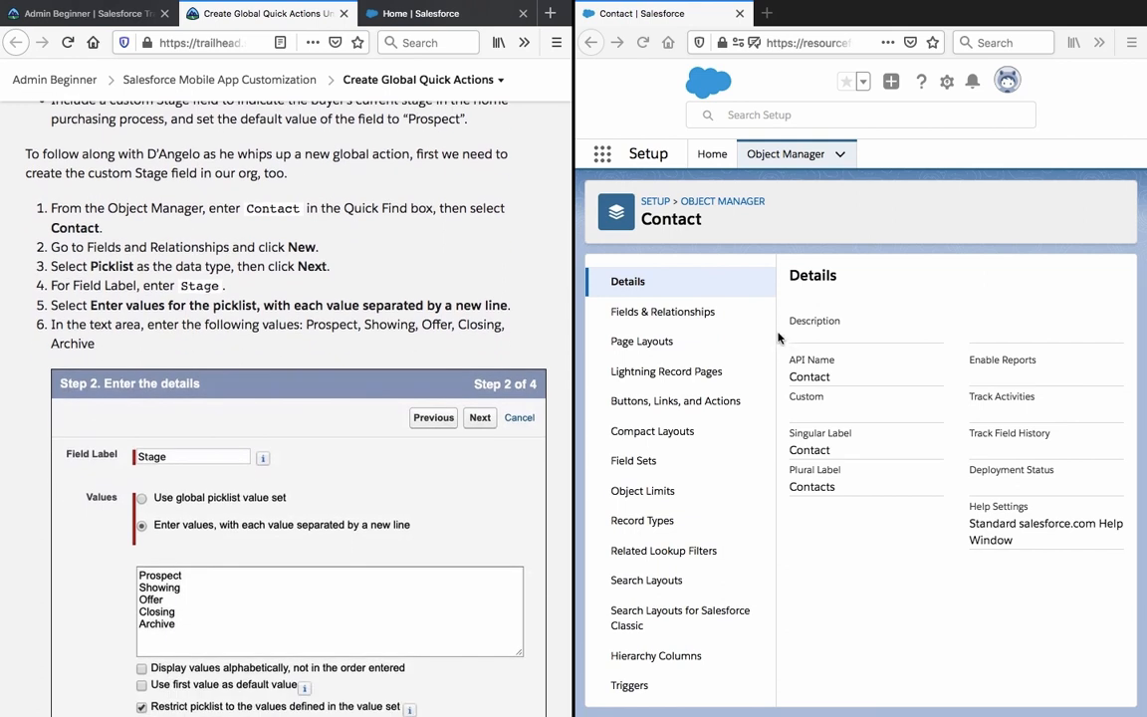
Start a new custom field in Contact's Fields & Relationships, choose Picklist as its data type and continue to the field details.
left_click(627, 315)
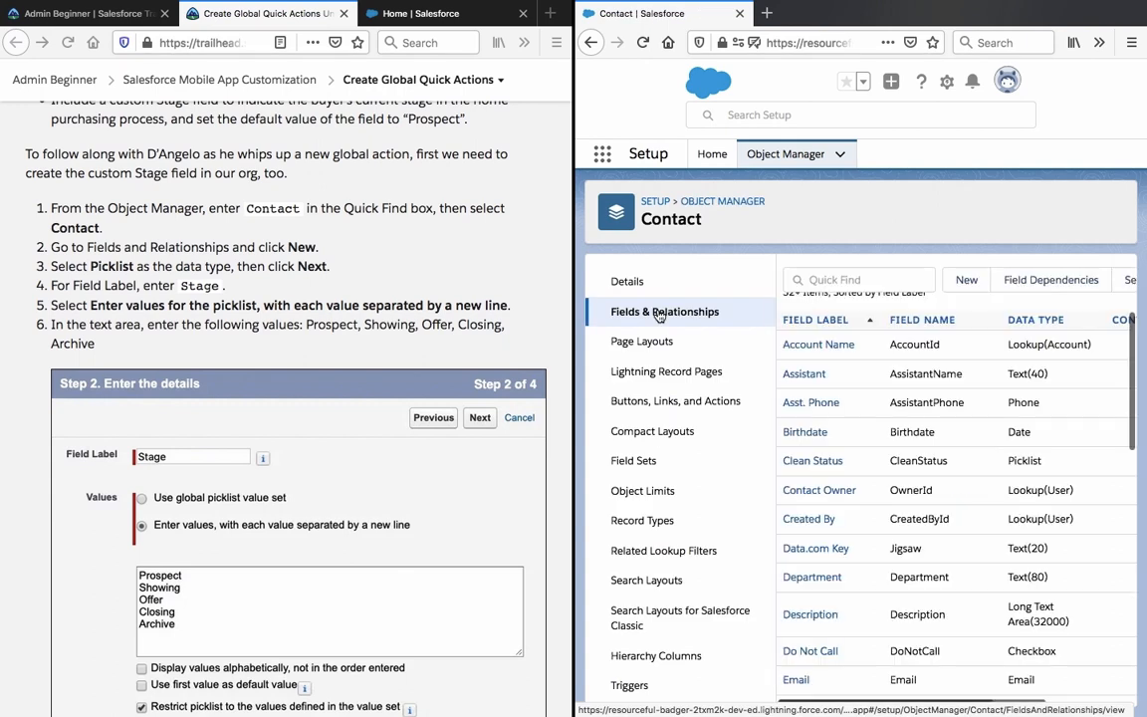
scroll(901, 338, "down", 4)
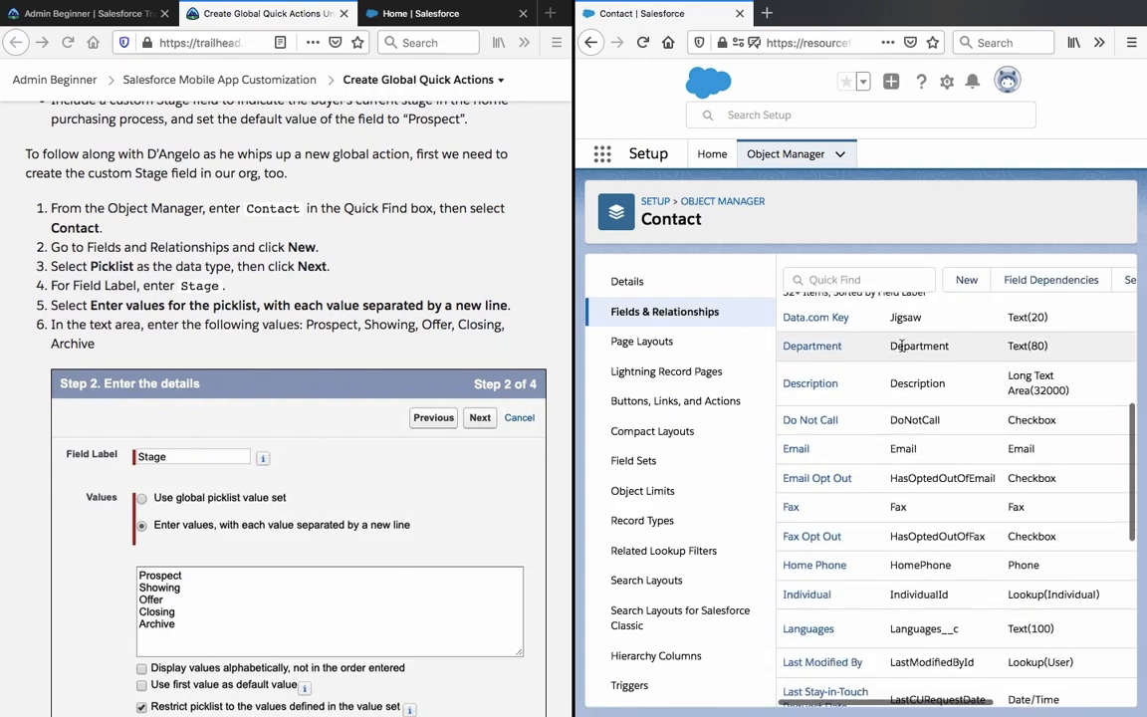
scroll(901, 346, "up", 5)
left_click(956, 280)
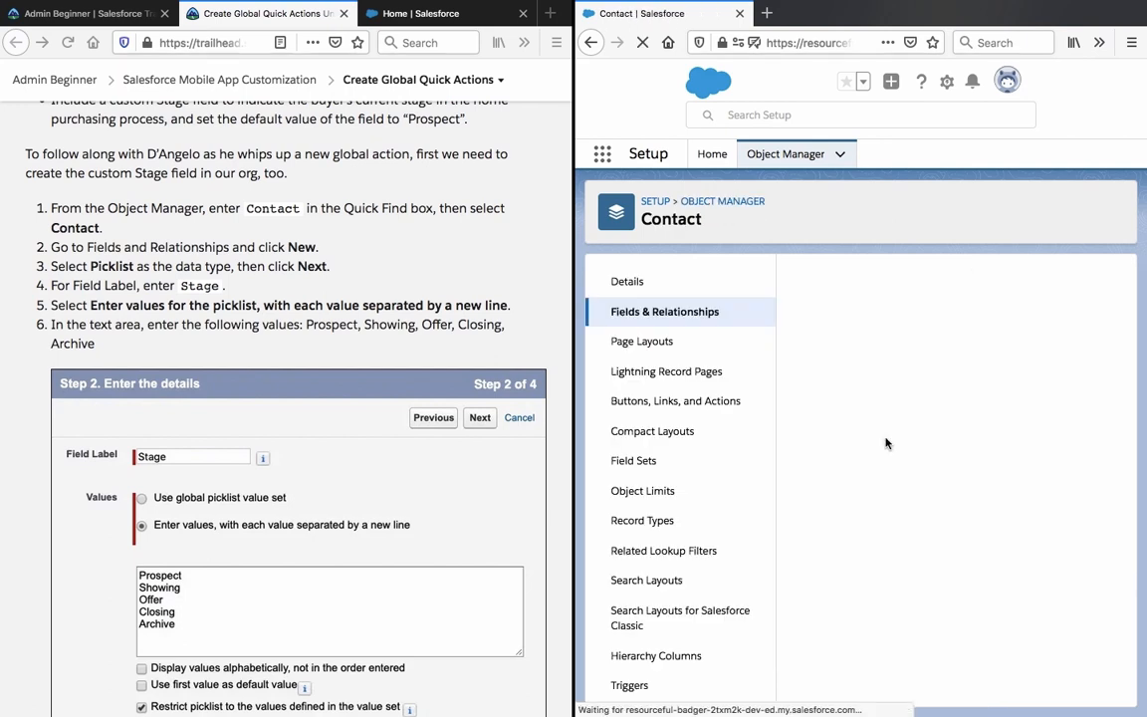
scroll(886, 443, "down", 5)
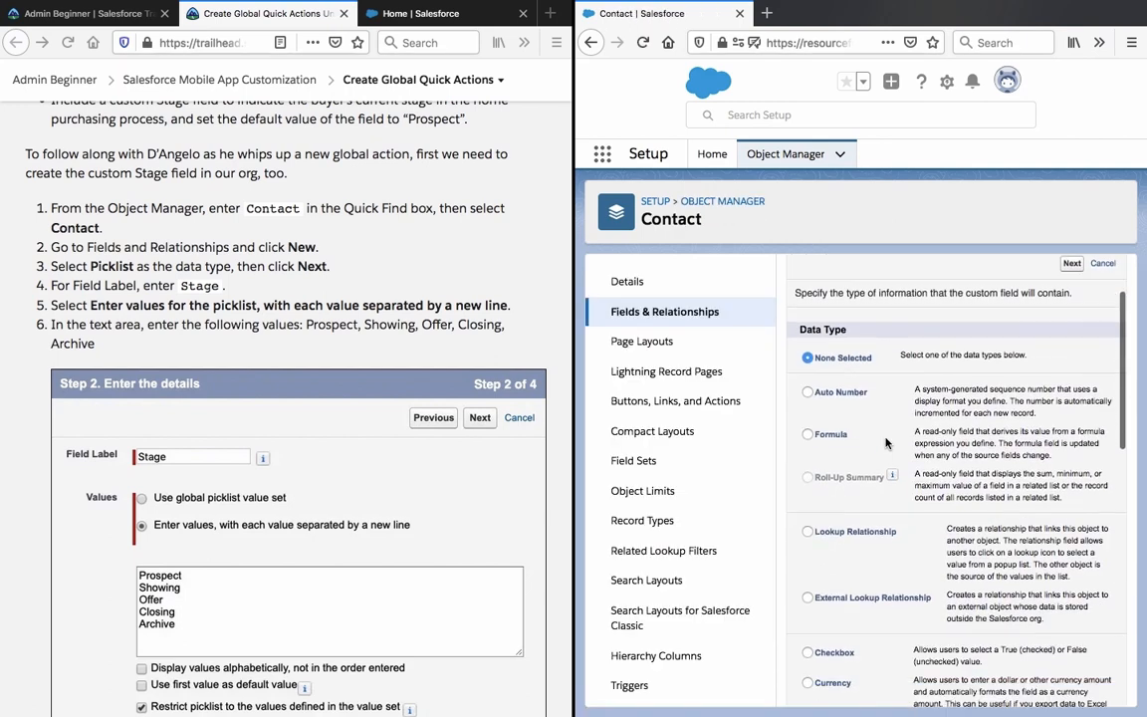
scroll(886, 443, "down", 5)
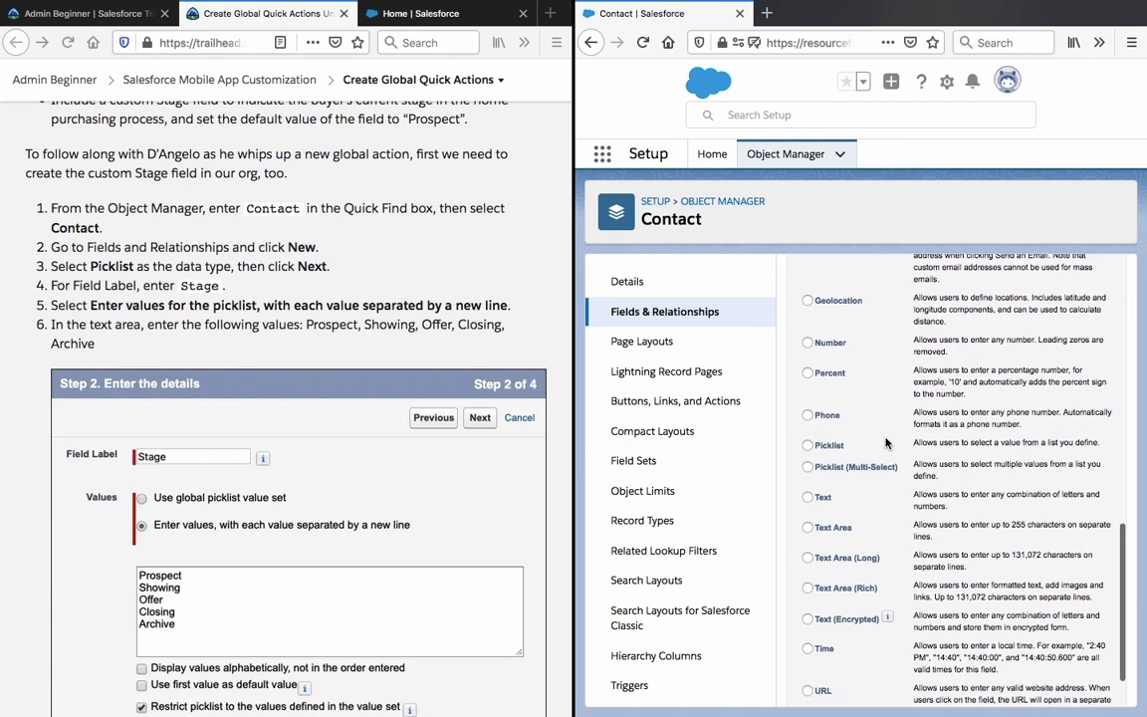
left_click(808, 445)
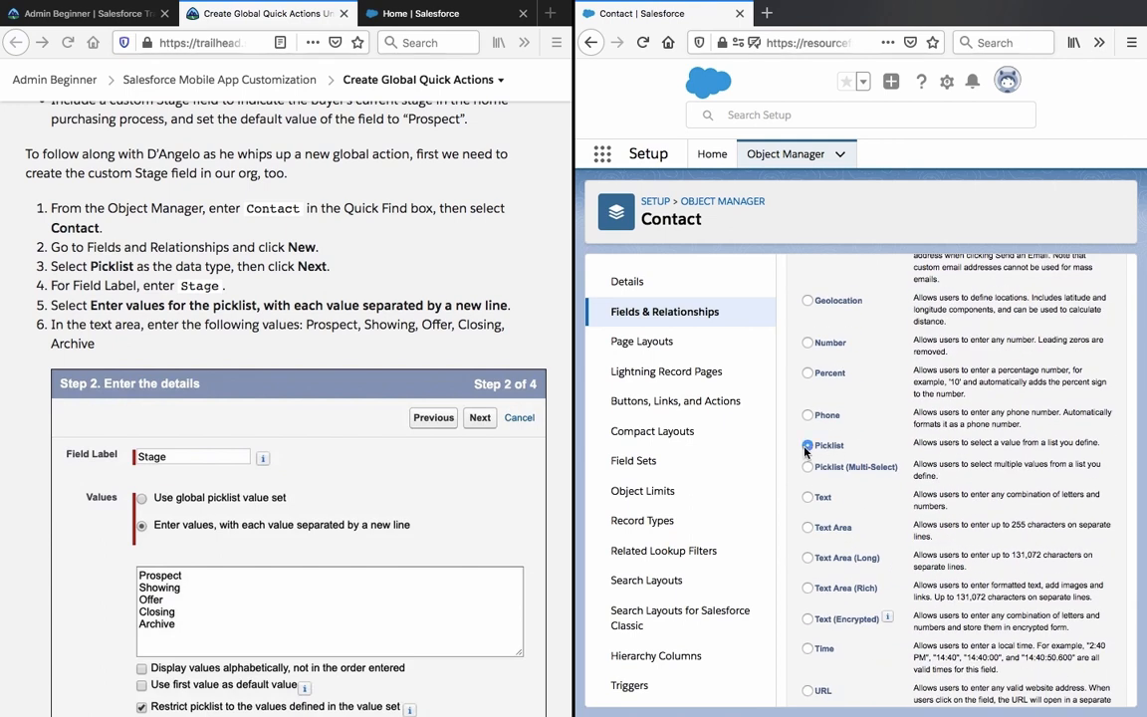
triple_click(946, 441)
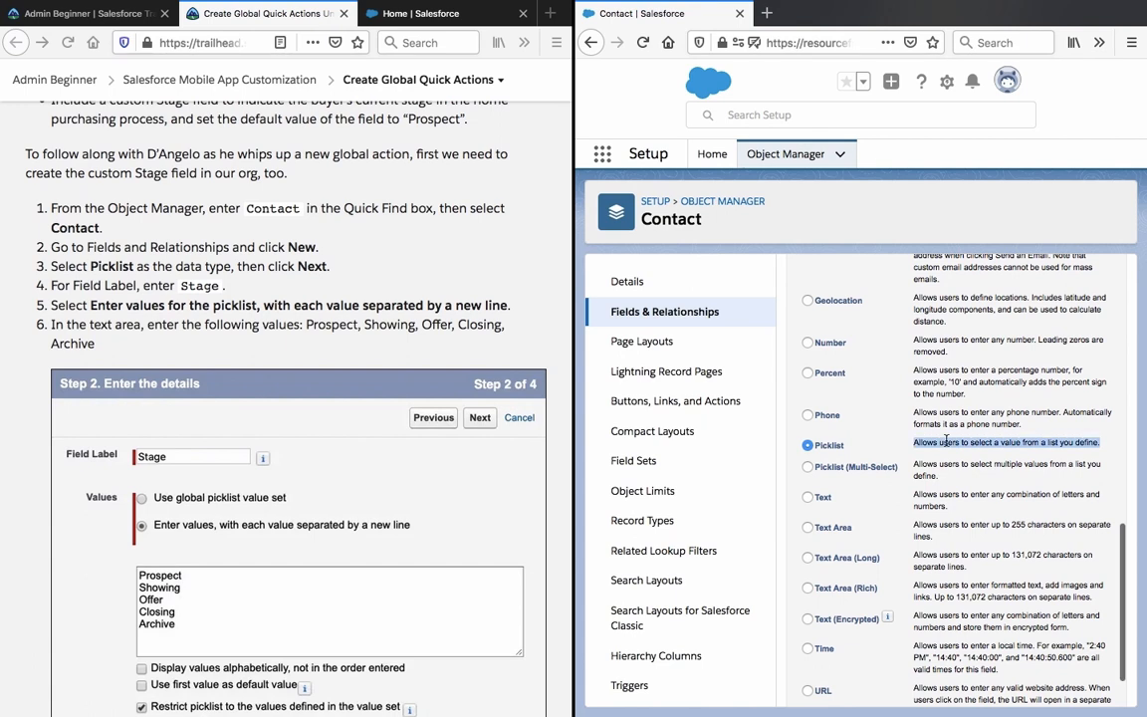
scroll(946, 441, "up", 10)
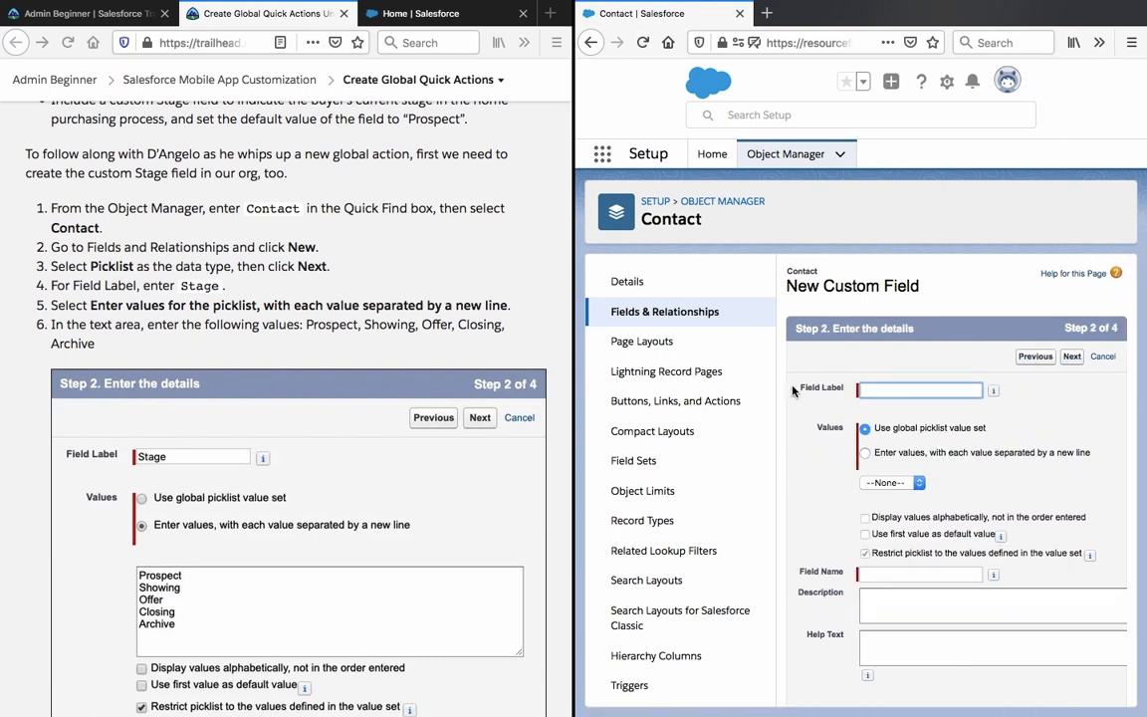
Set the new picklist field's label to Stage and let the field name fill in from it.
left_click(130, 281)
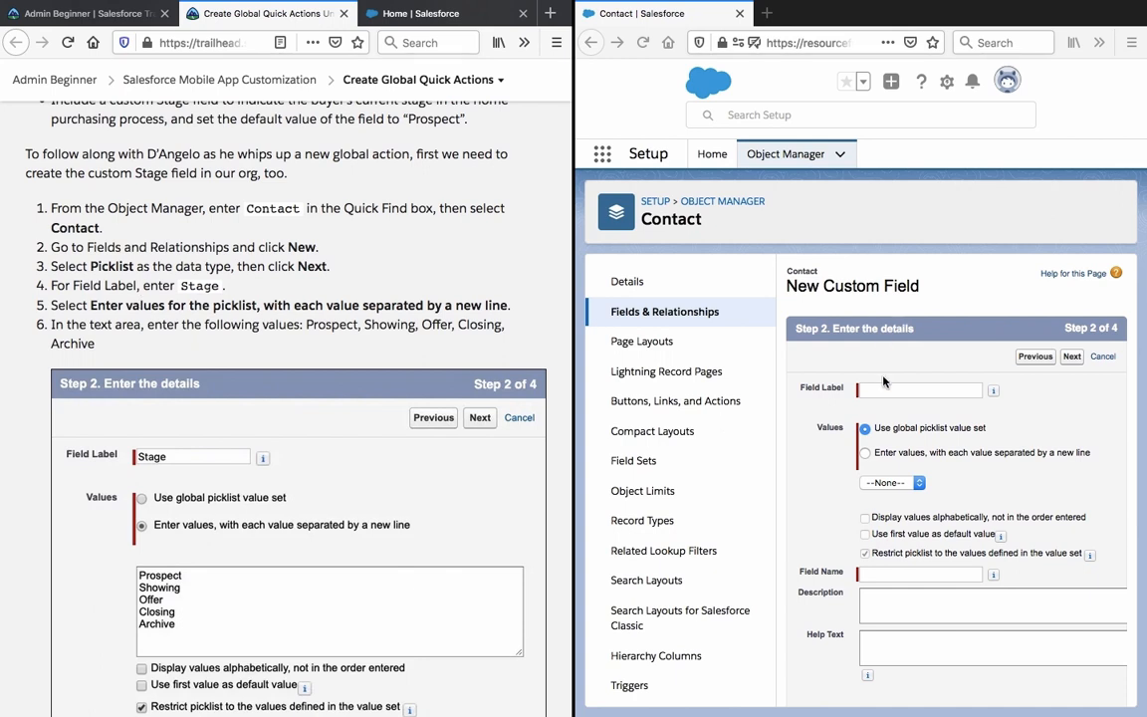
left_click(921, 389)
type("Stage")
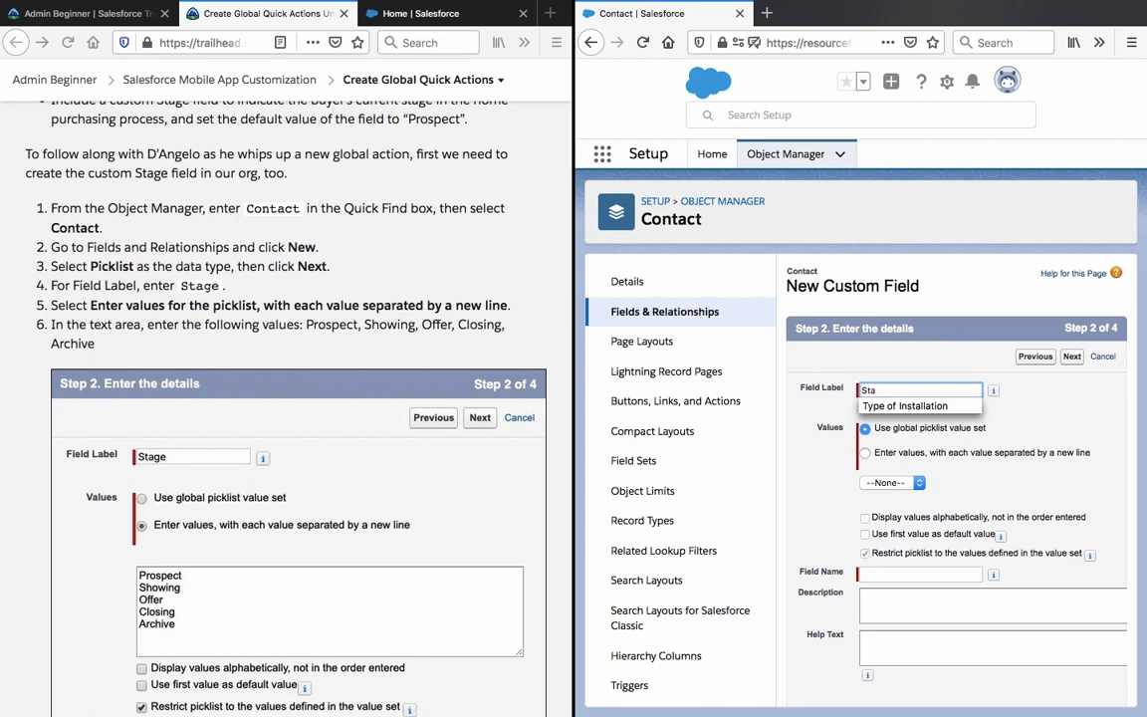
left_click(796, 426)
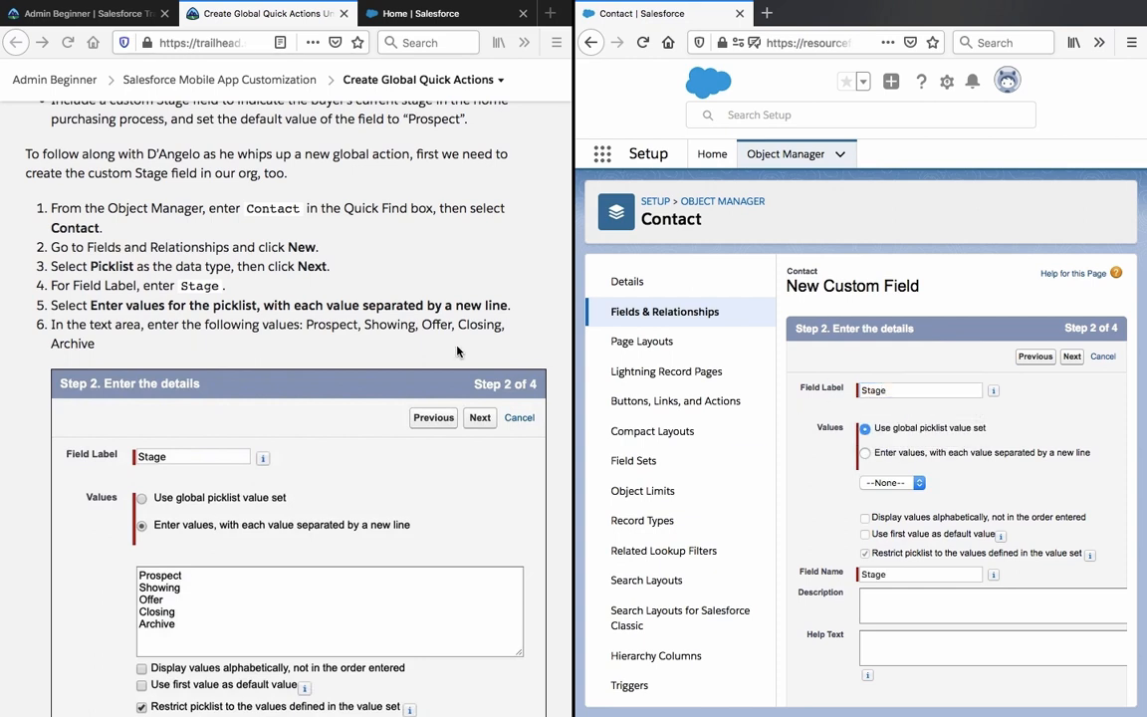
Review the Trailhead picklist instructions, then set the Stage field to use entered values, each separated by a new line.
scroll(457, 350, "down", 2)
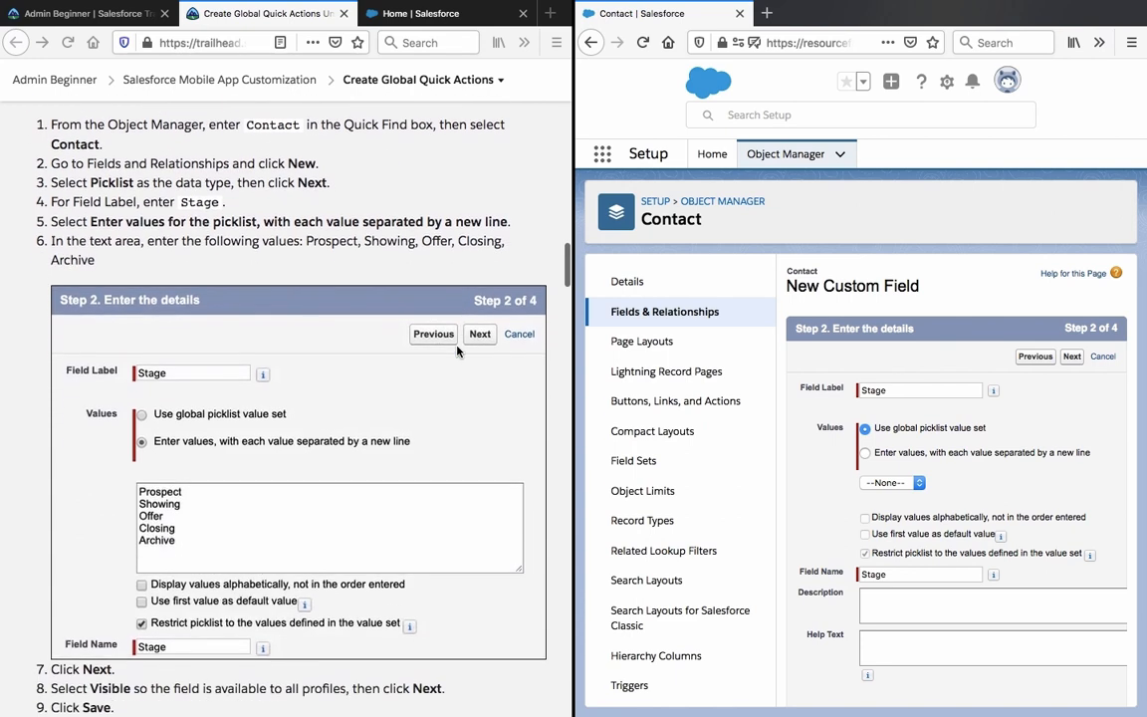
scroll(457, 350, "down", 3)
scroll(457, 348, "up", 3)
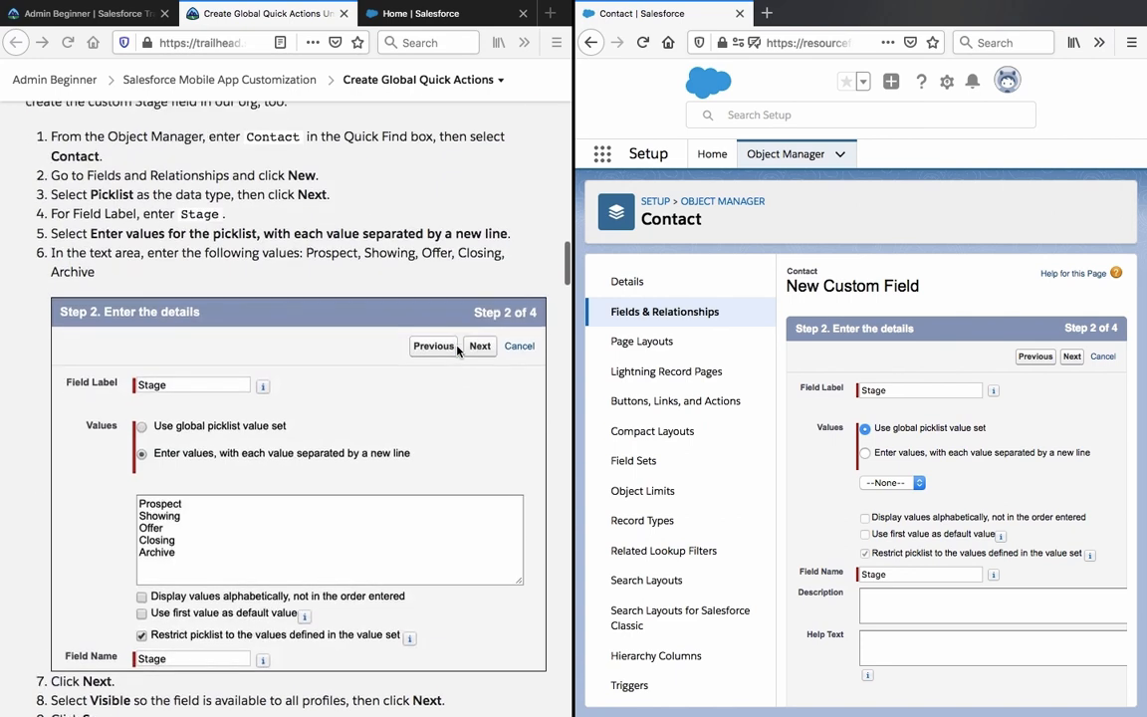
scroll(857, 445, "down", 1)
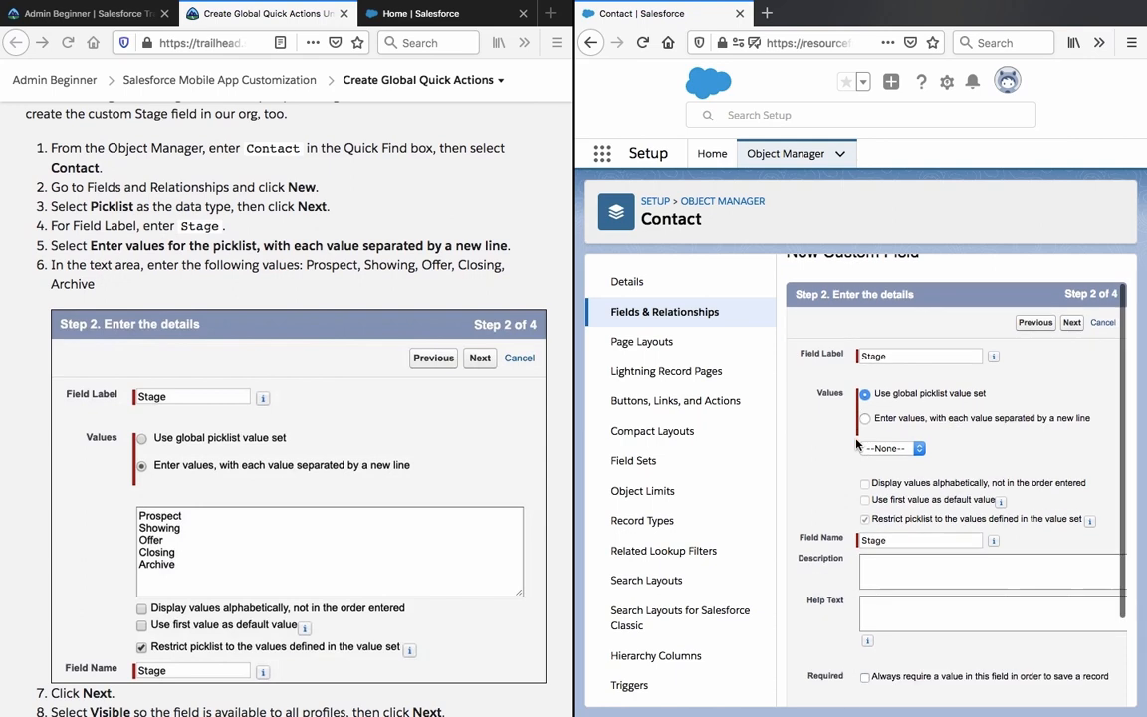
scroll(856, 445, "down", 3)
left_click(912, 457)
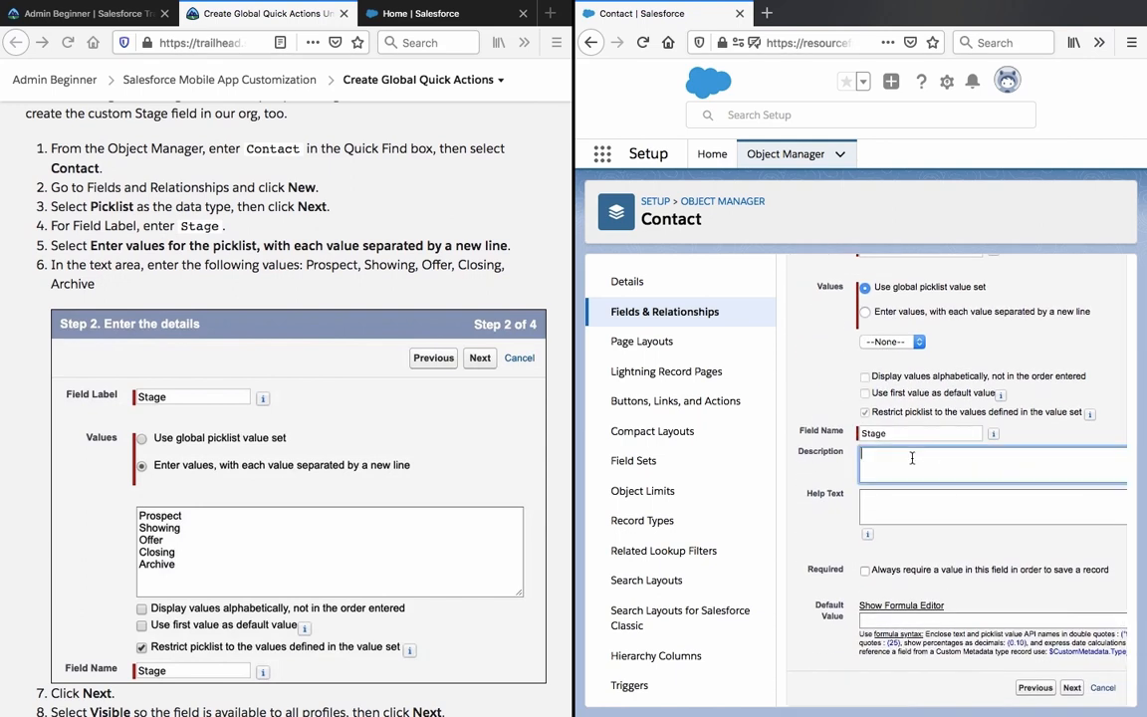
scroll(911, 457, "up", 3)
left_click(909, 453)
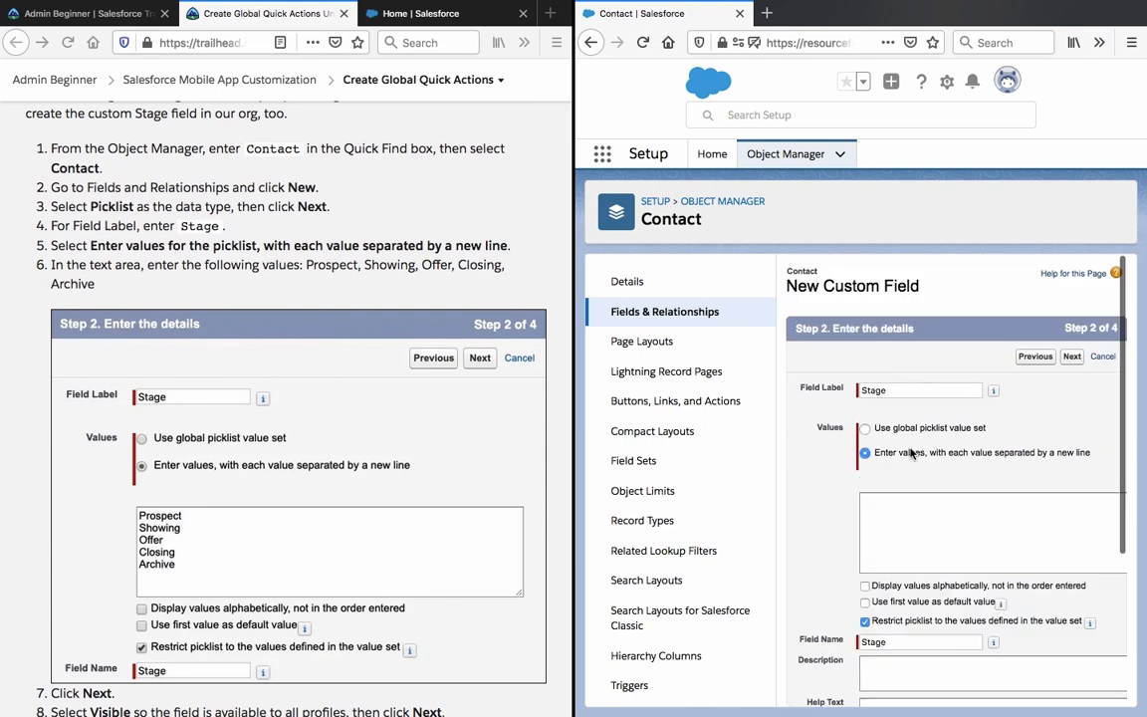
Enter the Stage picklist values Prospect, Showing, Offer, Closing and Archive, each on its own line.
left_click(918, 522)
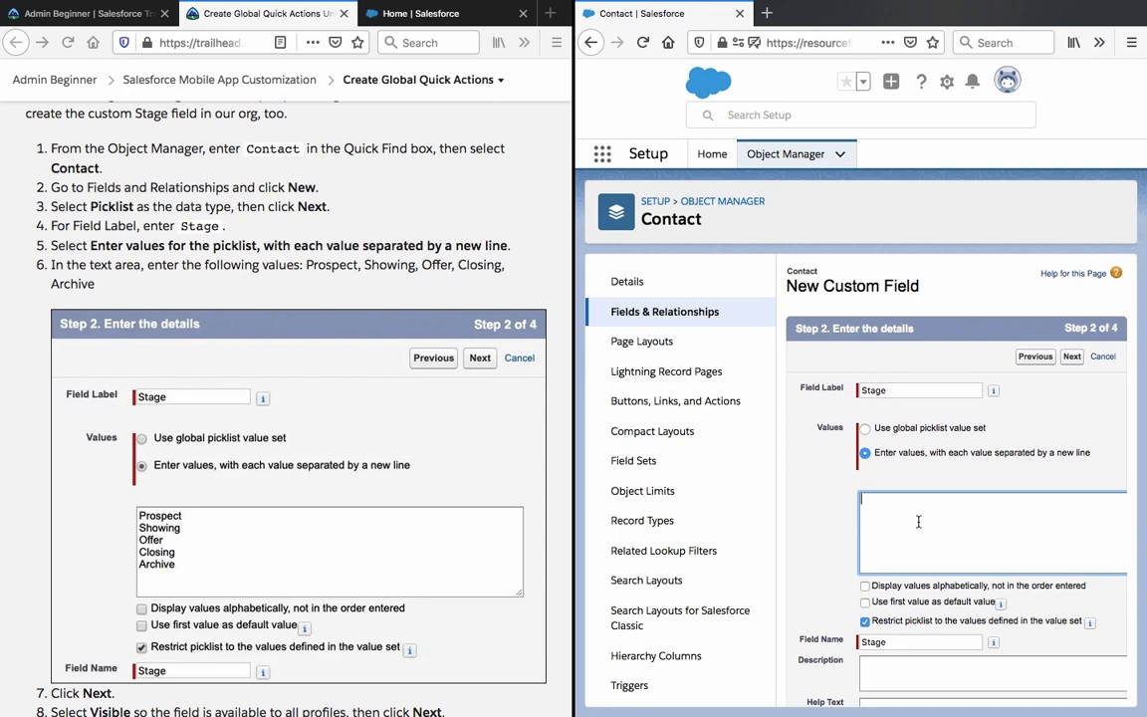
type("Prospect")
key("Return")
type("Showing ")
type("Offer ")
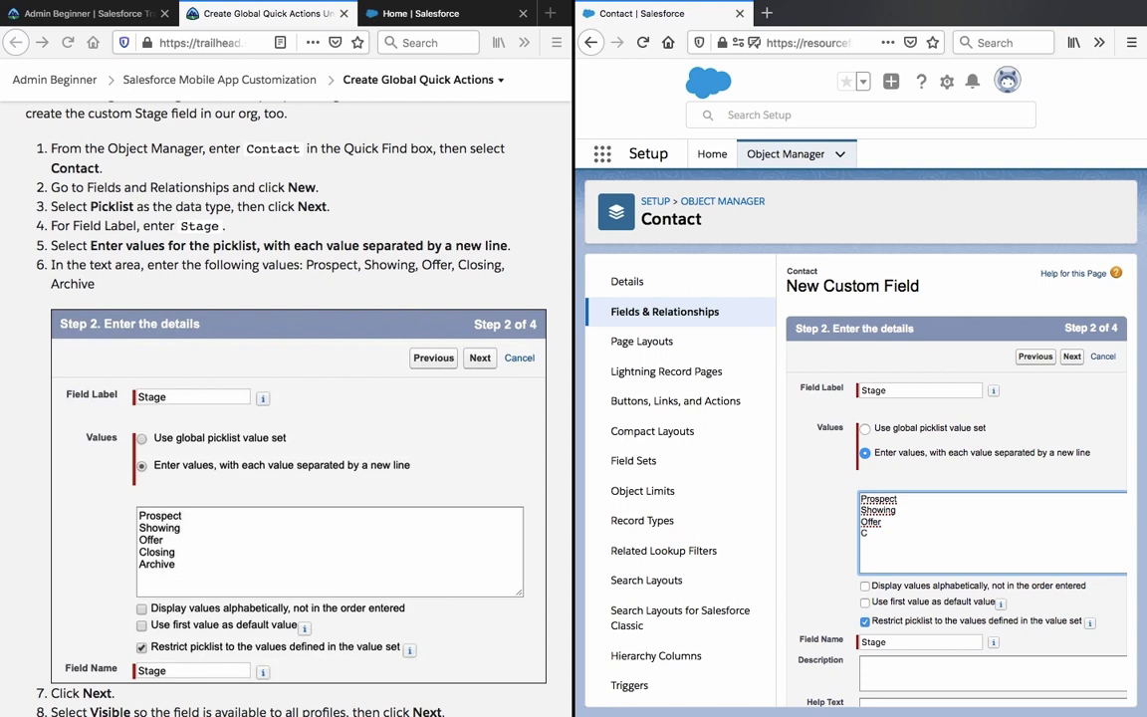
type("Closing")
key("Return")
type("Archive")
left_click(822, 511)
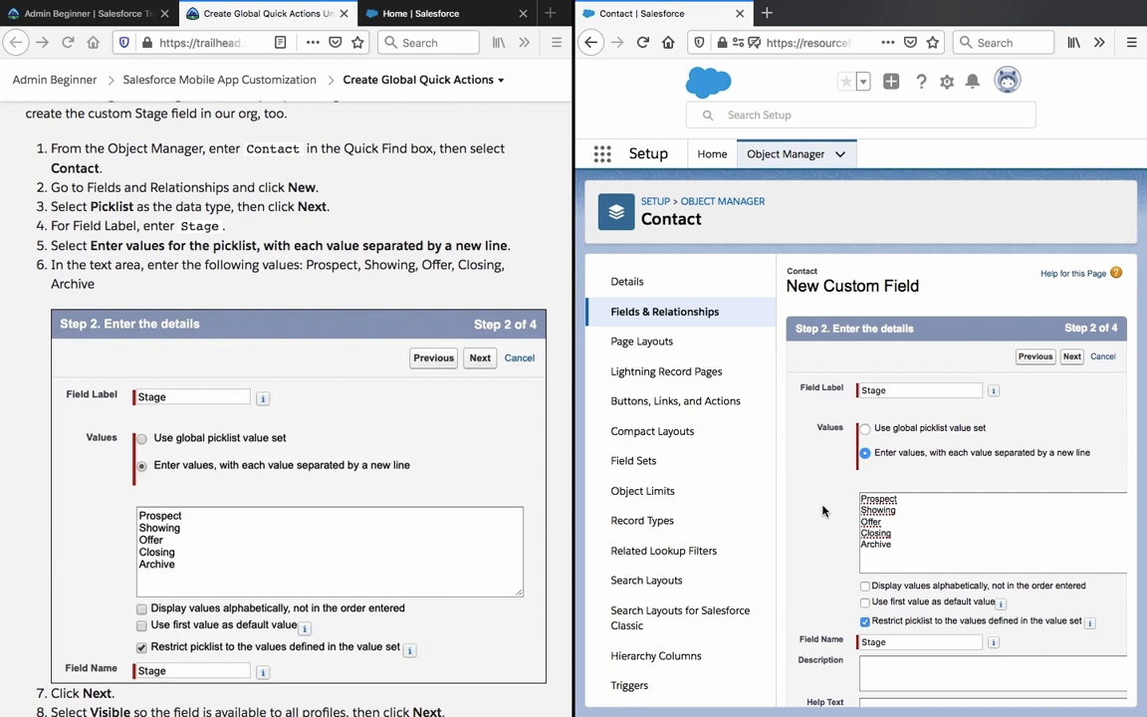
Check the remaining Stage field instructions on Trailhead, then continue from the field details to field-level security.
scroll(822, 511, "down", 5)
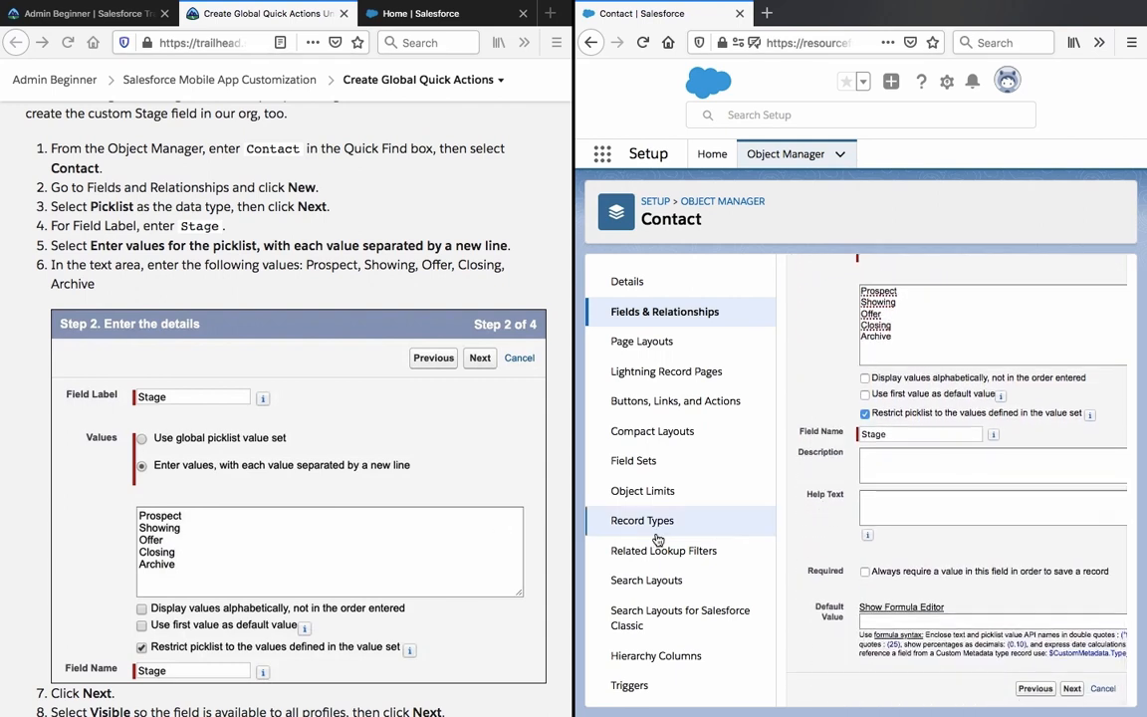
scroll(496, 530, "down", 1)
scroll(496, 530, "down", 2)
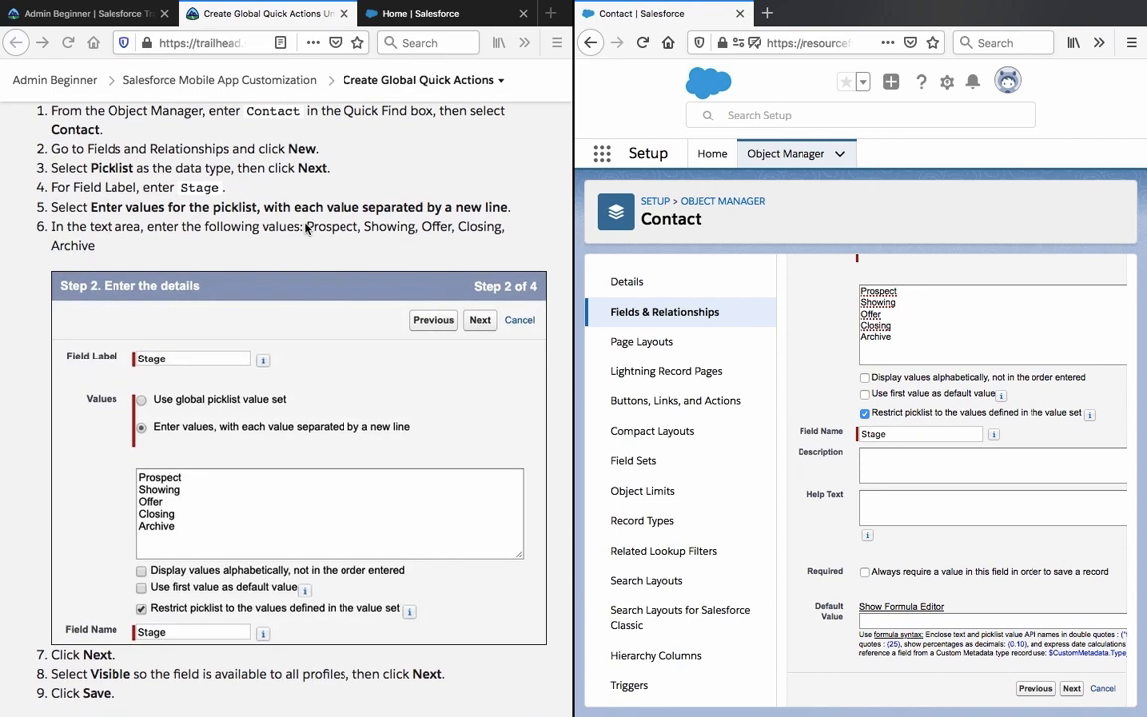
left_click_drag(306, 226, 306, 245)
left_click(305, 245)
scroll(306, 245, "down", 5)
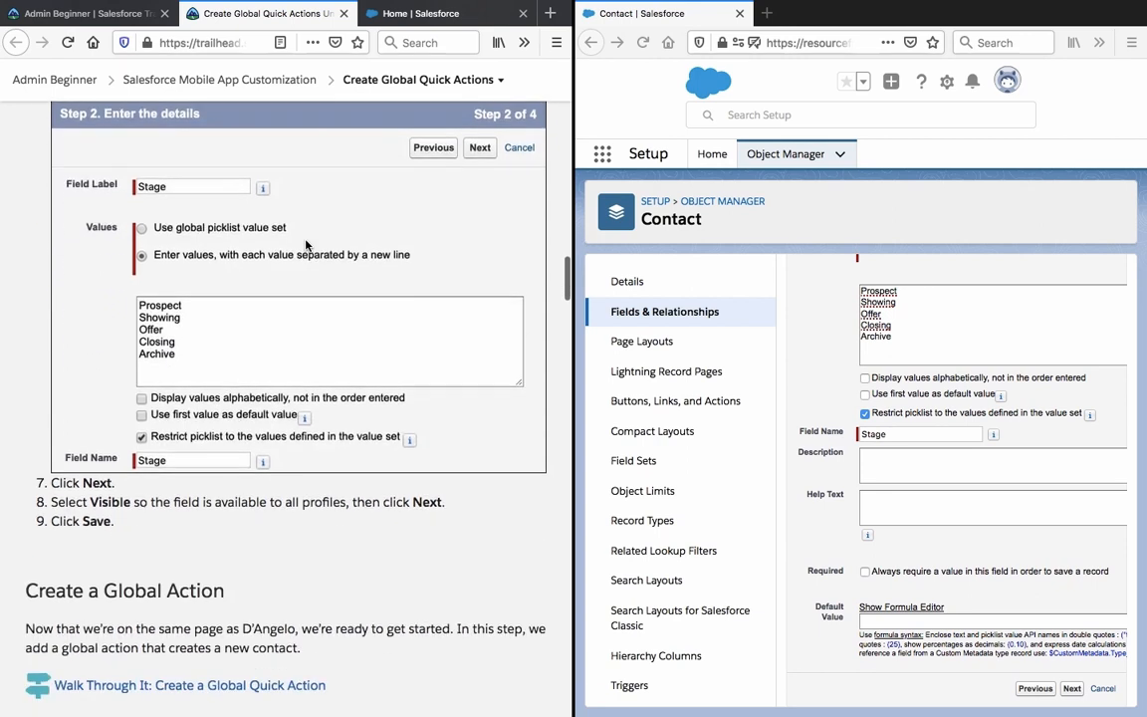
scroll(675, 395, "down", 1)
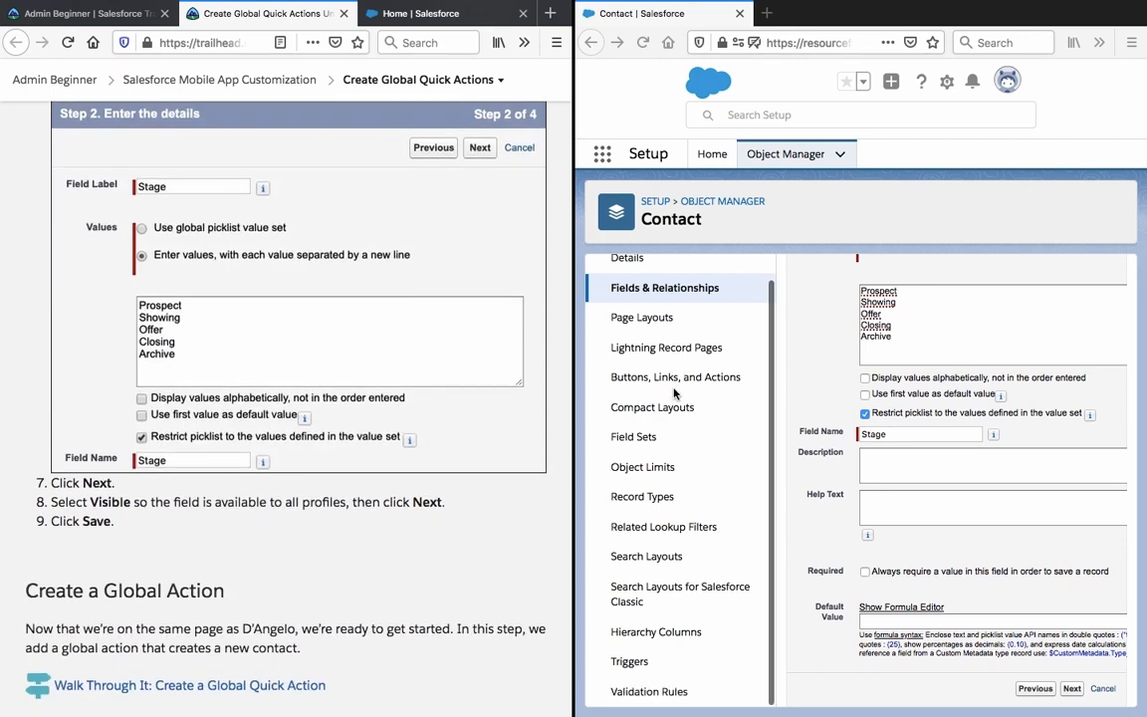
scroll(804, 436, "down", 1)
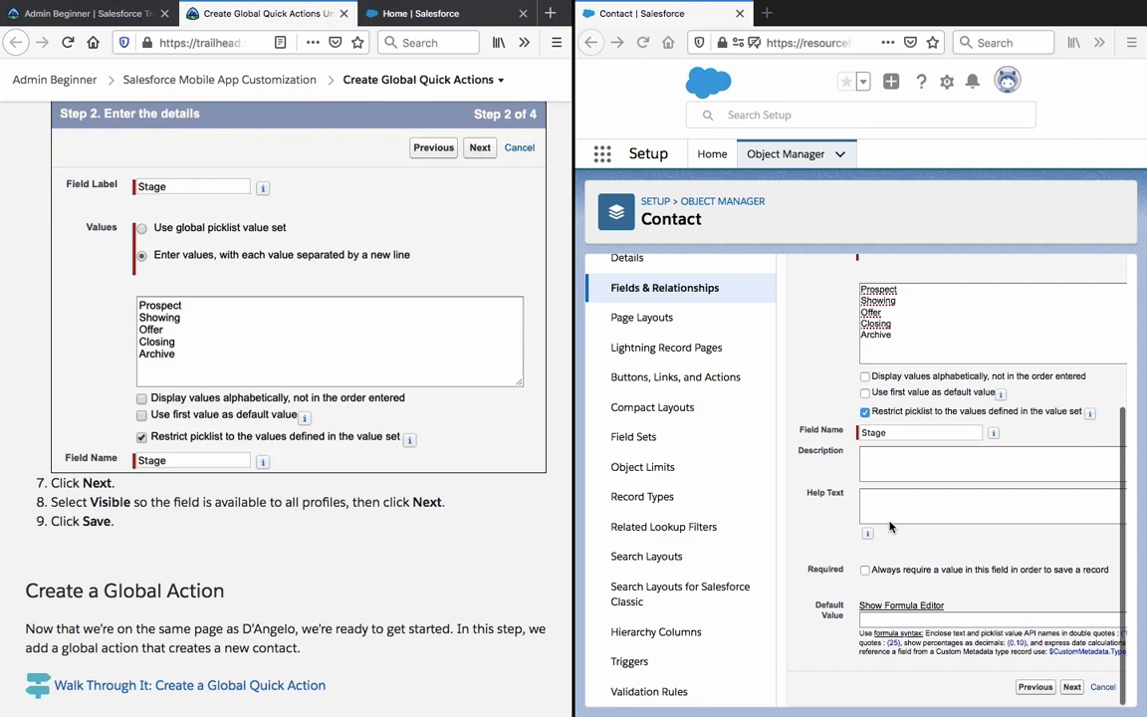
left_click(1072, 687)
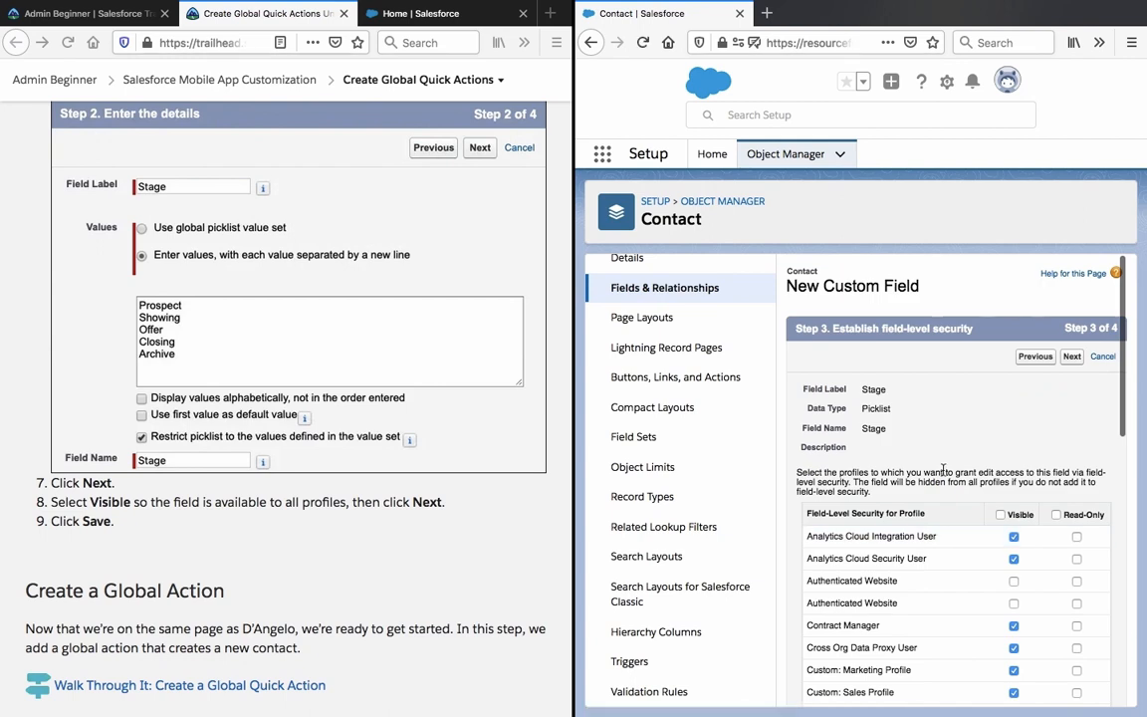
Make the Stage field visible to all profiles, keep it on all Contact page layouts and save it.
scroll(941, 478, "down", 1)
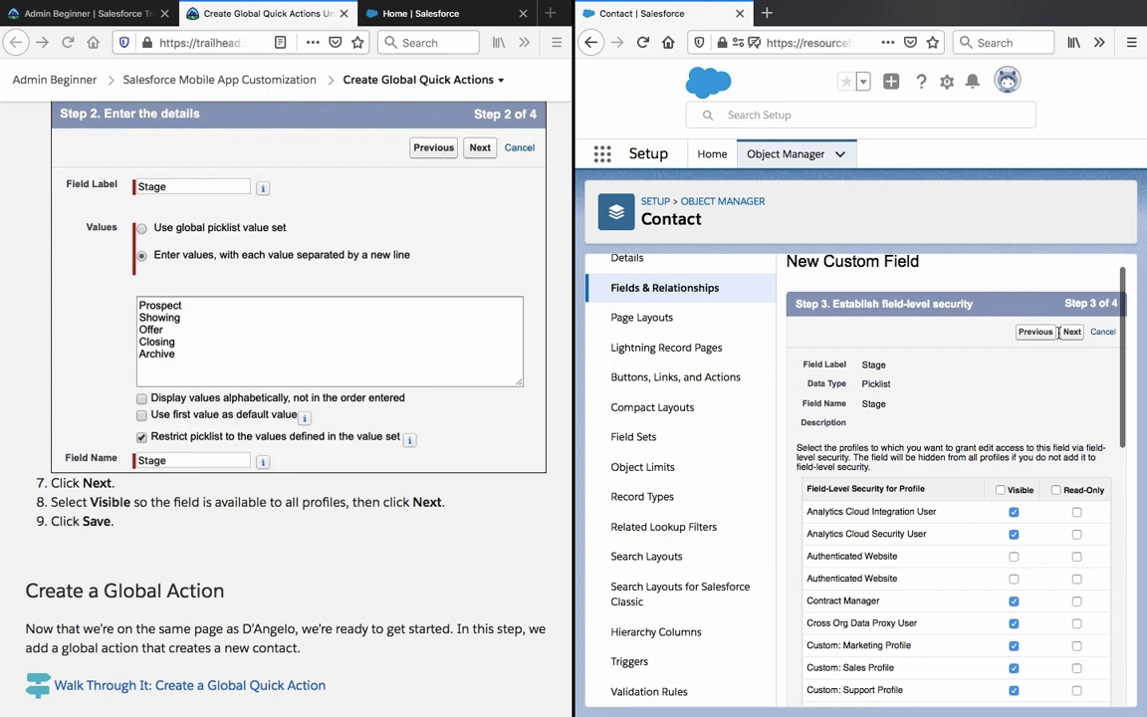
left_click(999, 490)
left_click(1072, 340)
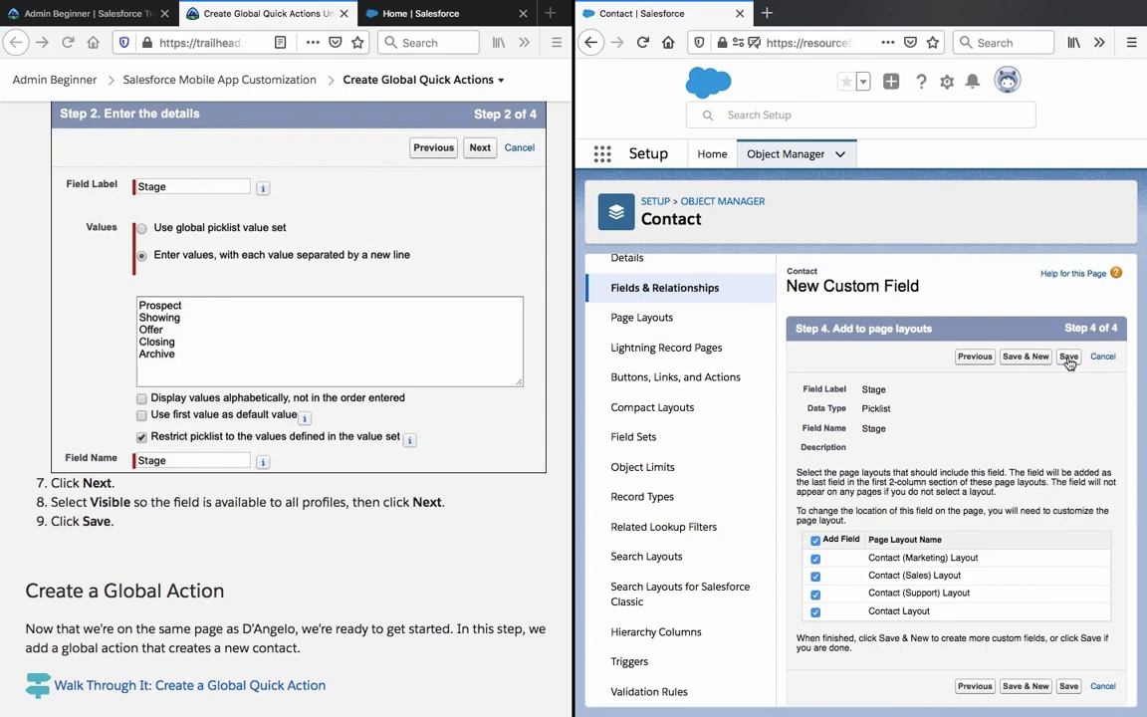
left_click(1070, 358)
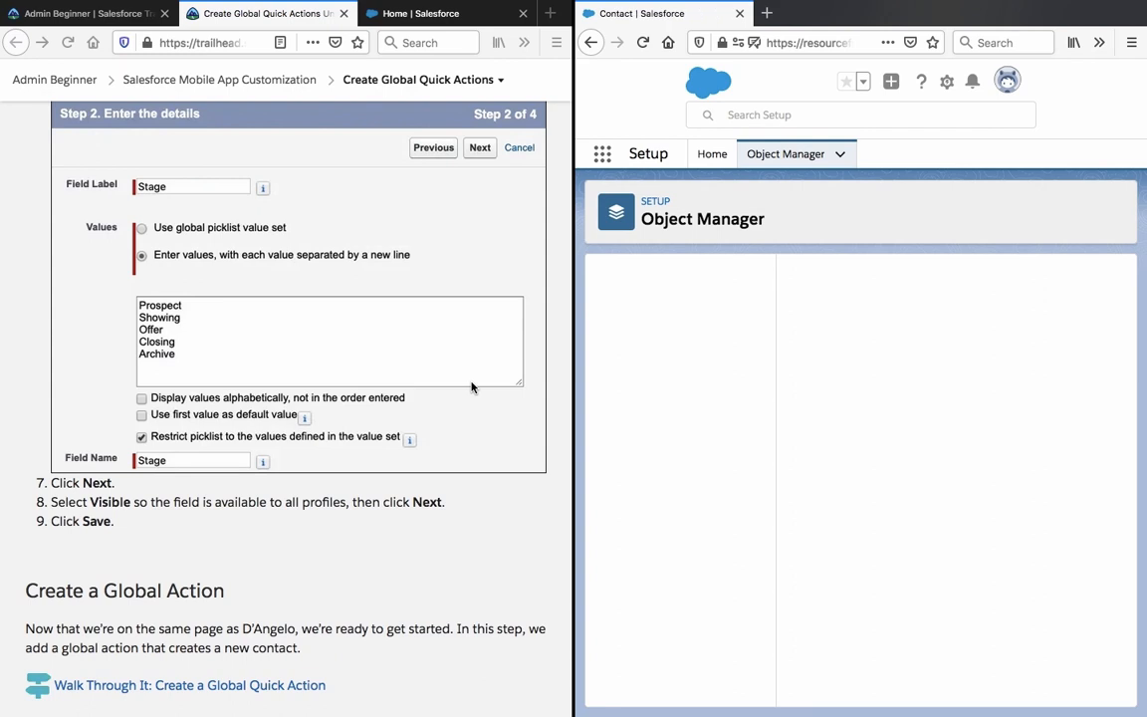
Read the Trailhead instructions for creating a global action that creates a new contact.
scroll(472, 387, "down", 3)
scroll(472, 387, "down", 1)
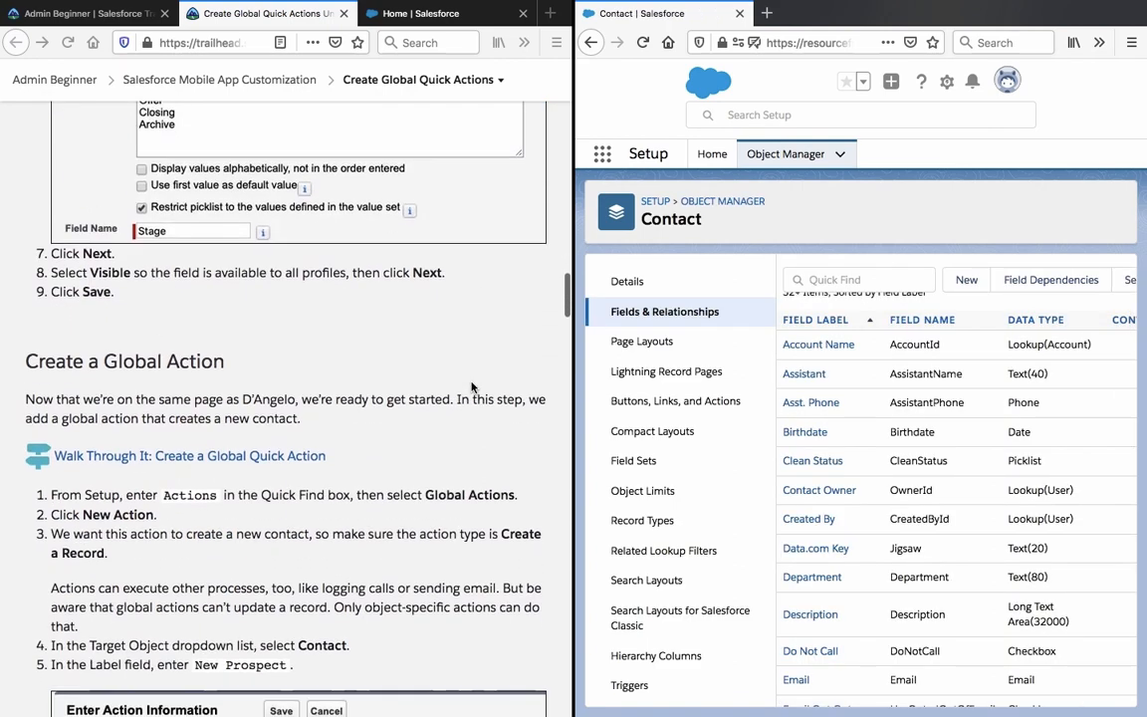
left_click(411, 401)
scroll(411, 401, "up", 10)
scroll(412, 404, "down", 13)
scroll(413, 405, "up", 4)
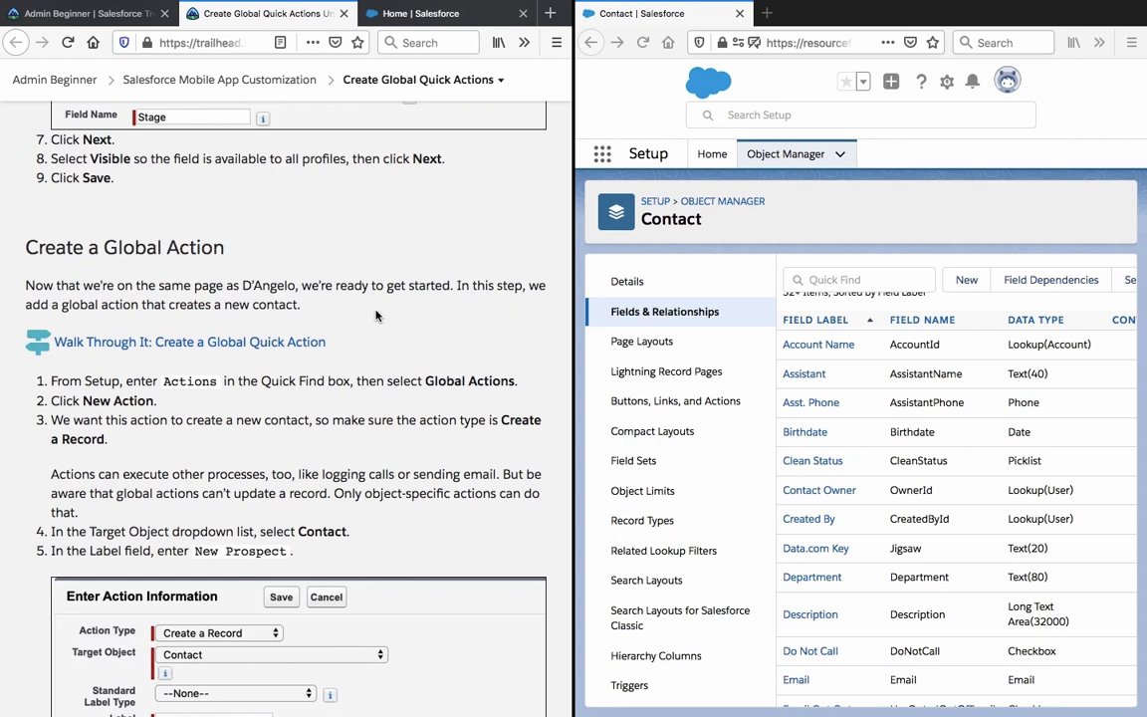
triple_click(376, 315)
left_click(376, 315)
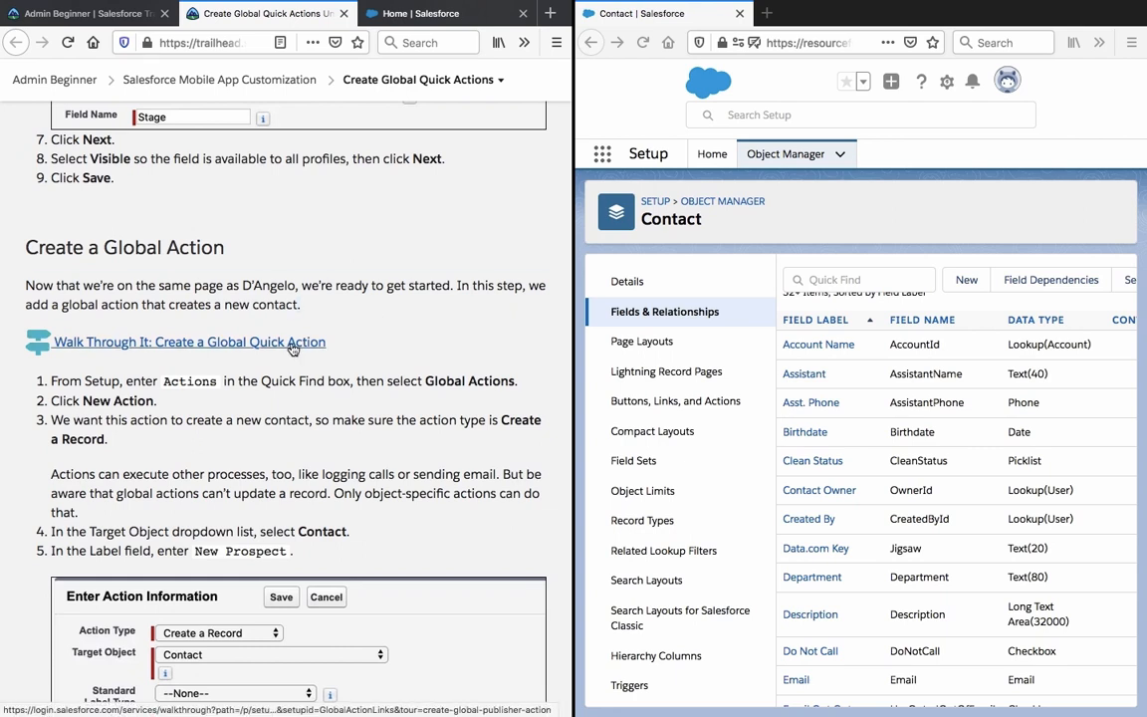
scroll(292, 347, "down", 2)
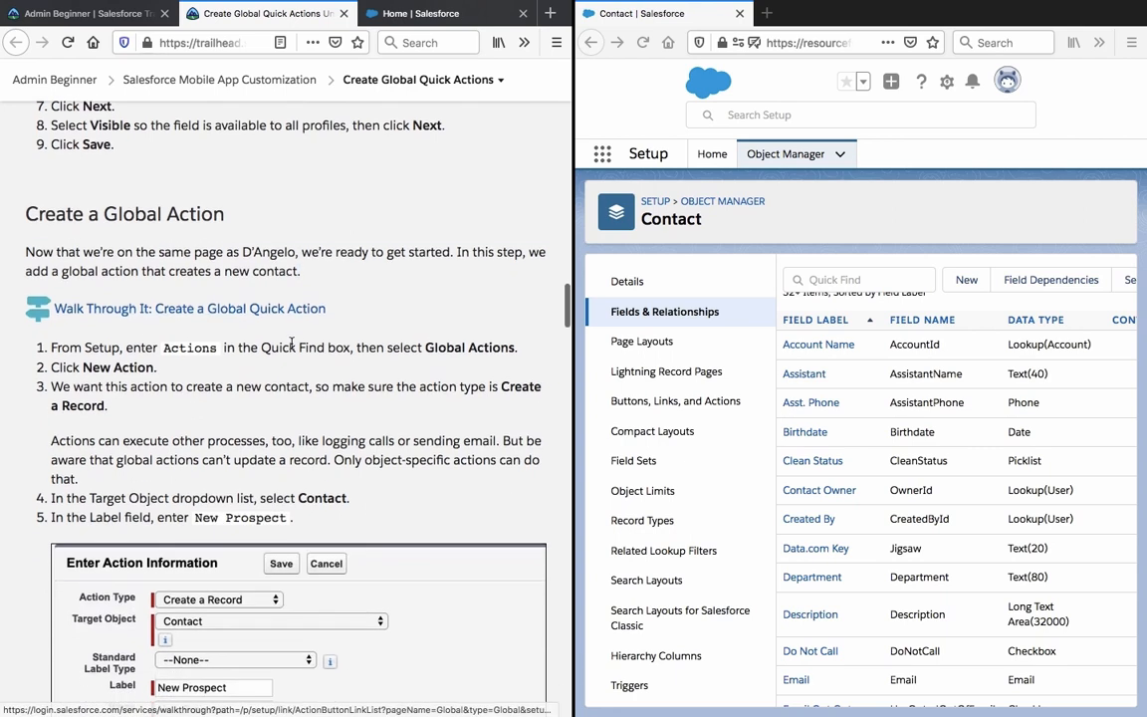
scroll(292, 348, "down", 2)
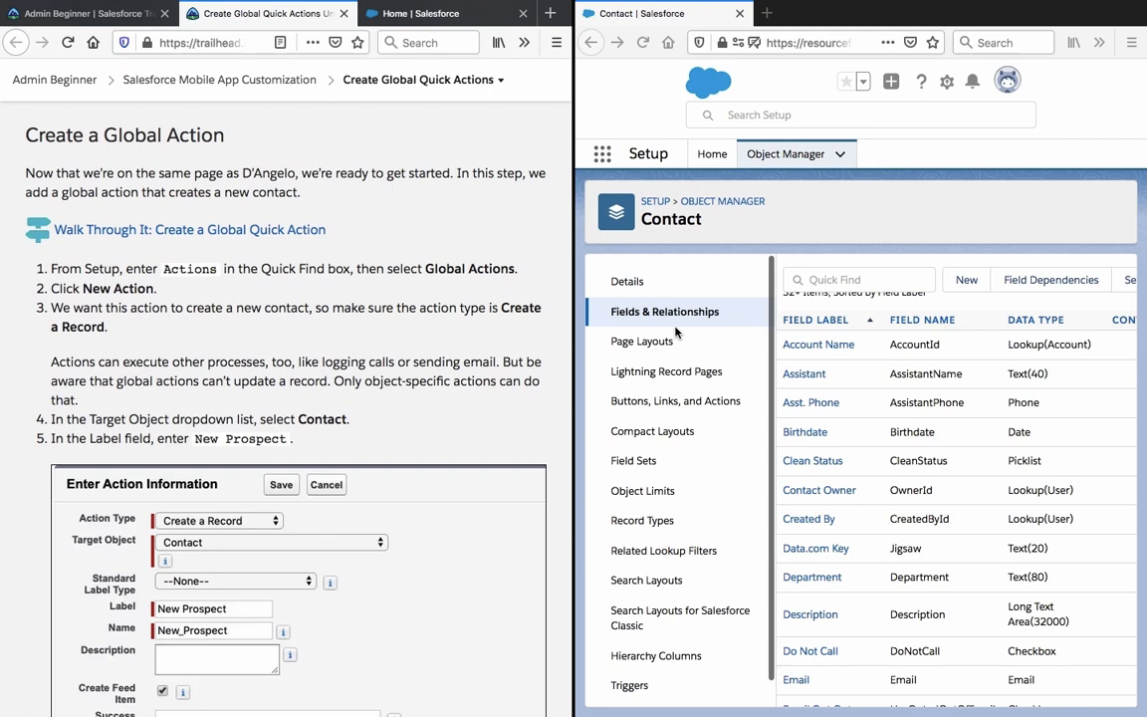
scroll(675, 332, "down", 1)
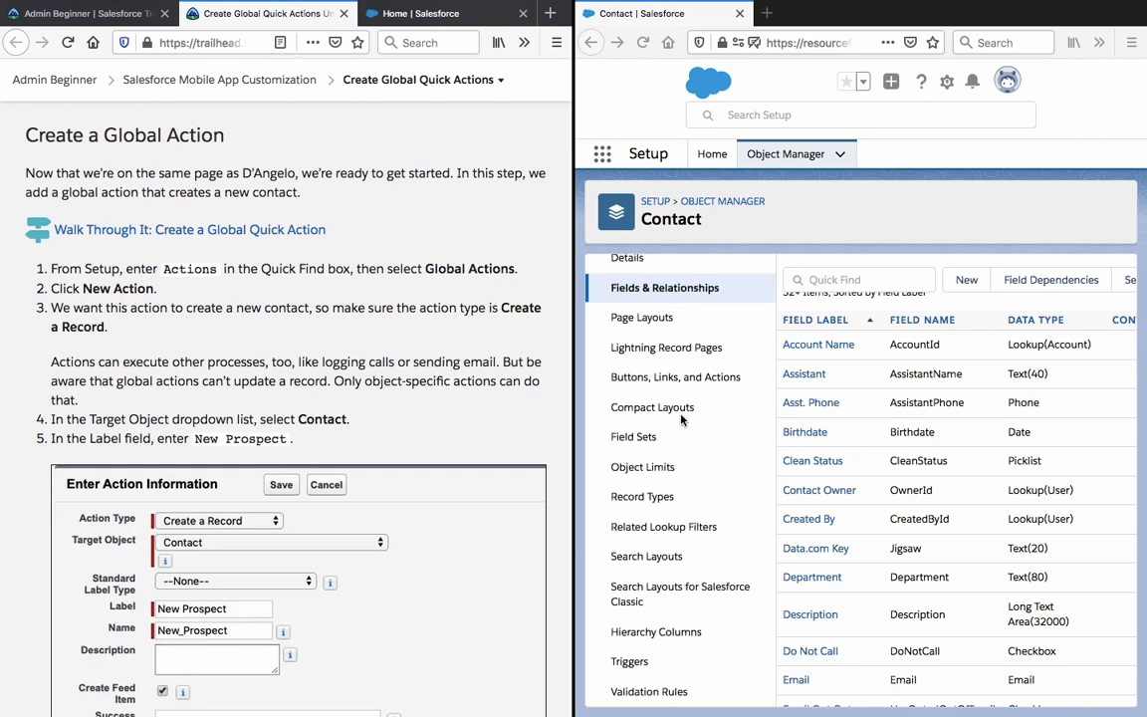
scroll(681, 419, "up", 1)
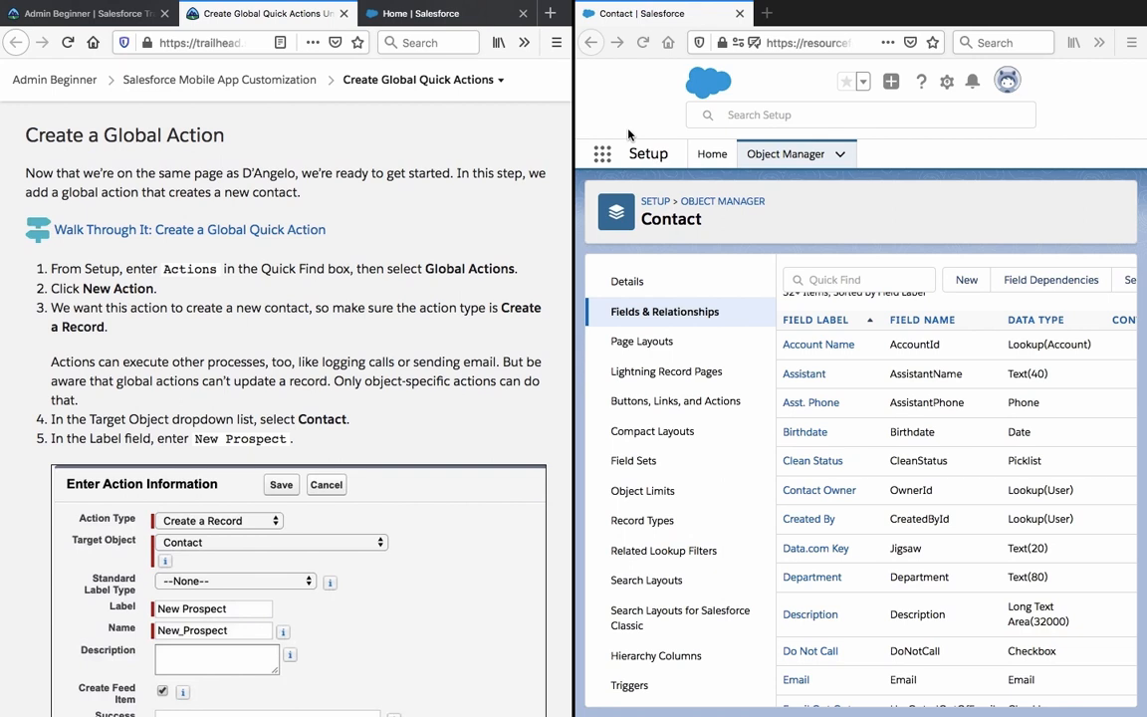
Return to Setup Home, search the setup pages for "action" and open Global Actions.
left_click(712, 153)
double_click(660, 202)
type("a")
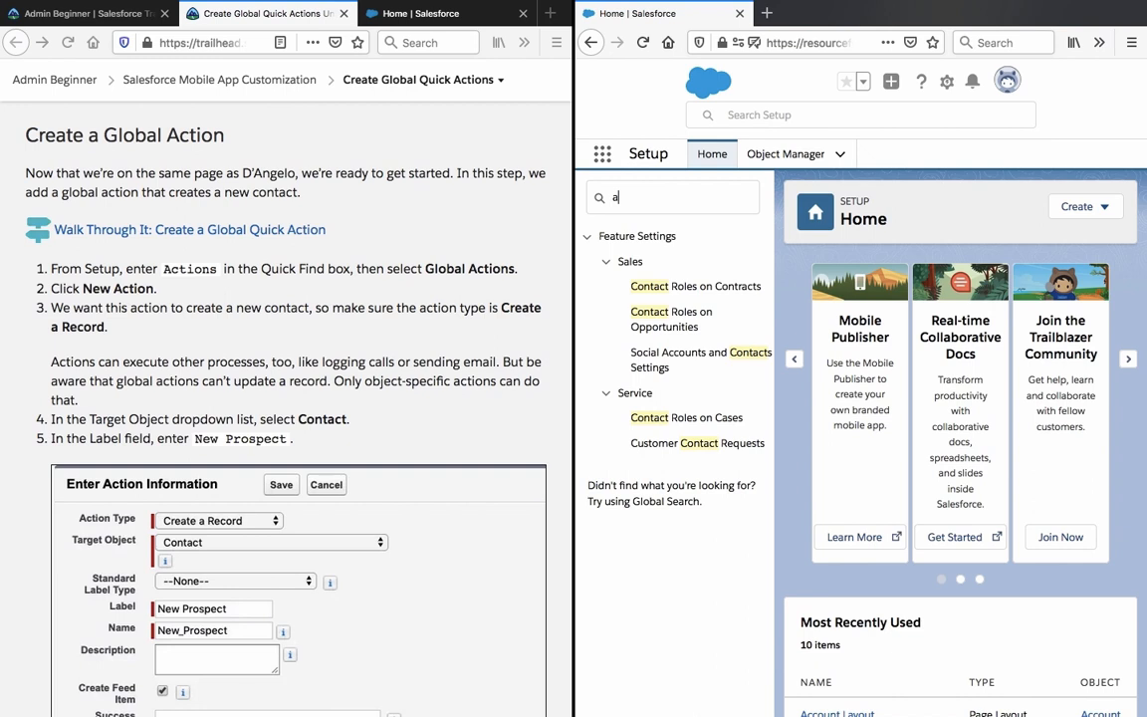
type("ction")
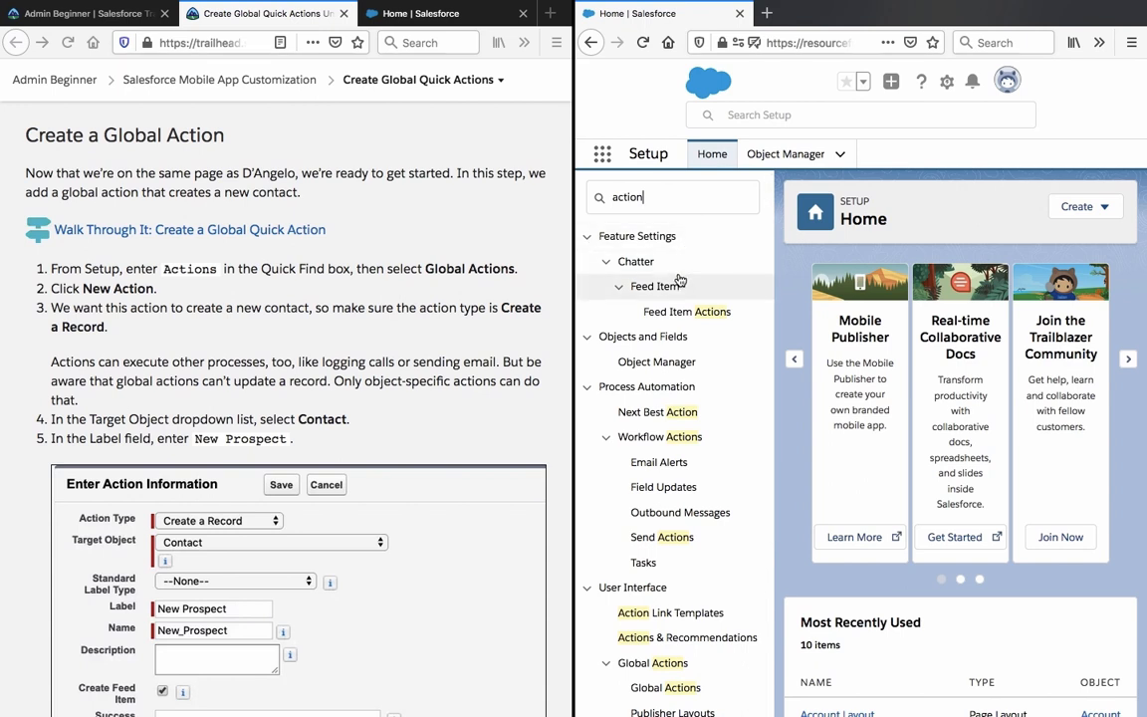
scroll(680, 281, "down", 1)
scroll(680, 281, "down", 3)
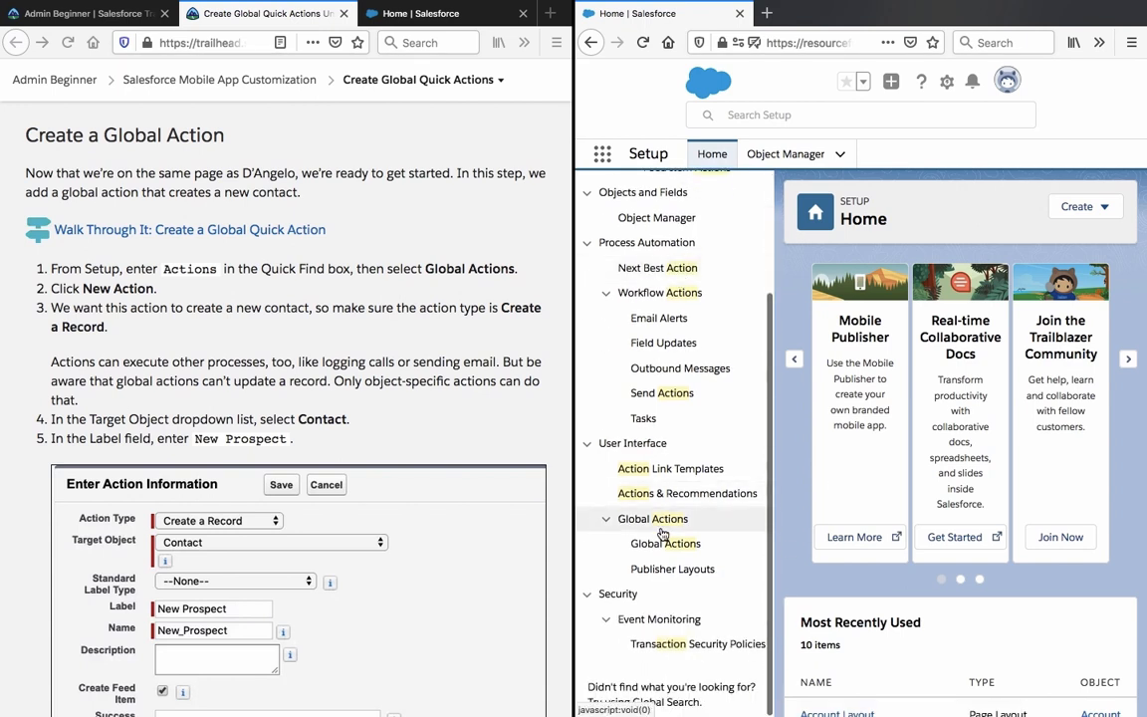
left_click(659, 547)
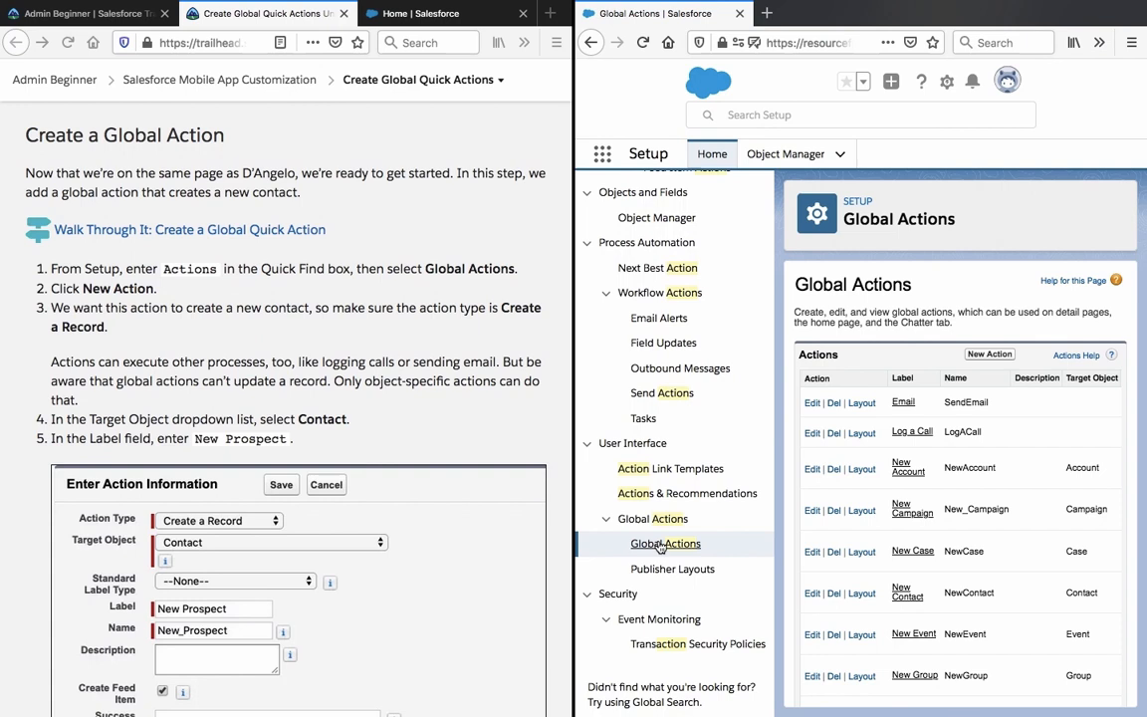
Start a new global action, check it against the Trailhead example and keep Create a Record as its action type.
left_click(973, 353)
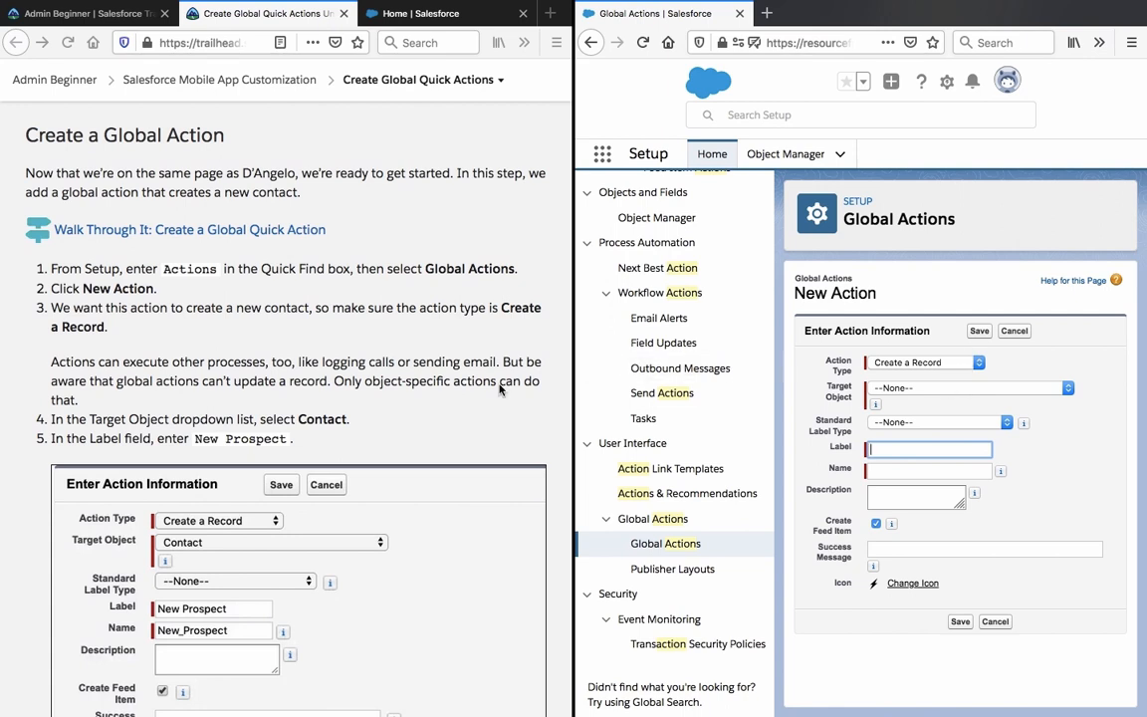
scroll(454, 401, "down", 1)
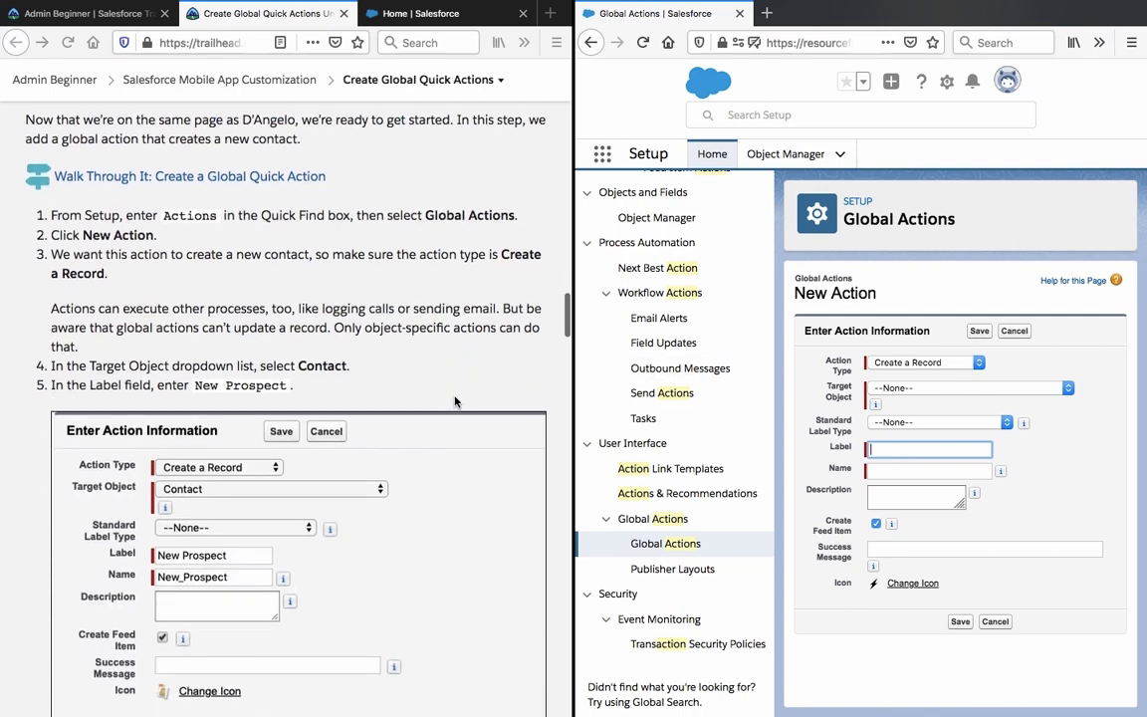
scroll(454, 402, "down", 1)
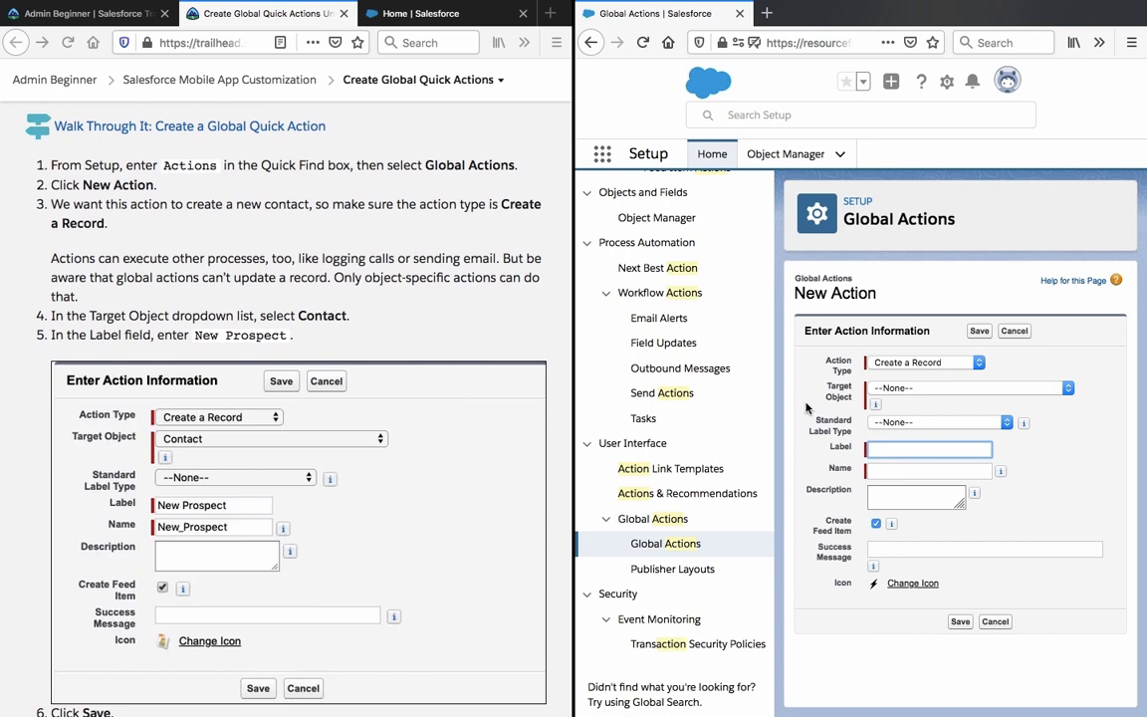
left_click(951, 363)
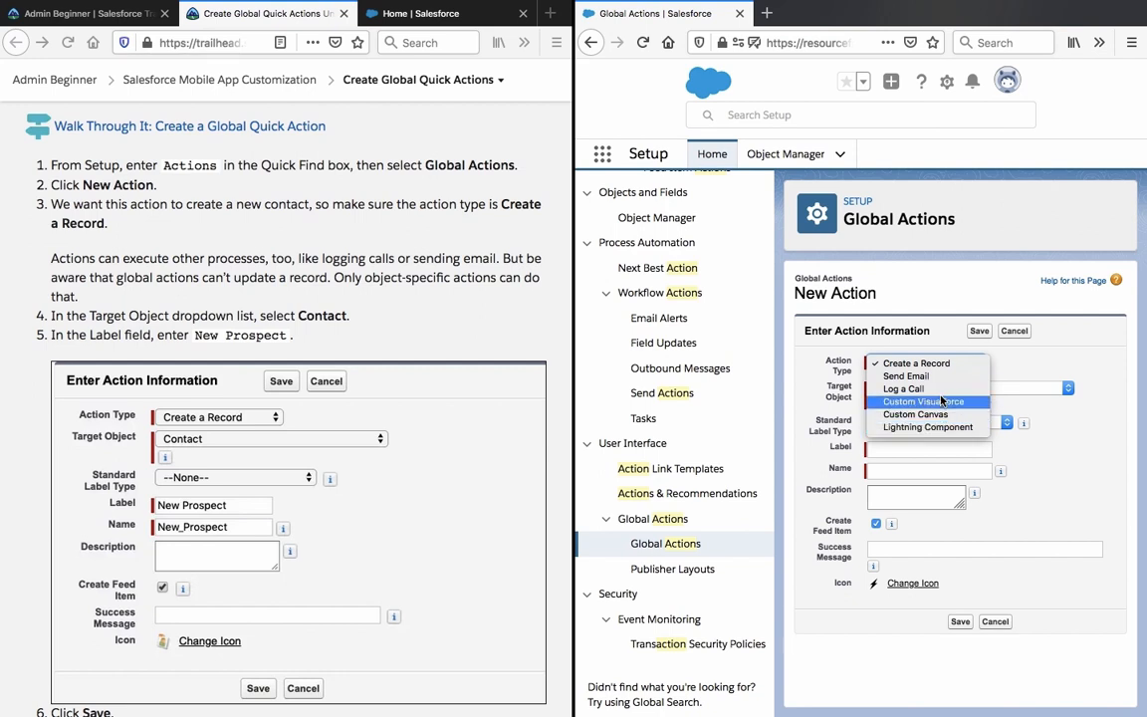
left_click(1015, 371)
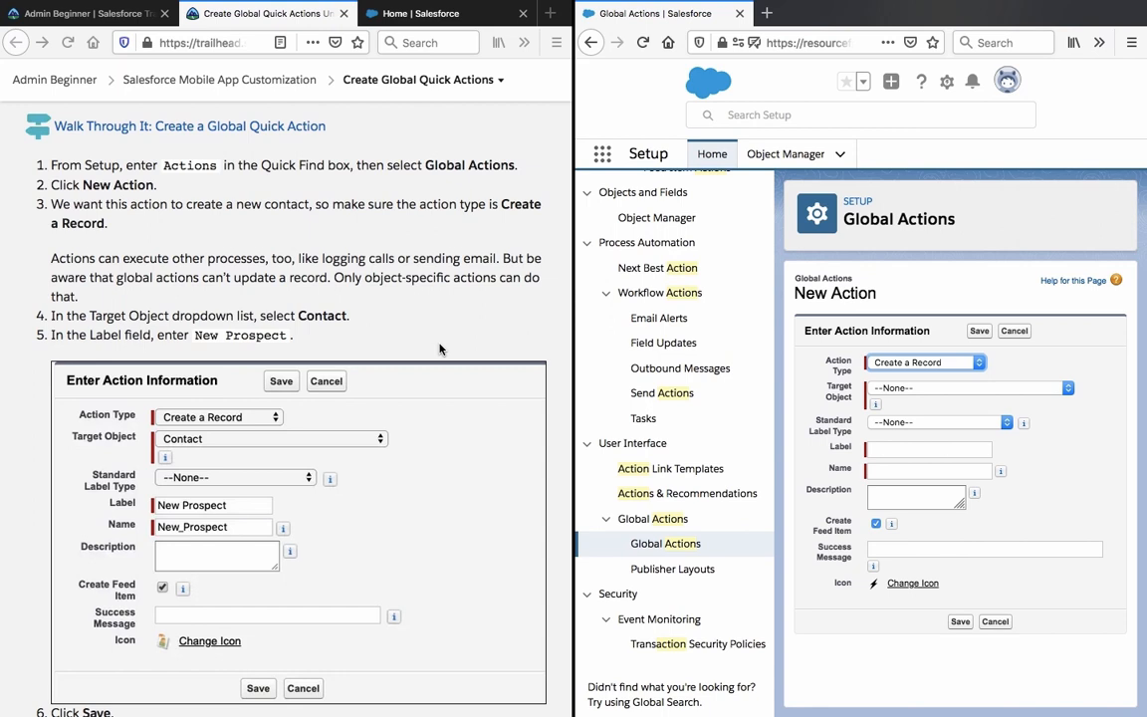
Set the new action's target object to Contact, review the standard label types and keep None.
left_click(912, 388)
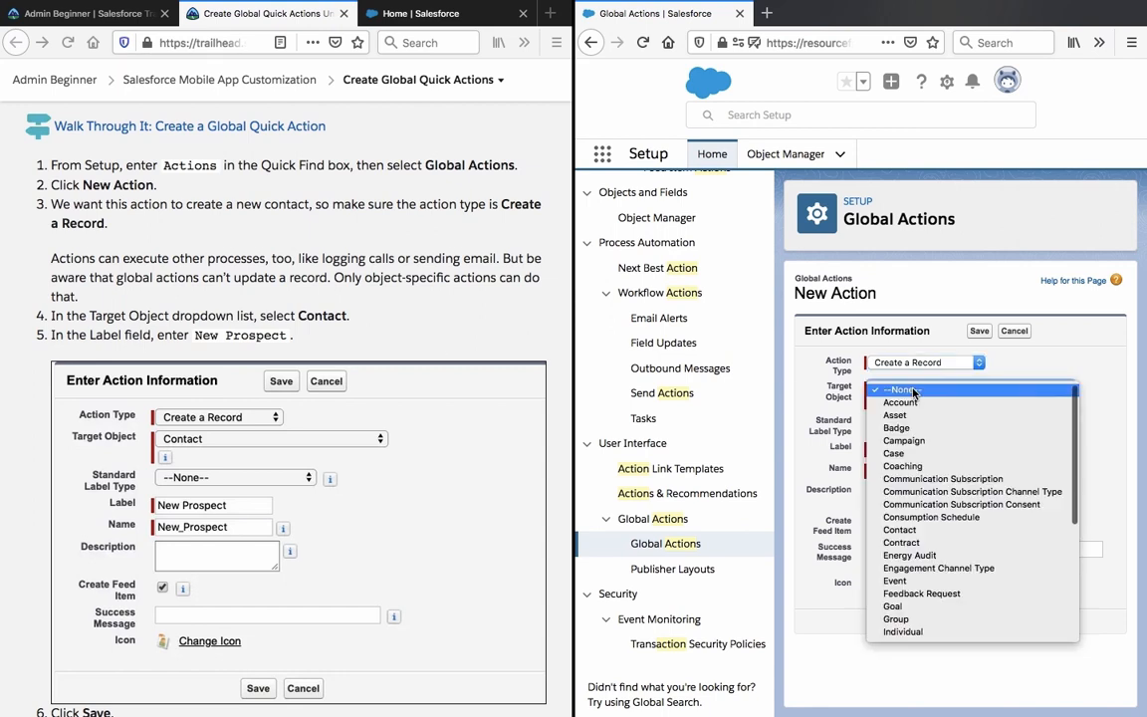
scroll(921, 418, "down", 2)
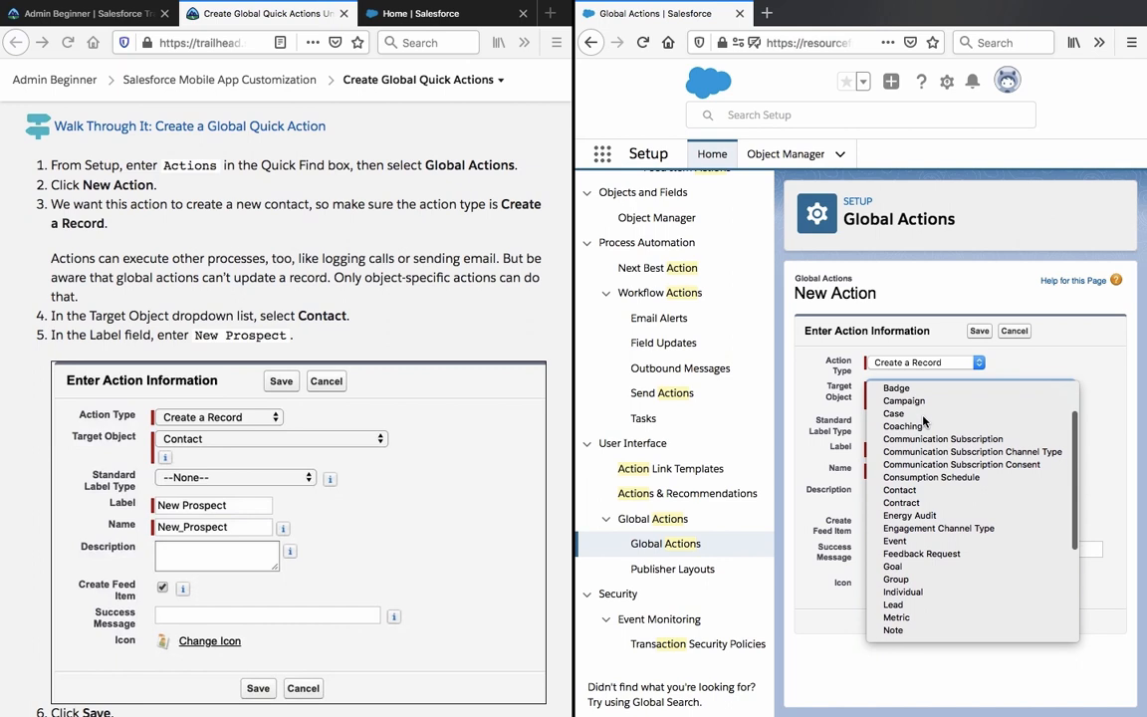
scroll(922, 421, "down", 1)
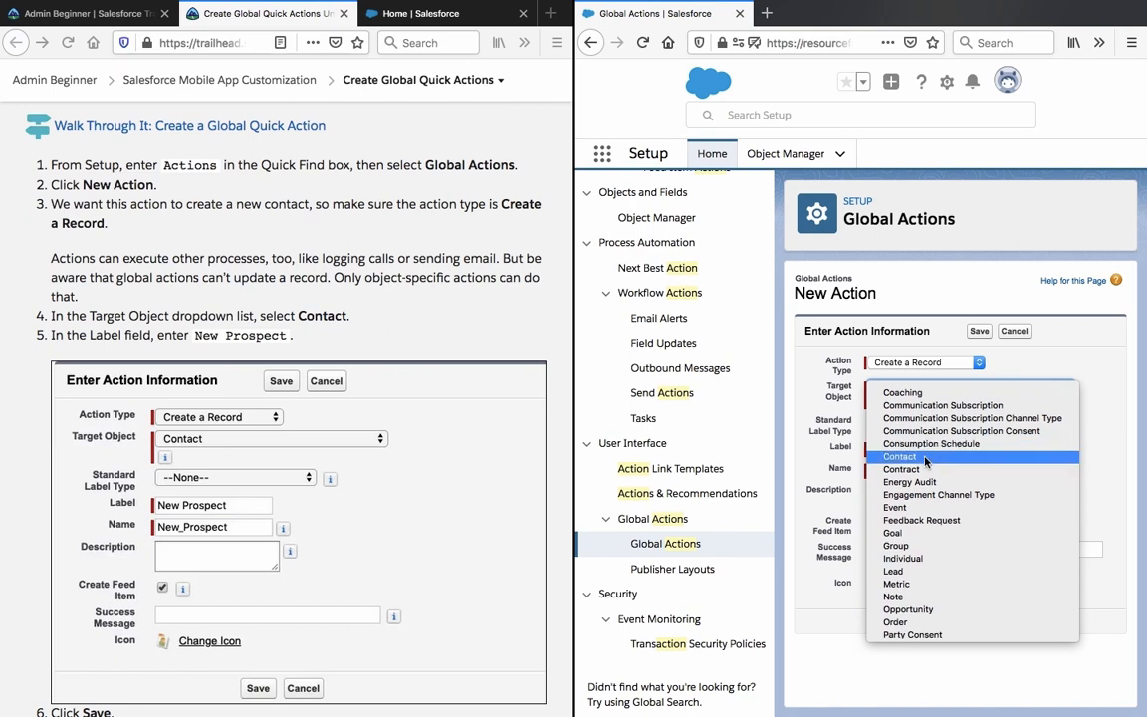
left_click(925, 458)
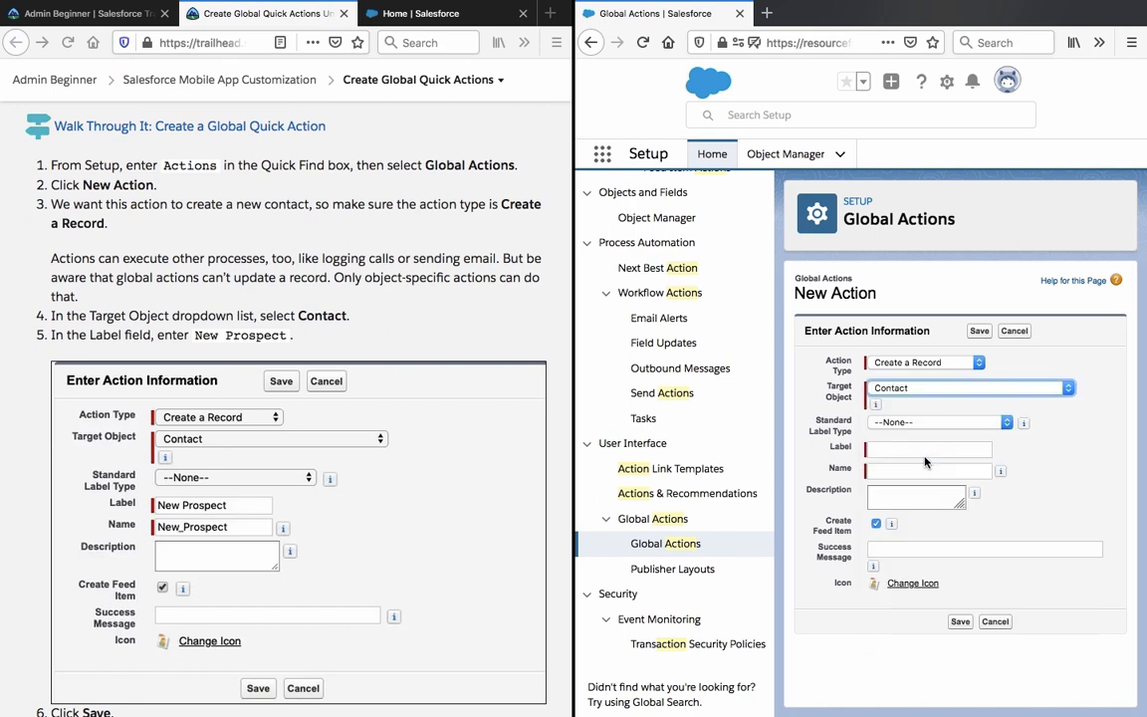
left_click(931, 429)
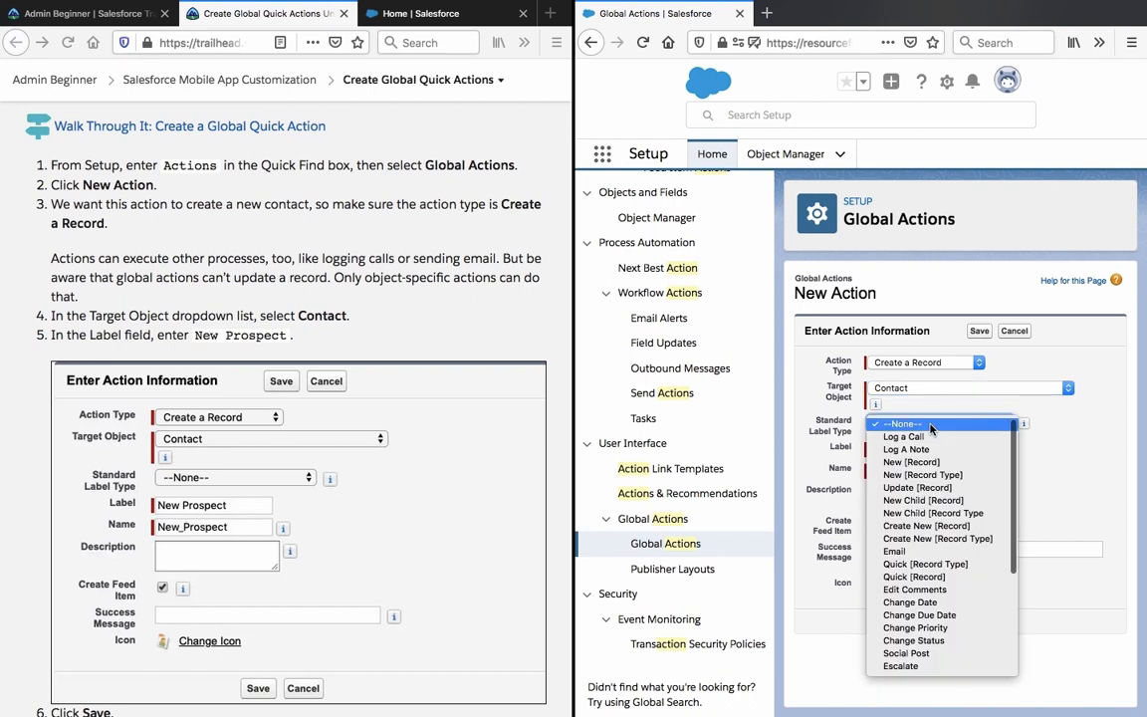
scroll(938, 498, "down", 3)
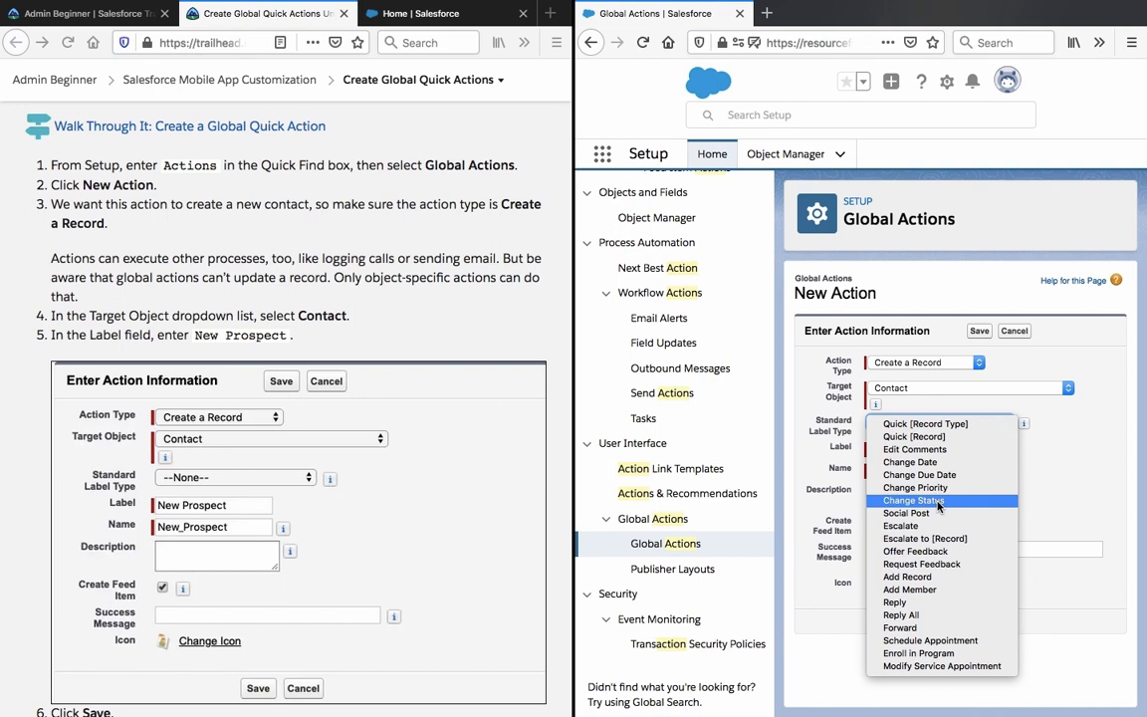
scroll(938, 505, "up", 3)
left_click(1076, 443)
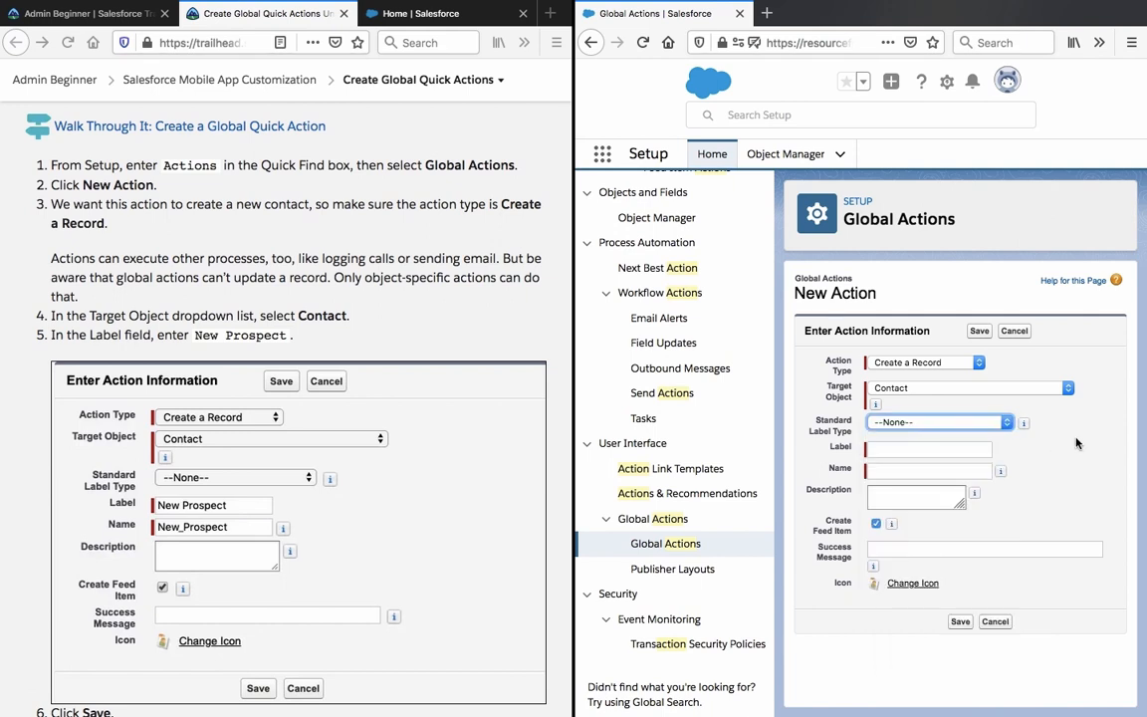
Label the action New Prospect, compare the form with the Trailhead example and save the action.
left_click(964, 441)
left_click(953, 449)
type("N")
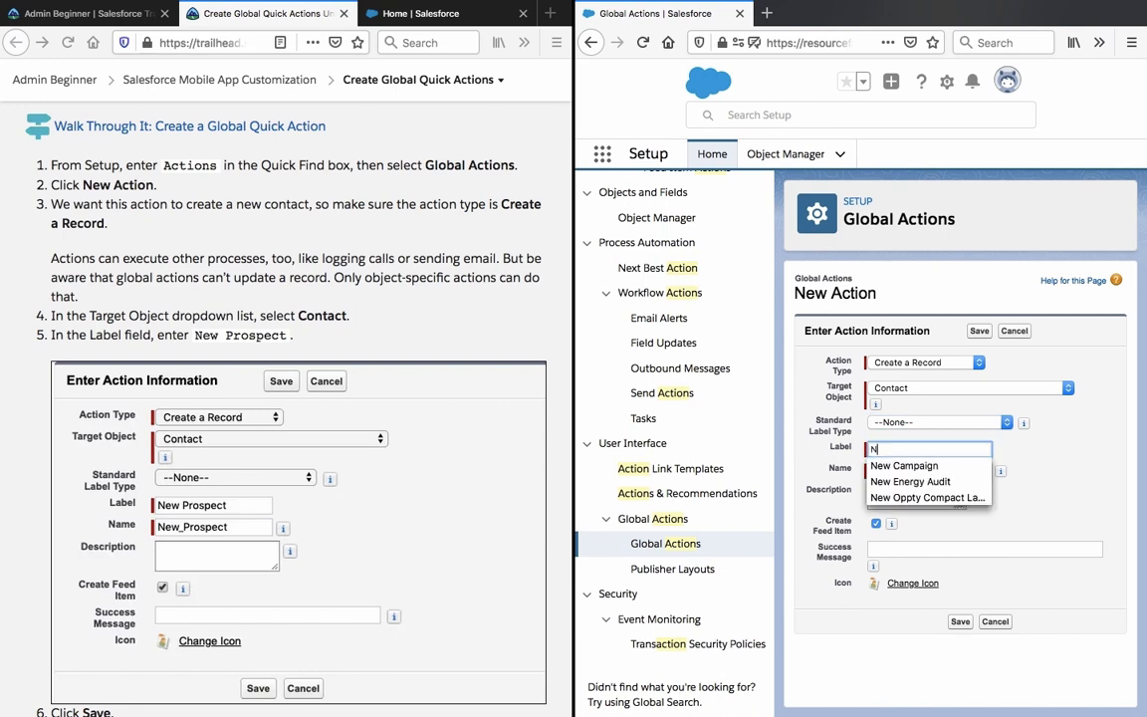
type("ew Prospect")
left_click(1024, 502)
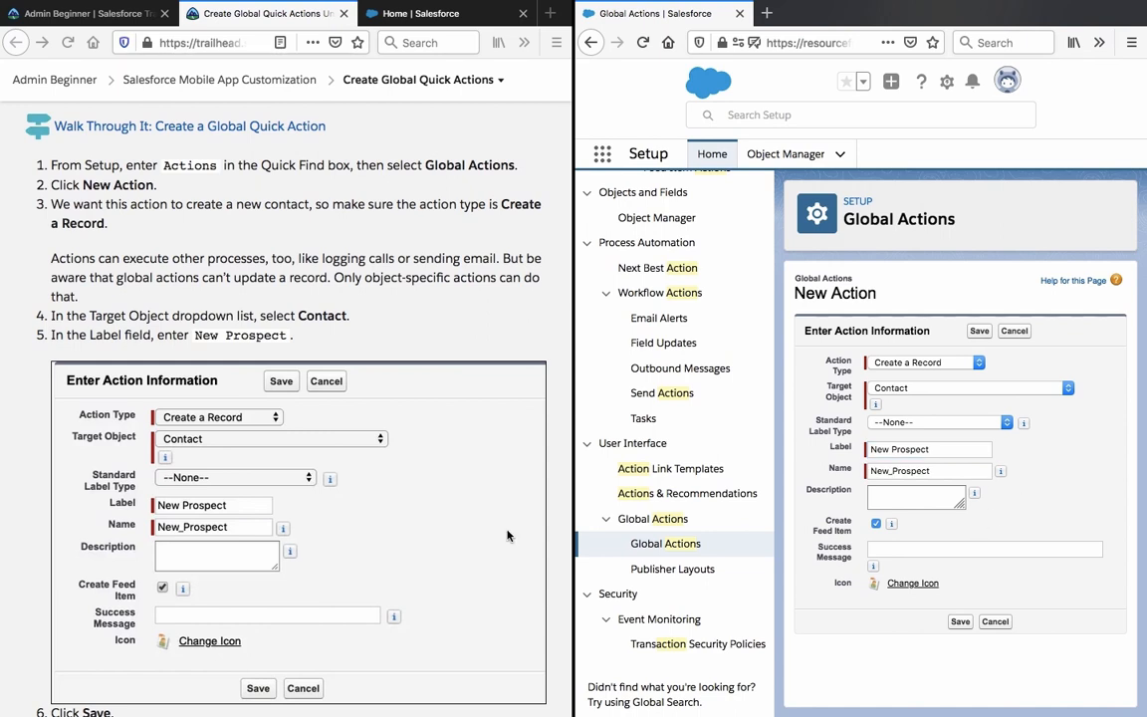
scroll(509, 538, "down", 3)
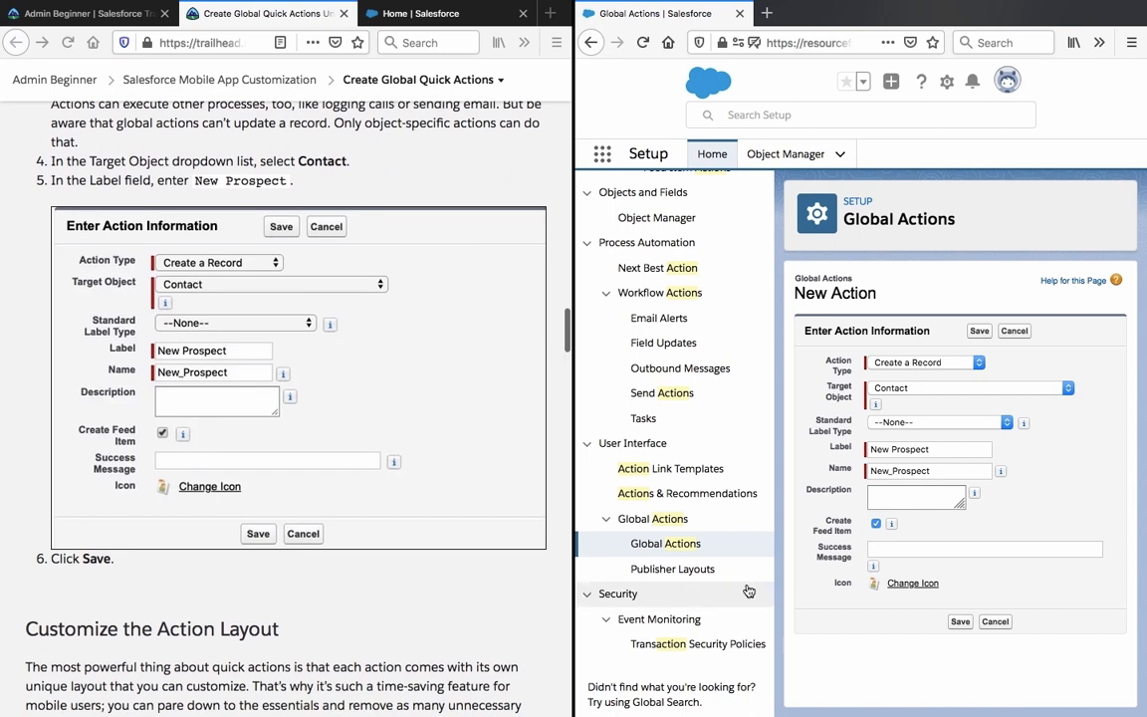
left_click(958, 622)
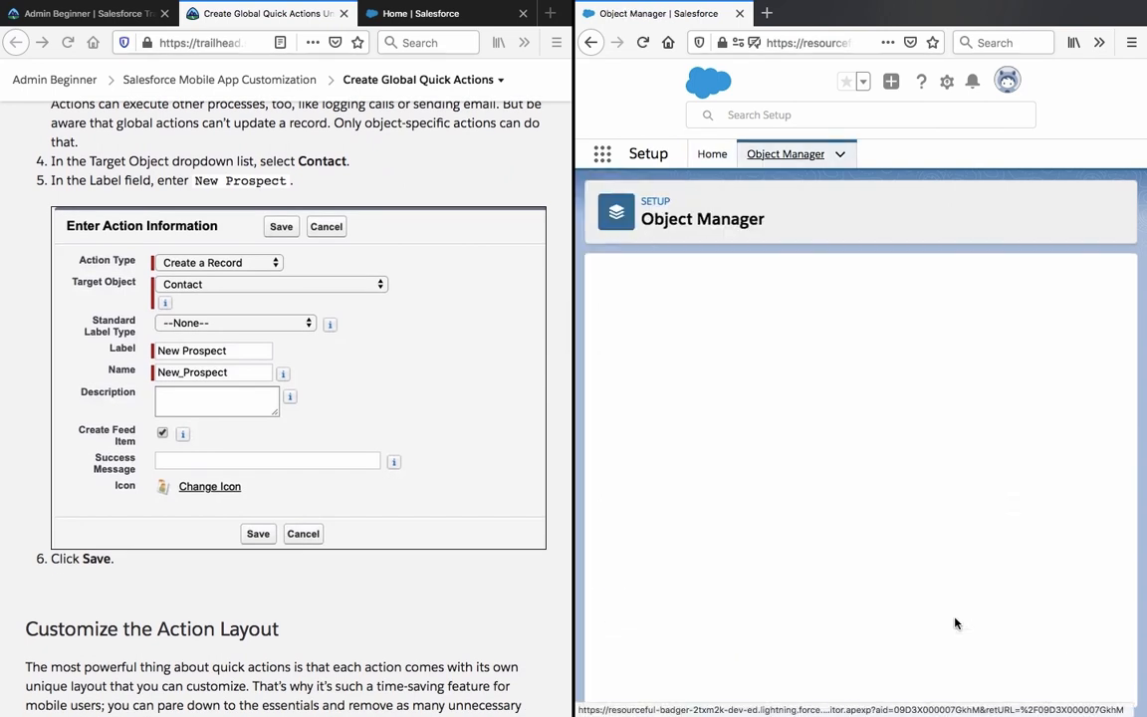
Read the Trailhead layout instructions and add the Stage field below Title on the New Prospect action layout.
scroll(415, 375, "down", 5)
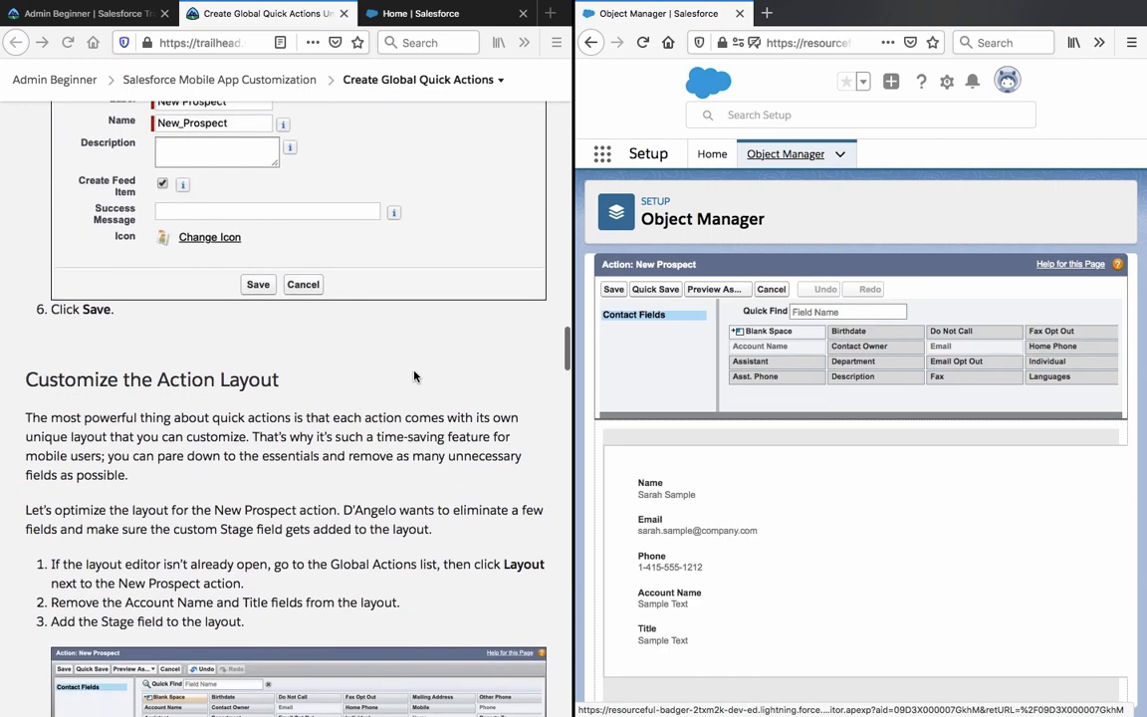
scroll(414, 376, "down", 2)
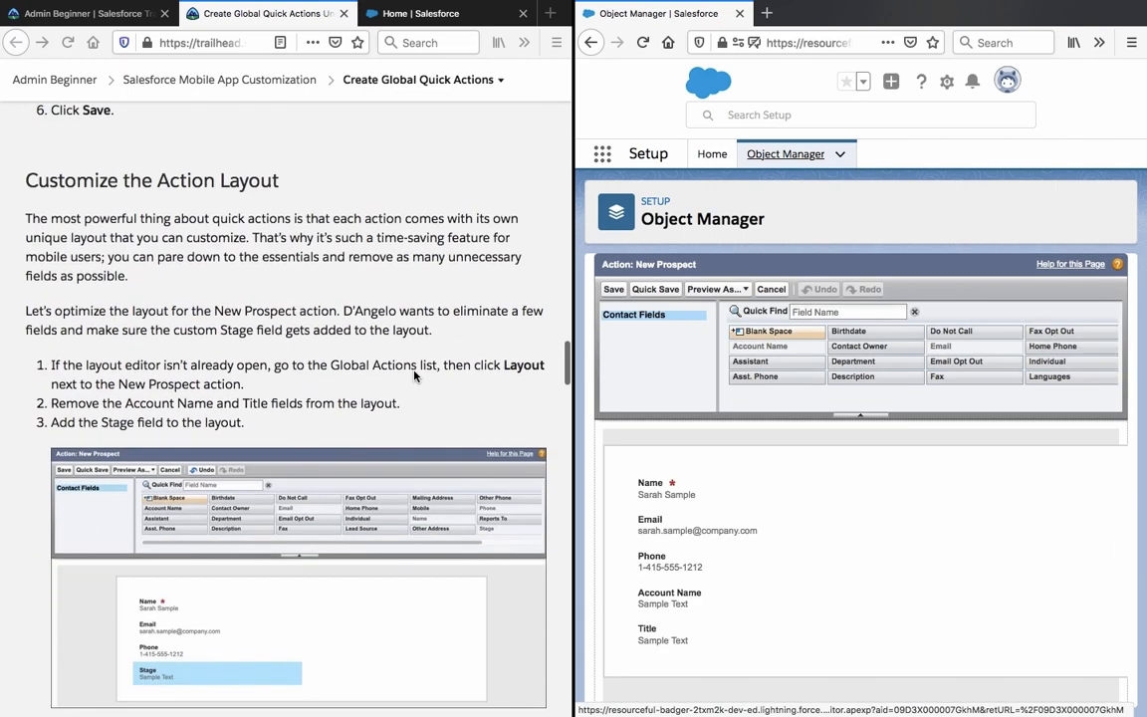
scroll(414, 376, "down", 1)
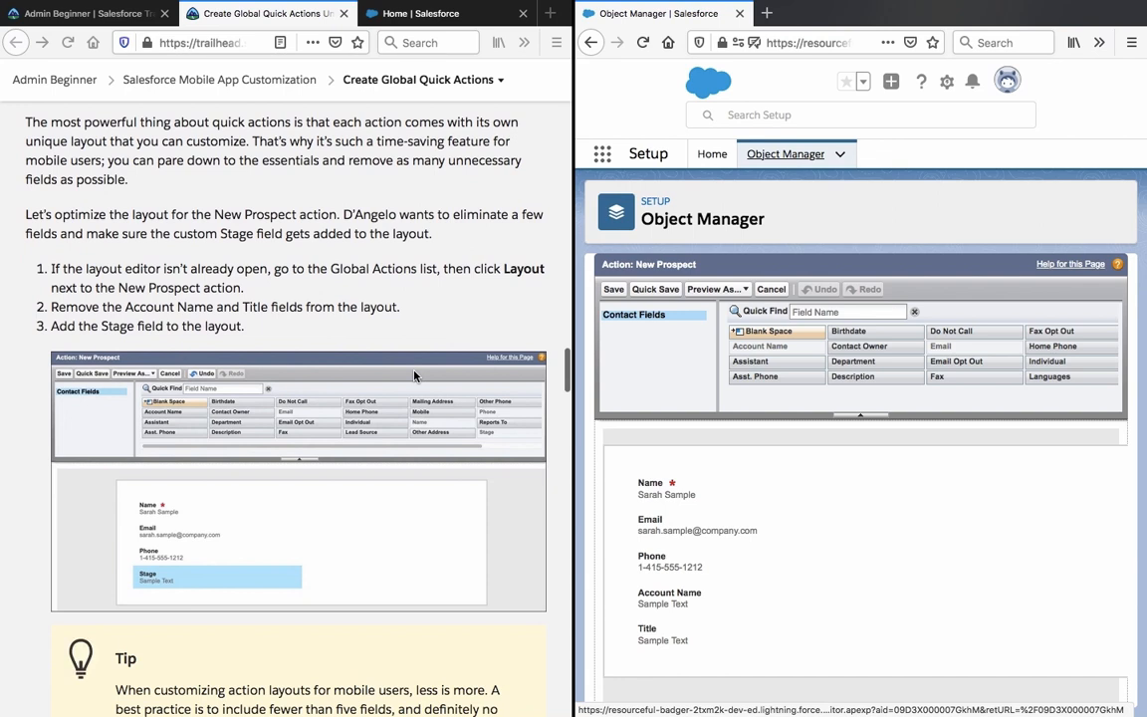
scroll(415, 375, "down", 2)
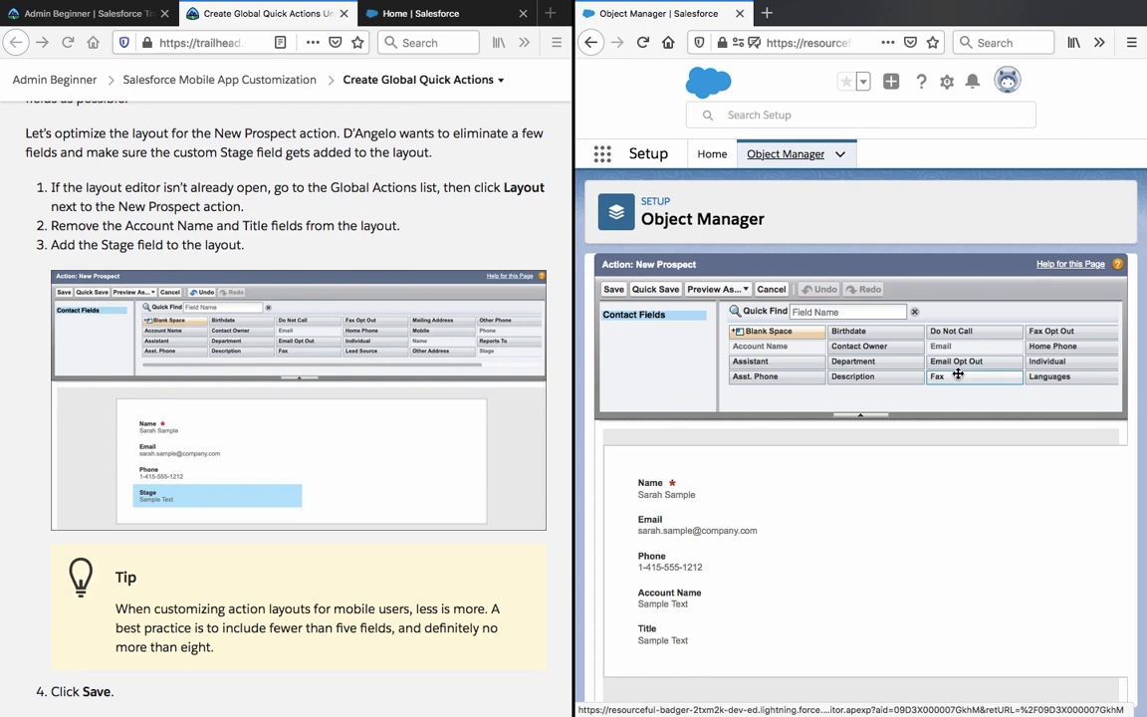
scroll(1000, 363, "right", 5)
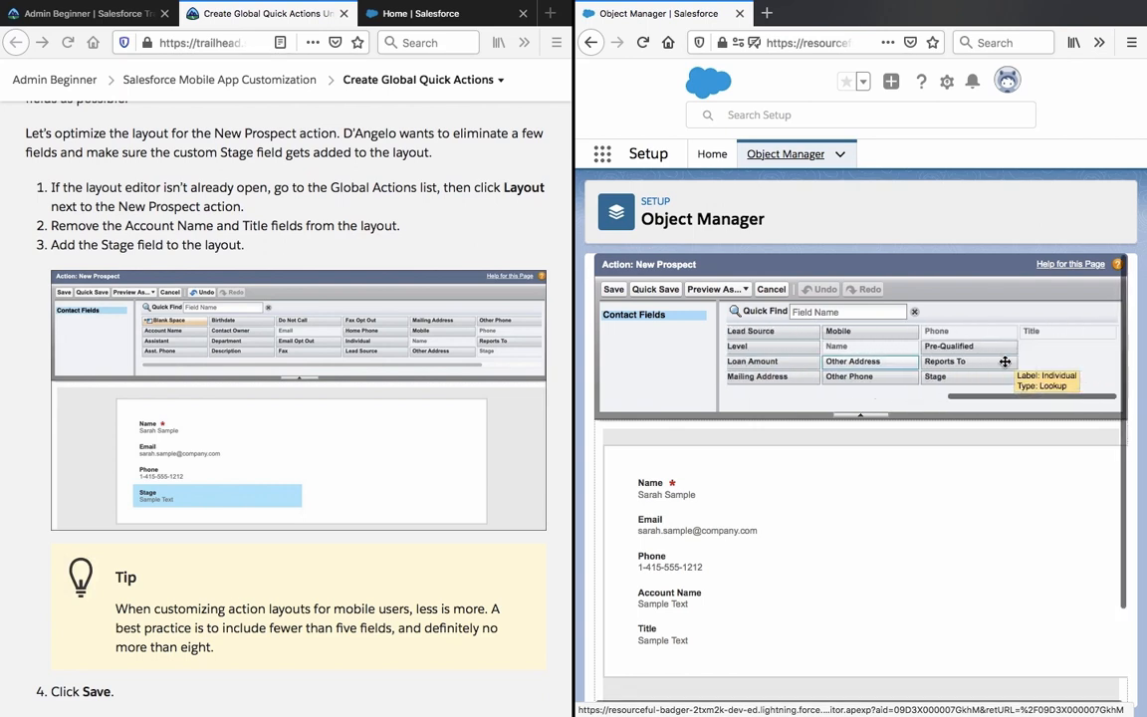
left_click_drag(971, 377, 839, 652)
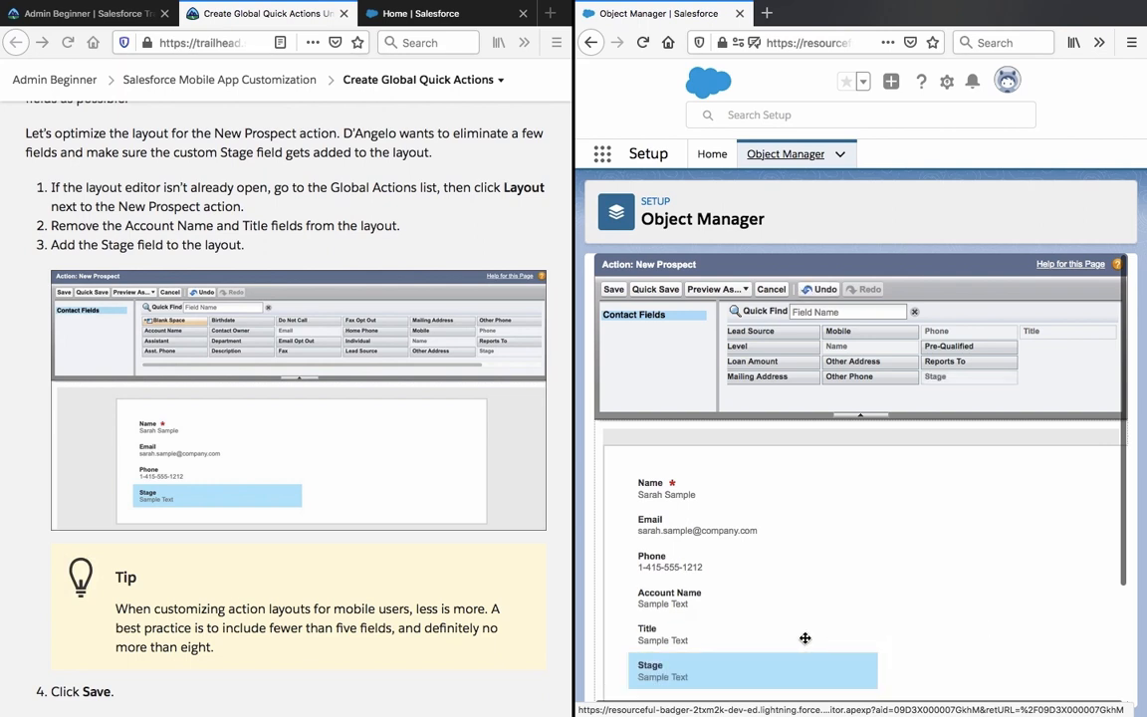
Remove the Title and Account Name fields from the New Prospect layout and save the layout.
left_click(728, 629)
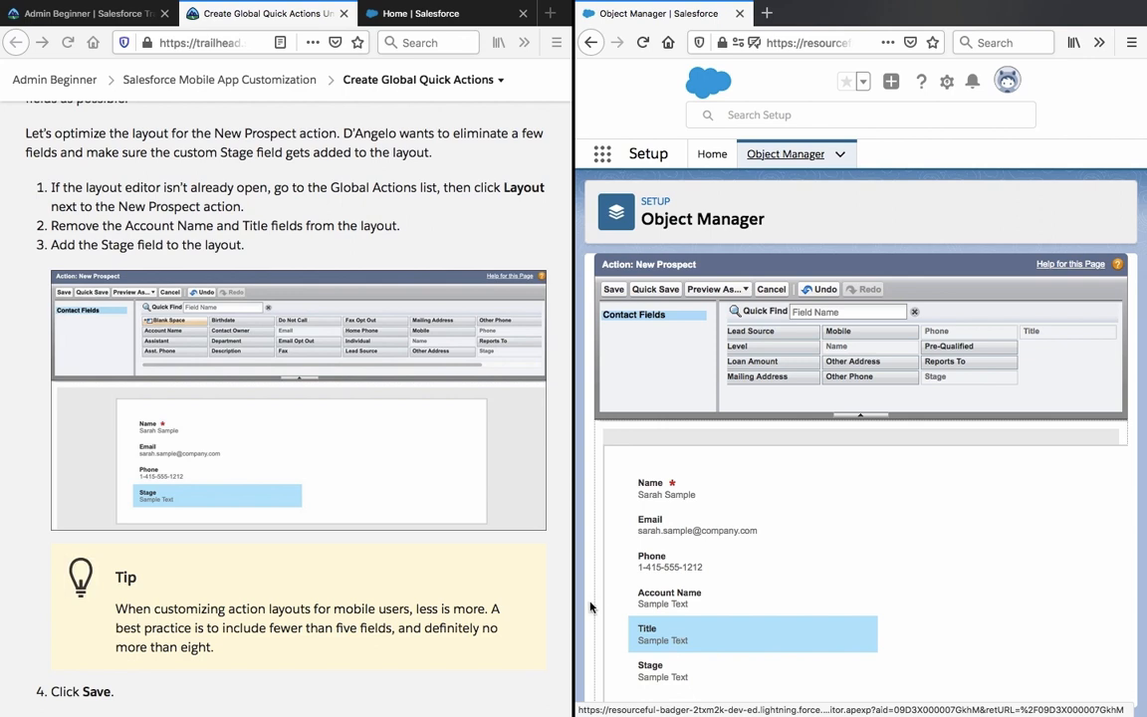
scroll(468, 563, "down", 2)
scroll(479, 576, "up", 1)
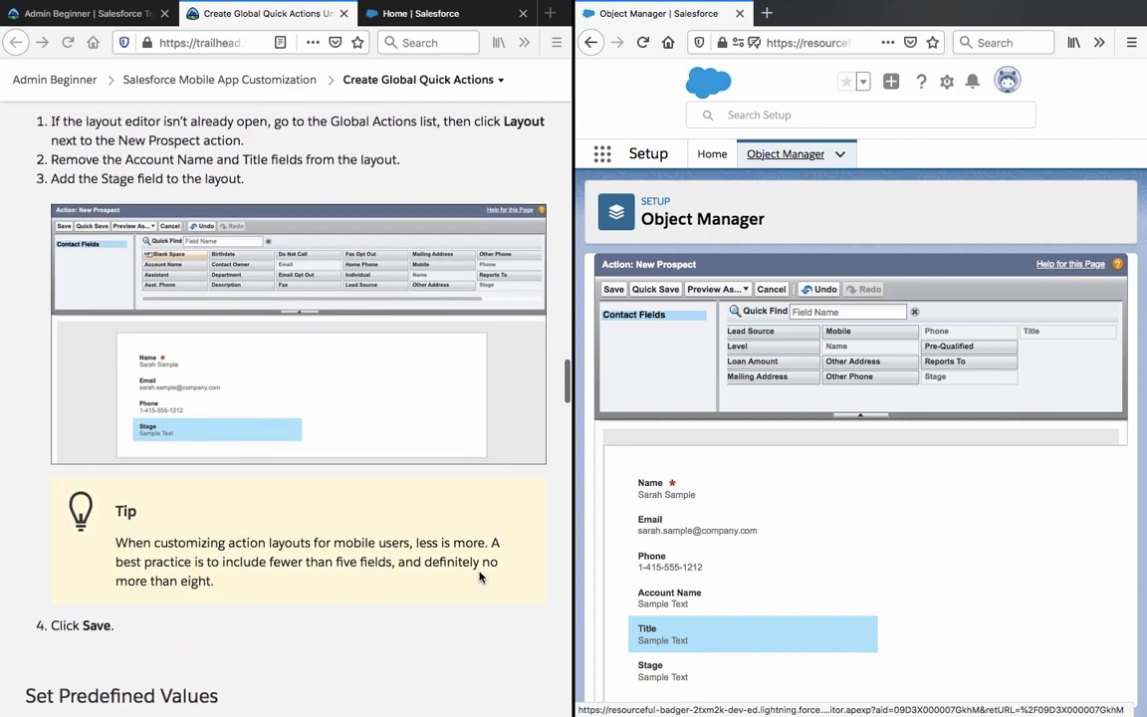
left_click_drag(724, 626, 1085, 363)
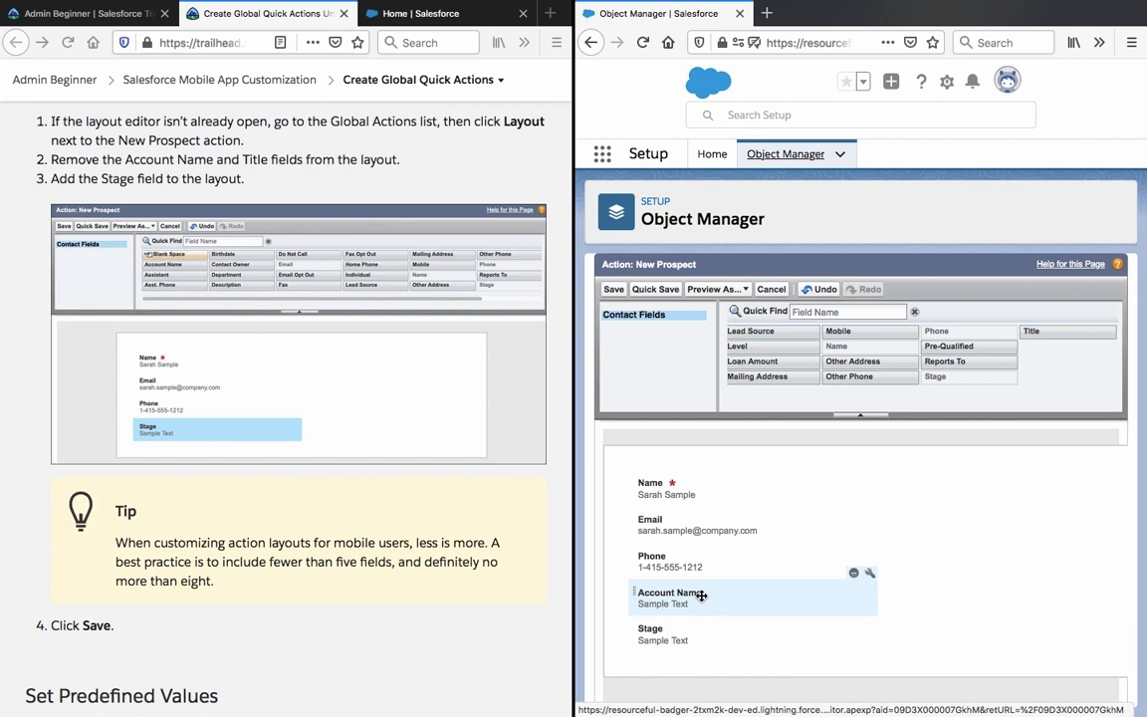
left_click_drag(701, 595, 935, 335)
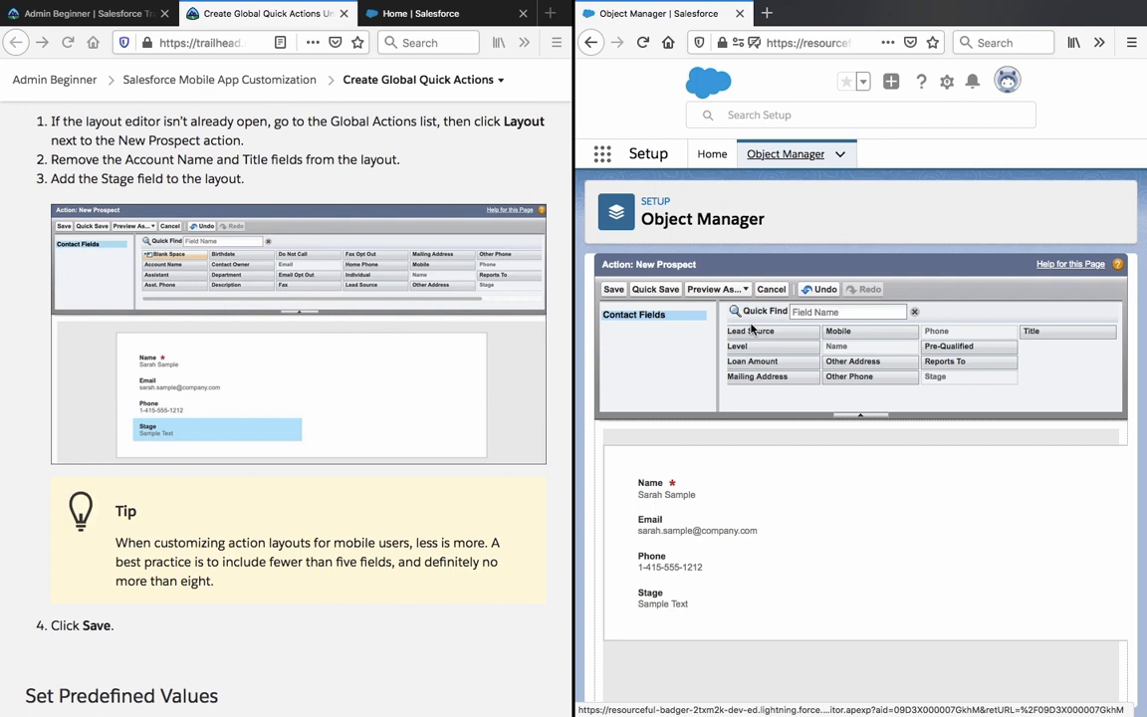
left_click(669, 289)
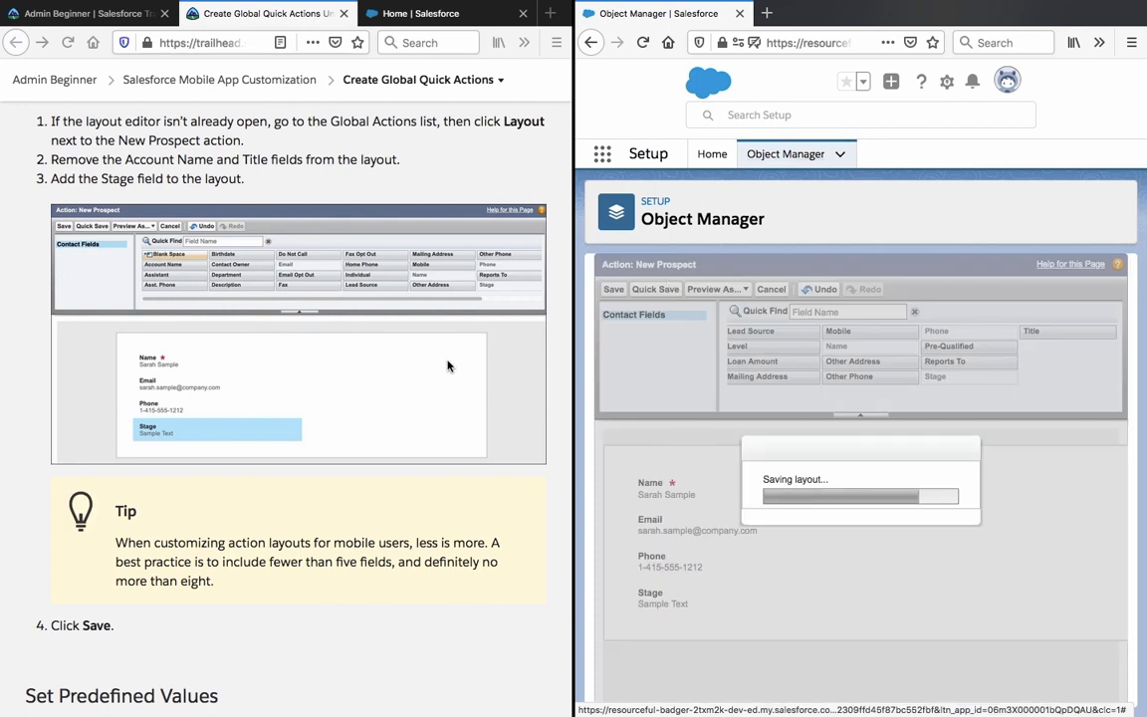
Read the Trailhead tip on mobile action layouts and the instructions for setting predefined values.
scroll(447, 367, "down", 3)
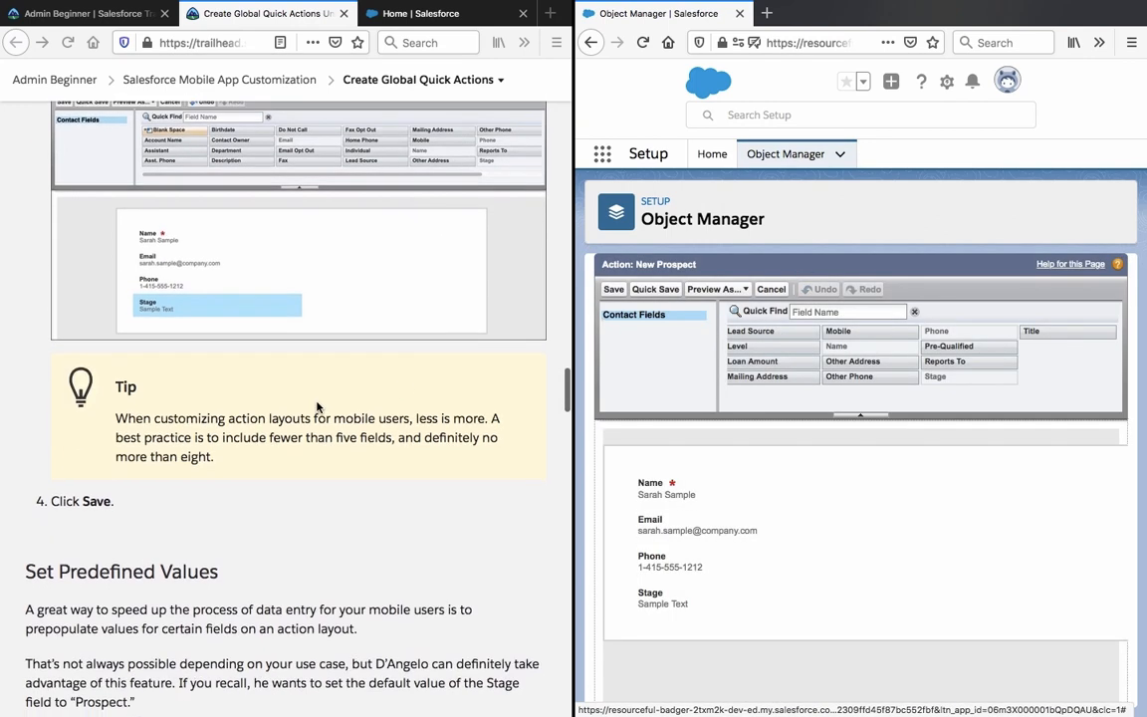
triple_click(132, 439)
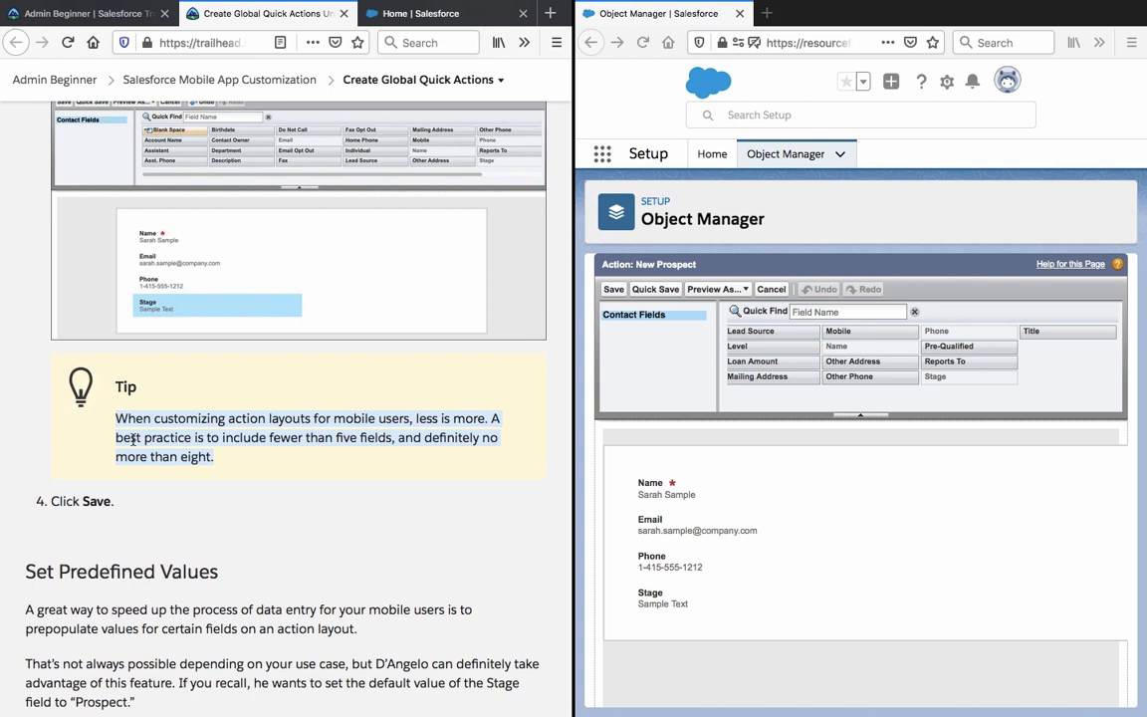
scroll(132, 440, "down", 1)
left_click(134, 446)
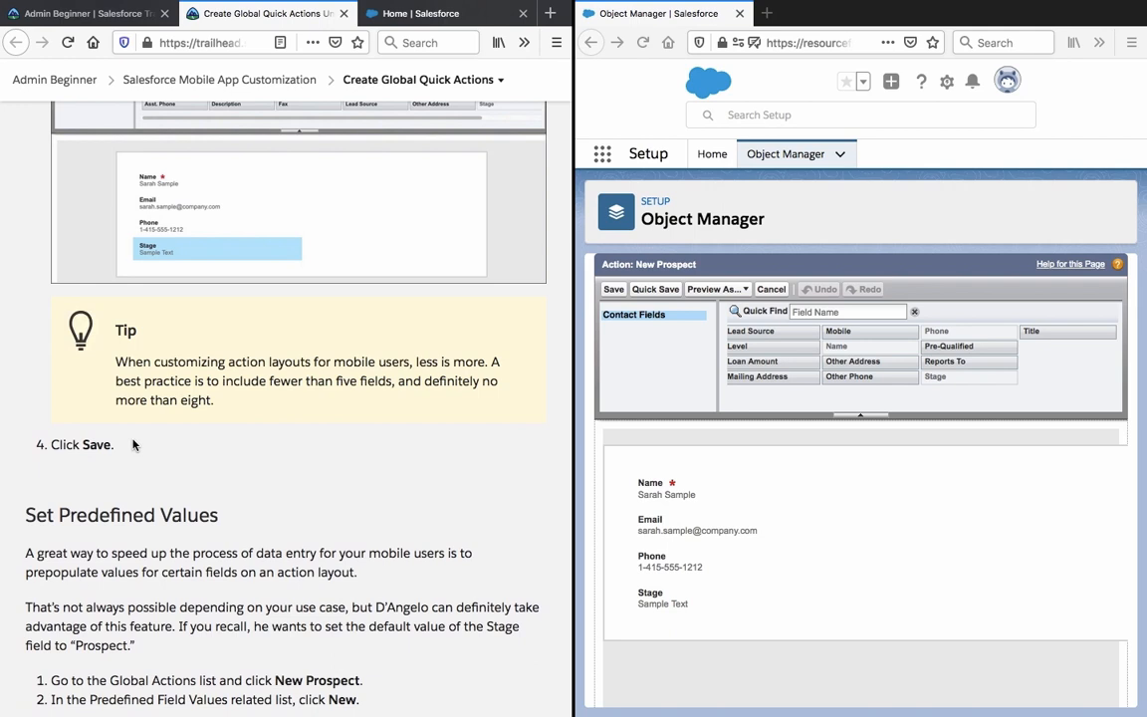
scroll(133, 445, "down", 5)
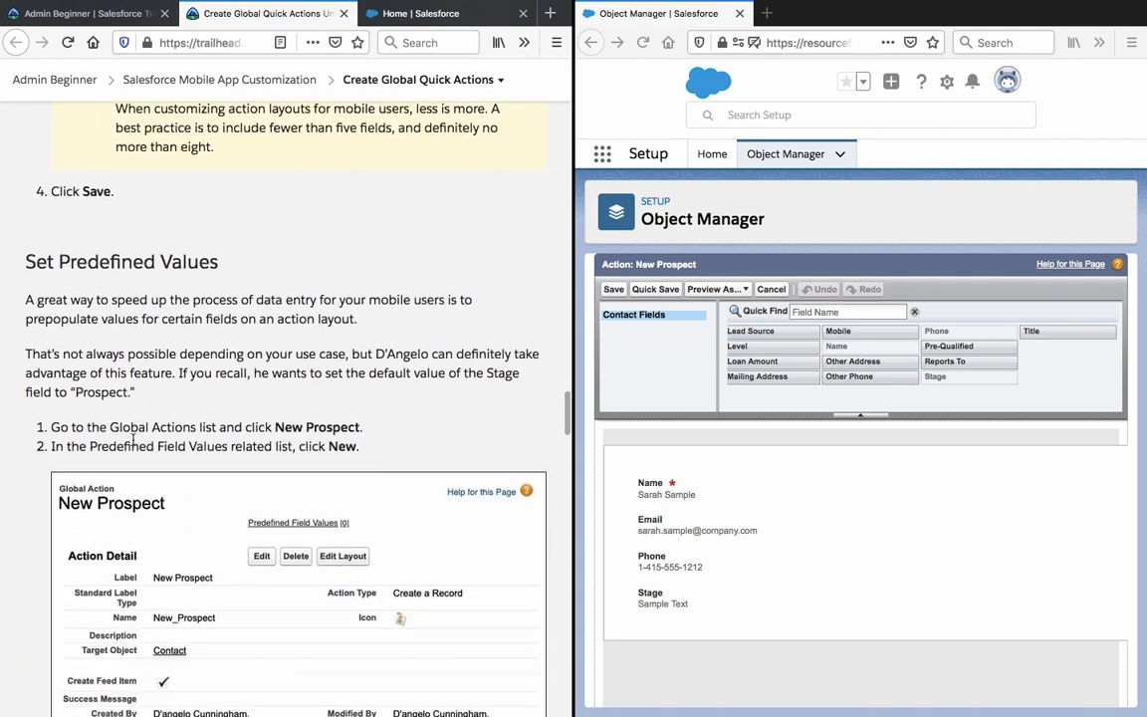
scroll(133, 445, "down", 1)
scroll(134, 444, "down", 1)
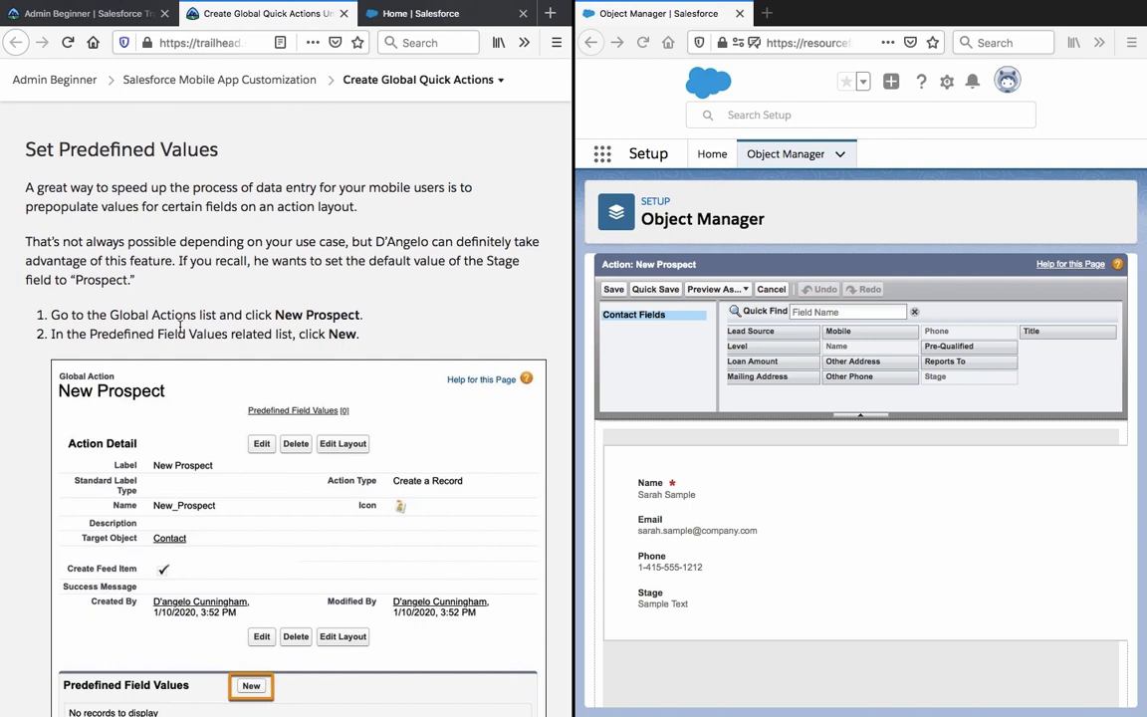
triple_click(206, 256)
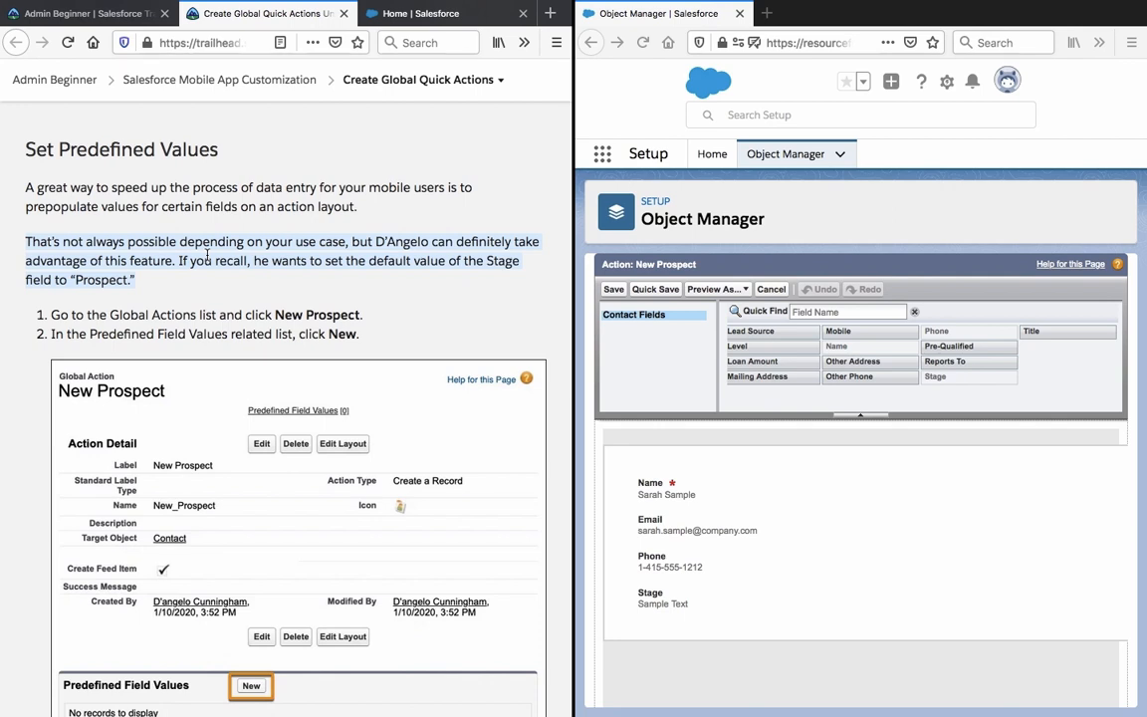
triple_click(177, 309)
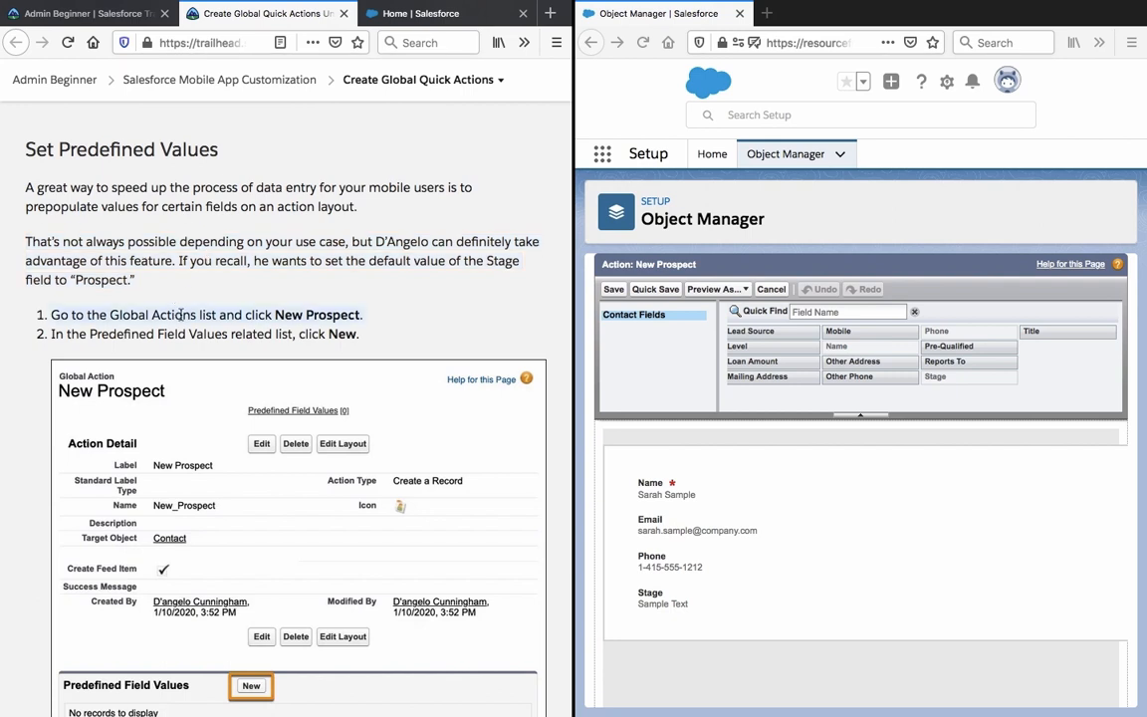
triple_click(177, 332)
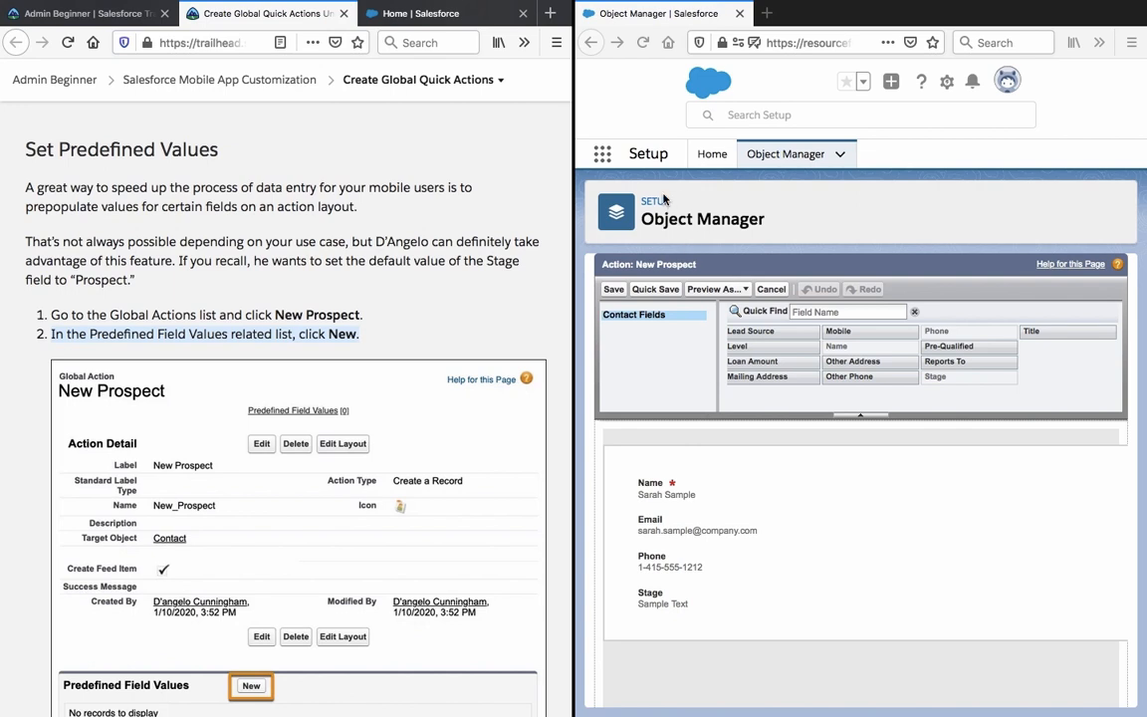
Return to the Global Actions list, open the New Prospect action and start a new predefined field value.
left_click(592, 43)
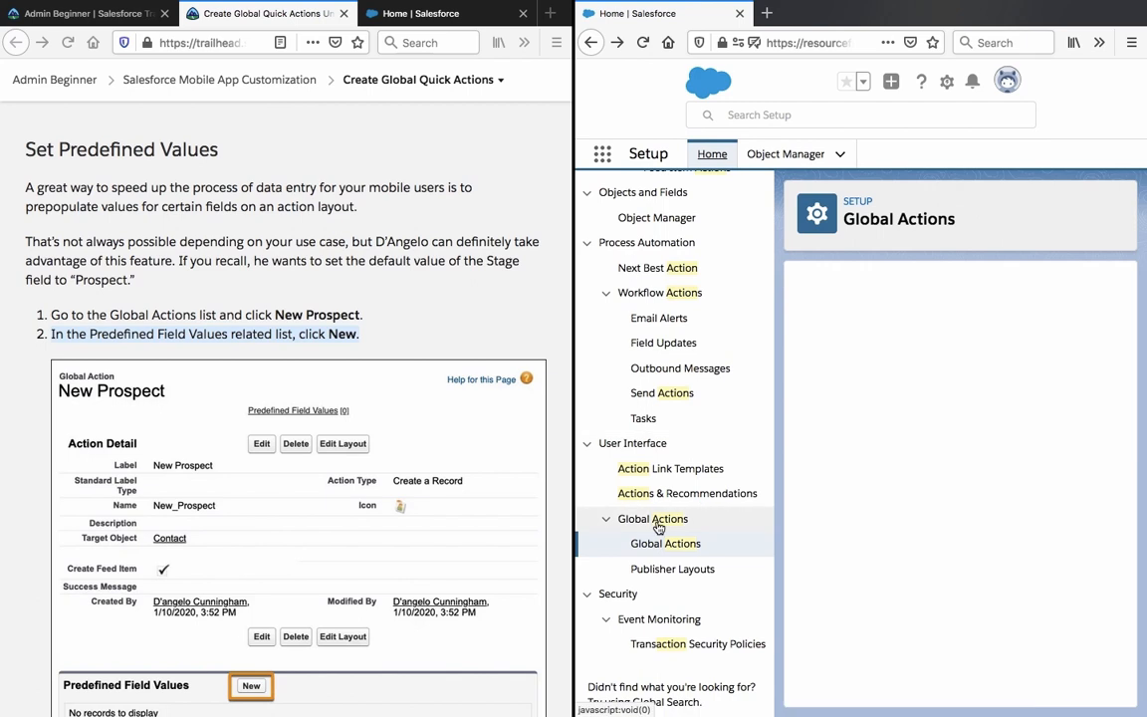
left_click(662, 550)
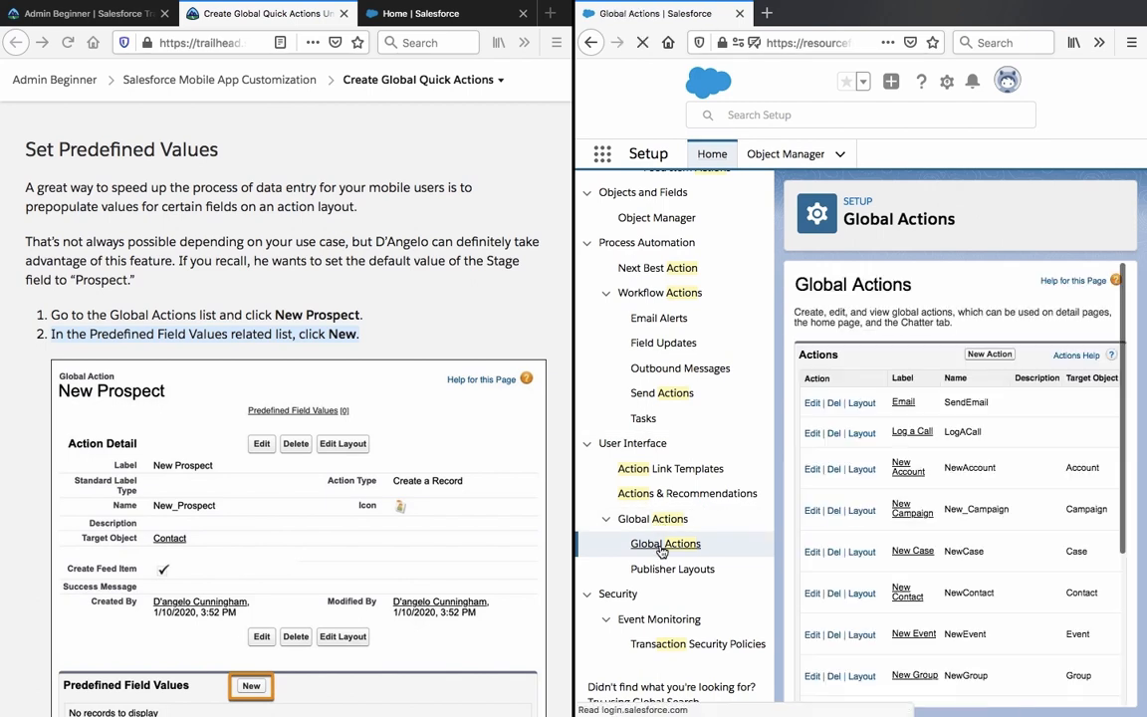
scroll(951, 496, "down", 4)
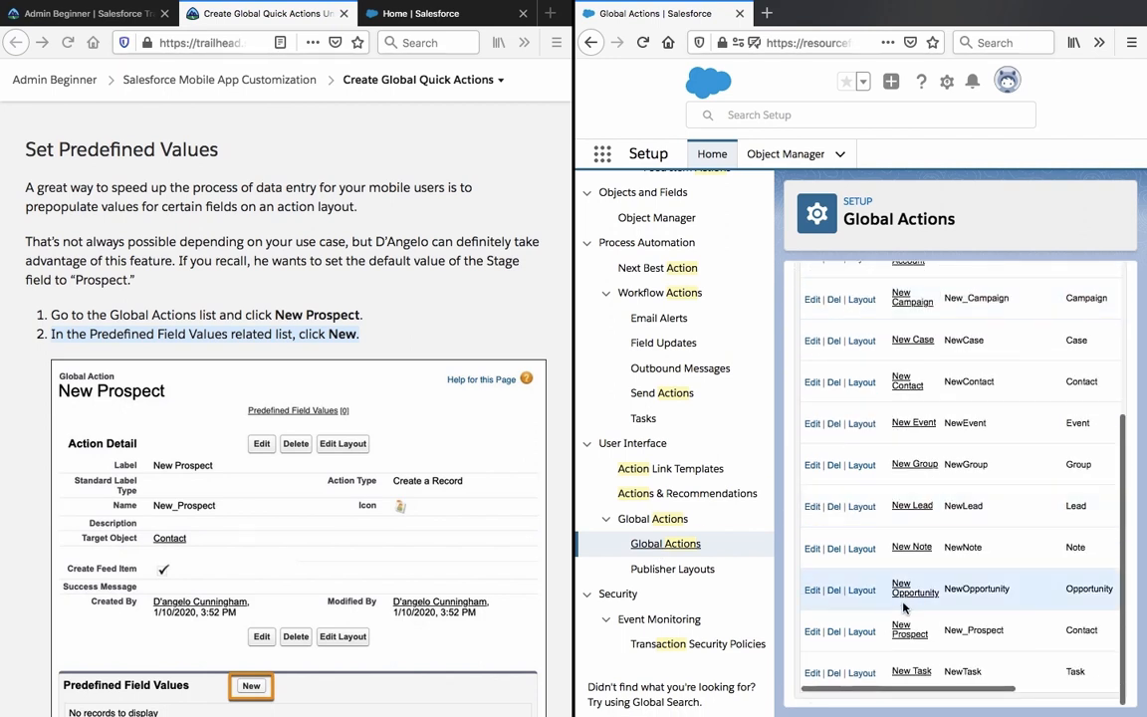
left_click(897, 634)
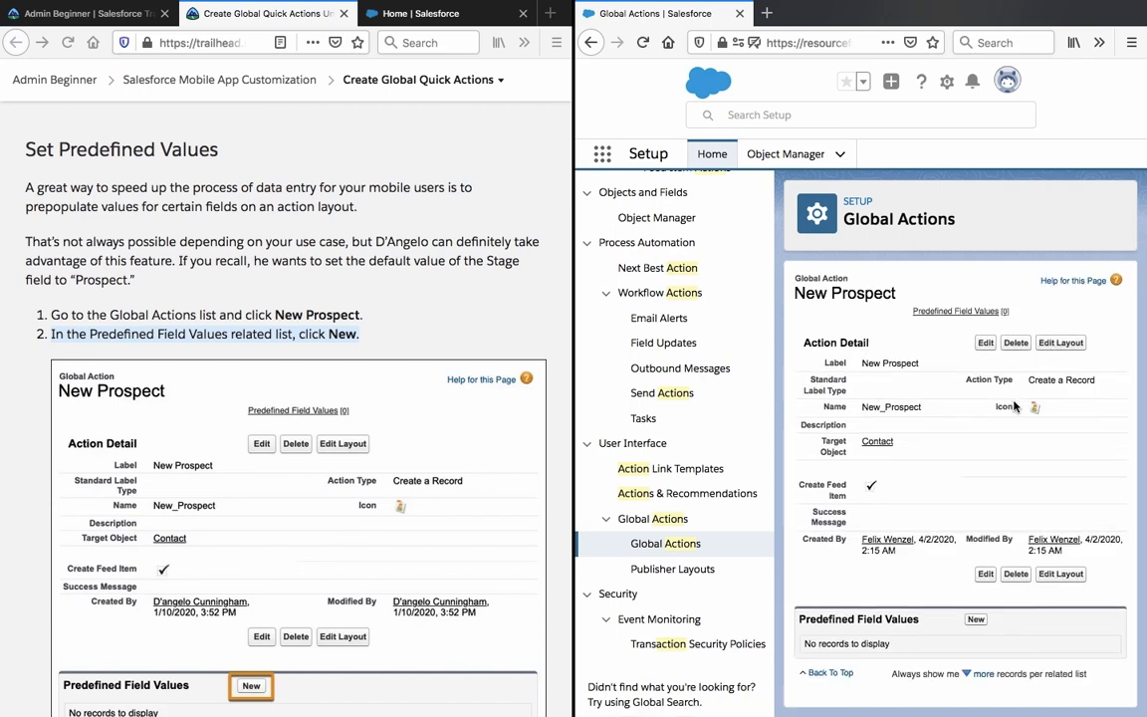
left_click(976, 621)
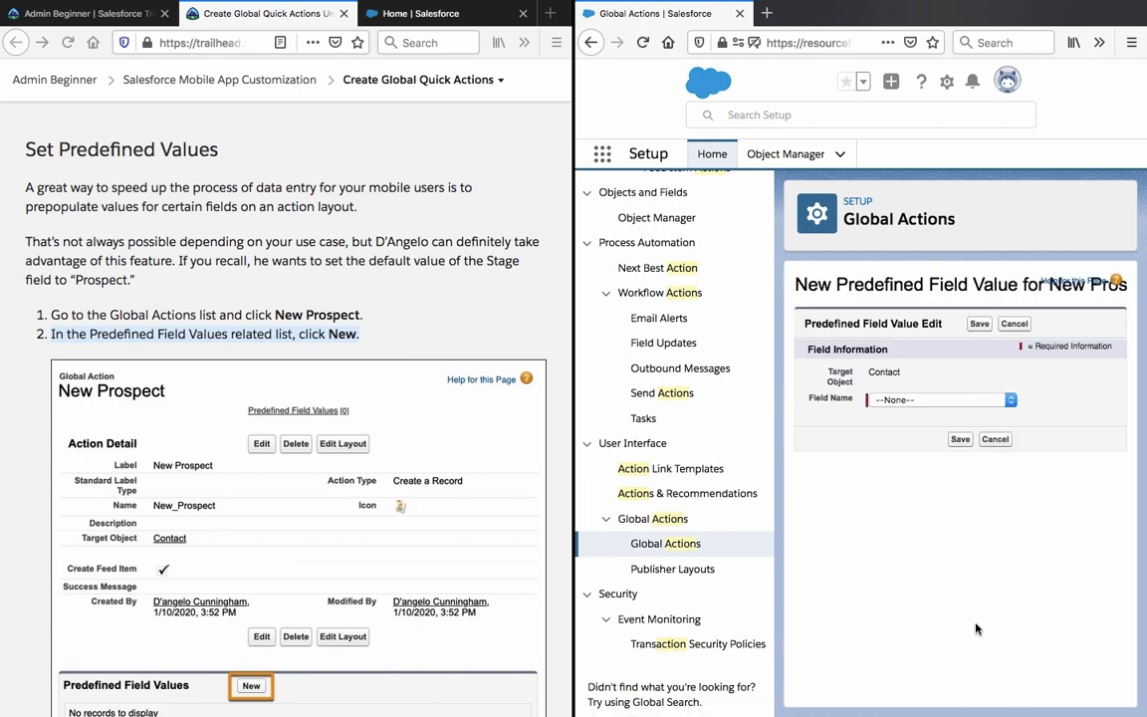
Choose Stage as the field for the New Prospect action's predefined value, following the Trailhead instructions.
scroll(418, 496, "down", 5)
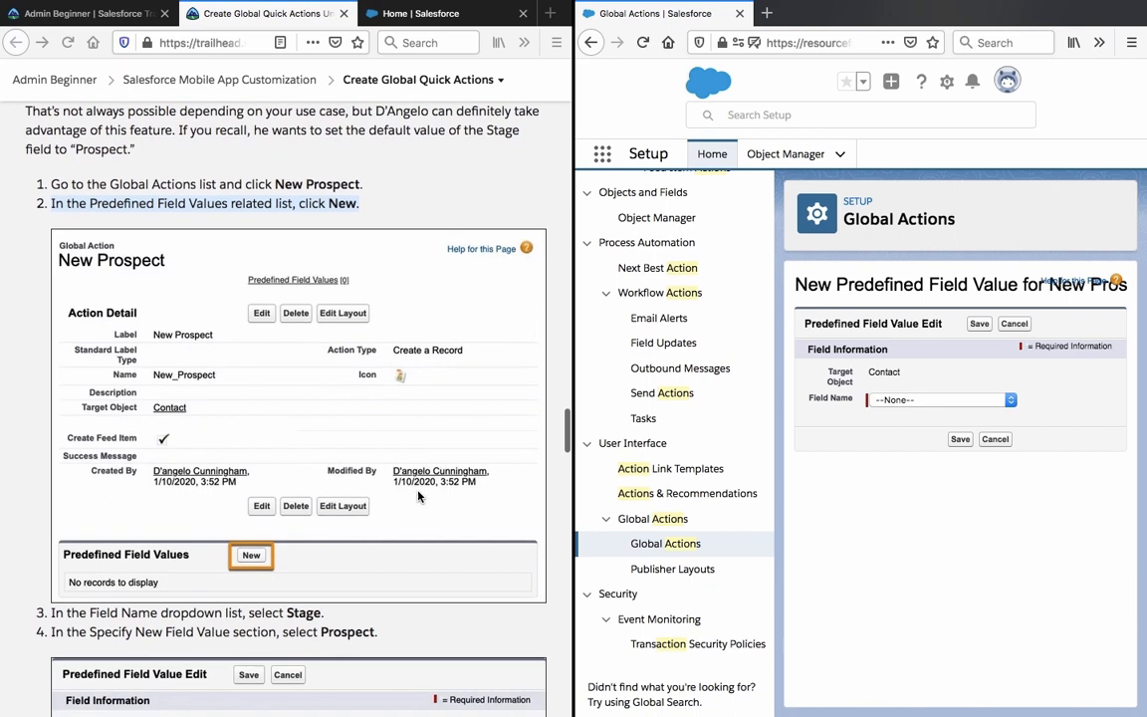
scroll(418, 495, "down", 1)
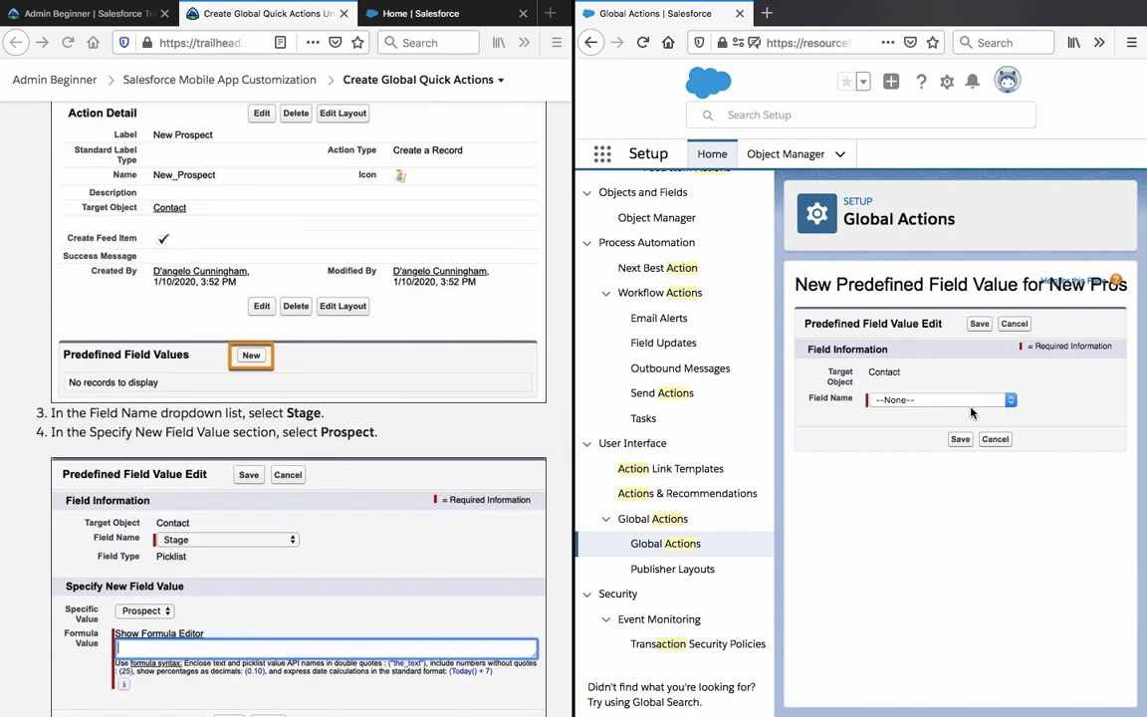
left_click(873, 400)
scroll(958, 478, "down", 8)
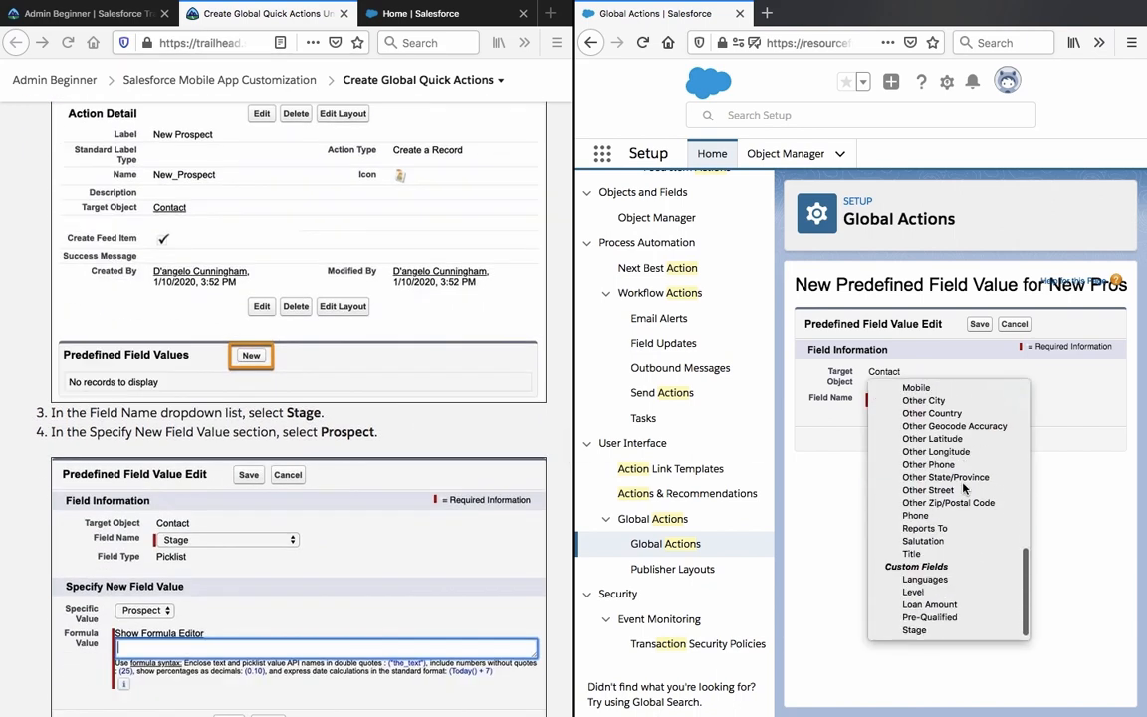
key("s")
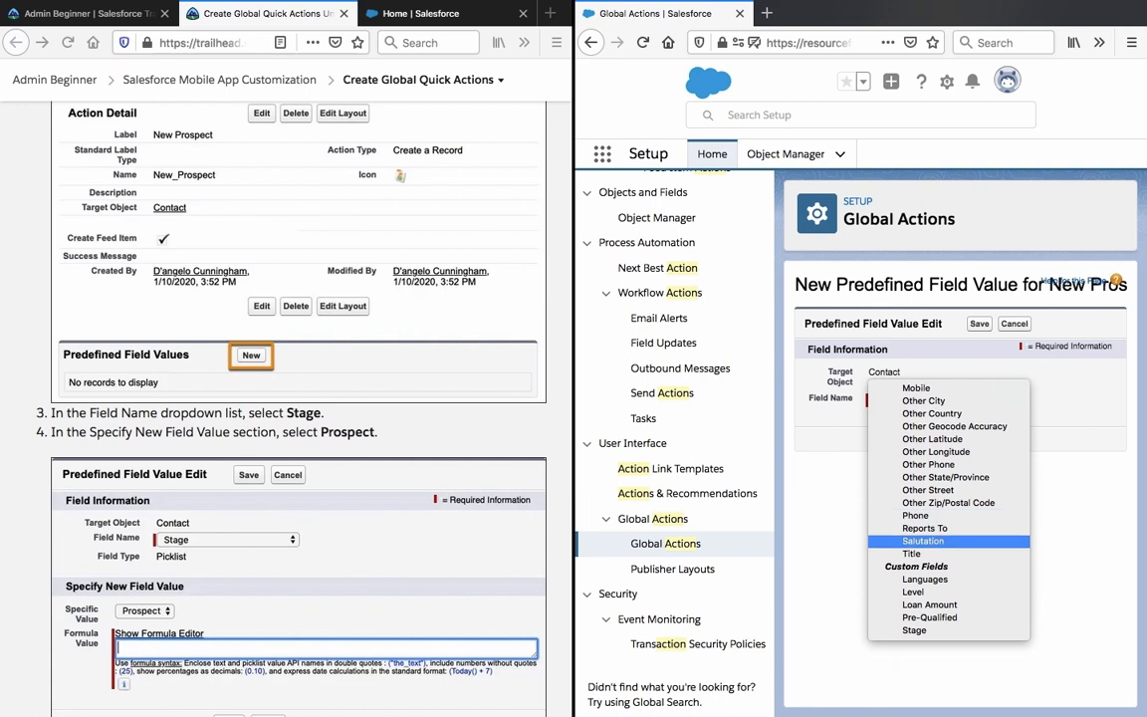
key("Down")
key("Down")
key("Down")
key("Down")
key("Down")
key("Down")
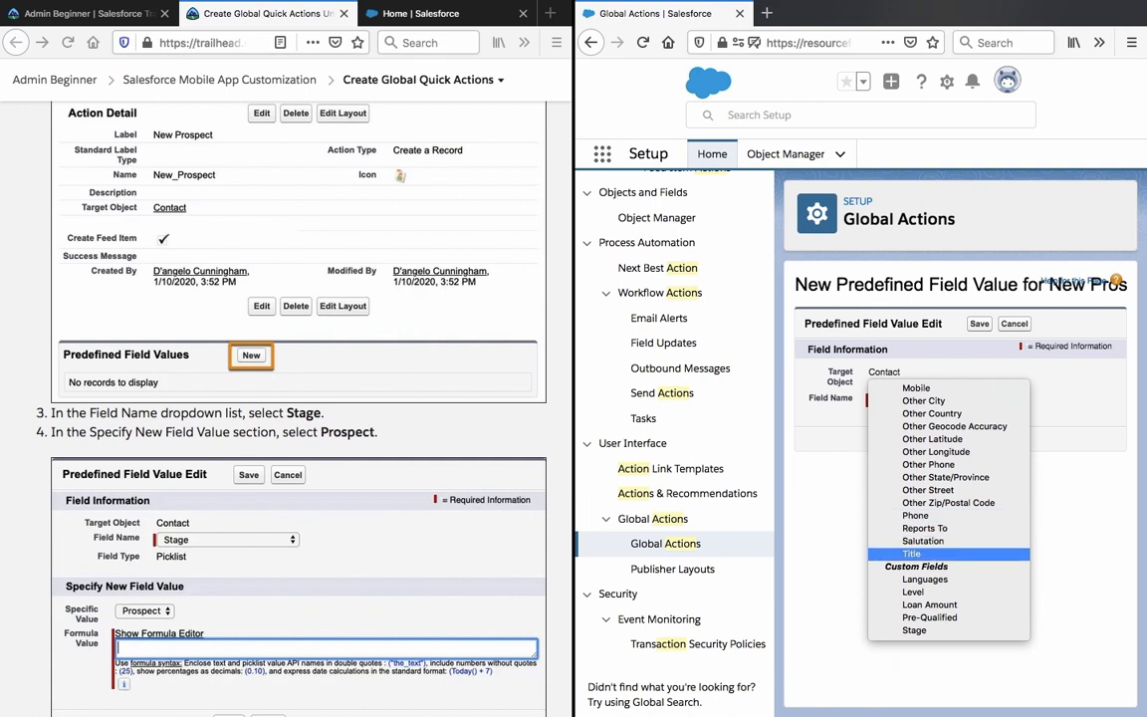
key("Return")
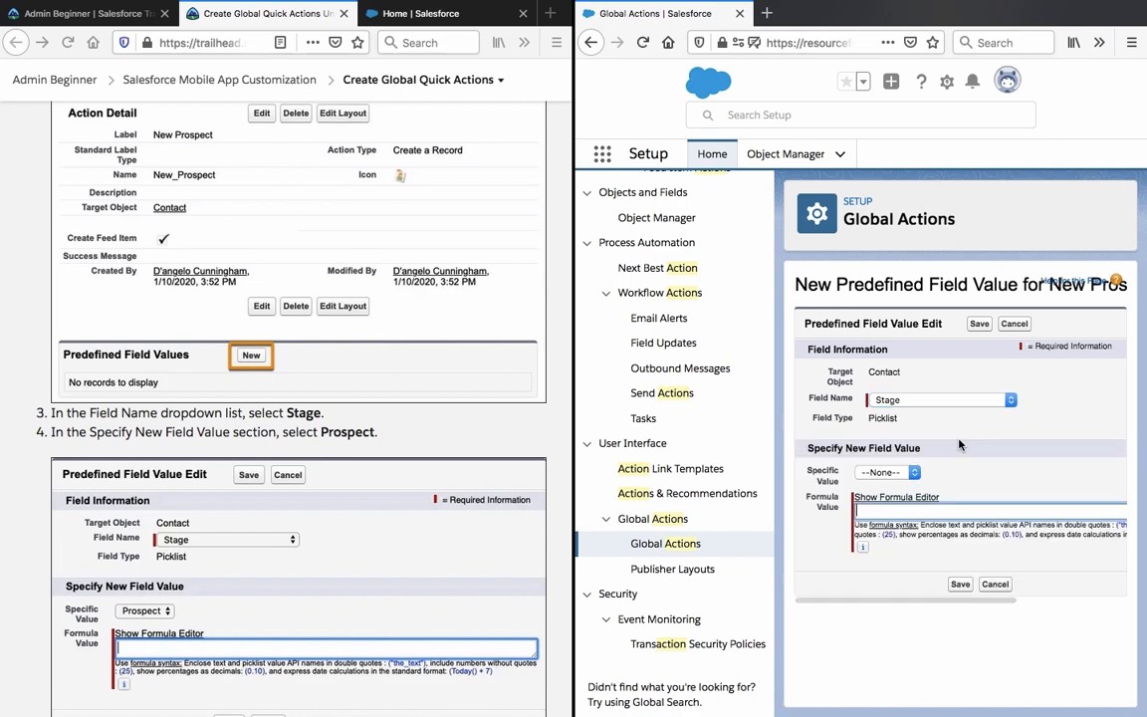
Set the specific value for Stage to Prospect and save the predefined field value.
scroll(474, 535, "down", 2)
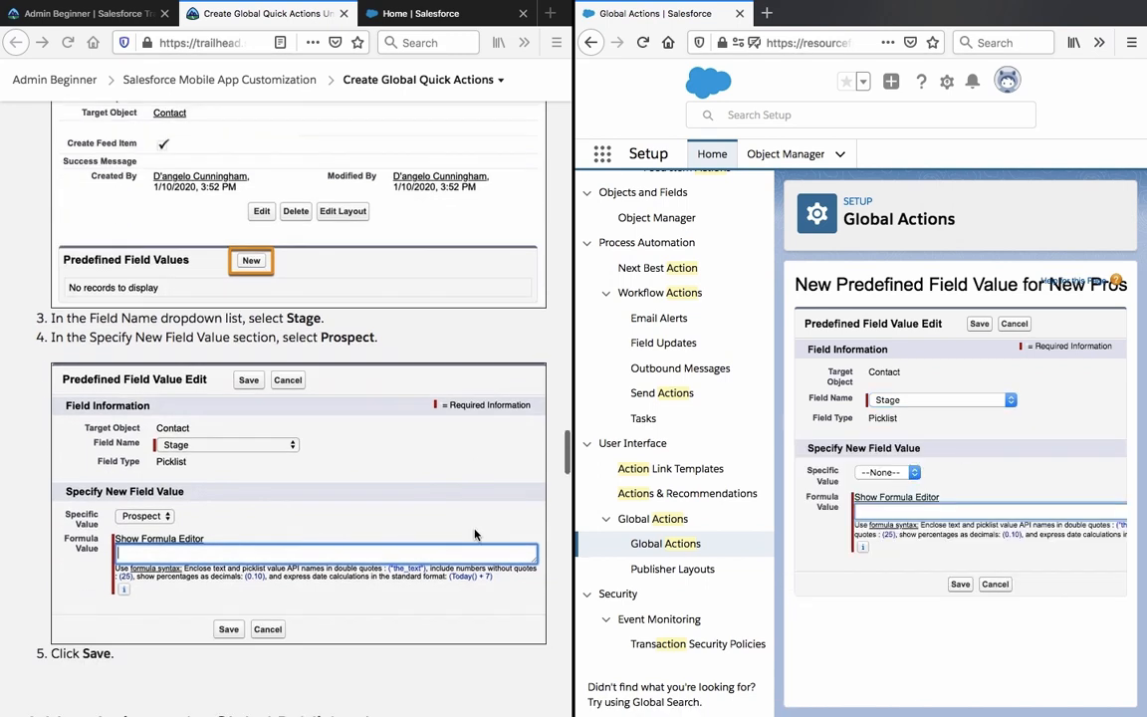
scroll(474, 535, "down", 1)
left_click(885, 472)
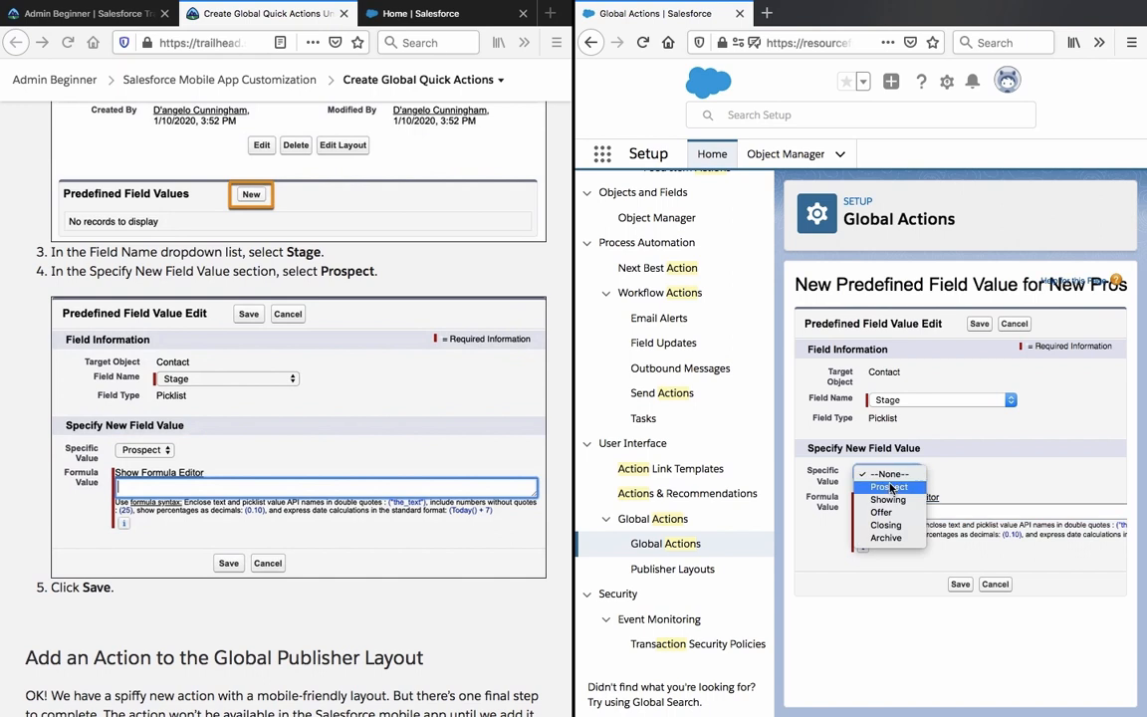
left_click(890, 487)
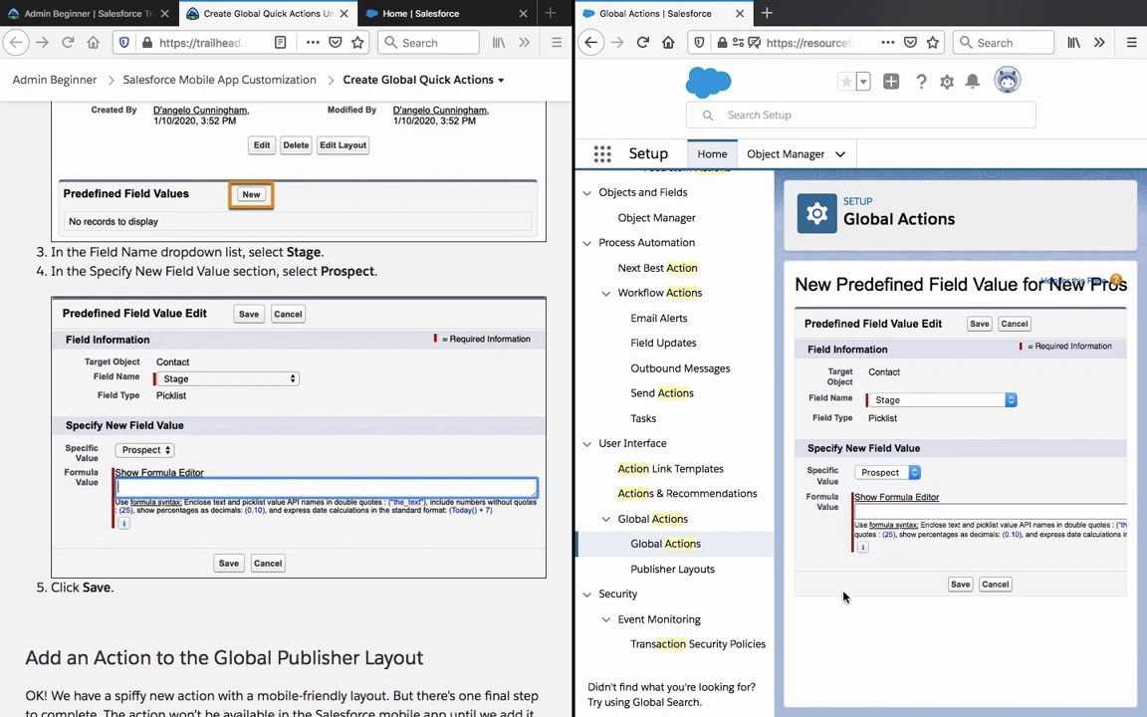
left_click(321, 447)
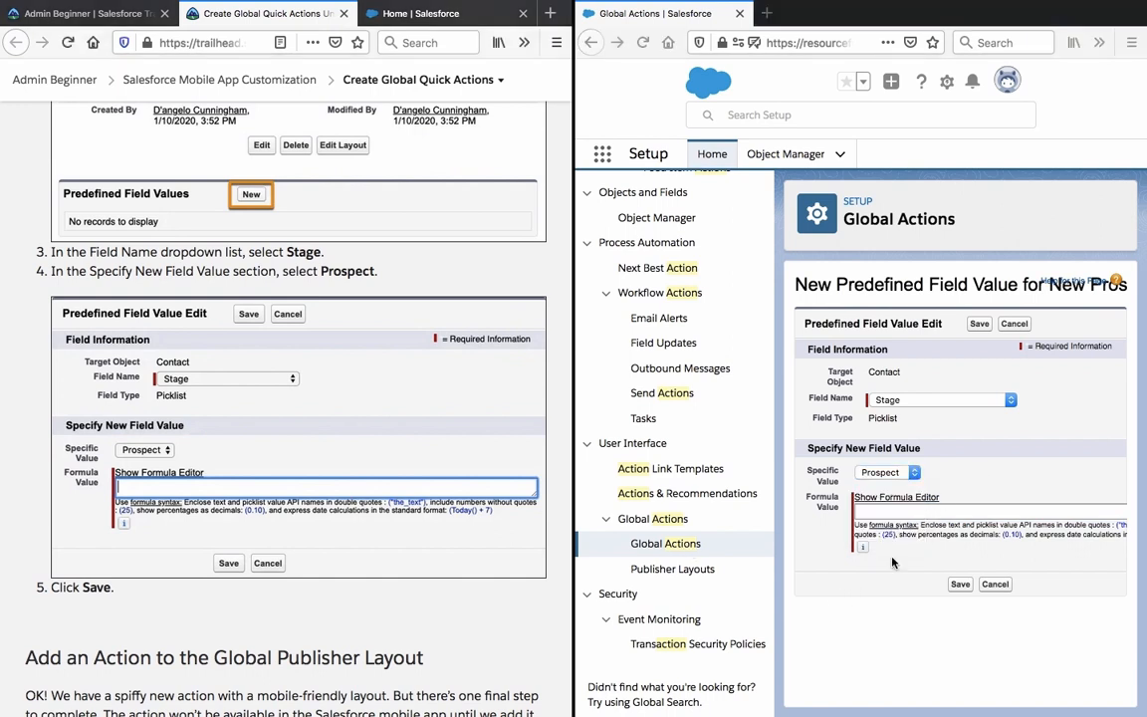
left_click(940, 577)
left_click(953, 585)
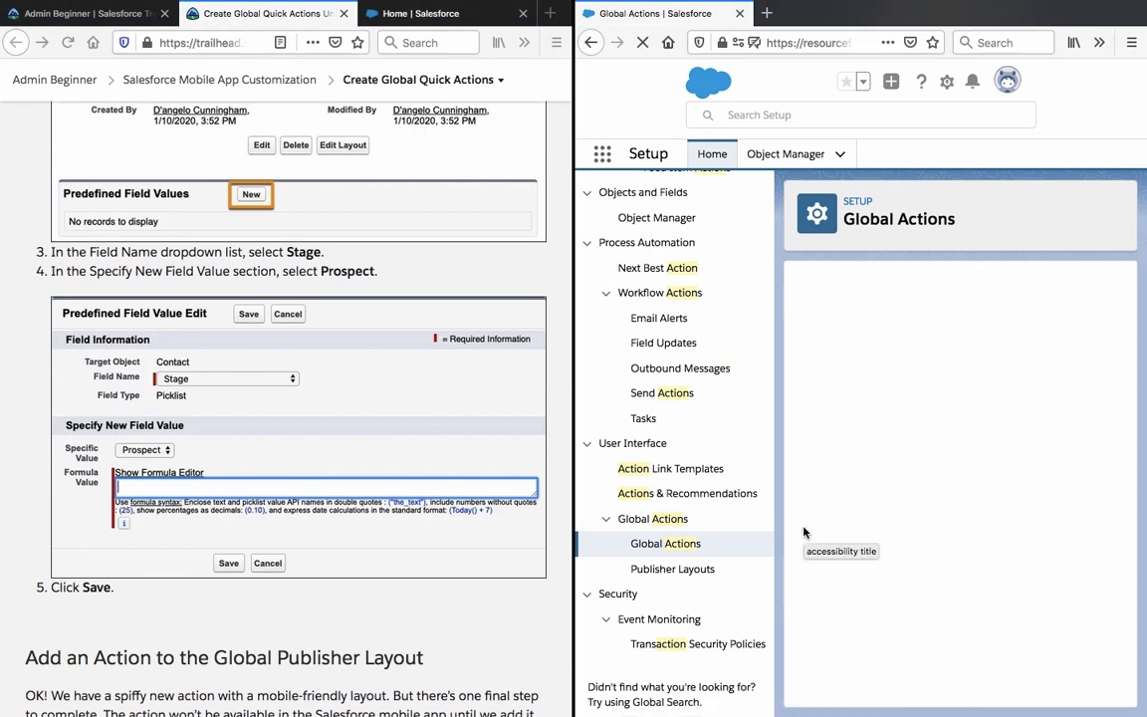
Read Trailhead's section on adding an action to the global publisher layout, including its setup instructions.
scroll(461, 513, "down", 4)
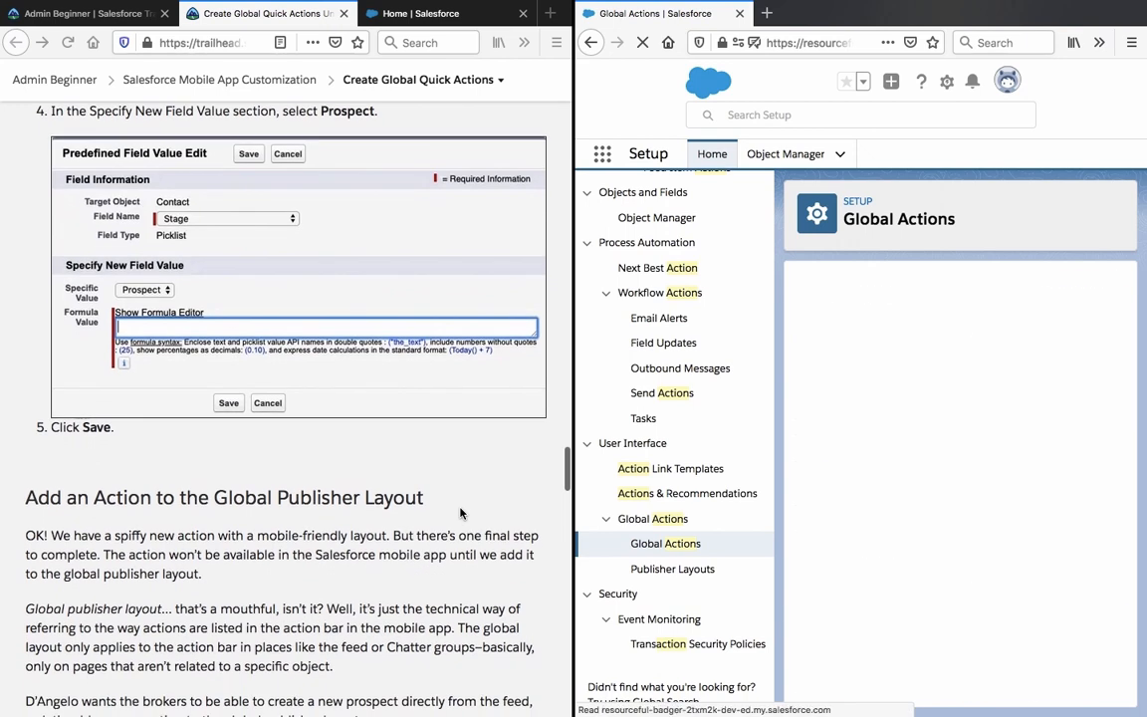
scroll(461, 513, "down", 2)
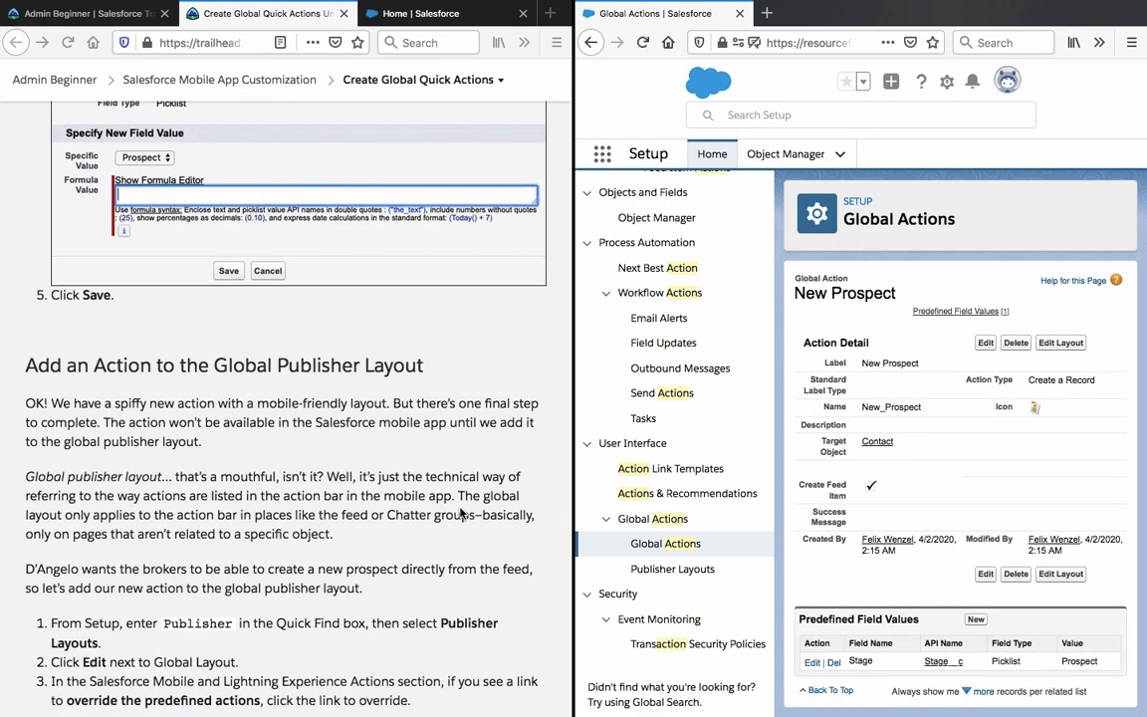
scroll(461, 513, "down", 3)
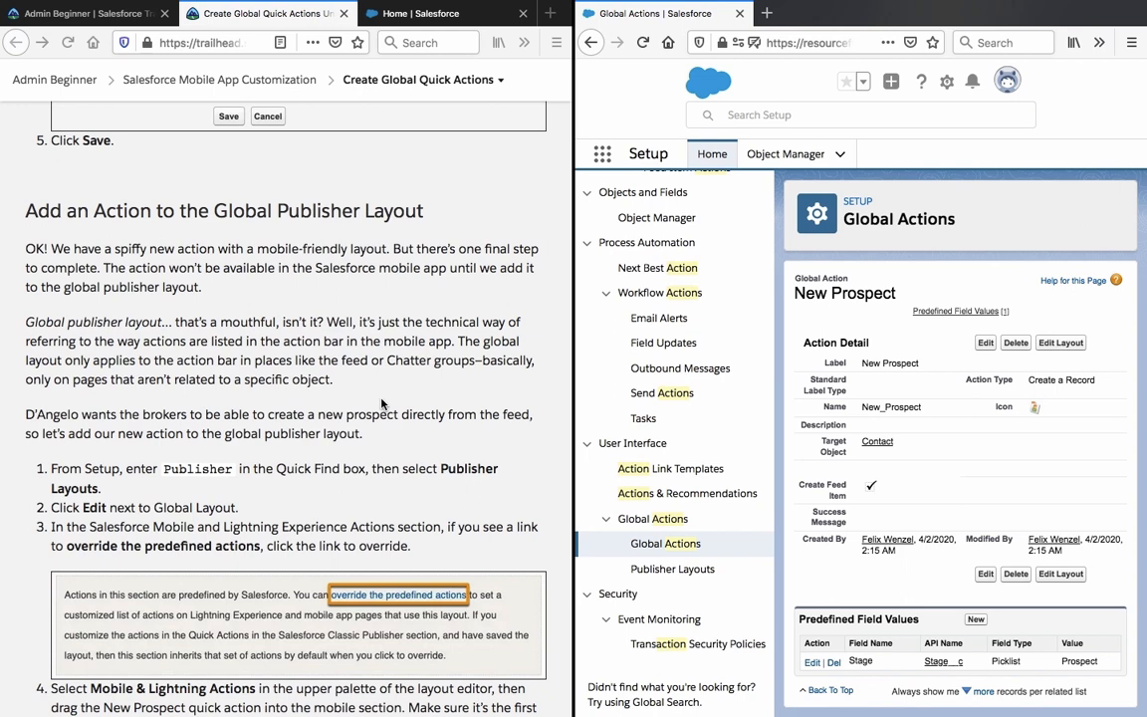
scroll(348, 366, "down", 1)
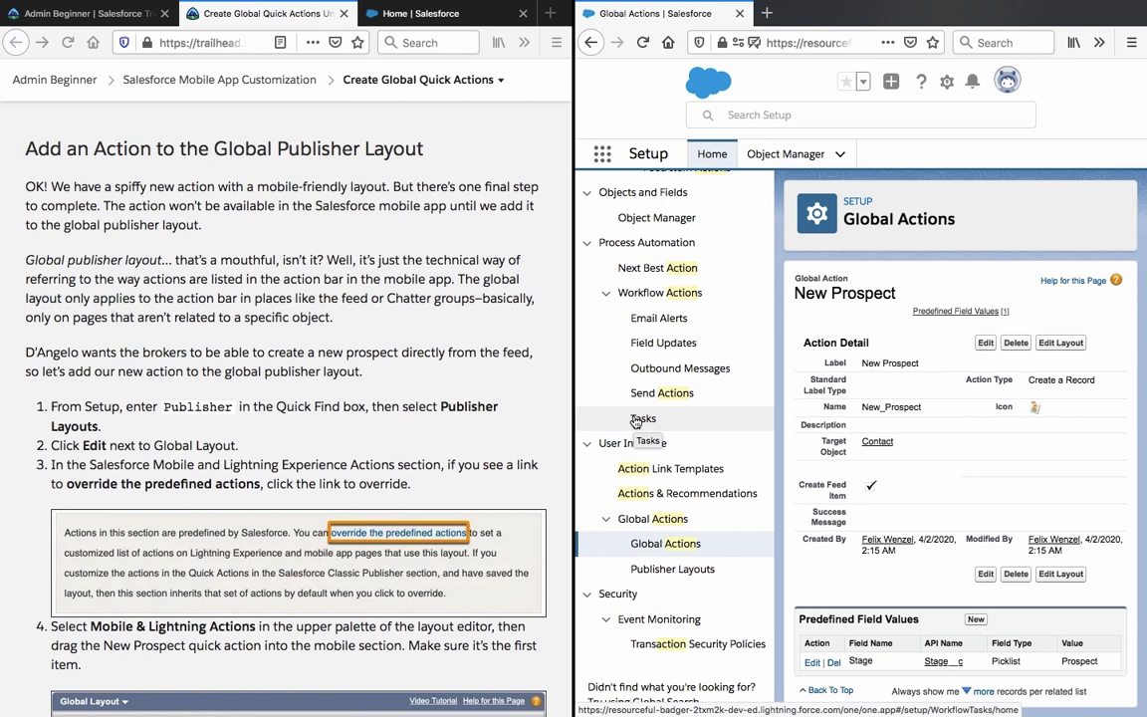
triple_click(449, 281)
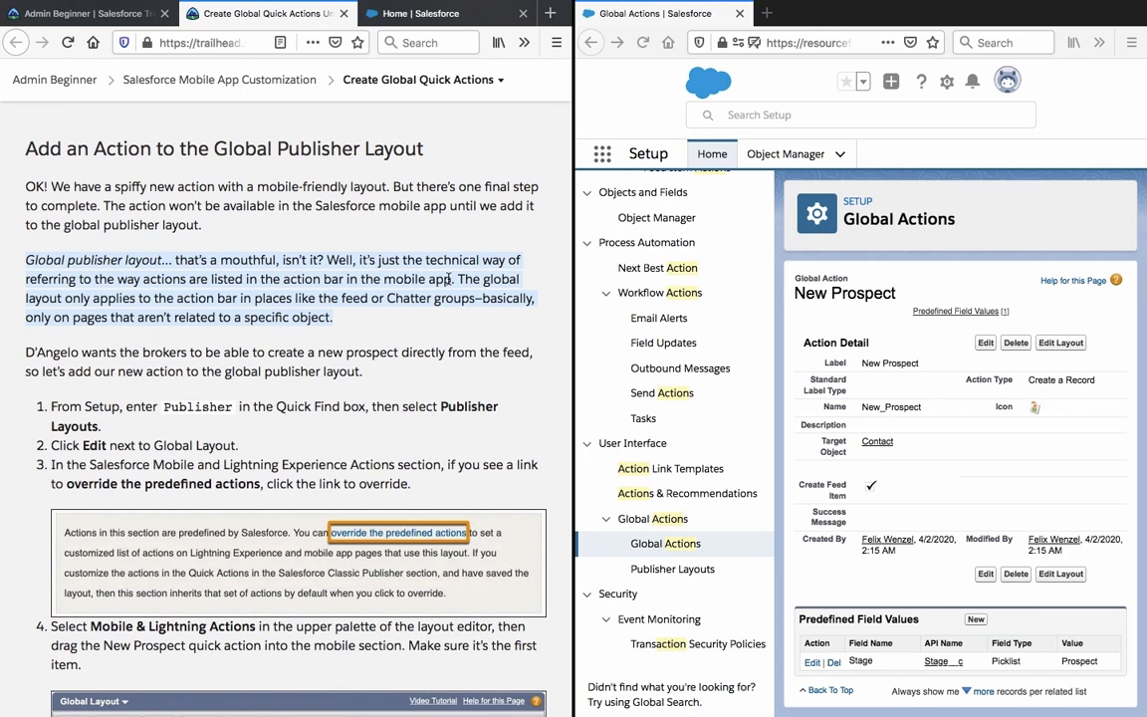
left_click(449, 281)
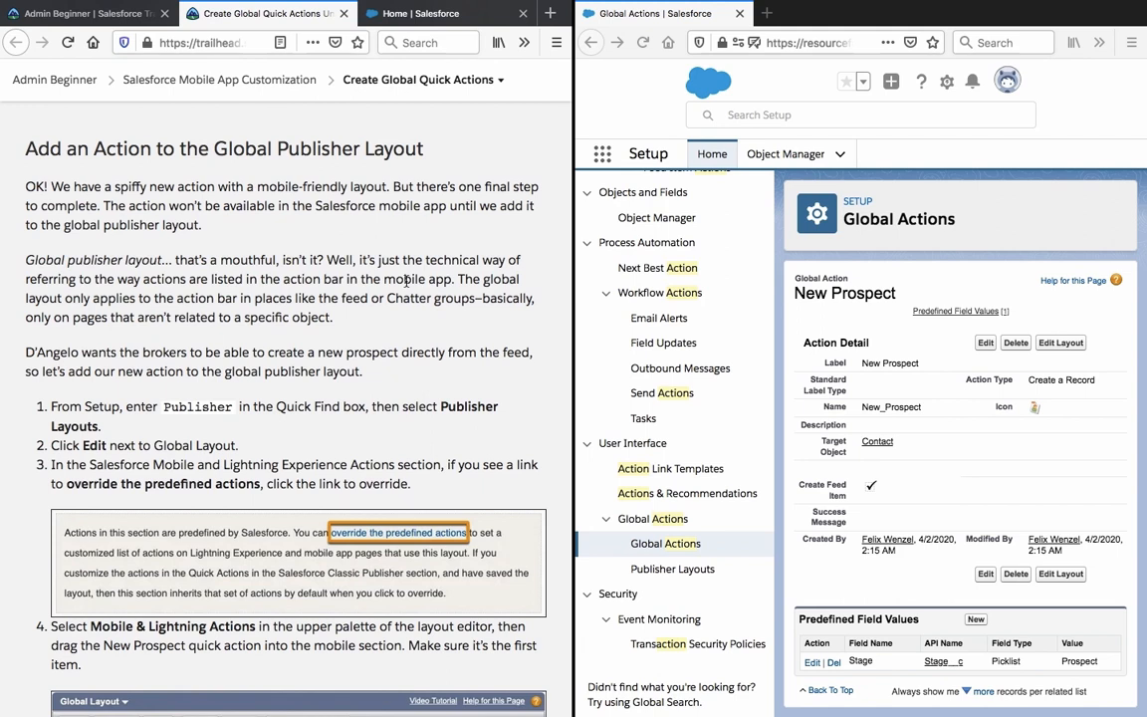
scroll(405, 281, "down", 4)
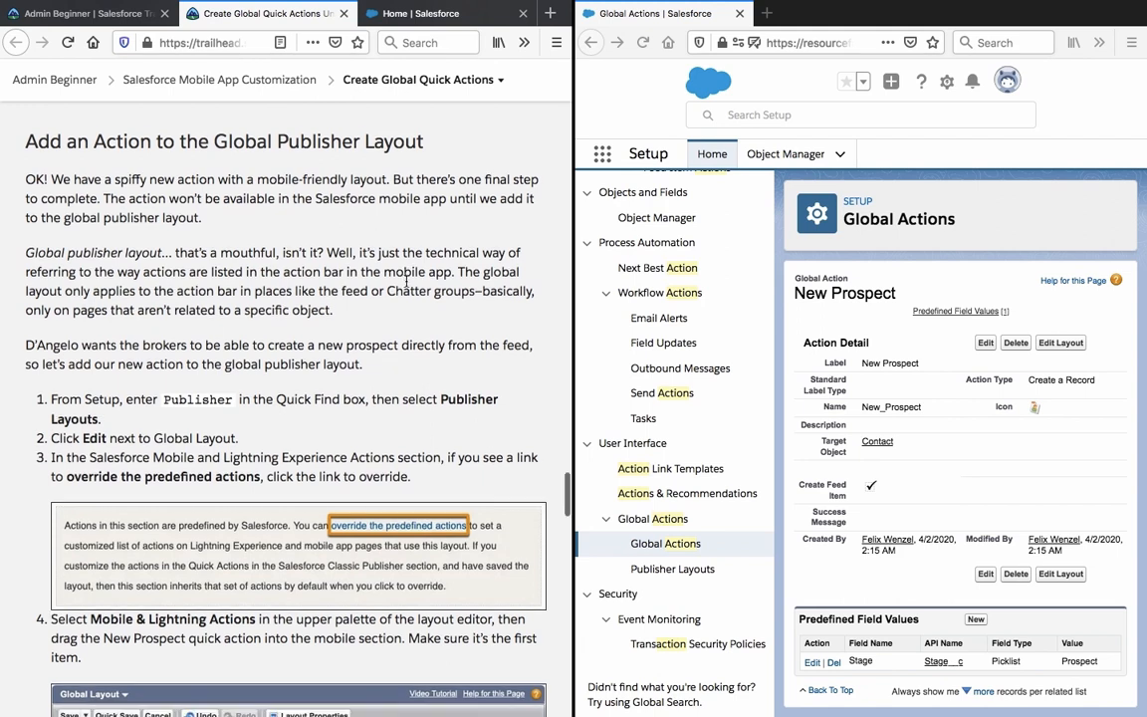
scroll(405, 281, "down", 1)
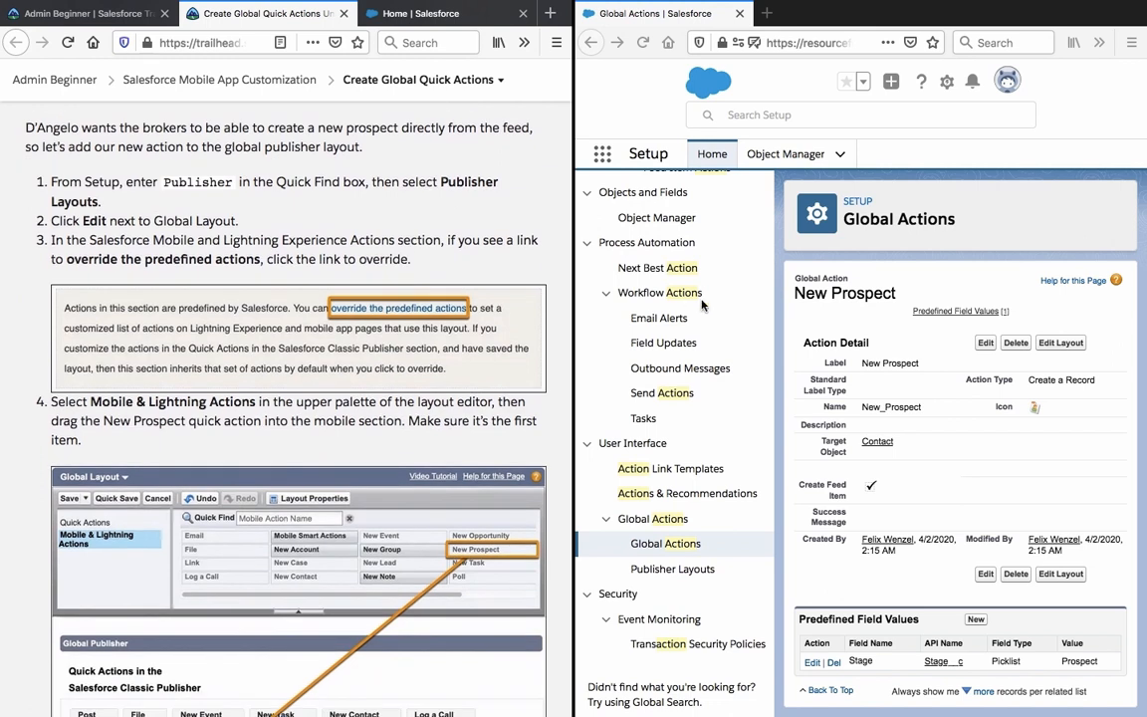
Find Publisher Layouts in Setup with the search term "publisher" and open Global Layout for editing.
scroll(642, 175, "up", 3)
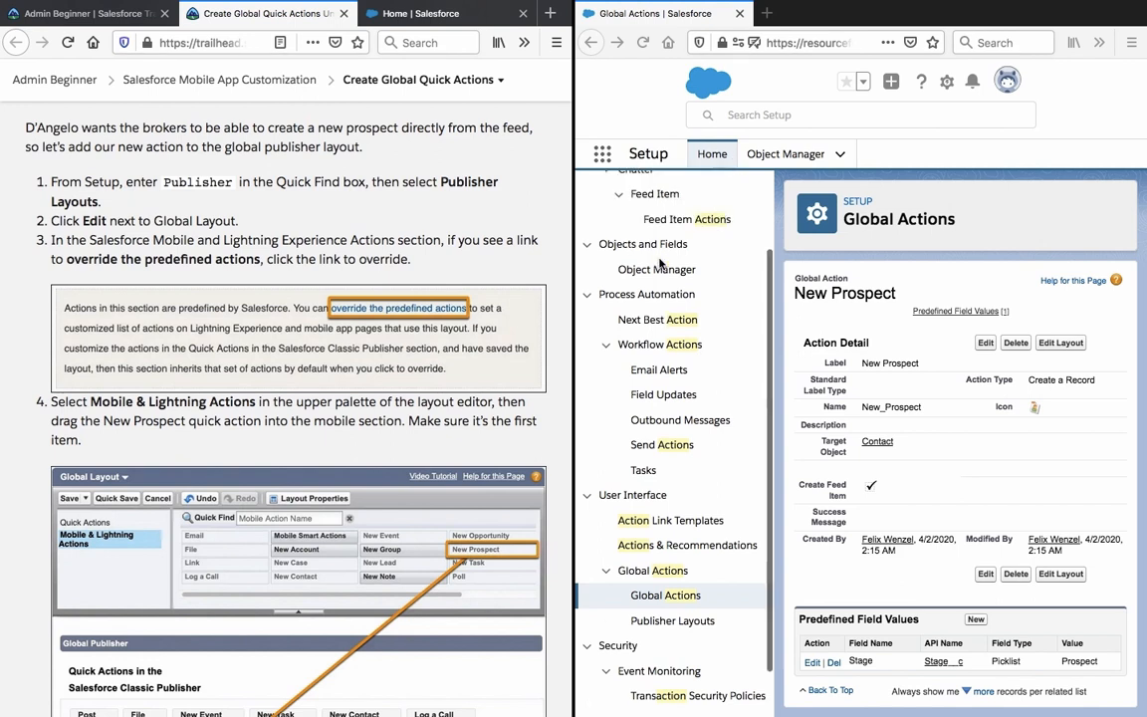
double_click(643, 197)
type("P")
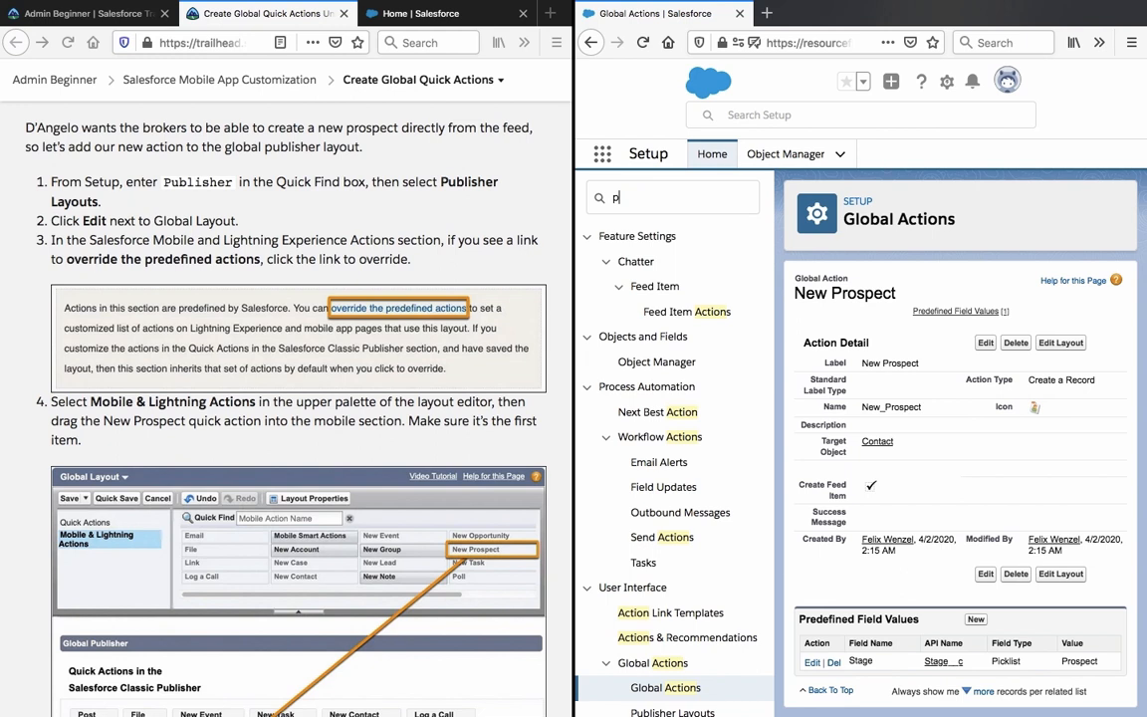
type("ublisher")
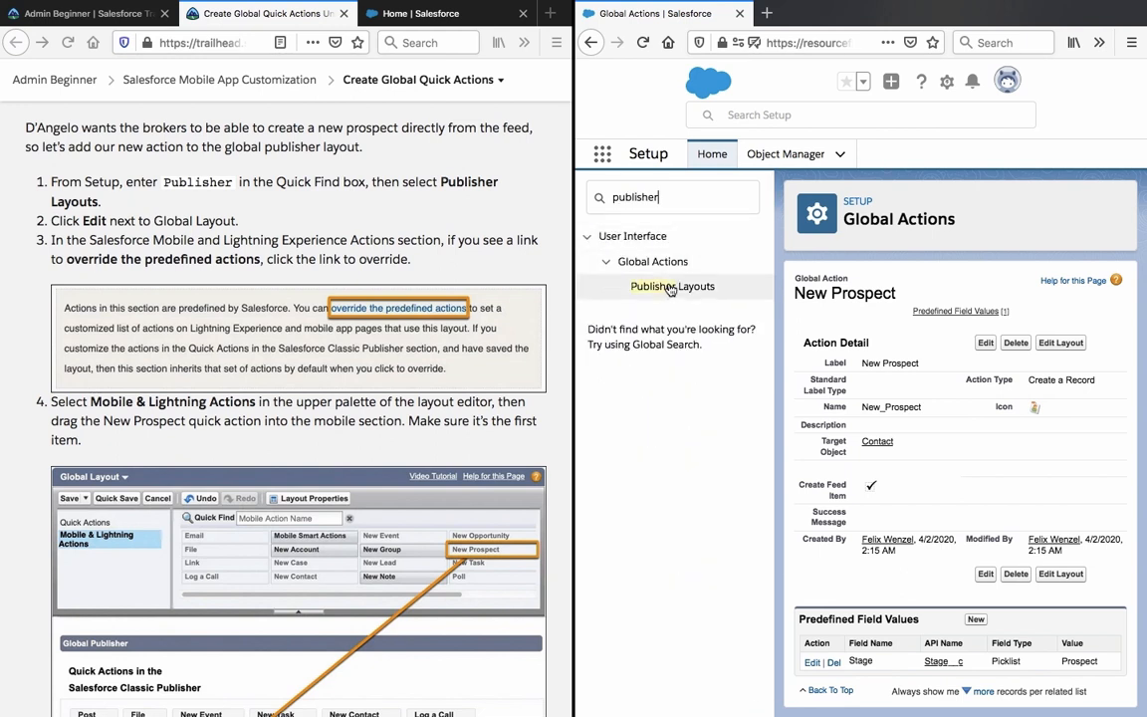
left_click(671, 287)
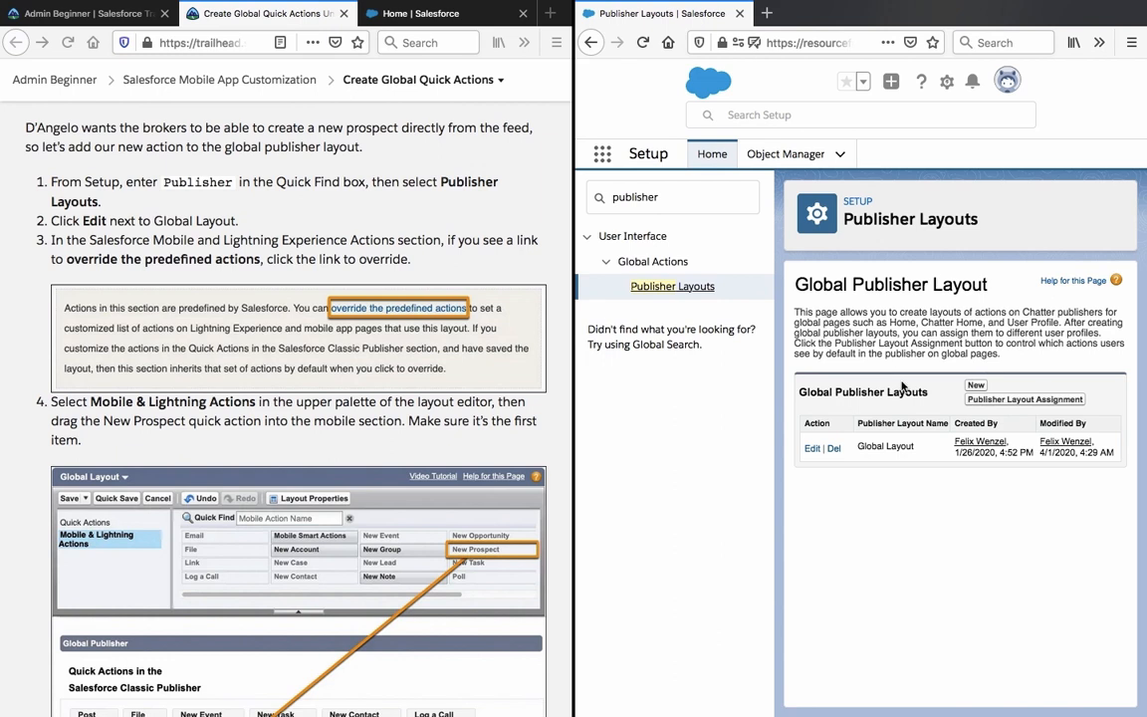
left_click(812, 450)
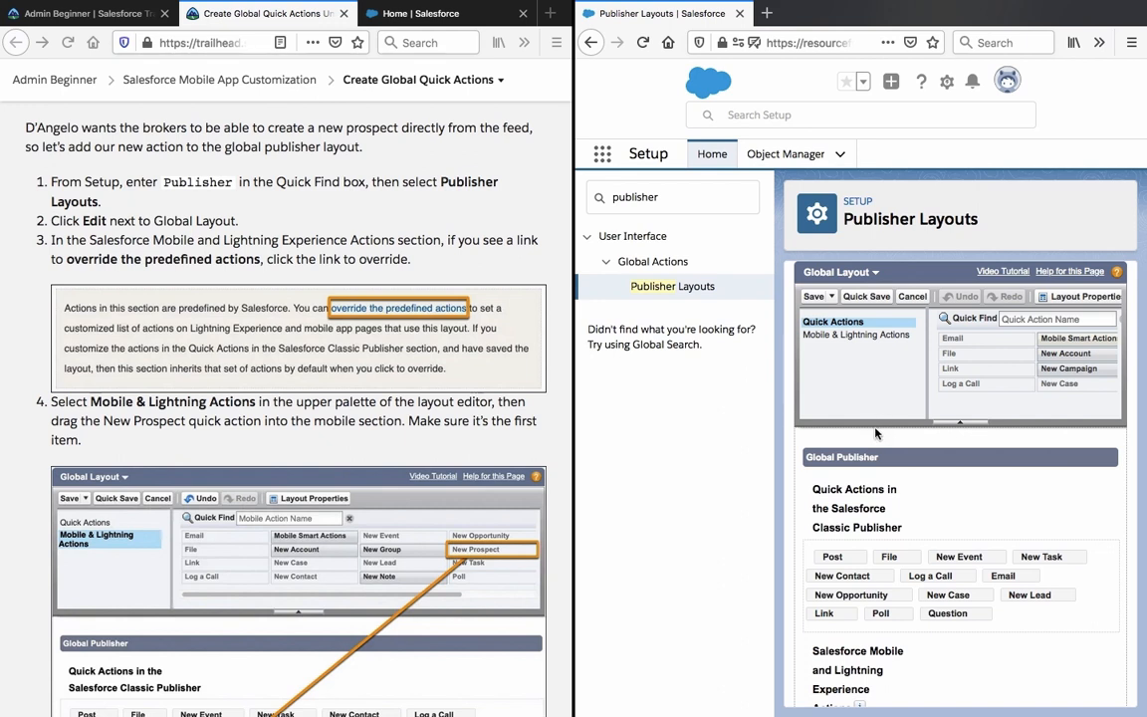
Show the Mobile & Lightning Actions in the layout palette and check Trailhead's instructions for placing New Prospect.
left_click(865, 340)
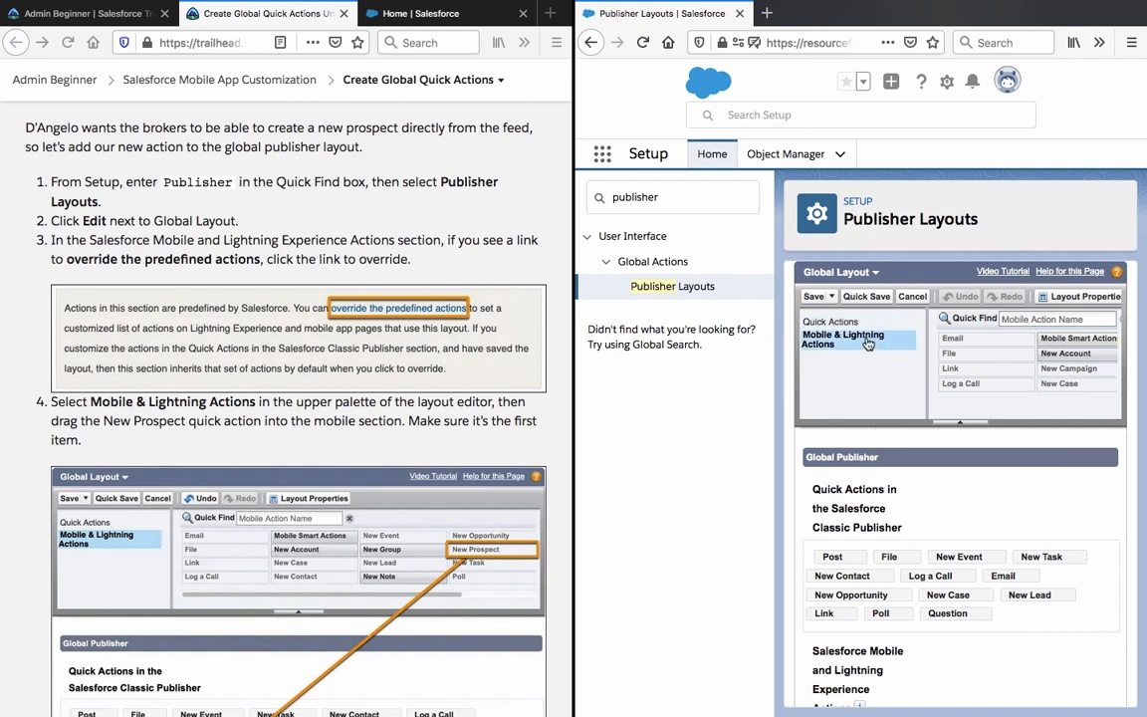
left_click_drag(868, 342, 868, 429)
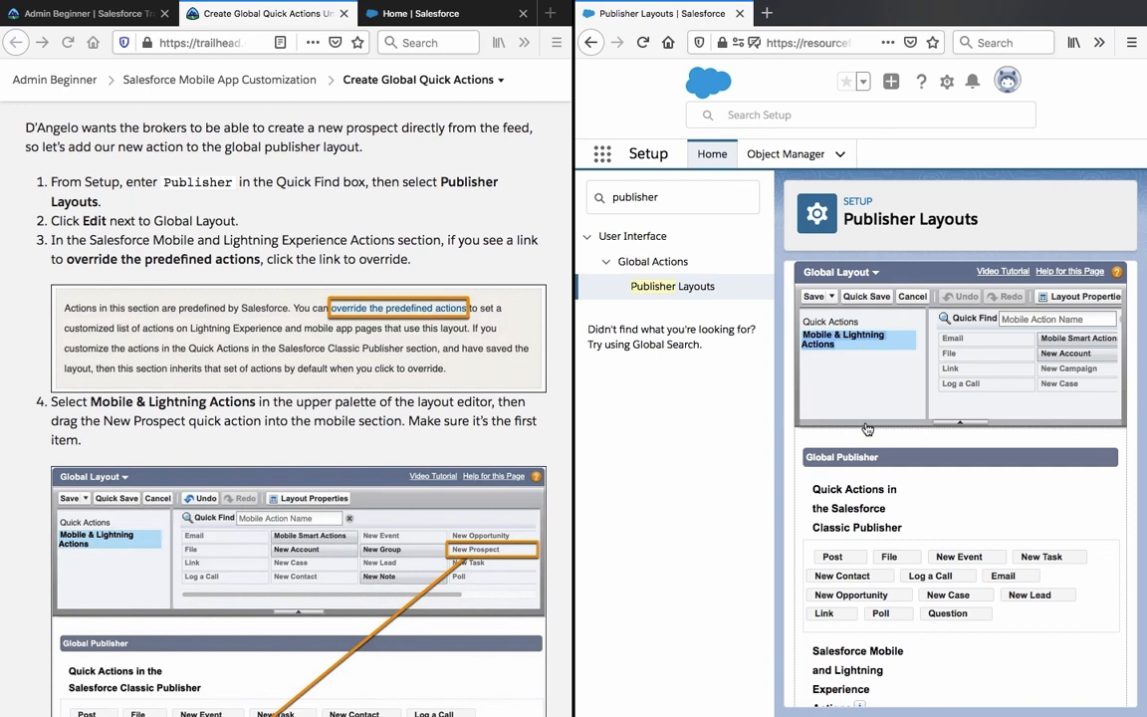
scroll(882, 458, "down", 3)
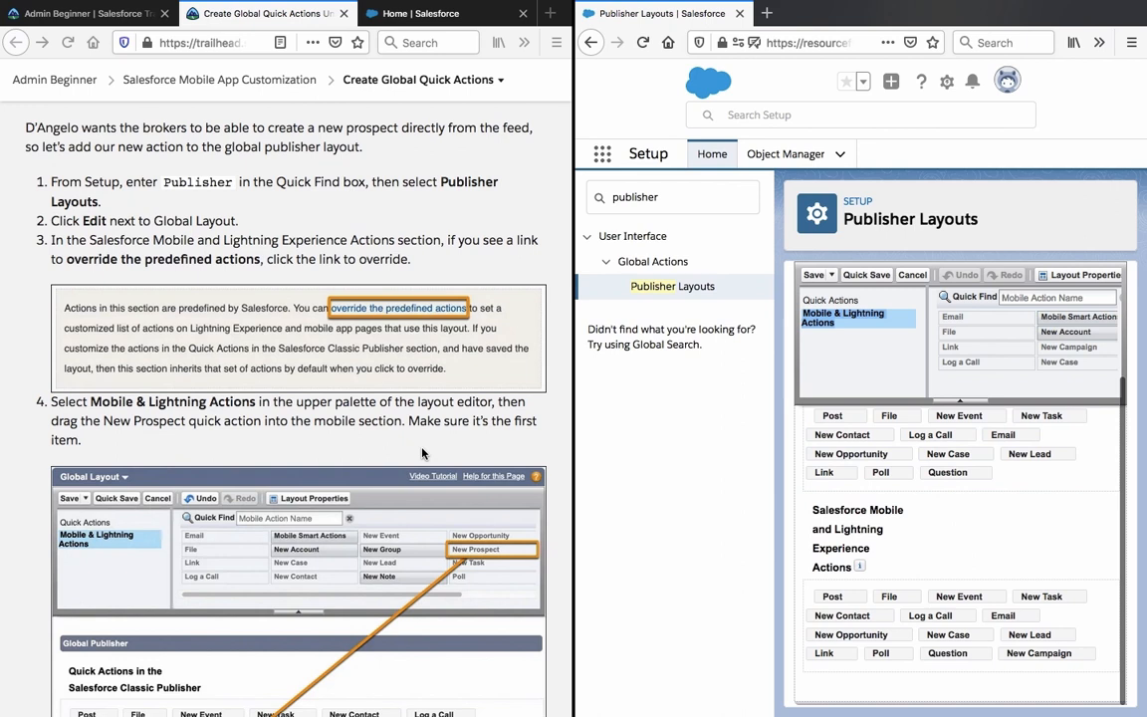
scroll(423, 453, "down", 5)
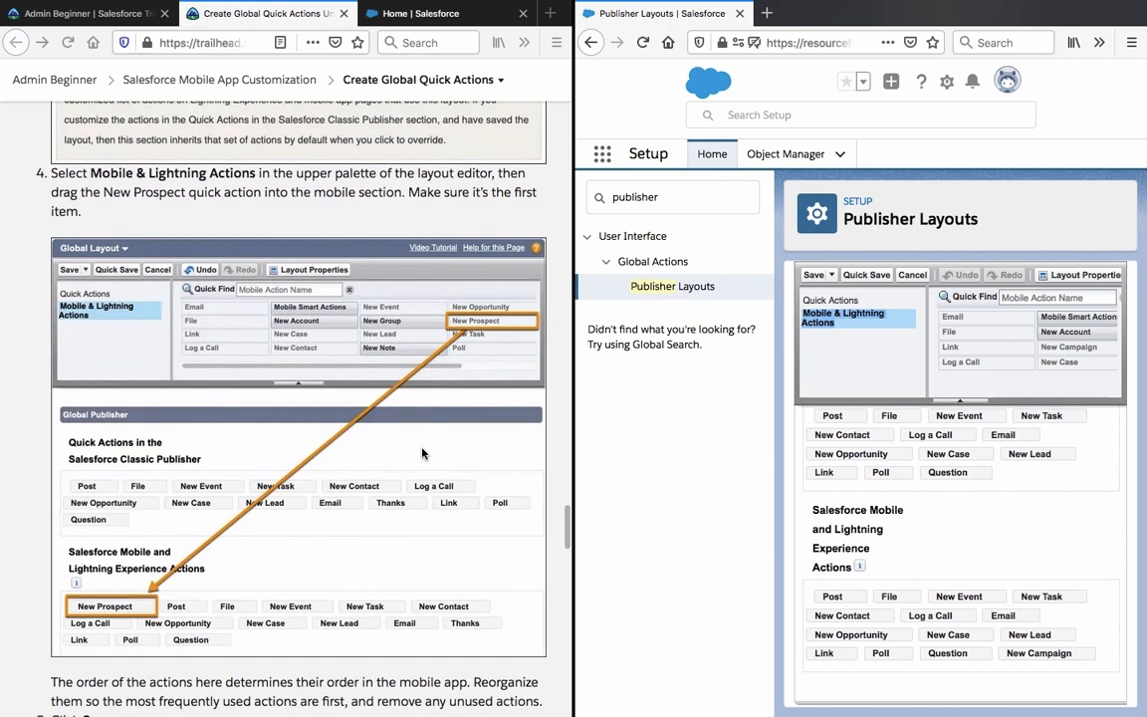
scroll(422, 453, "up", 3)
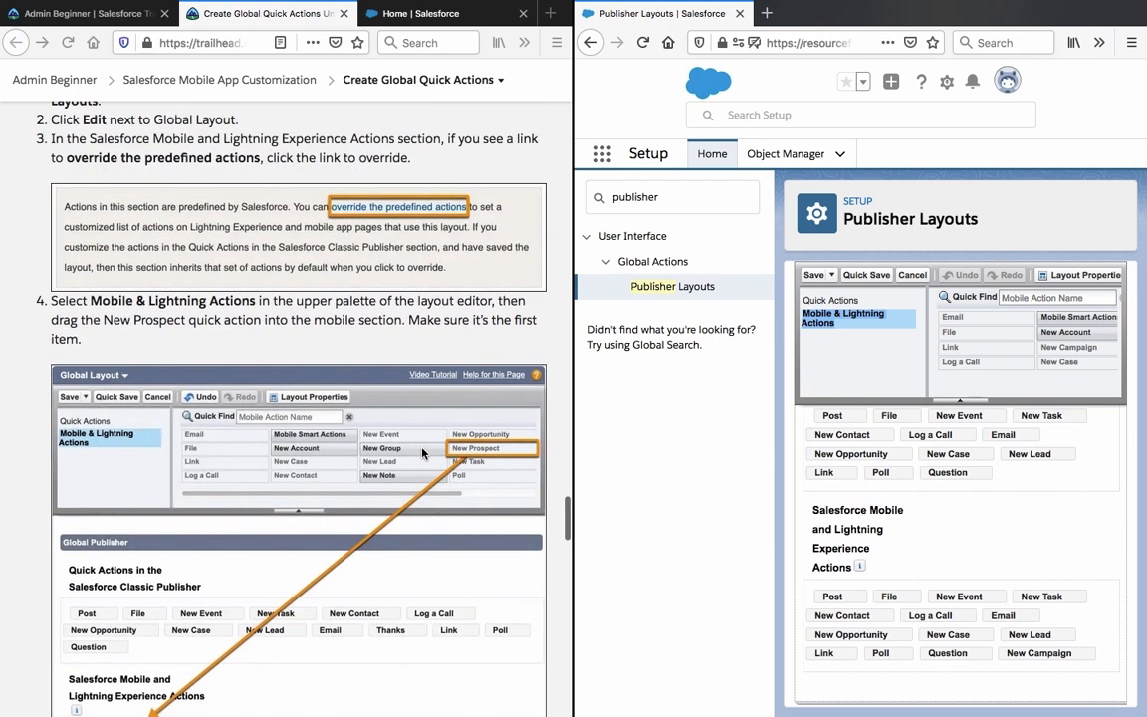
scroll(422, 453, "down", 1)
scroll(422, 453, "up", 2)
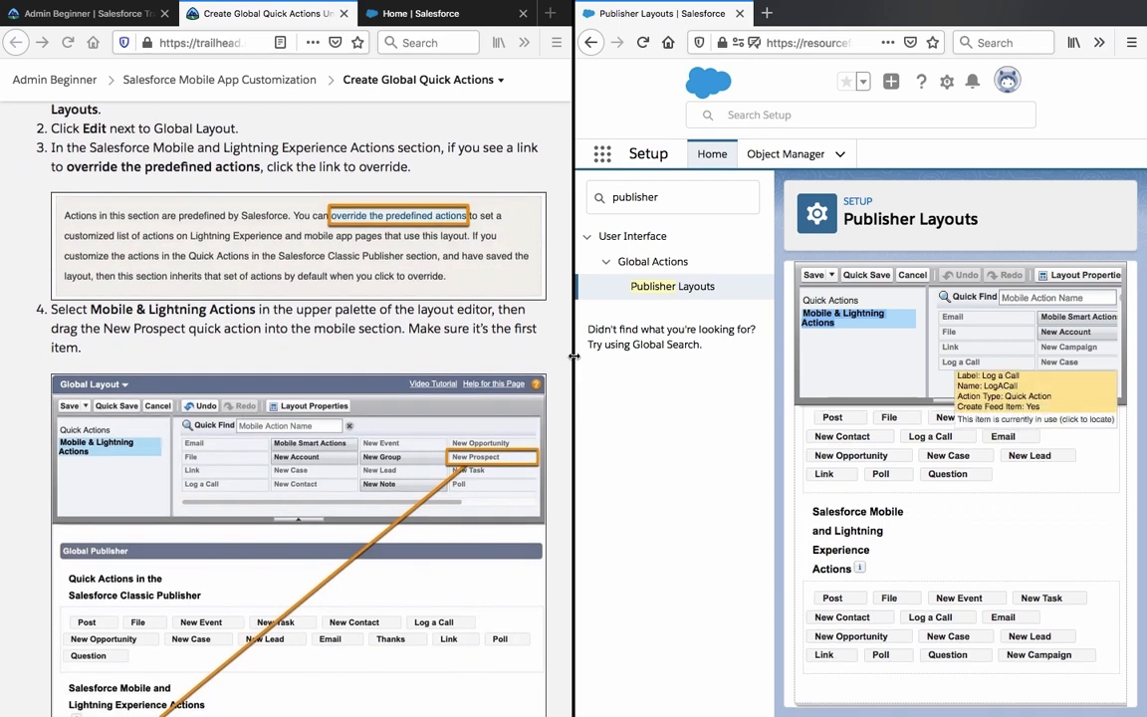
Look through the palette for the New Prospect action and review the Salesforce Mobile and Lightning Experience Actions section beside Trailhead's example.
left_click_drag(575, 356, 361, 359)
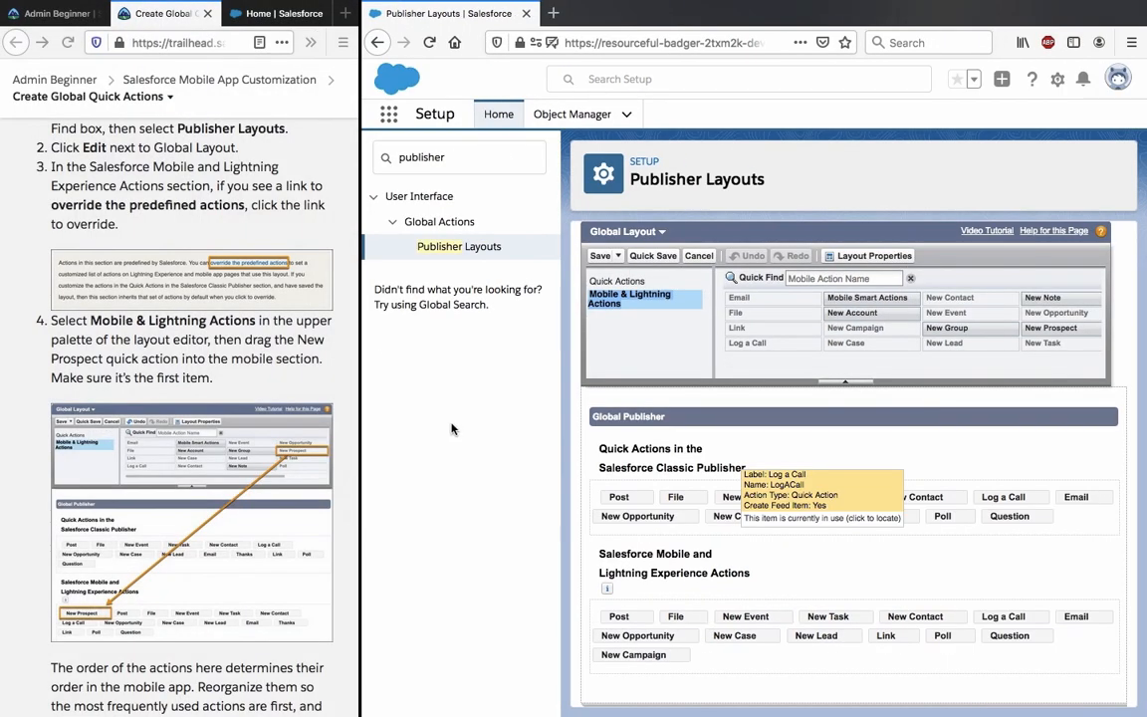
scroll(870, 348, "right", 3)
scroll(870, 349, "right", 2)
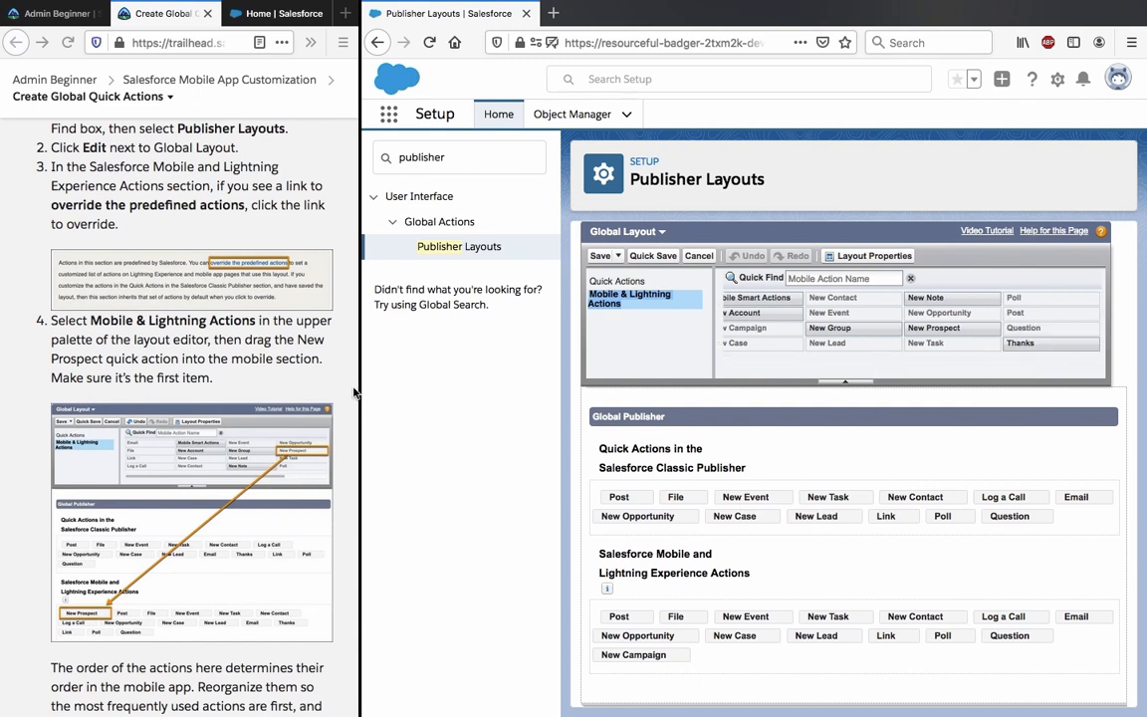
left_click_drag(360, 390, 564, 387)
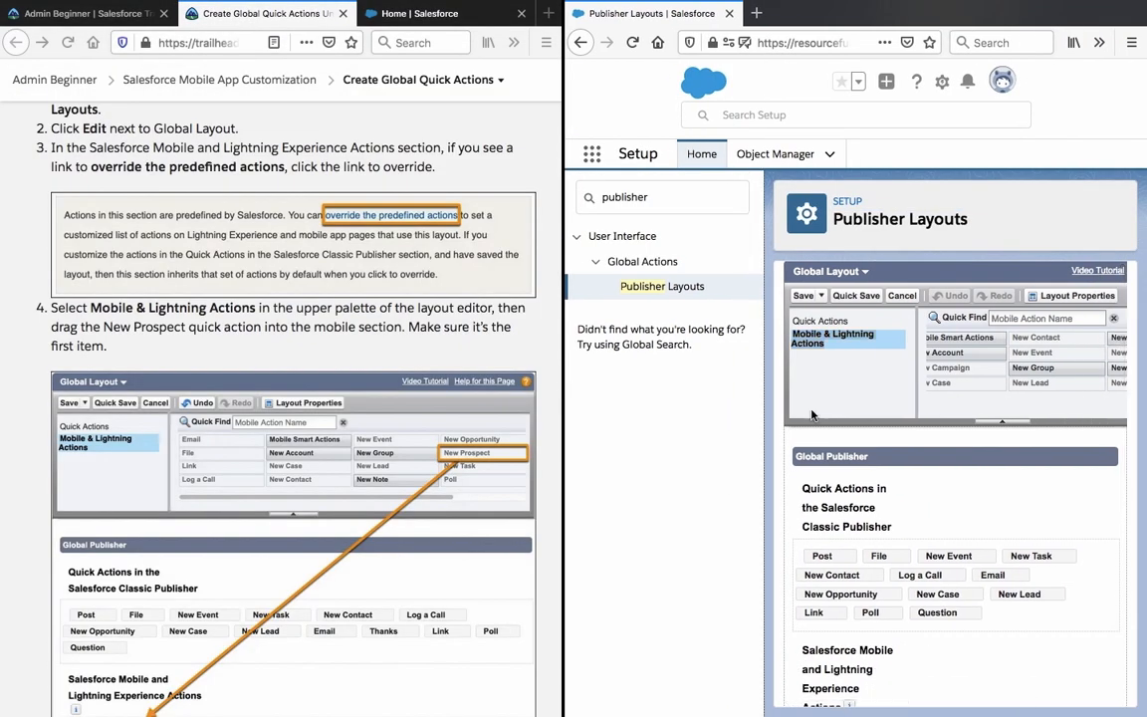
scroll(499, 552, "down", 2)
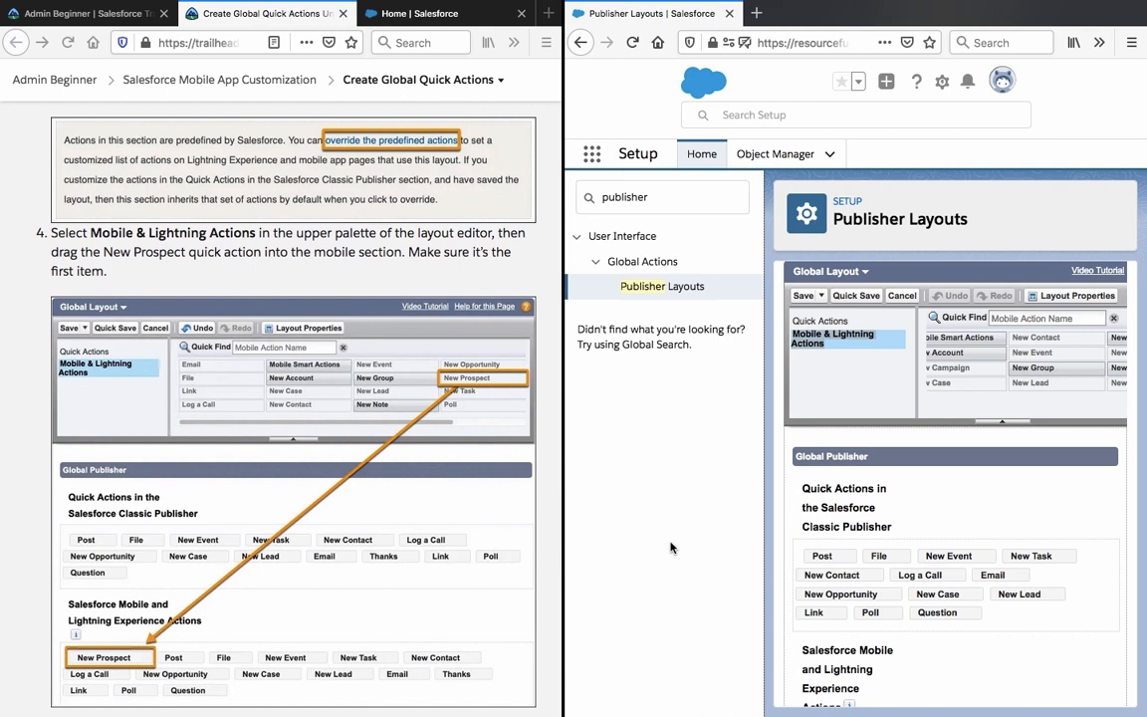
scroll(945, 584, "down", 3)
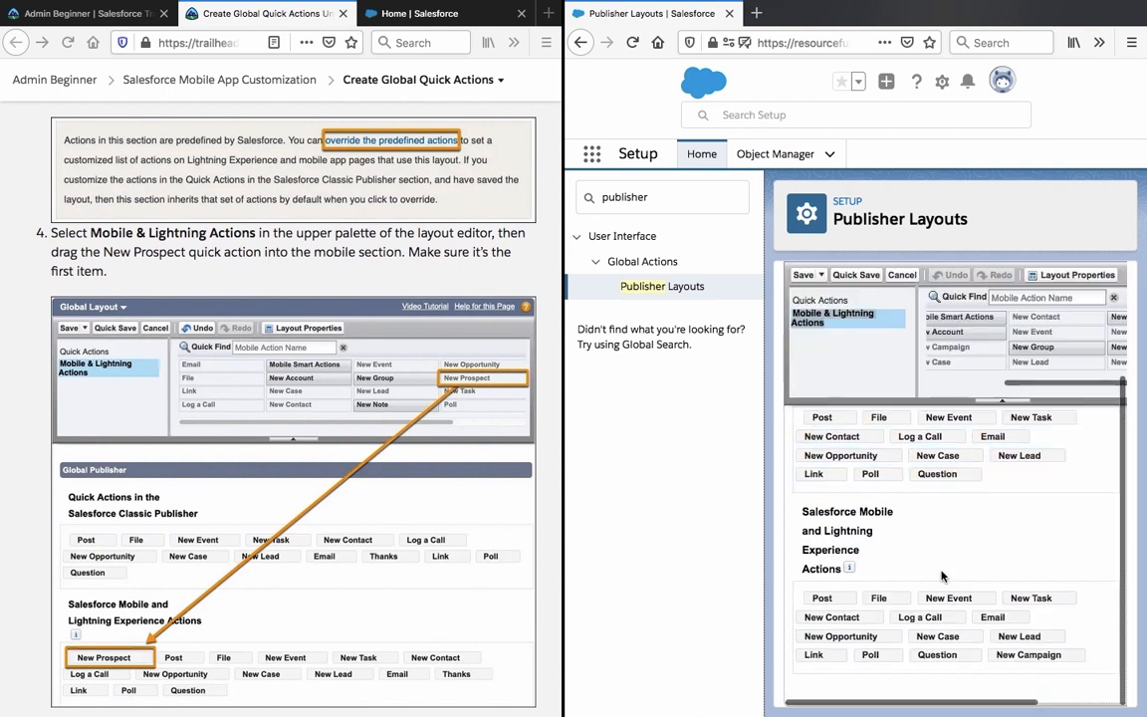
Add the New Prospect action to the Salesforce Mobile and Lightning Experience Actions section and make it the first item.
scroll(942, 576, "right", 1)
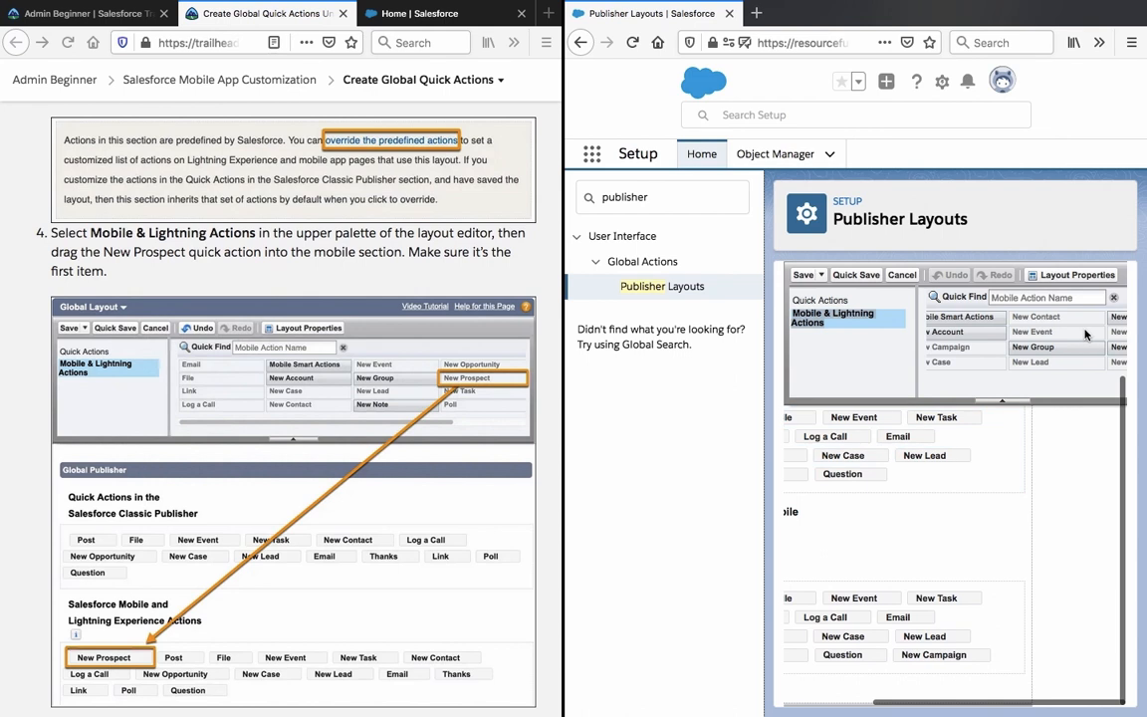
scroll(1086, 333, "right", 2)
left_click_drag(1035, 352, 767, 613)
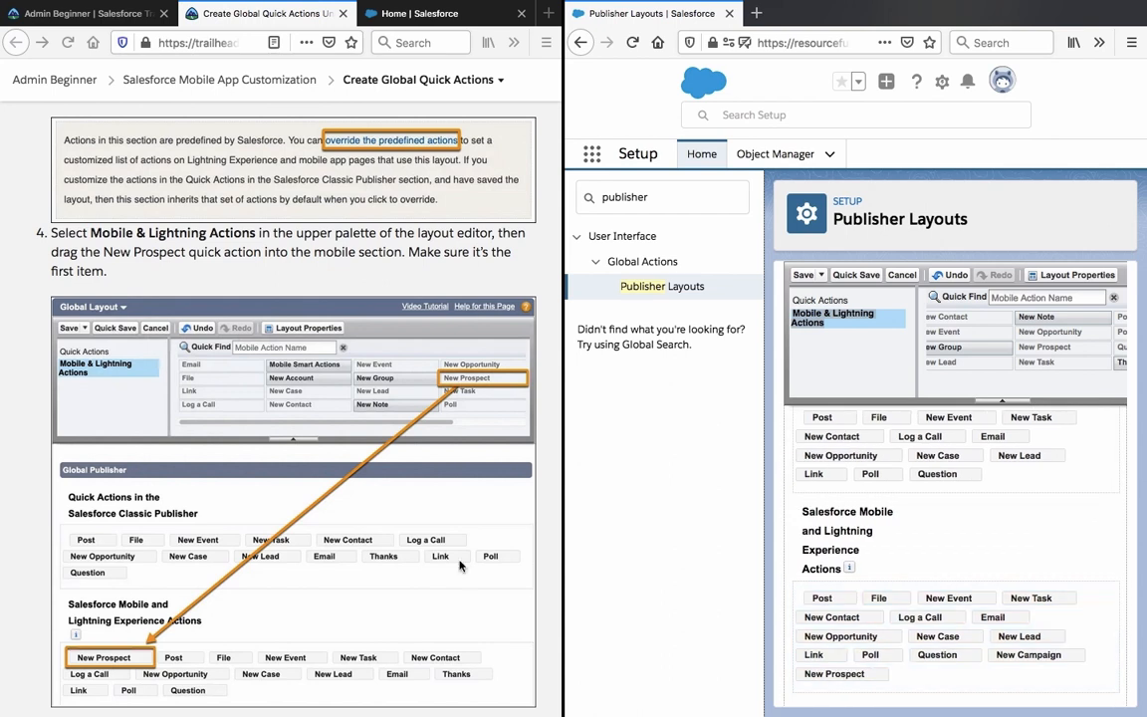
scroll(423, 542, "down", 2)
scroll(423, 543, "down", 1)
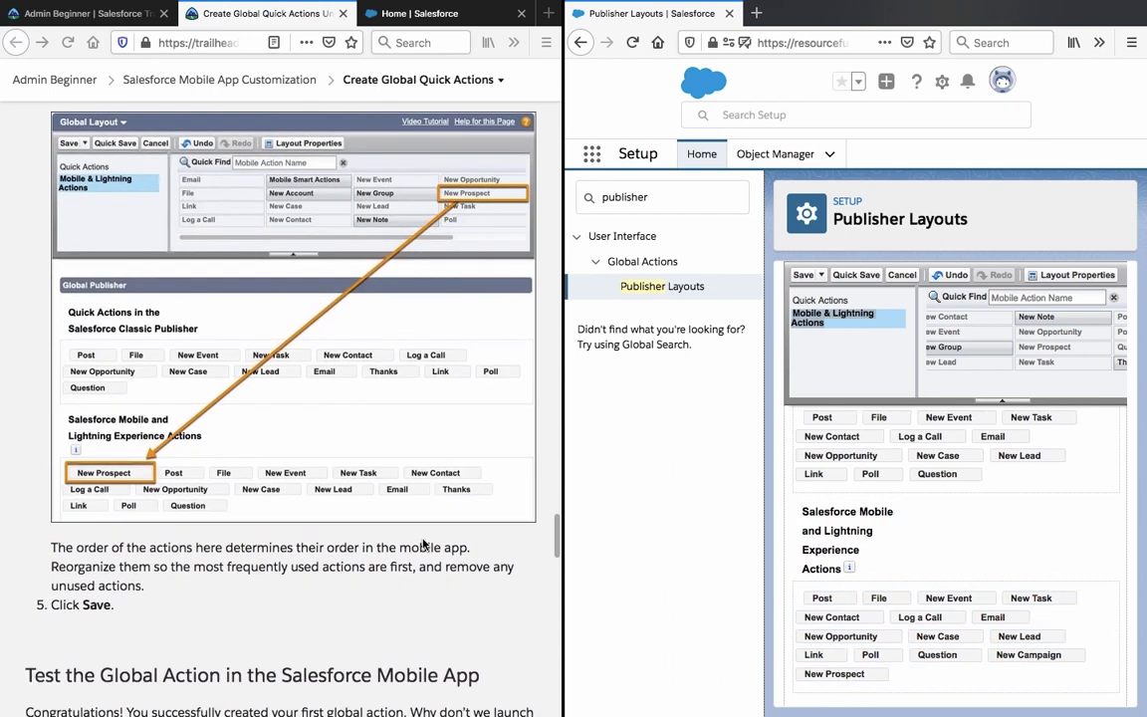
left_click_drag(828, 674, 814, 595)
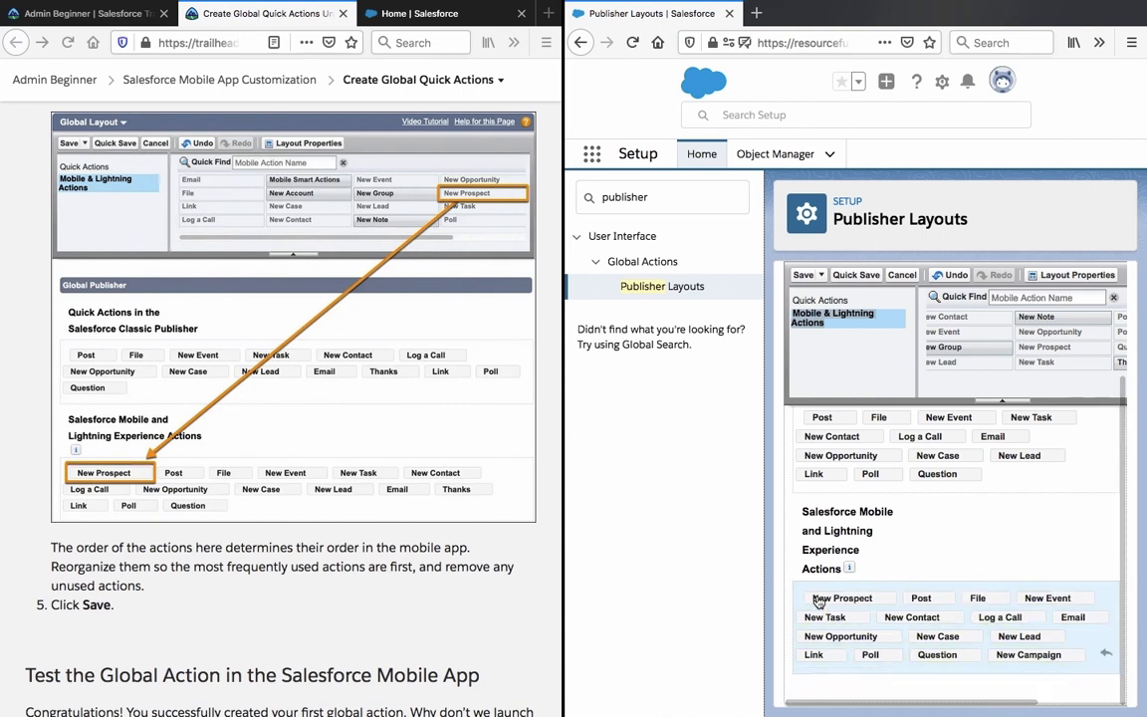
Check Trailhead's note on action order and quick-save the Global Layout.
triple_click(386, 544)
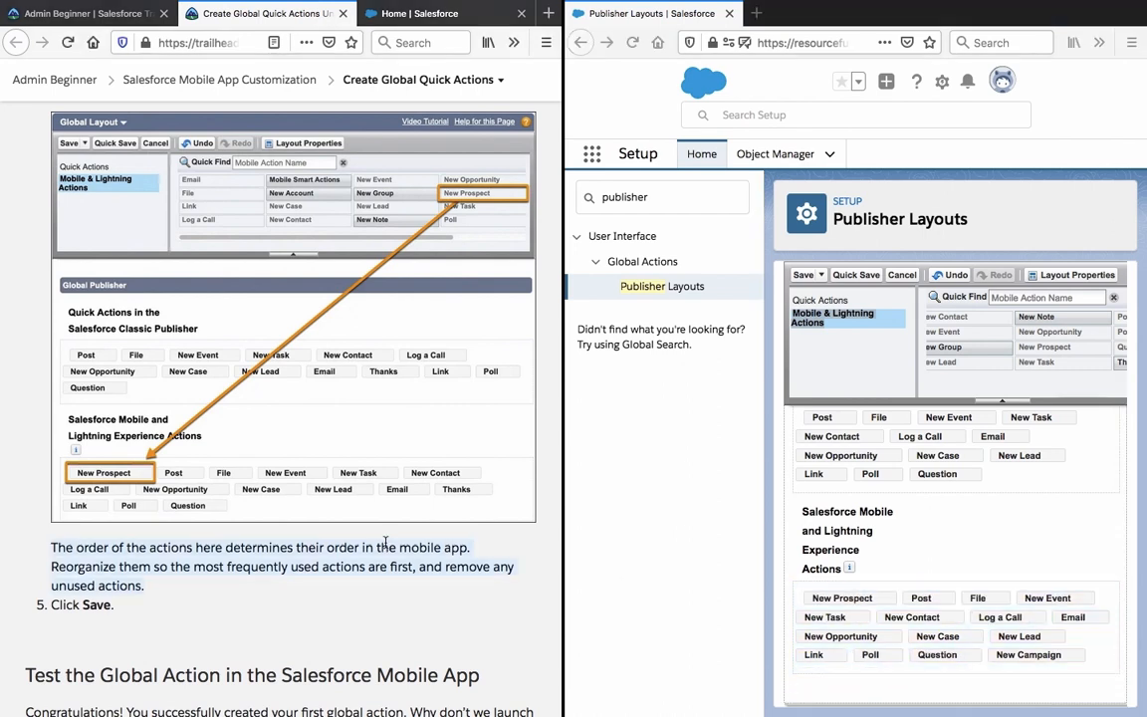
left_click(386, 542)
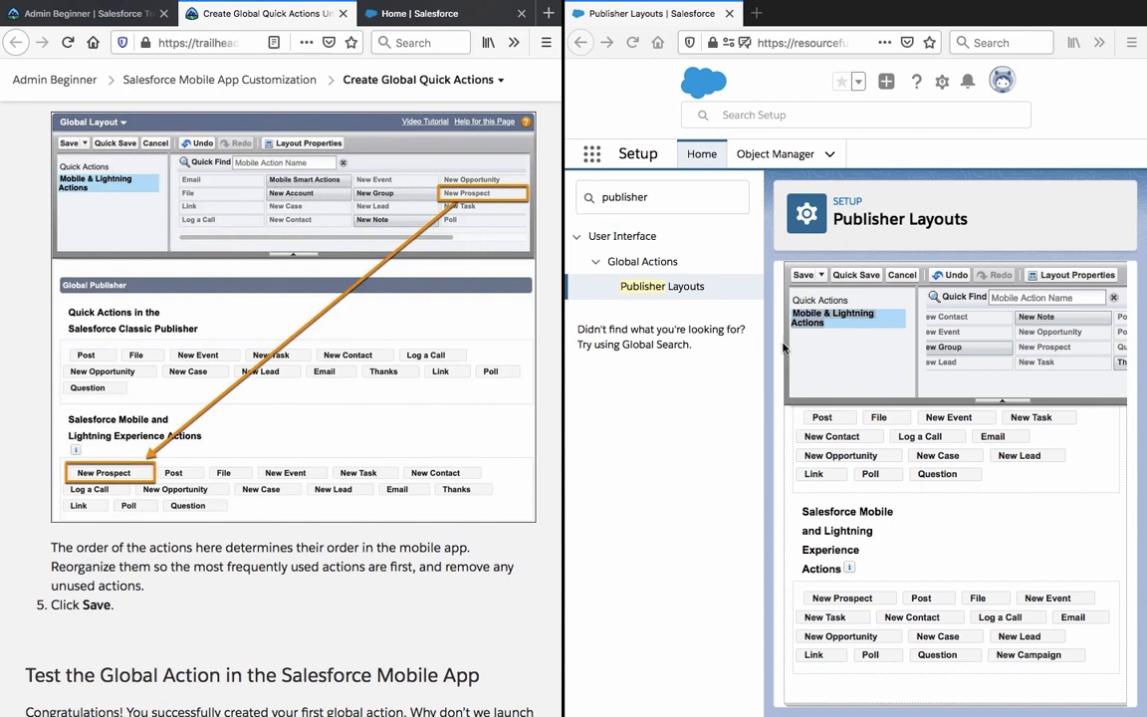
left_click(860, 271)
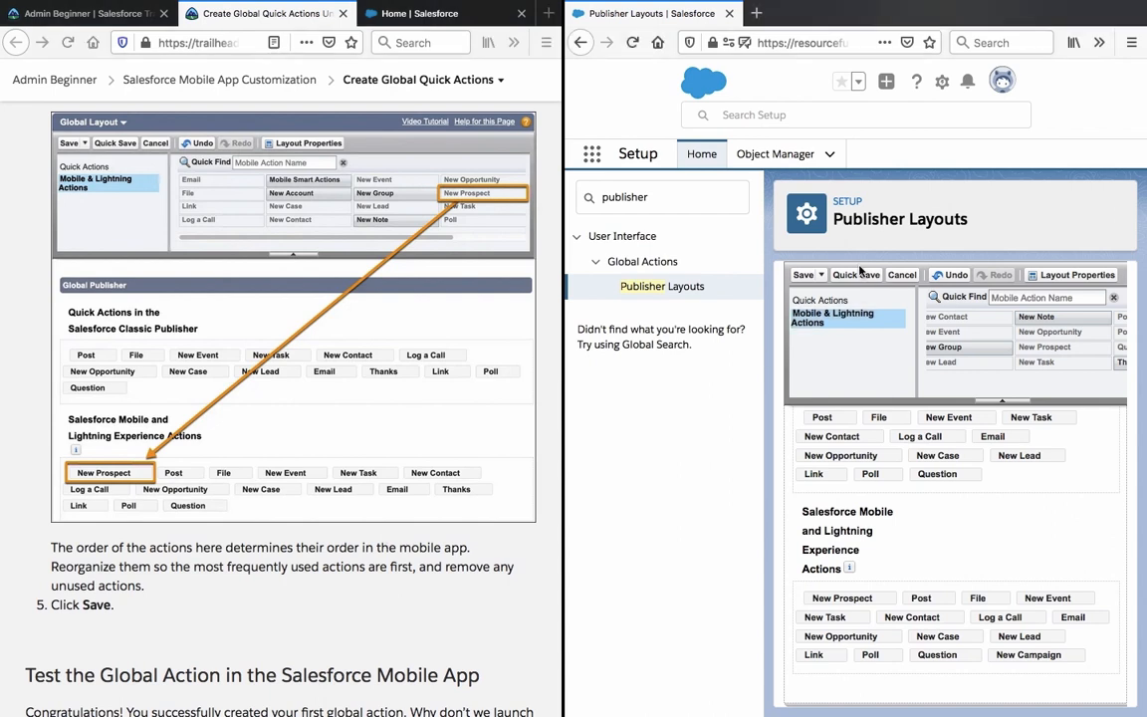
left_click(861, 270)
Read Trailhead's instructions for testing the global action in the Salesforce mobile app, through the closing paragraph.
scroll(392, 431, "down", 2)
scroll(391, 431, "down", 5)
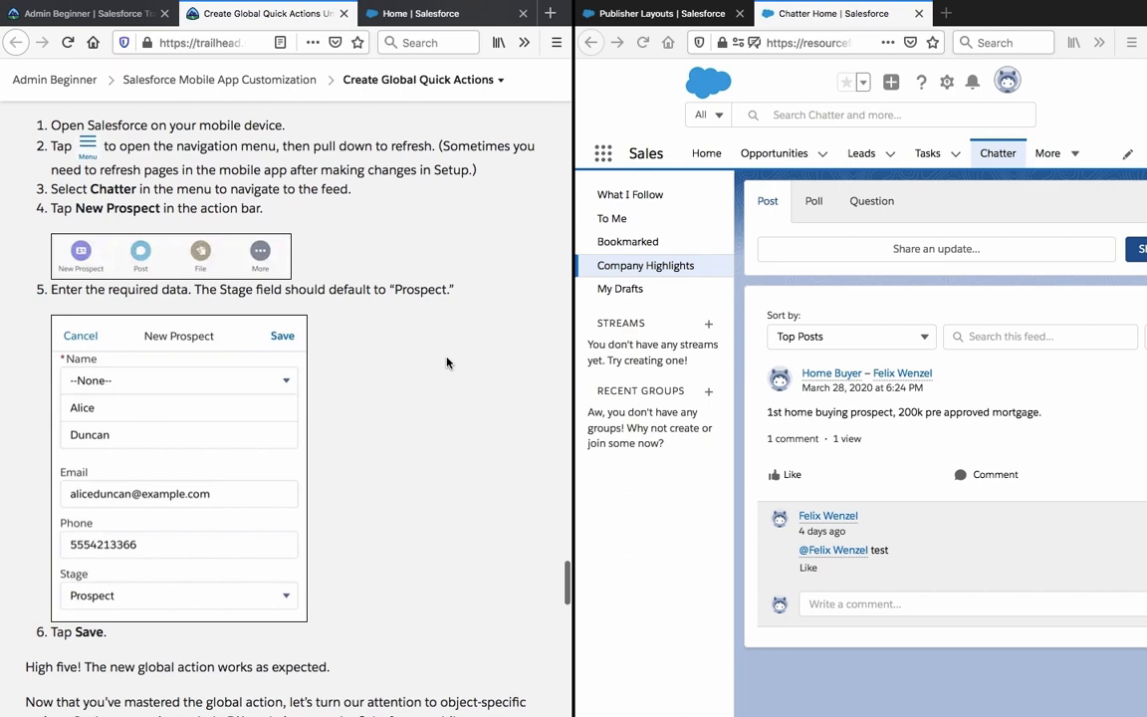
scroll(448, 362, "down", 1)
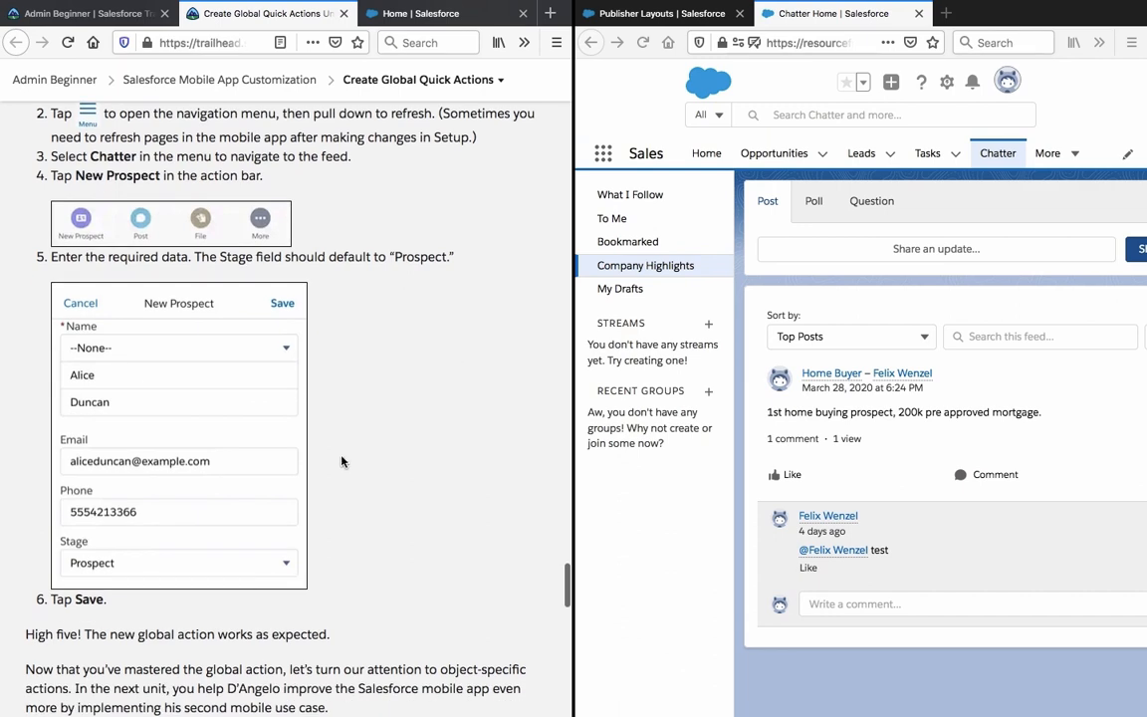
scroll(342, 461, "down", 4)
scroll(342, 461, "up", 6)
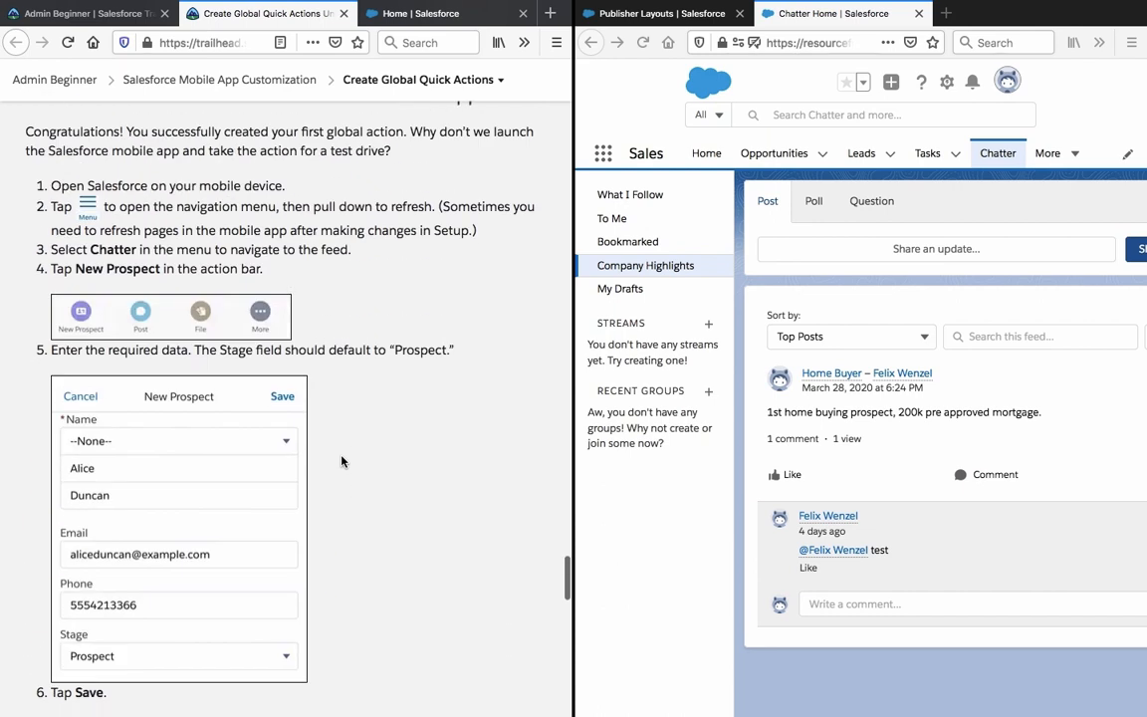
scroll(342, 461, "down", 2)
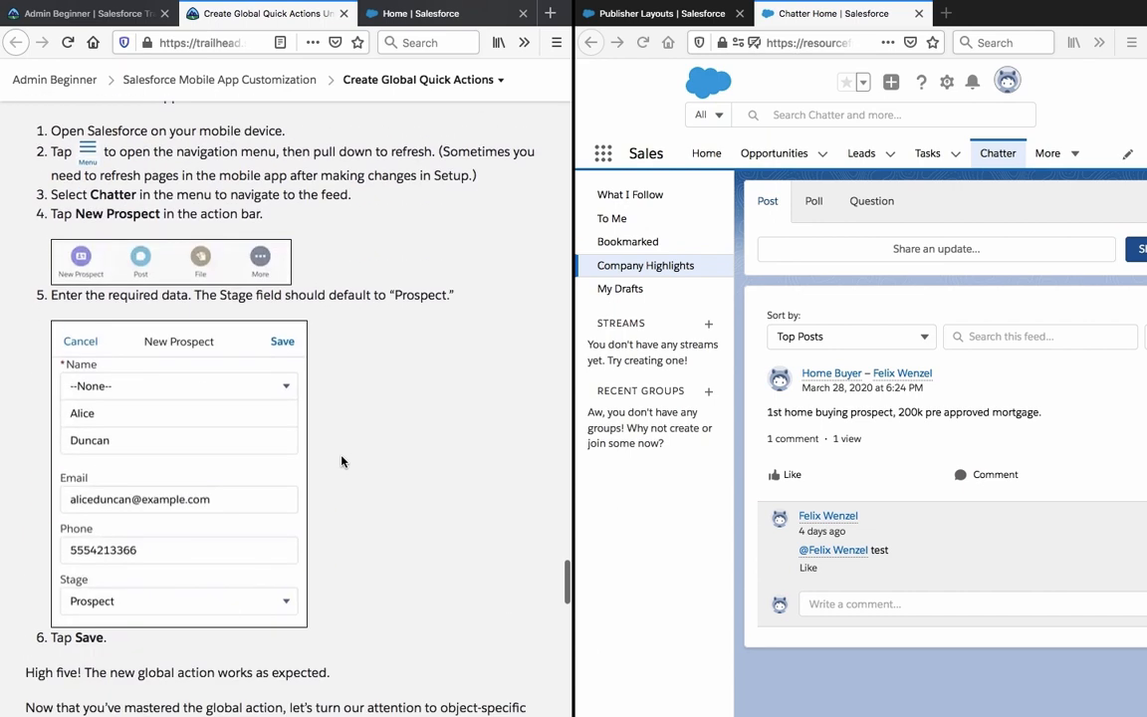
scroll(342, 461, "down", 6)
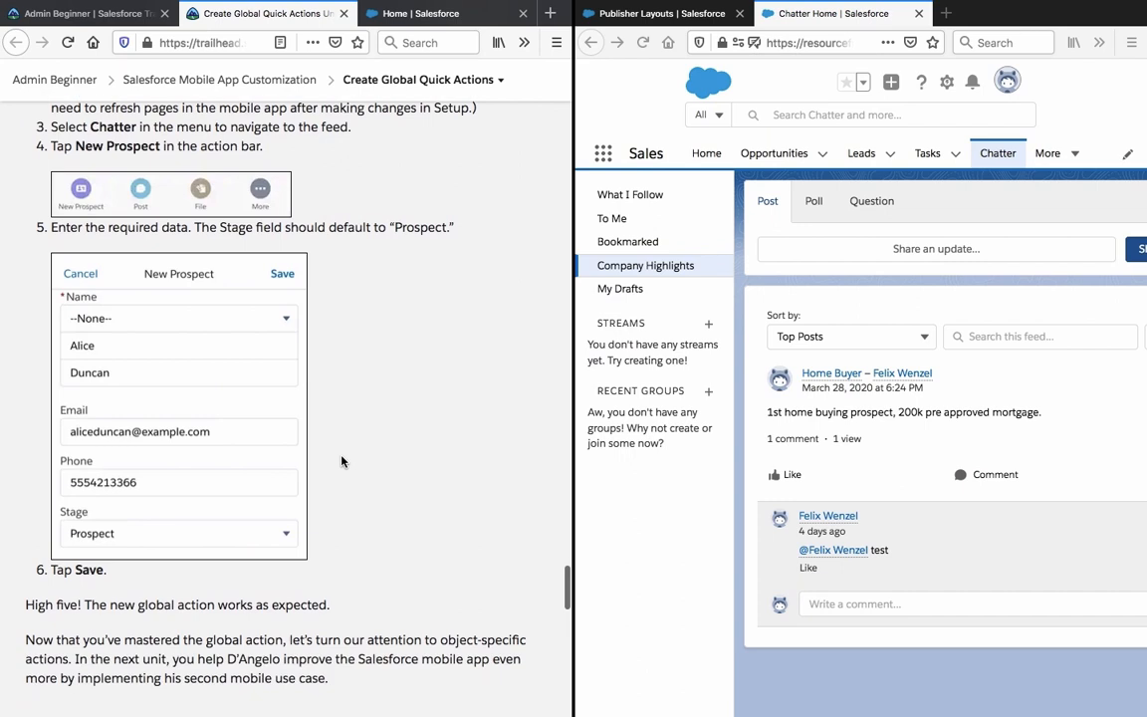
triple_click(334, 541)
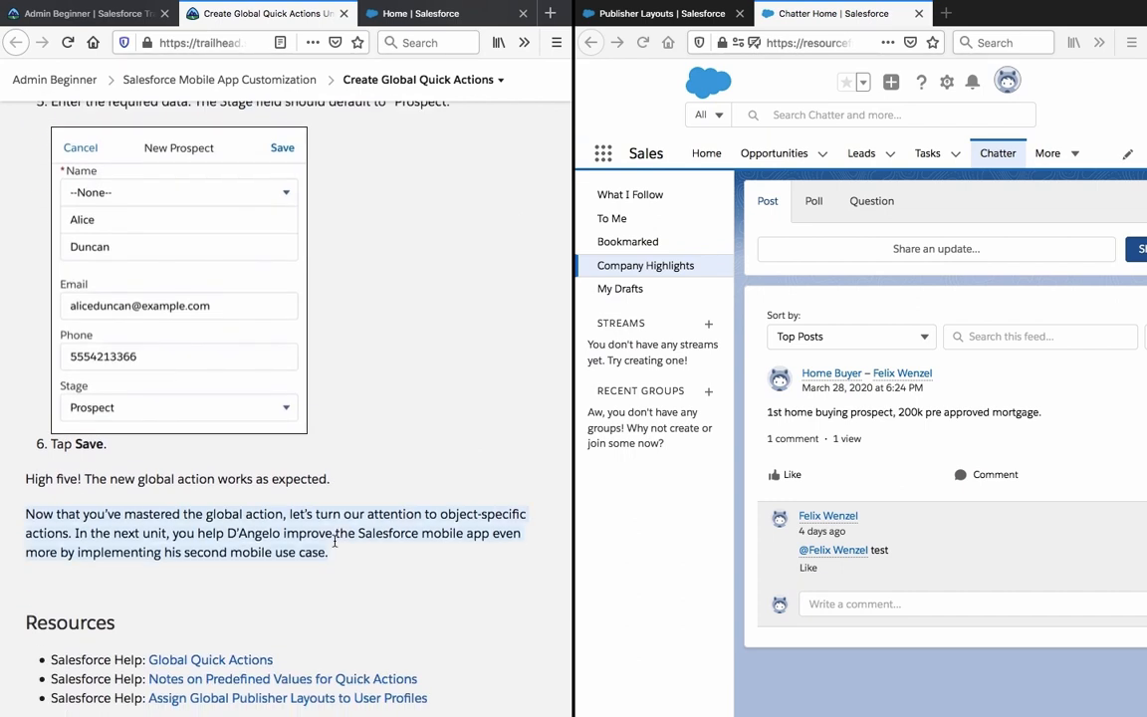
left_click(335, 541)
scroll(335, 544, "down", 2)
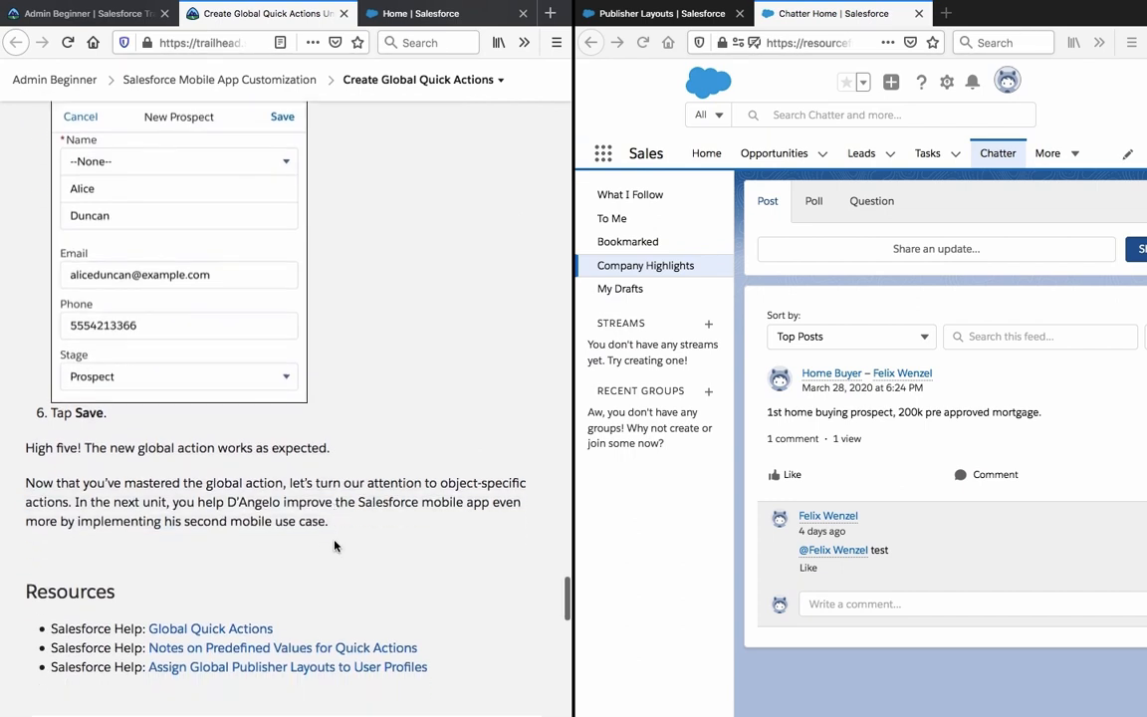
Read the Hands-on Challenge and its requirements for a global quick action that adds a new opportunity.
scroll(335, 545, "down", 7)
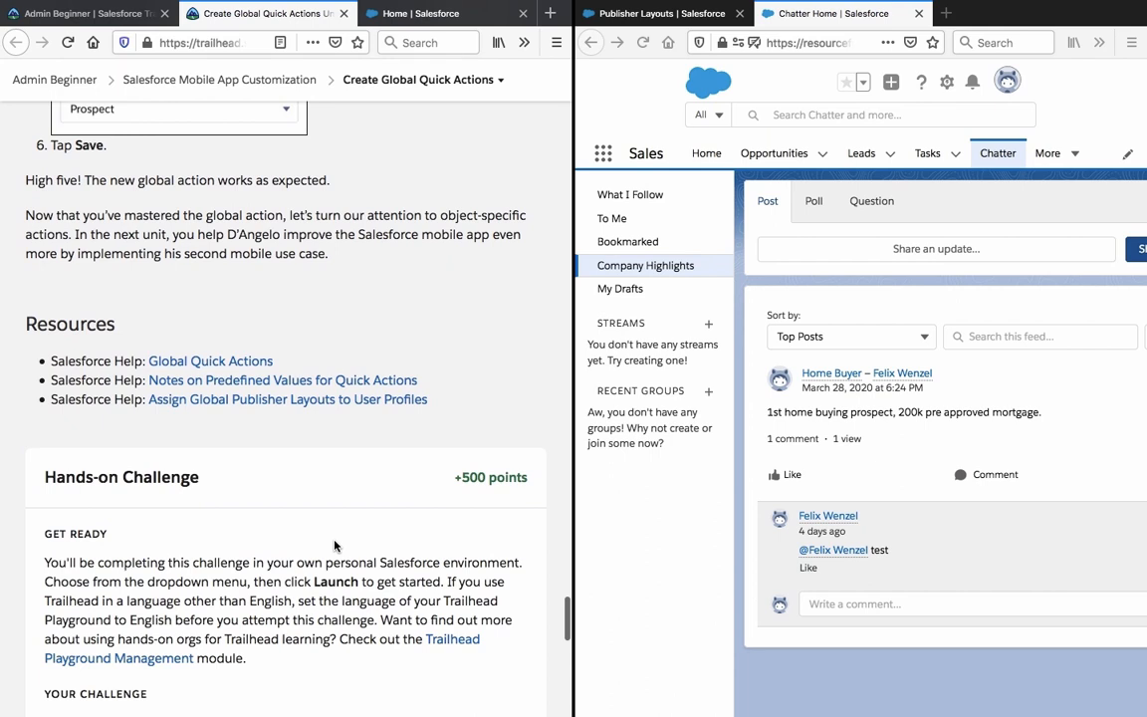
scroll(334, 546, "down", 5)
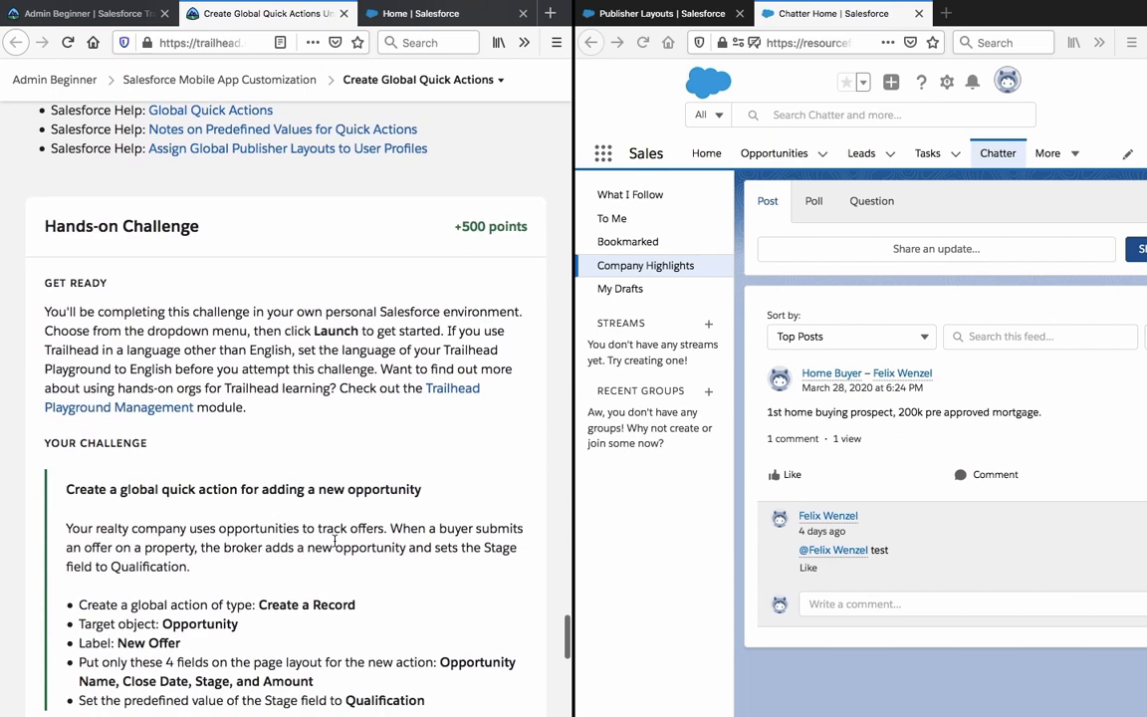
scroll(334, 546, "down", 3)
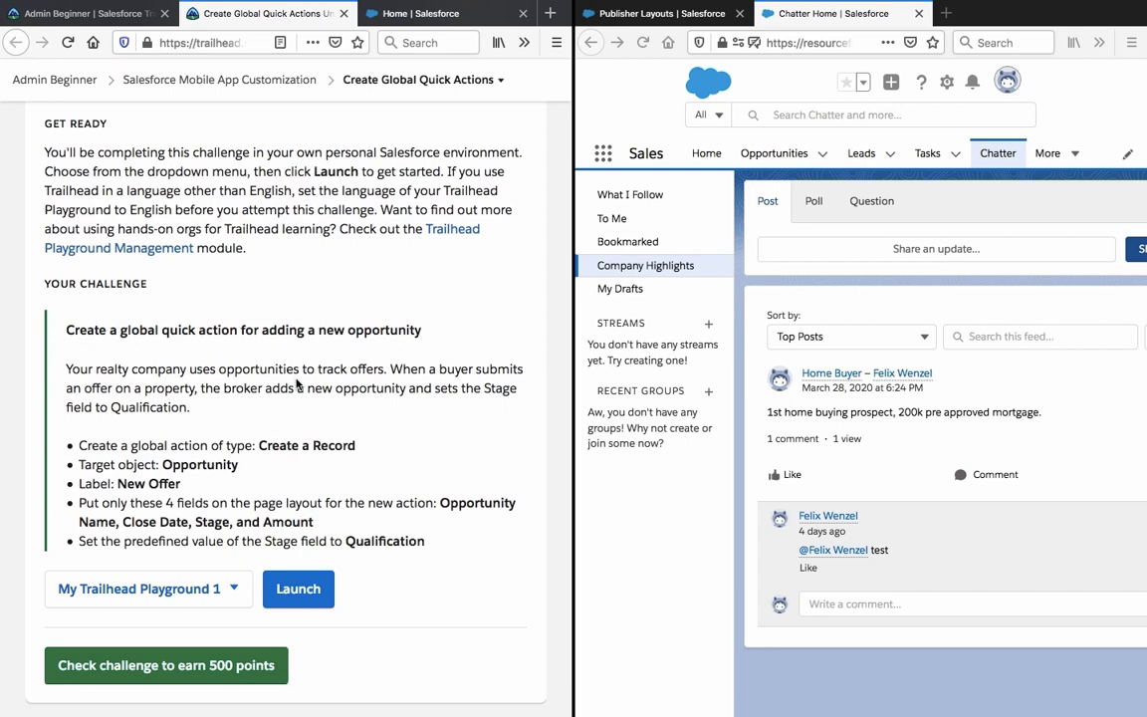
triple_click(297, 384)
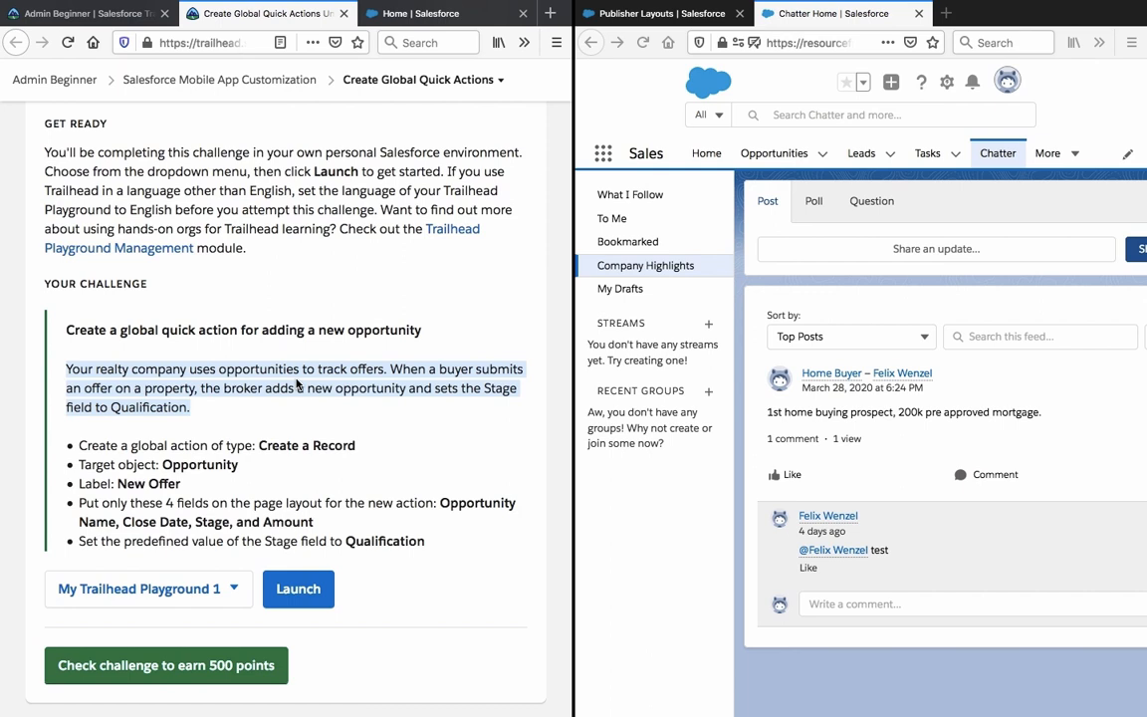
left_click(297, 385)
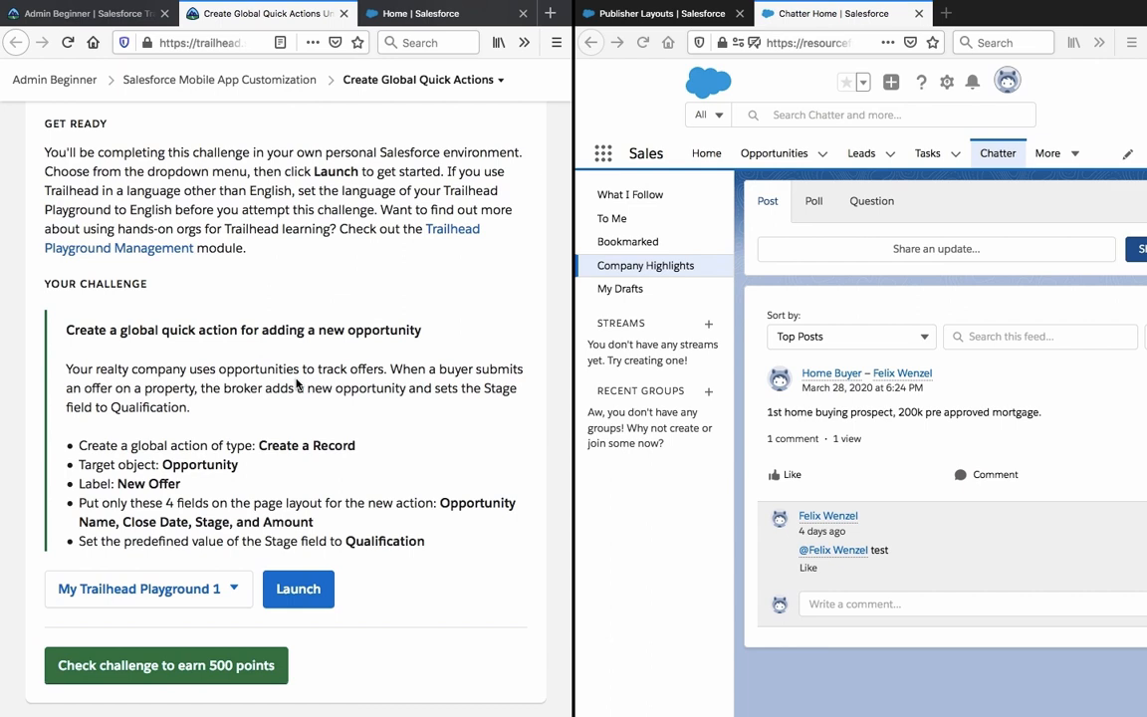
triple_click(286, 372)
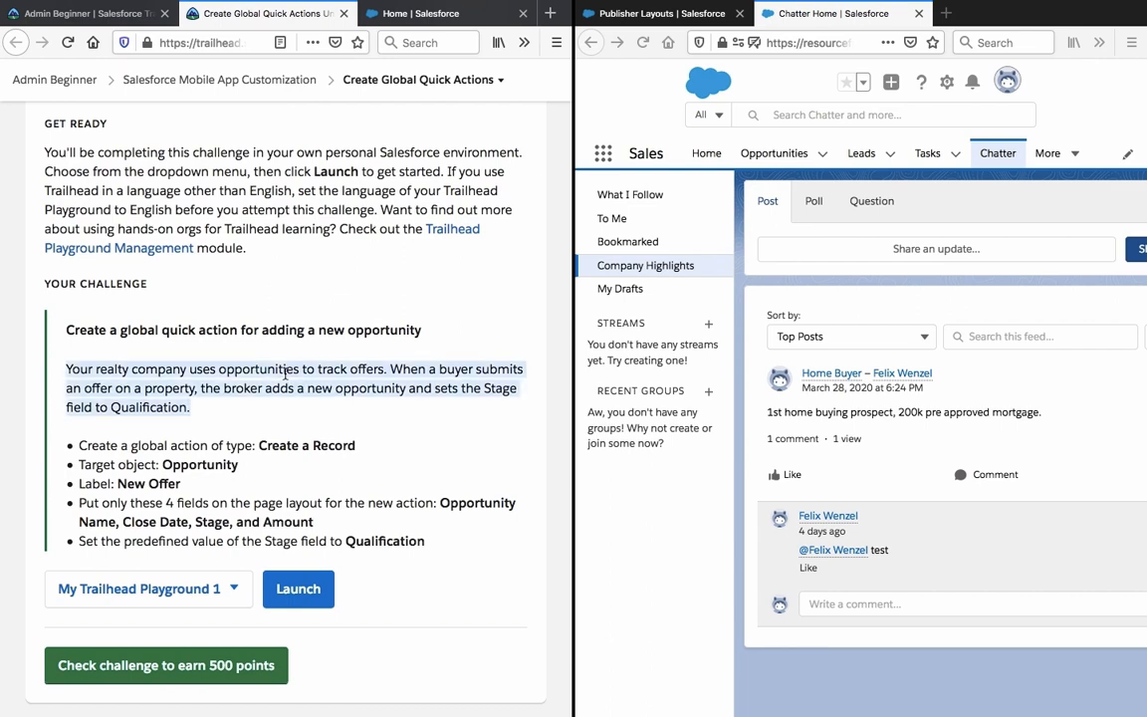
triple_click(244, 447)
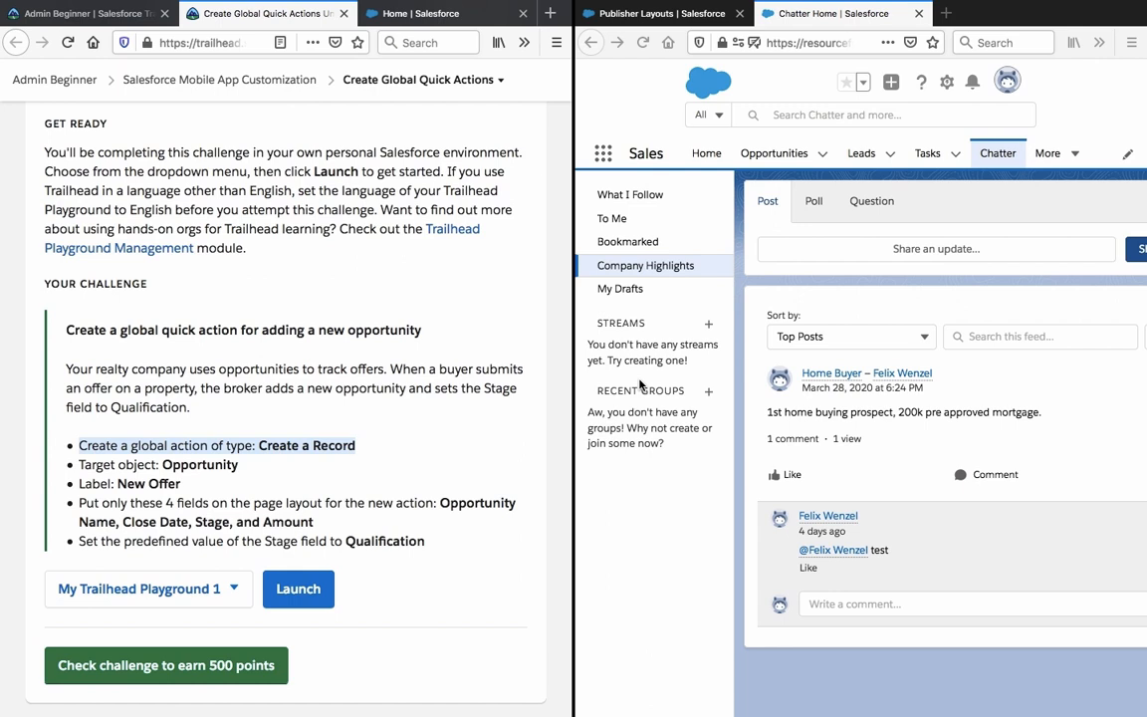
Return to Setup and open Global Actions using the search term "global action".
left_click(741, 348)
left_click(631, 14)
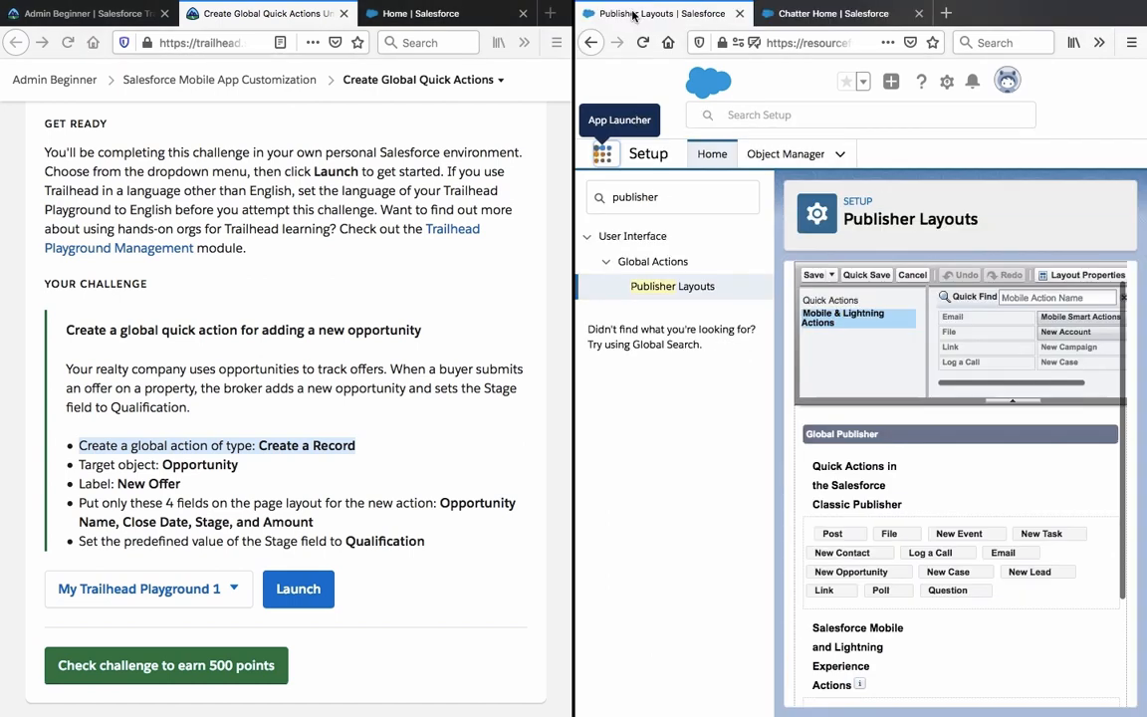
left_click(782, 156)
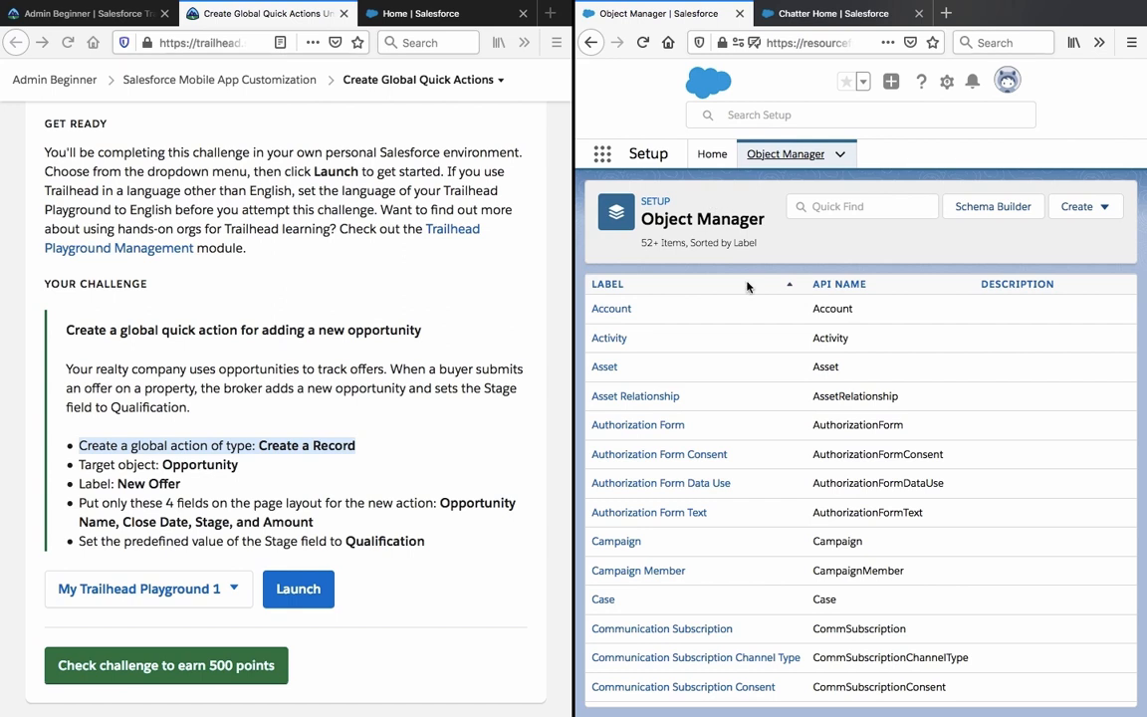
left_click(591, 42)
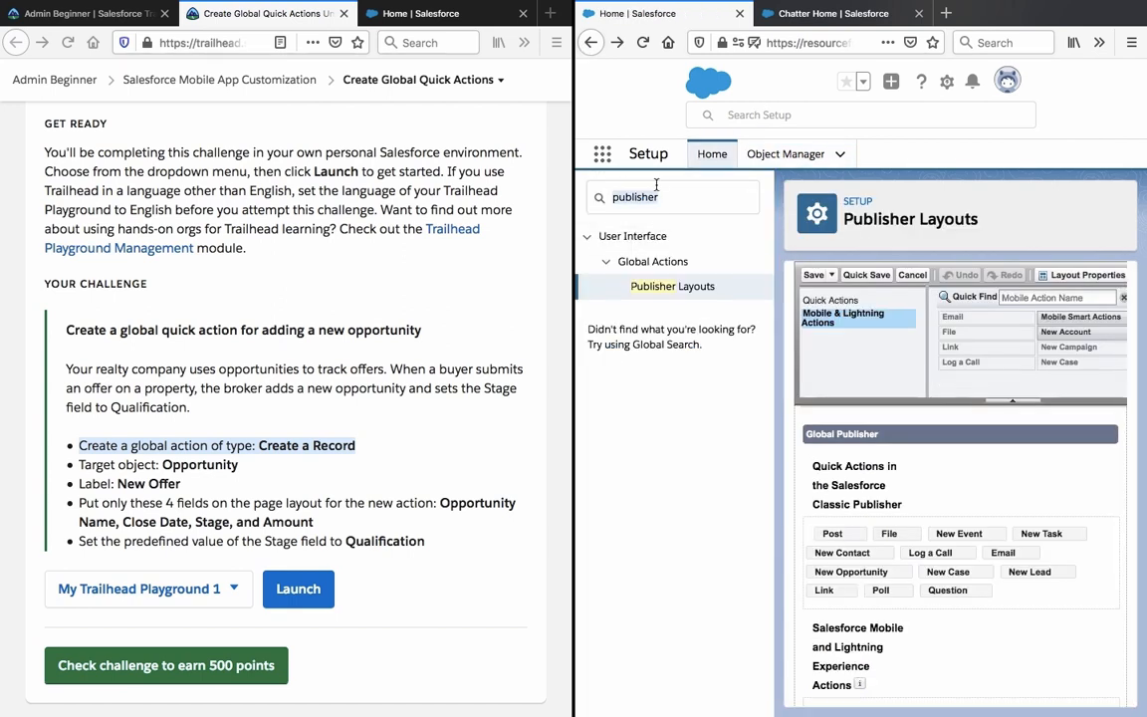
type("action")
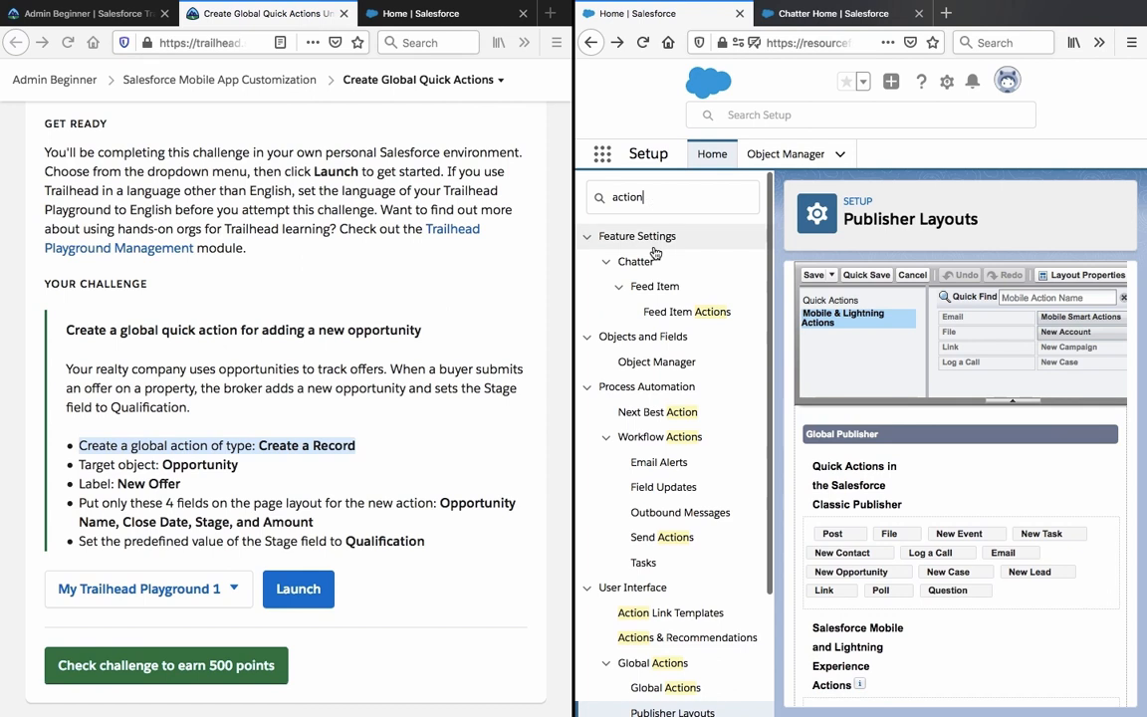
left_click(610, 196)
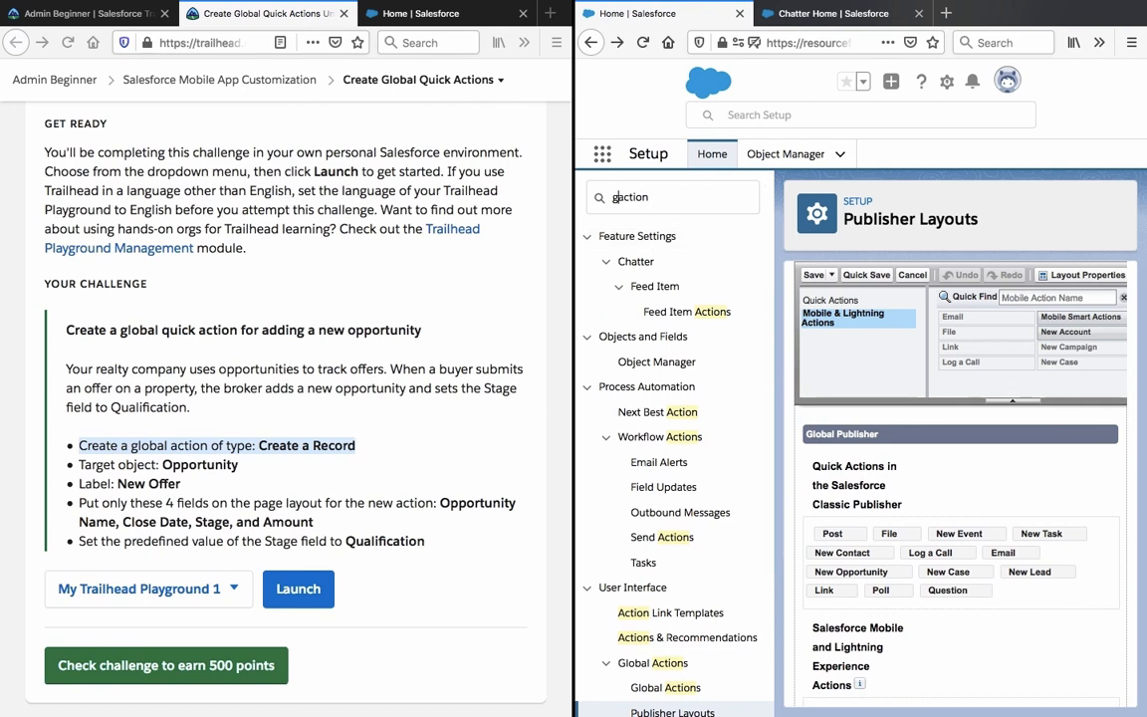
type("global")
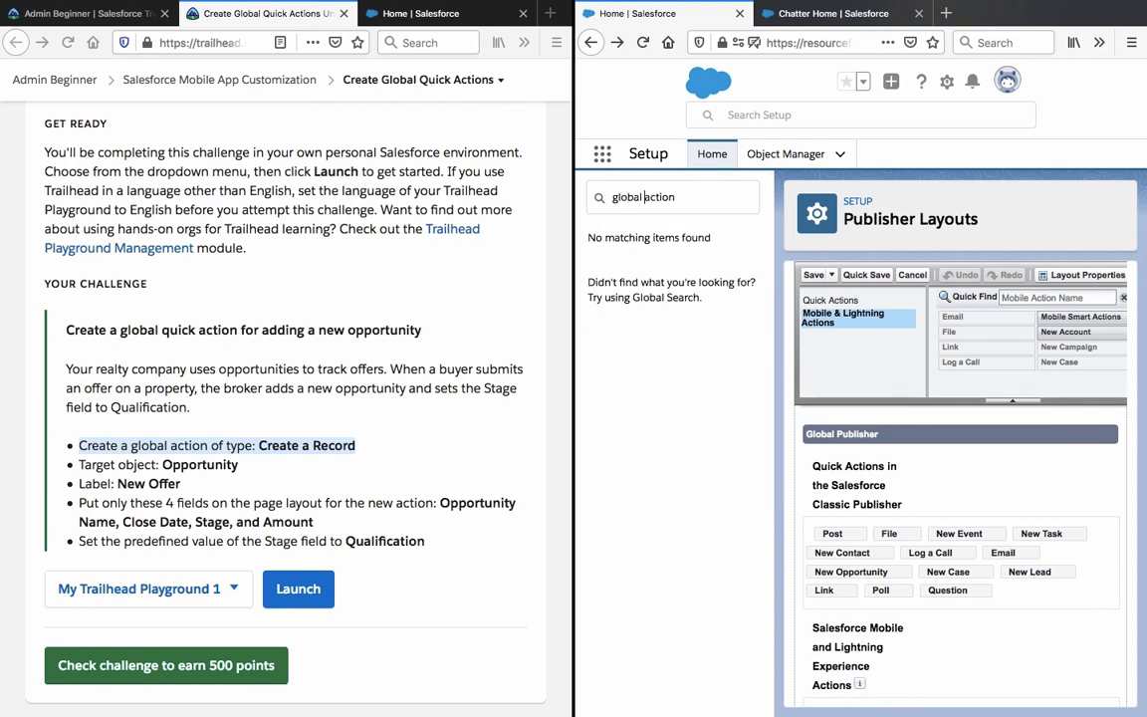
left_click(663, 285)
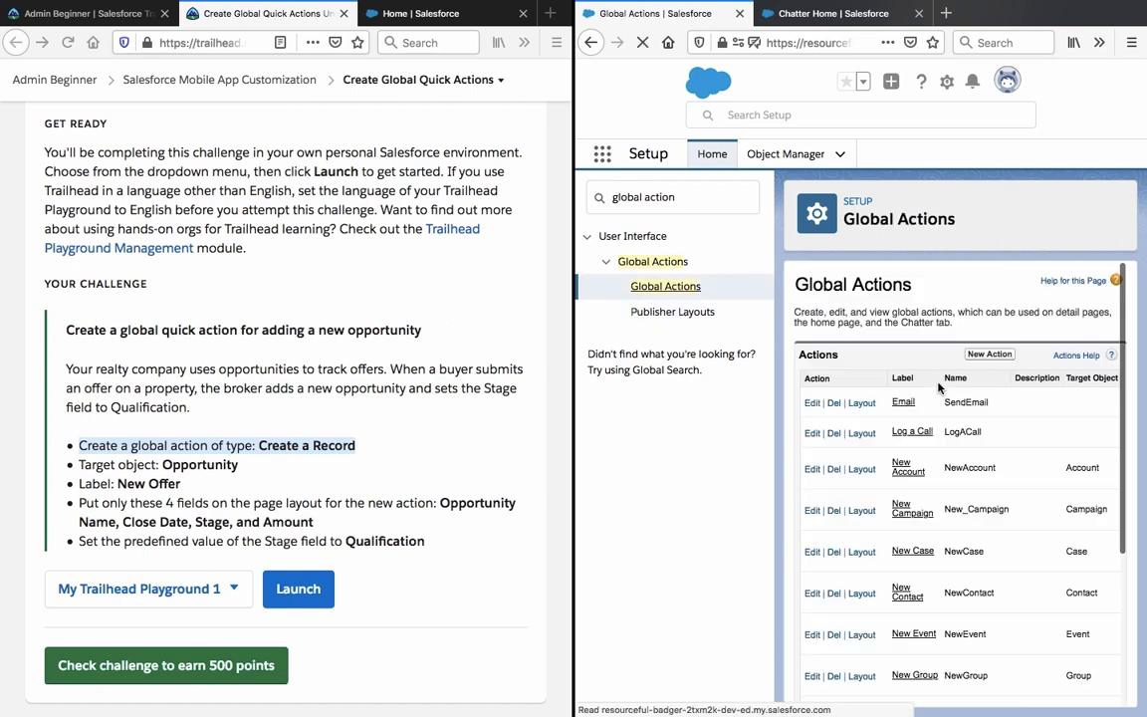
Start a new global action of type Create a Record with Opportunity as its target object.
left_click(990, 356)
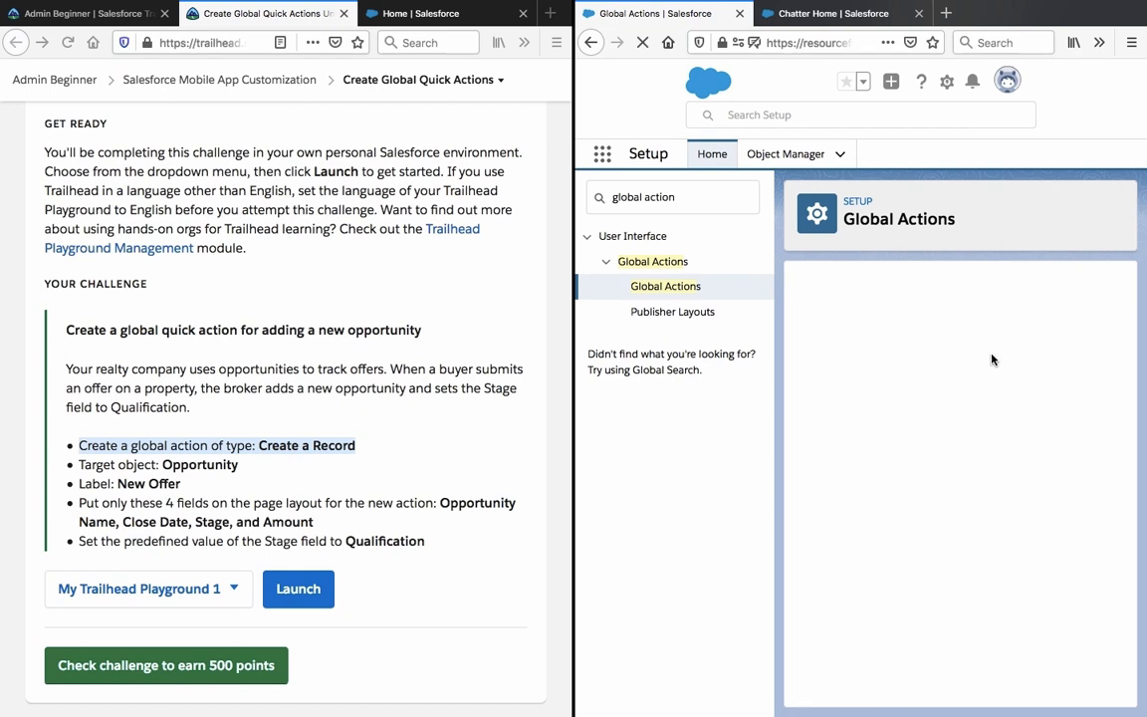
left_click(428, 527)
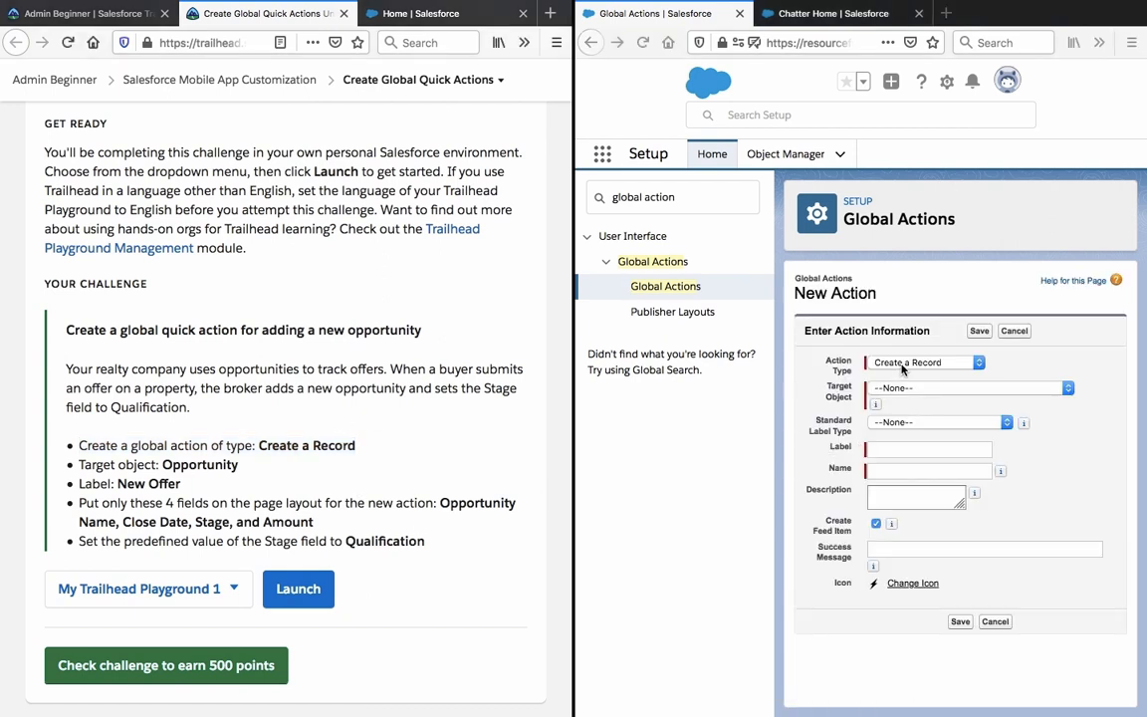
left_click(901, 388)
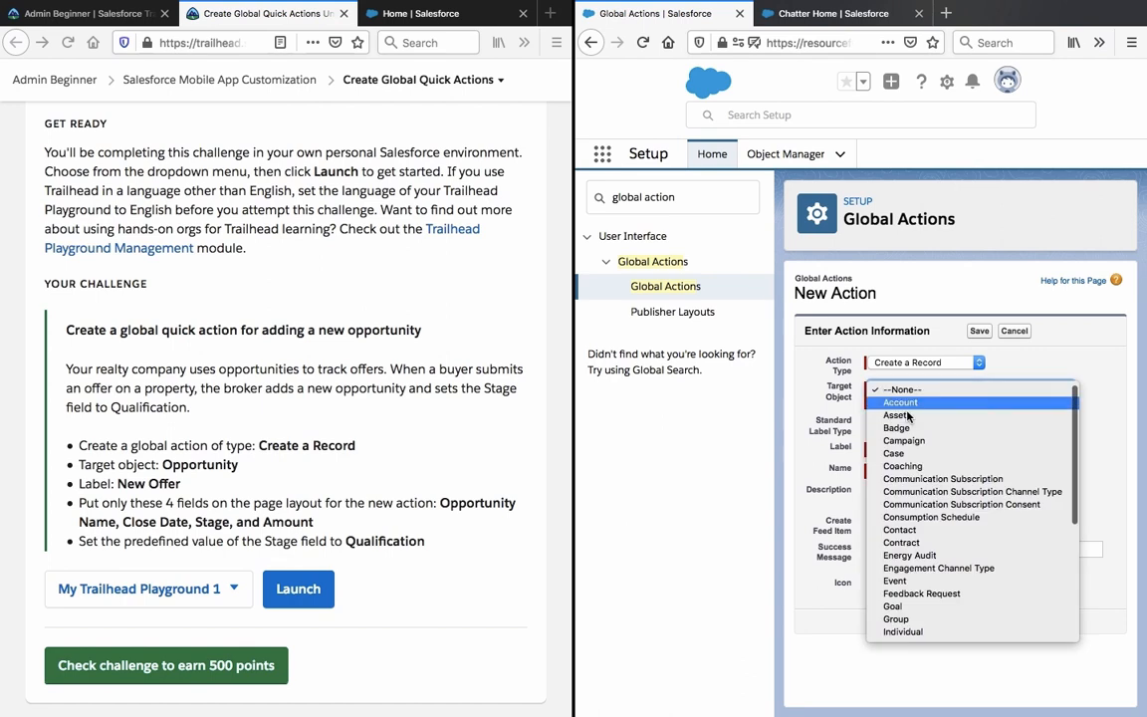
scroll(907, 416, "down", 6)
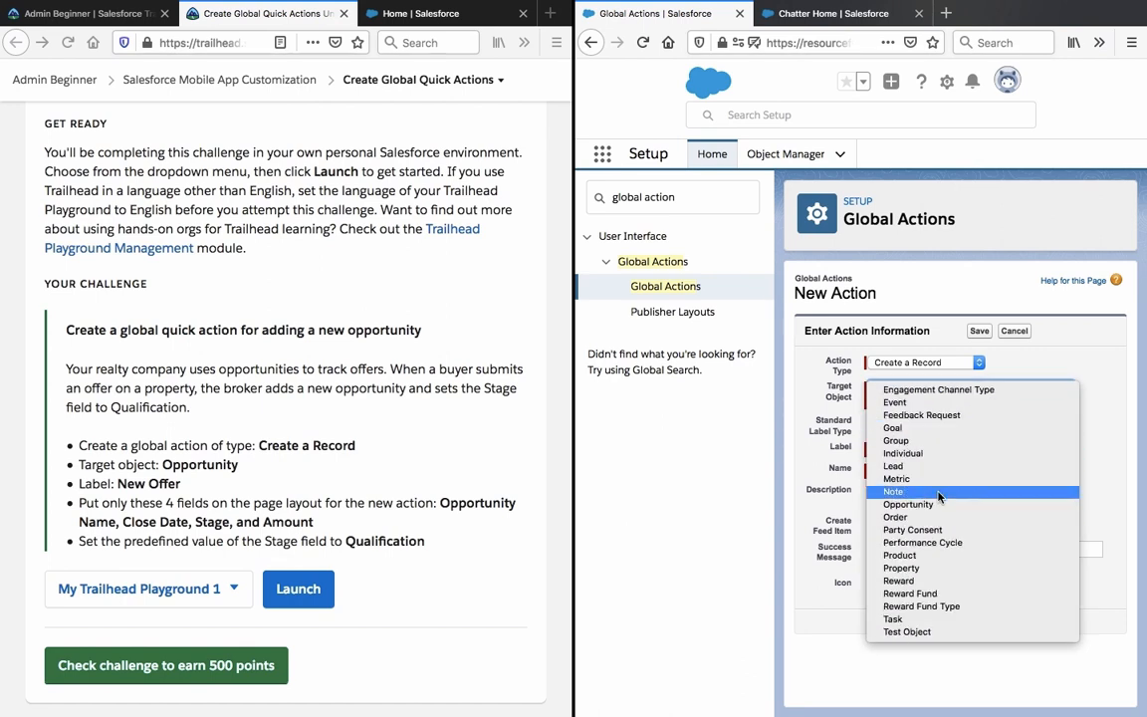
left_click(939, 503)
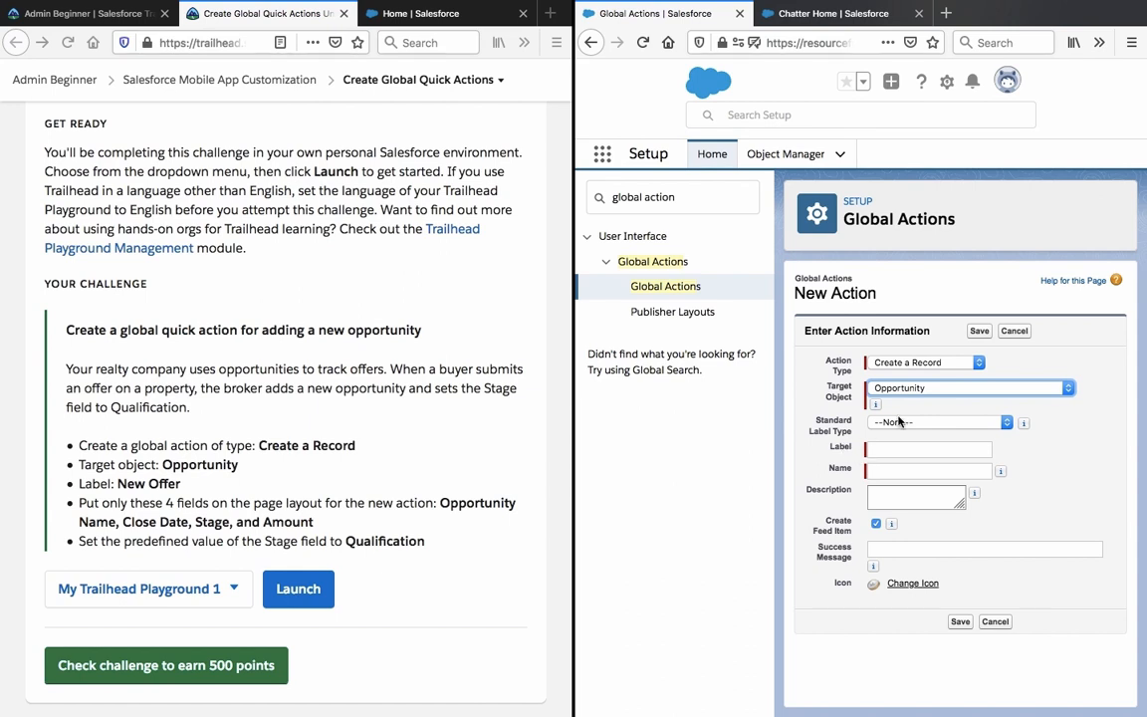
Leave the action's standard label type at None and enter New Offer as its label.
left_click(898, 422)
left_click(833, 422)
left_click(891, 446)
type("M")
key("BackSpace")
type("New")
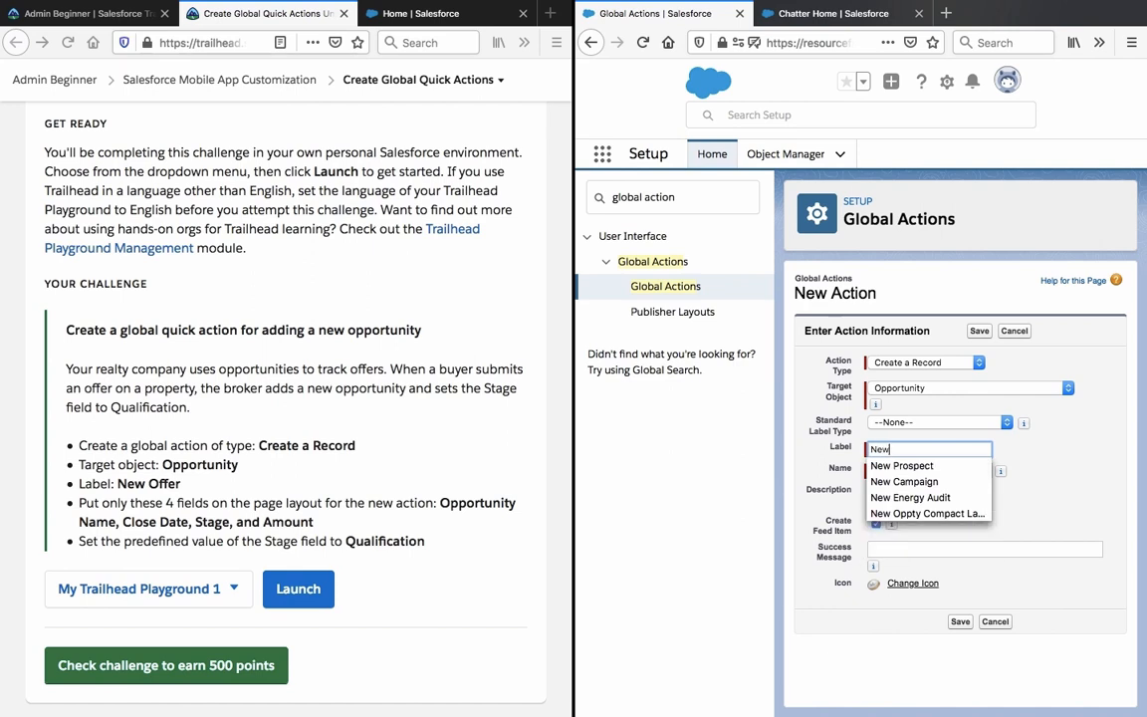
type(" Offer")
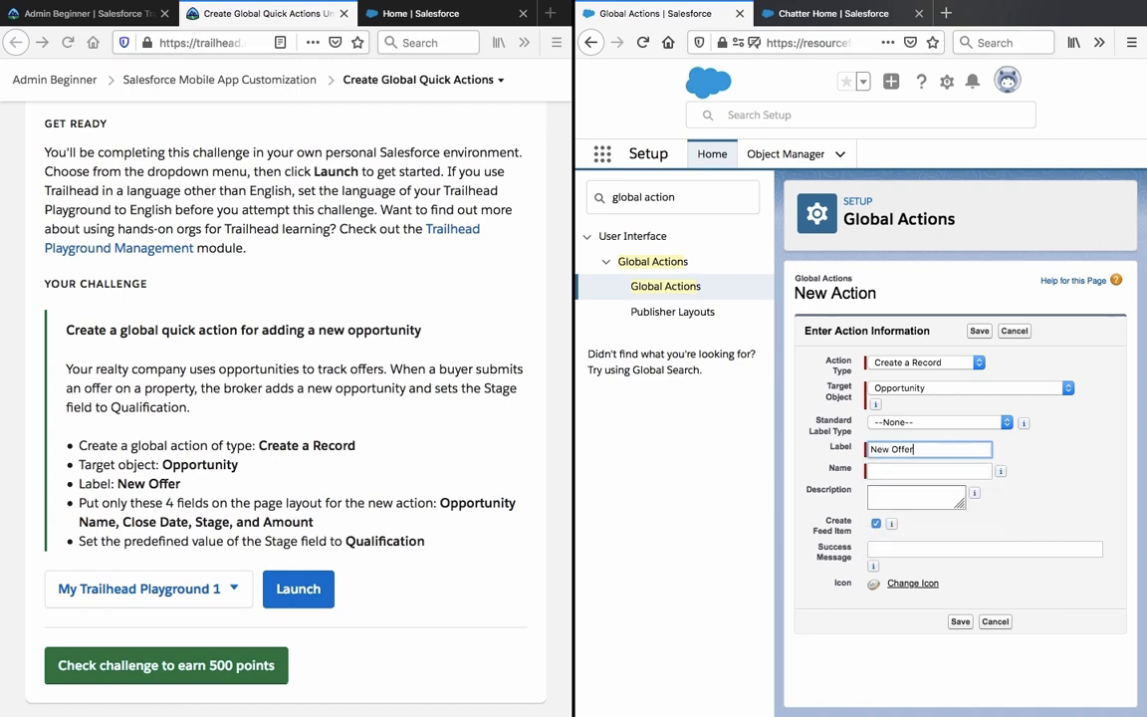
Fill the New Offer action's description with the challenge's sentence about a buyer submitting an offer, and save the action.
key("Tab")
left_click(842, 508)
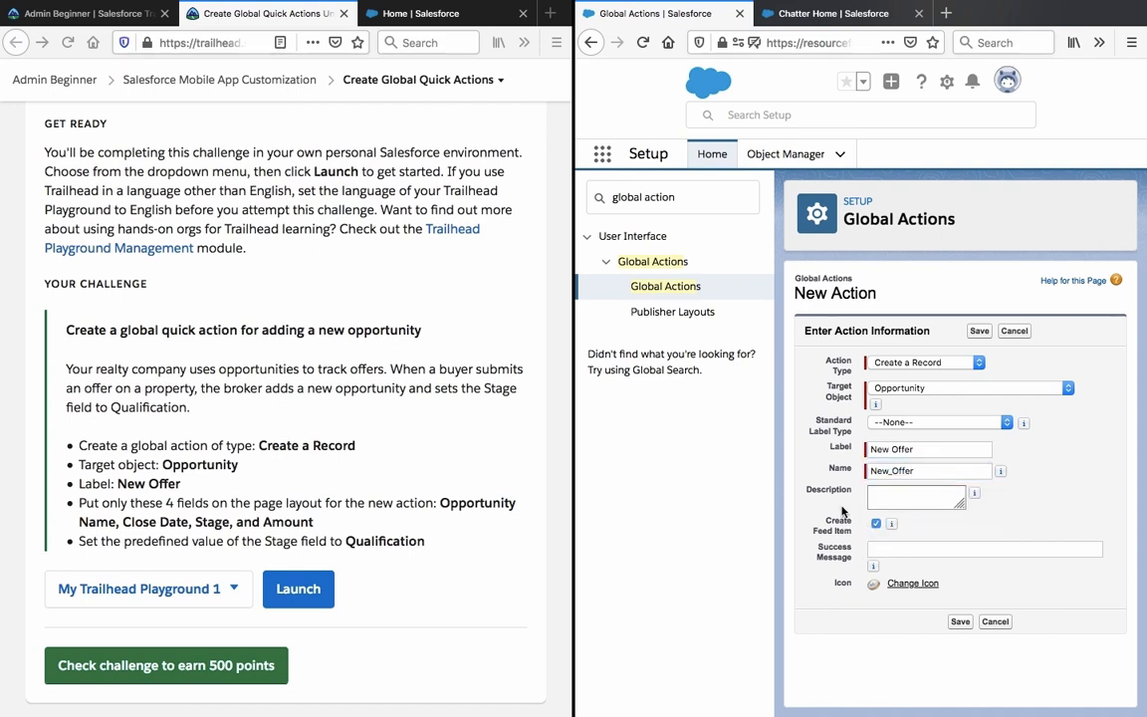
left_click(453, 509)
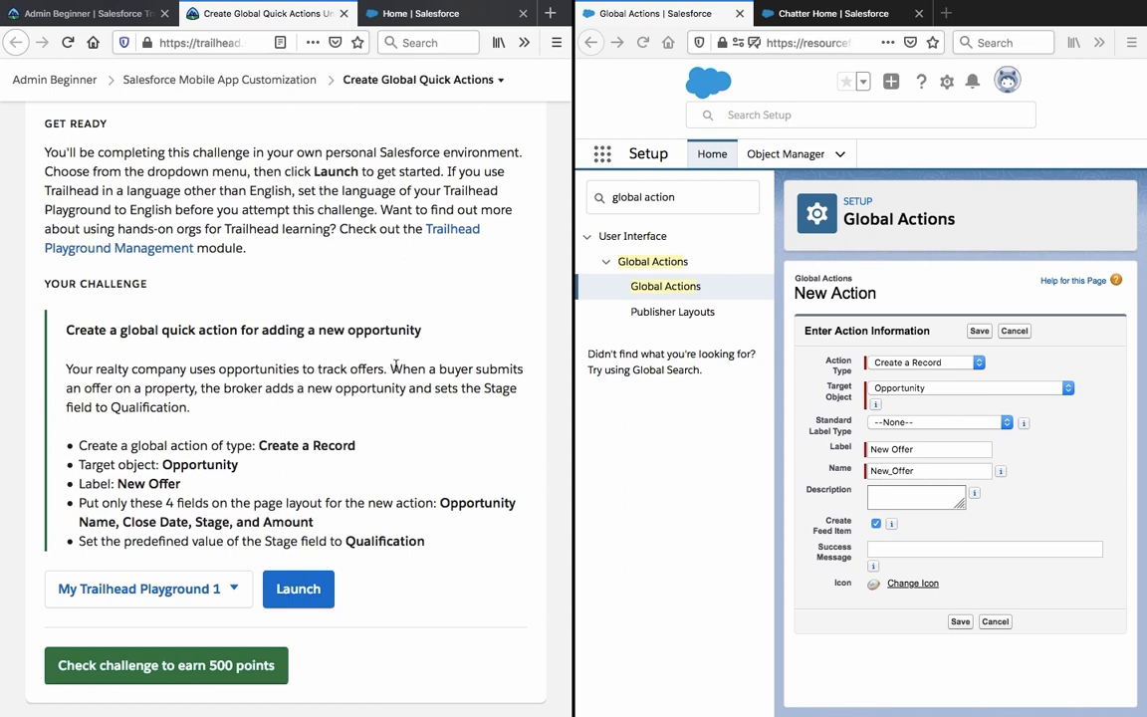
left_click_drag(390, 368, 386, 407)
key("super+c")
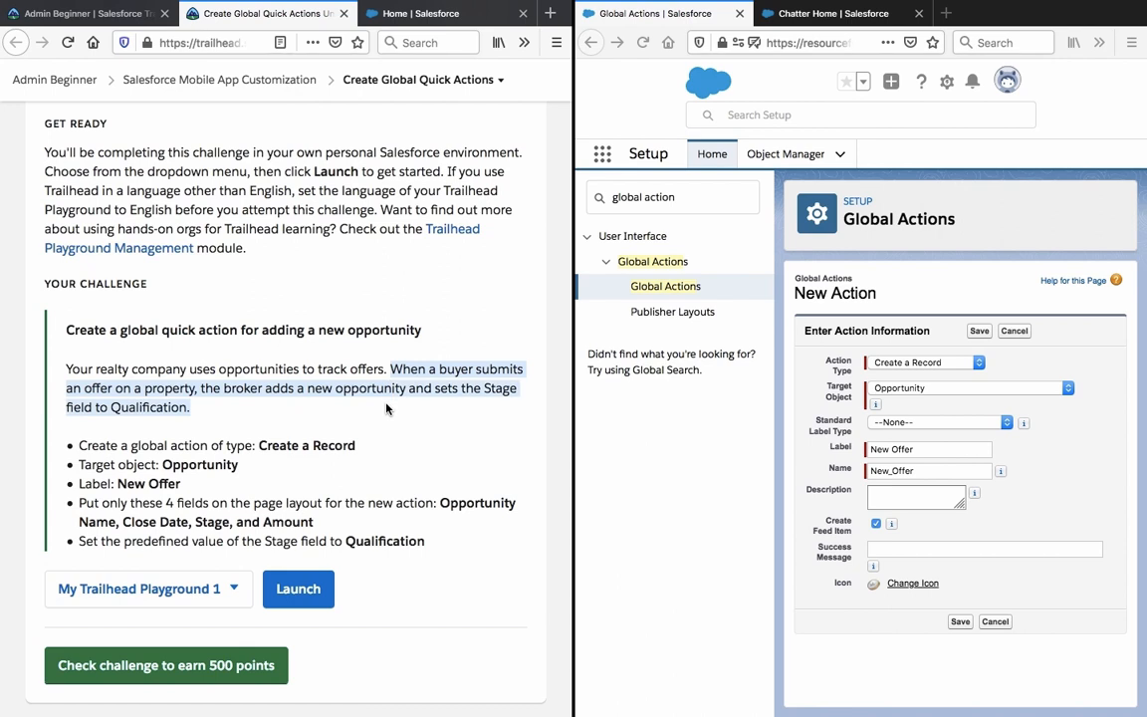
left_click(901, 492)
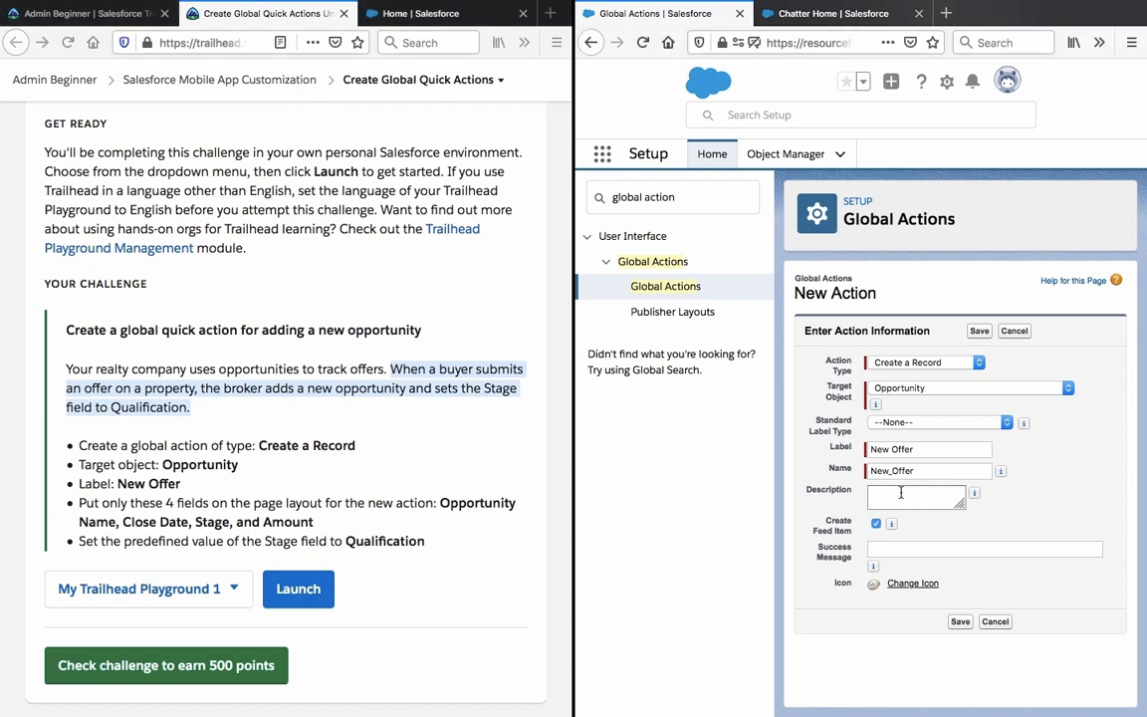
key("super+v")
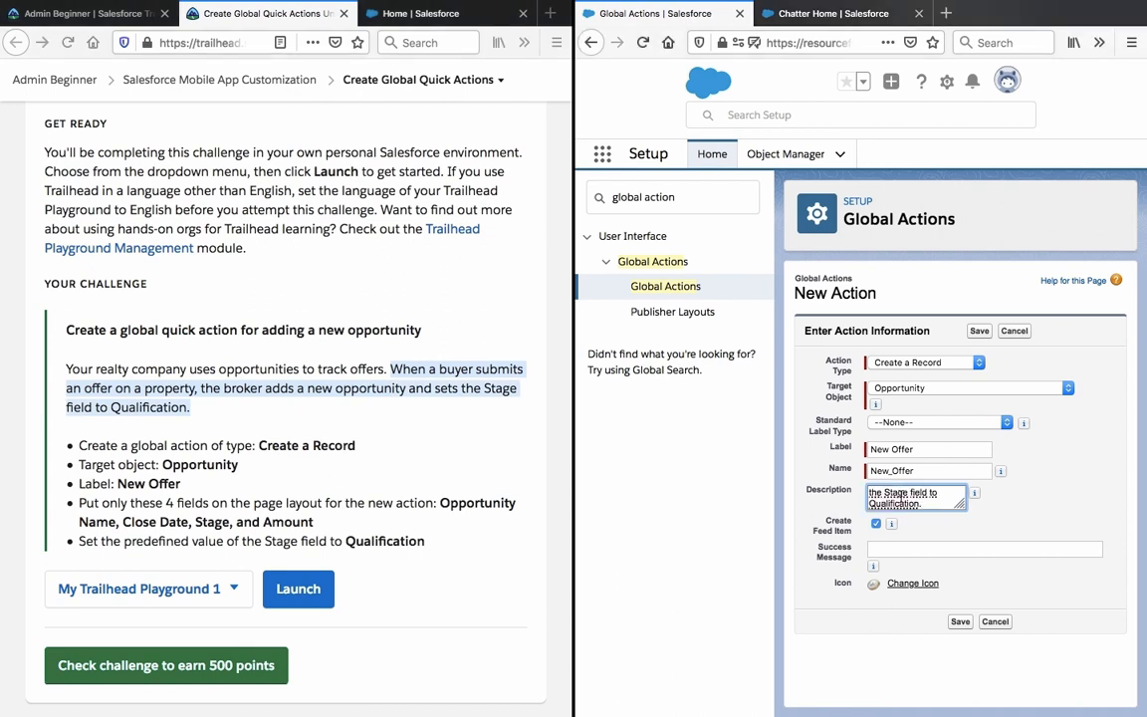
left_click(959, 620)
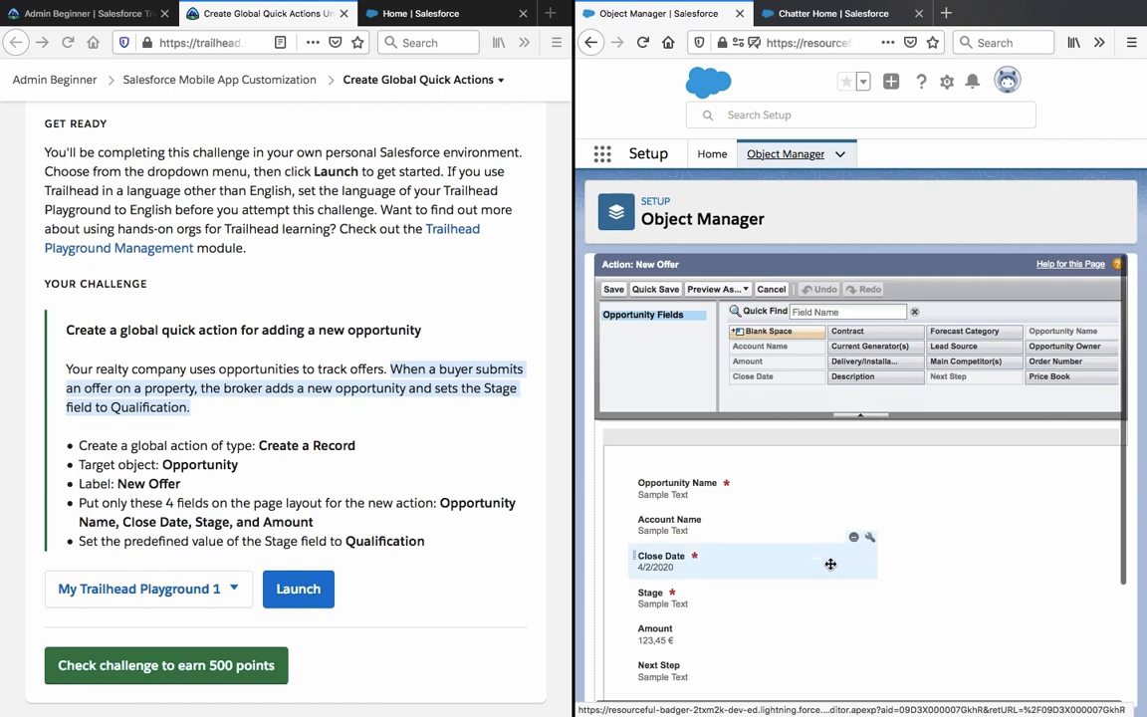
Remove the Account Name and Next Step fields from the New Offer action layout and save the layout.
left_click(393, 502)
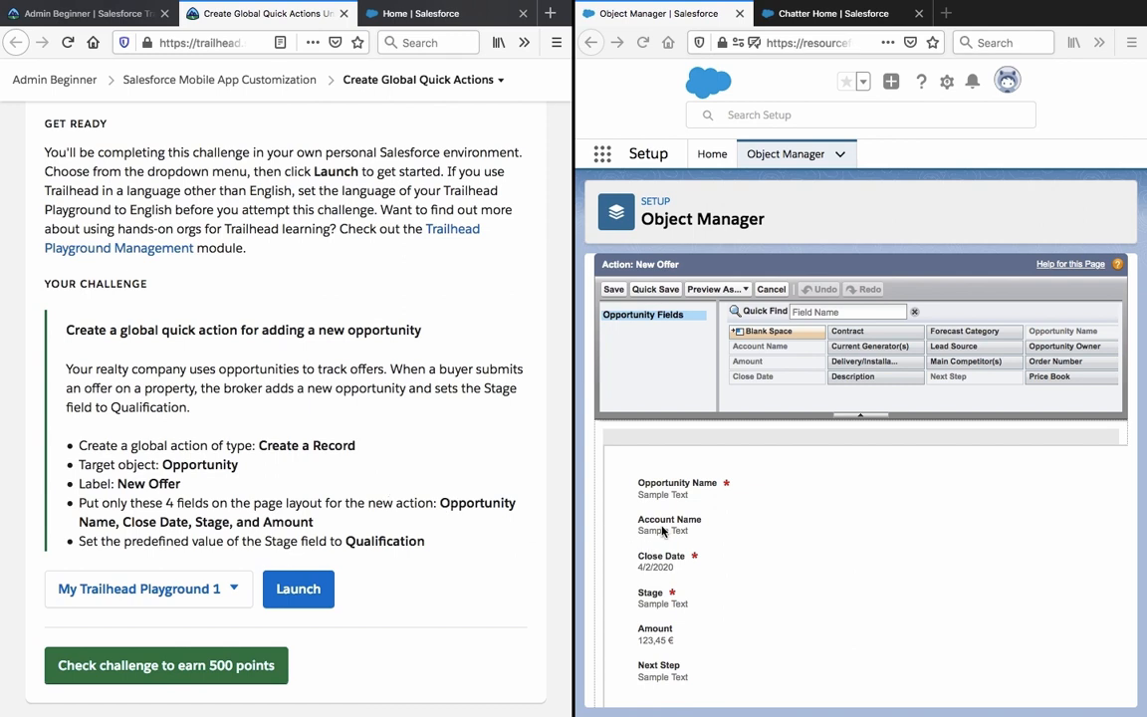
left_click_drag(661, 525, 916, 421)
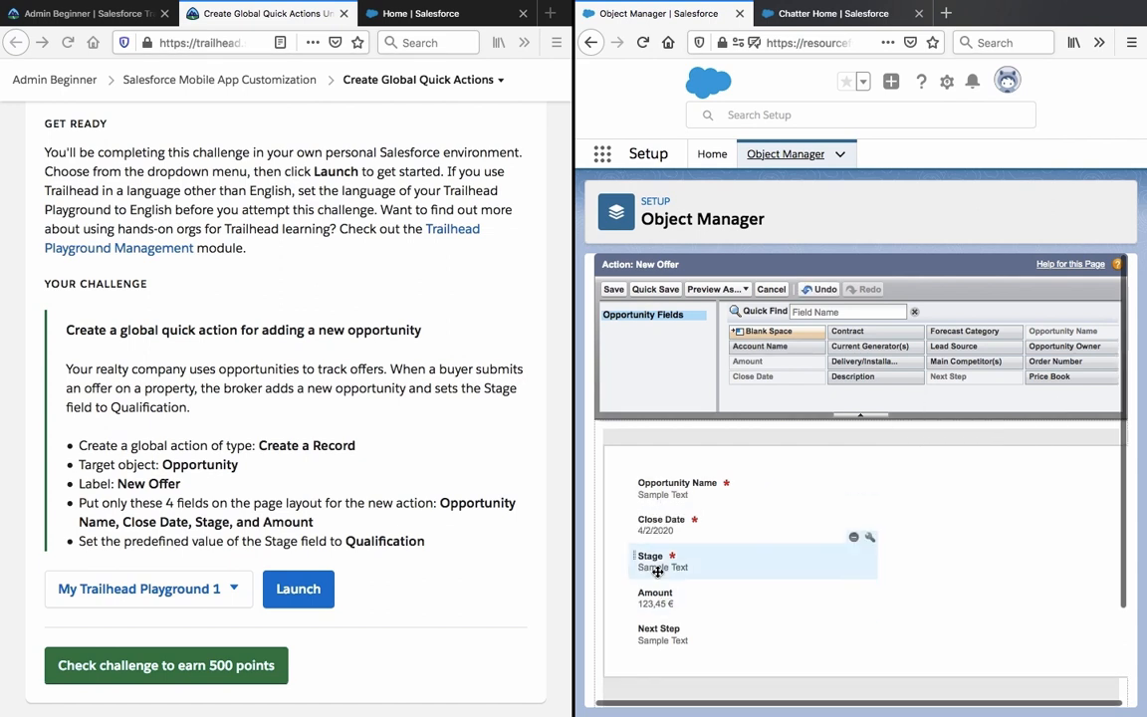
left_click_drag(659, 635, 993, 402)
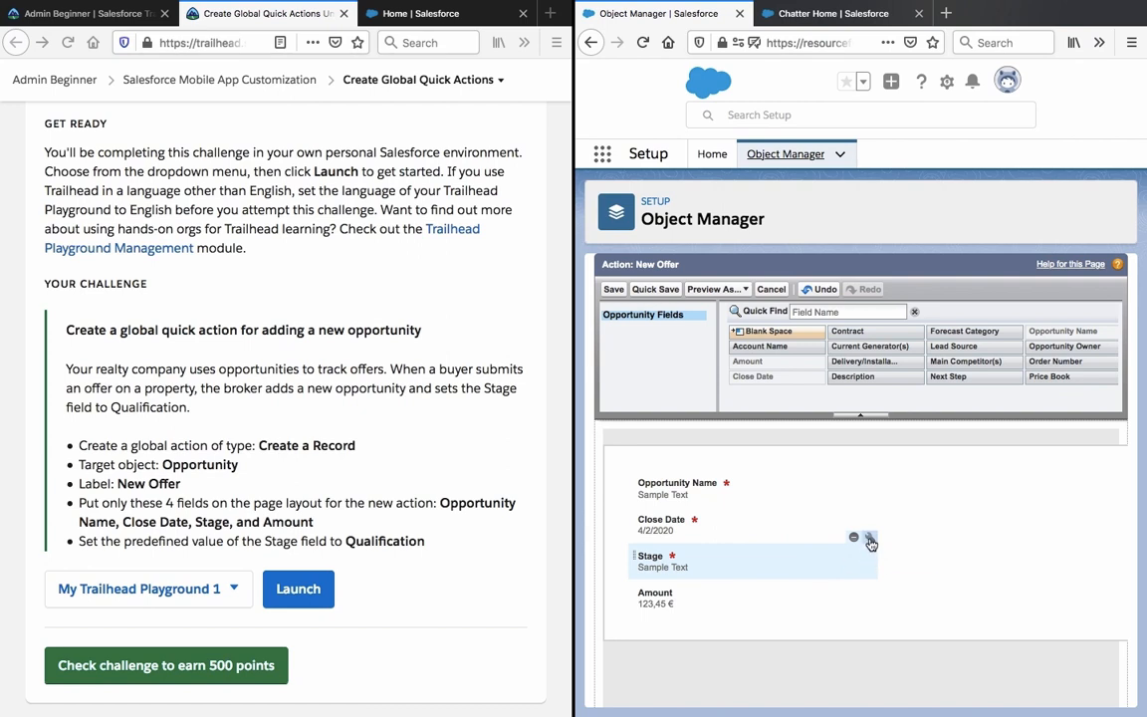
left_click(870, 538)
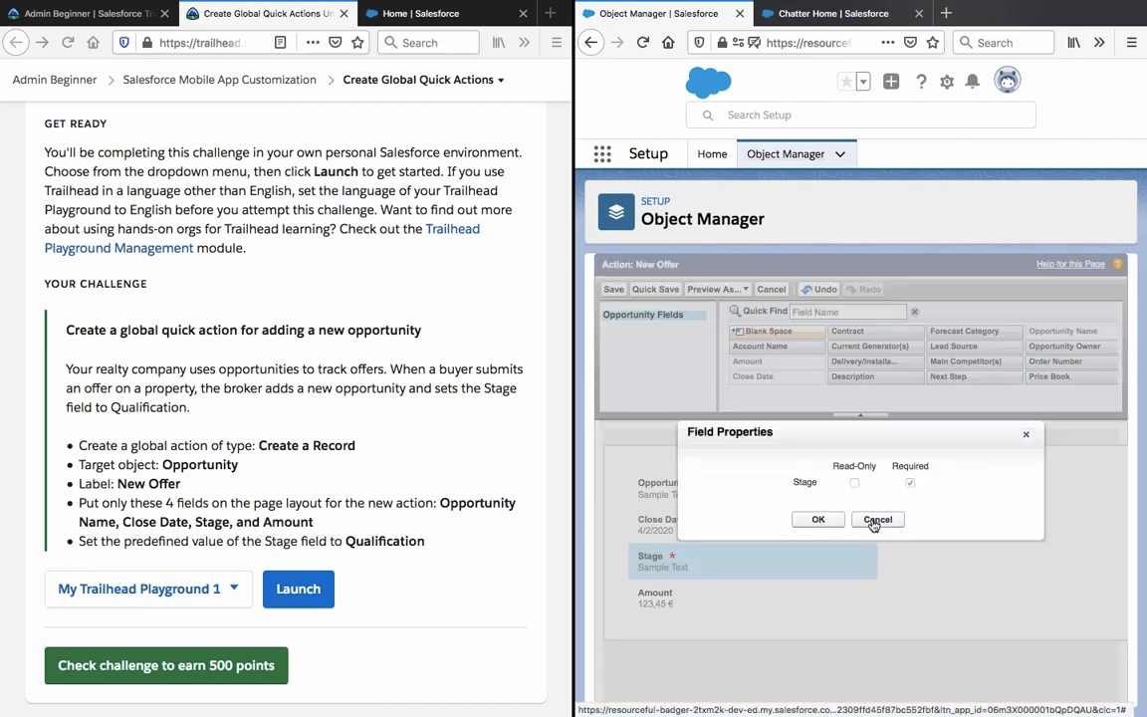
left_click(879, 519)
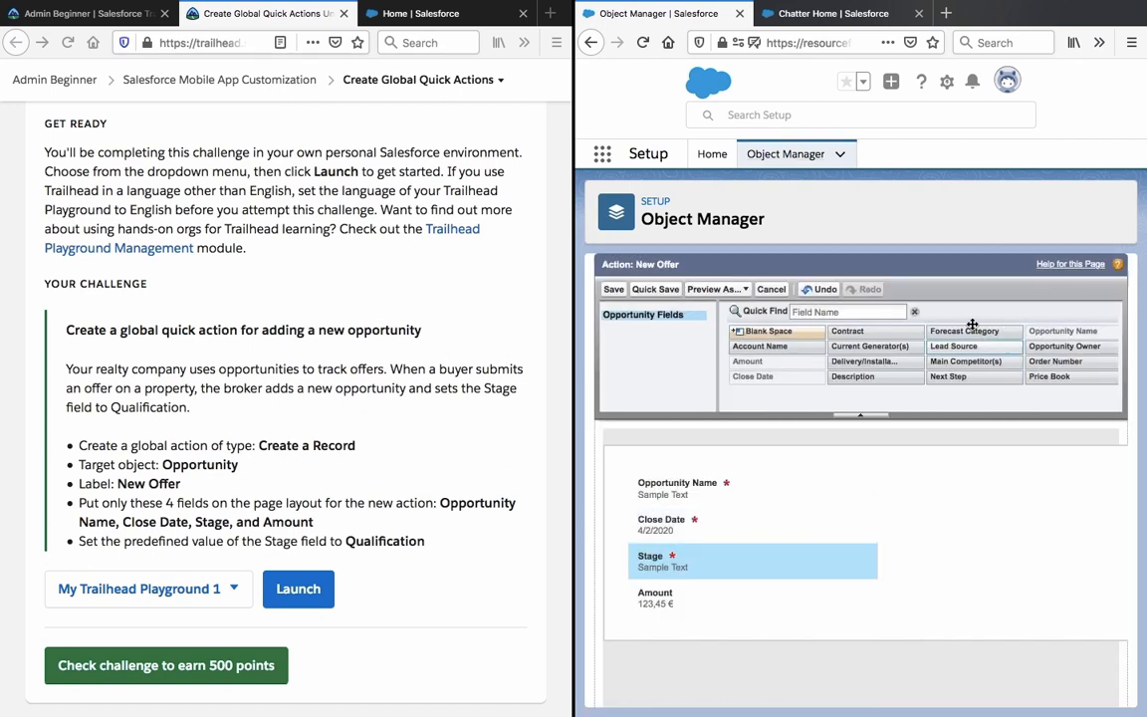
left_click(659, 290)
Leave the layout editor and review the unit's instructions for adding an action to the global publisher layout.
left_click(589, 45)
scroll(466, 212, "up", 1)
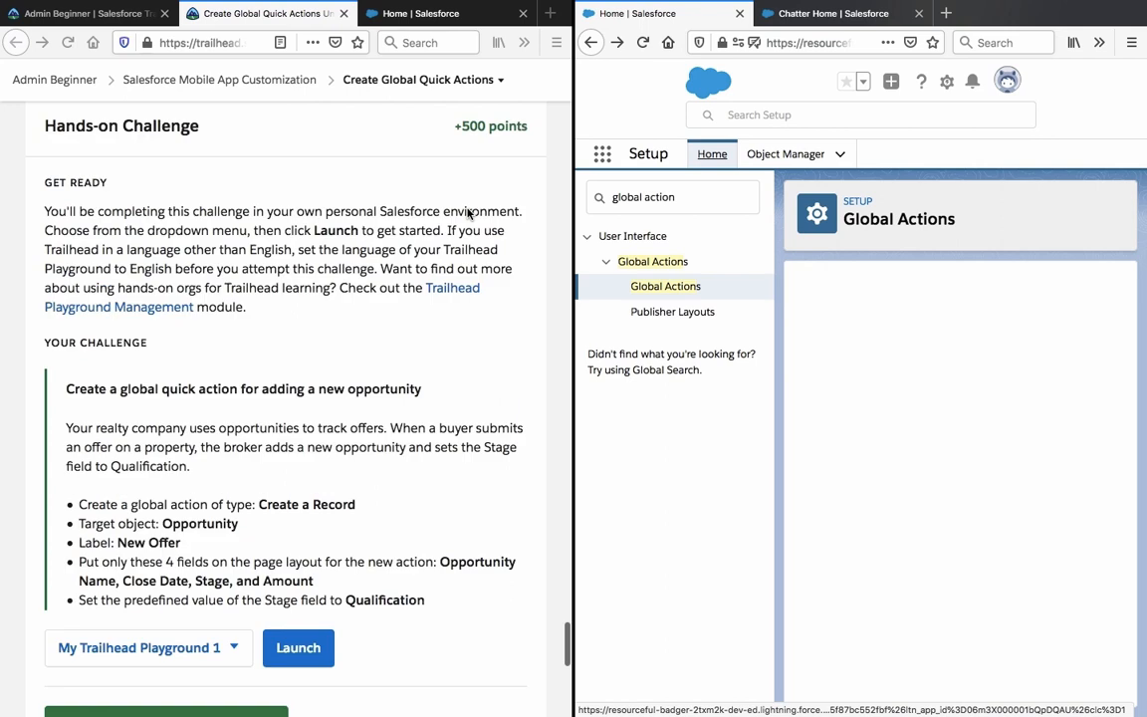
scroll(468, 212, "down", 15)
scroll(468, 215, "up", 3)
scroll(468, 212, "up", 10)
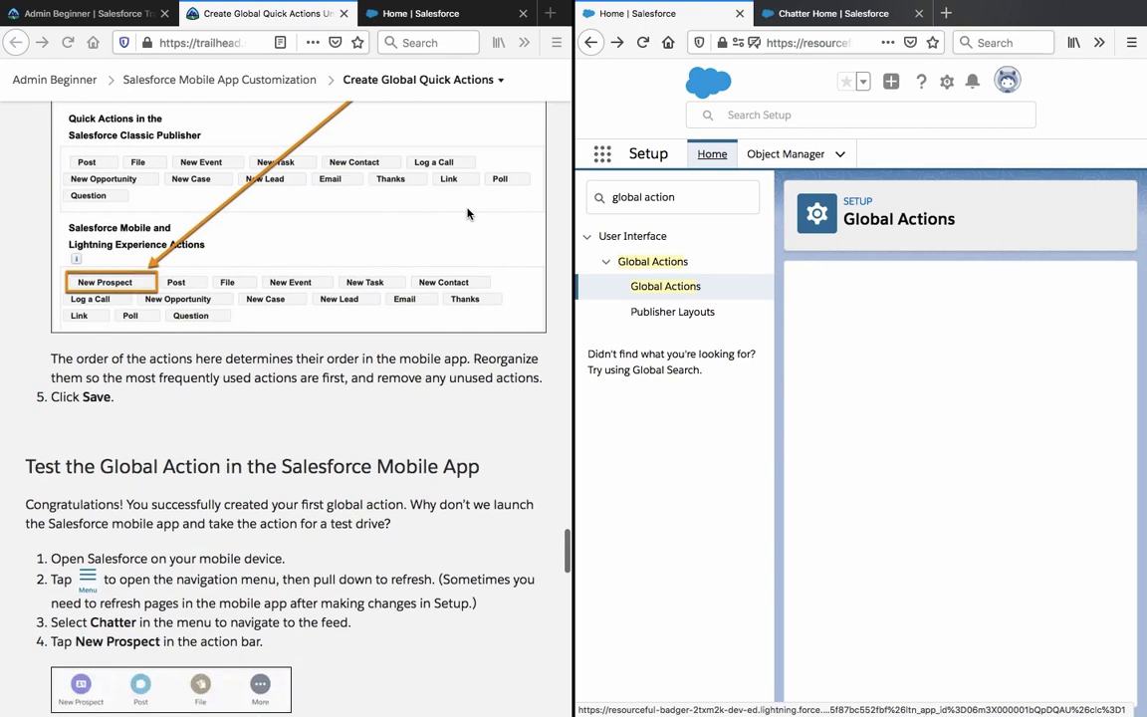
scroll(468, 212, "up", 6)
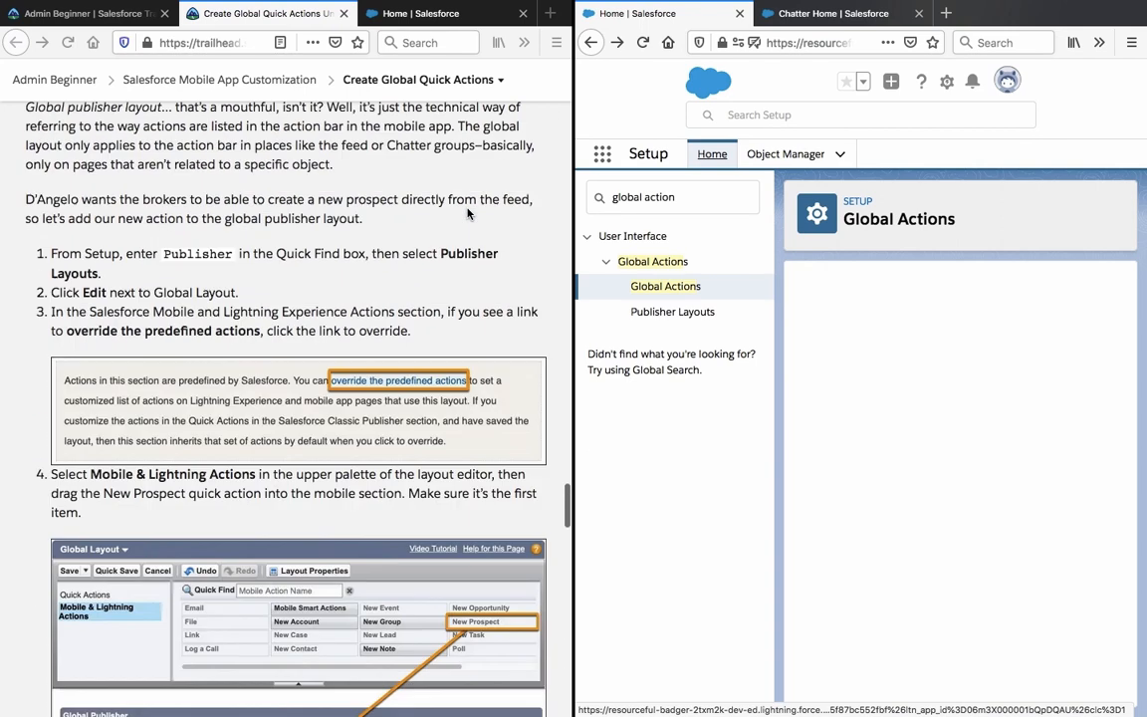
scroll(468, 214, "down", 5)
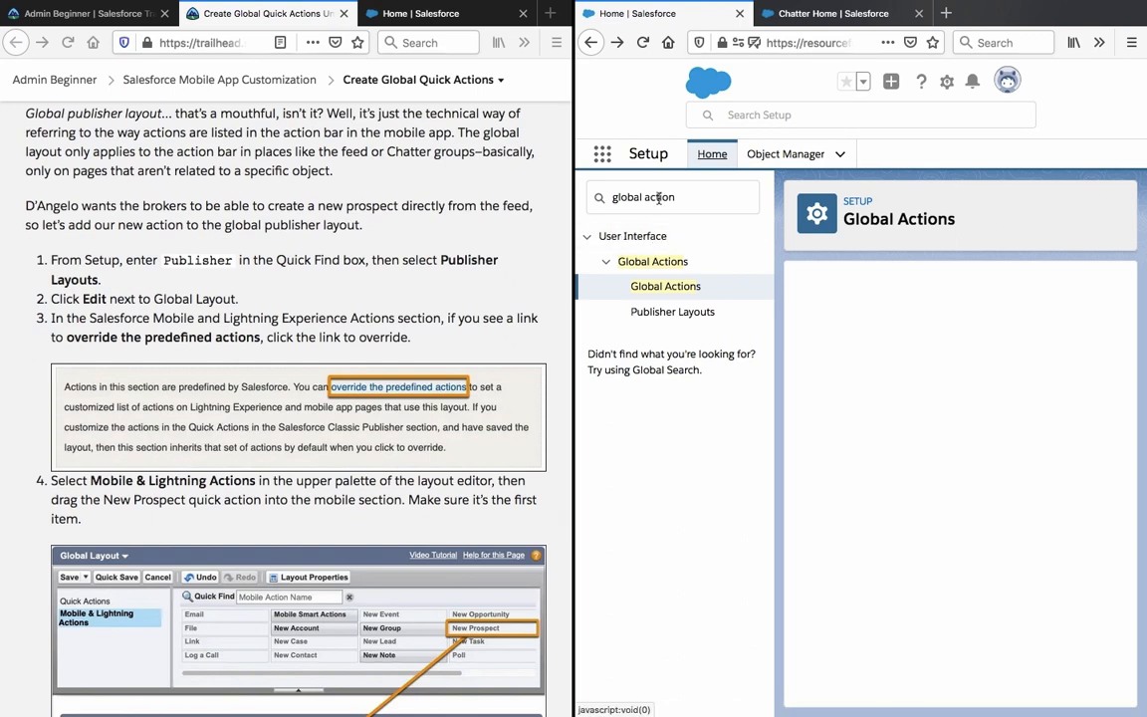
type("p")
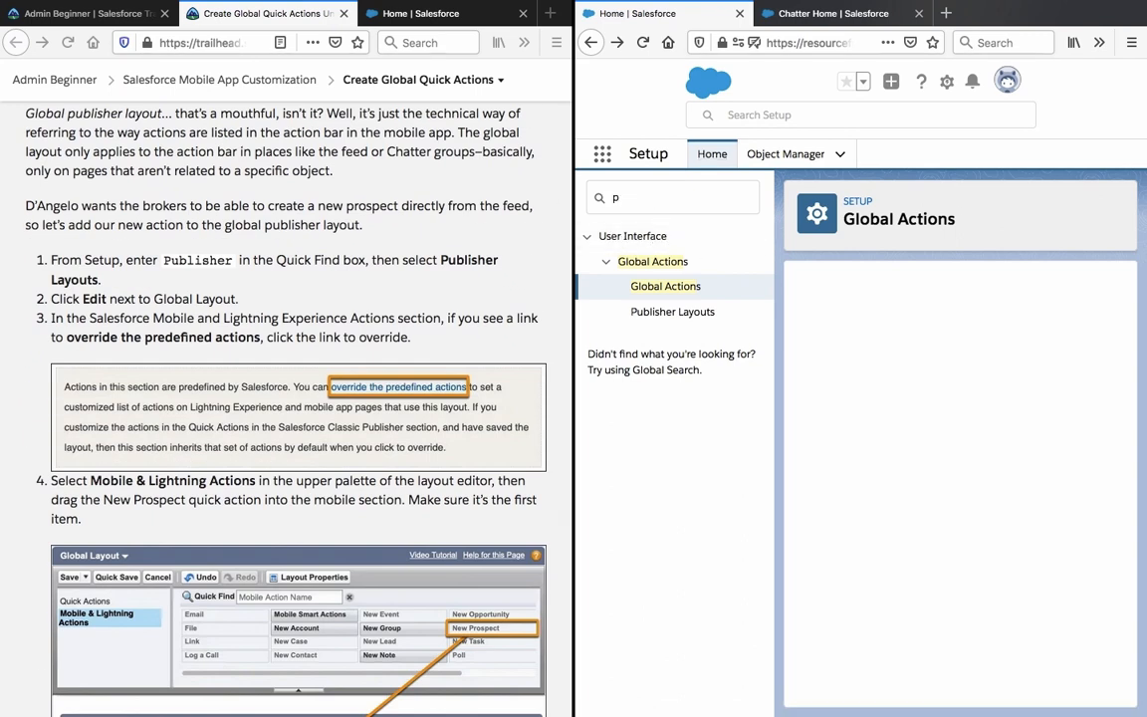
type("ubli")
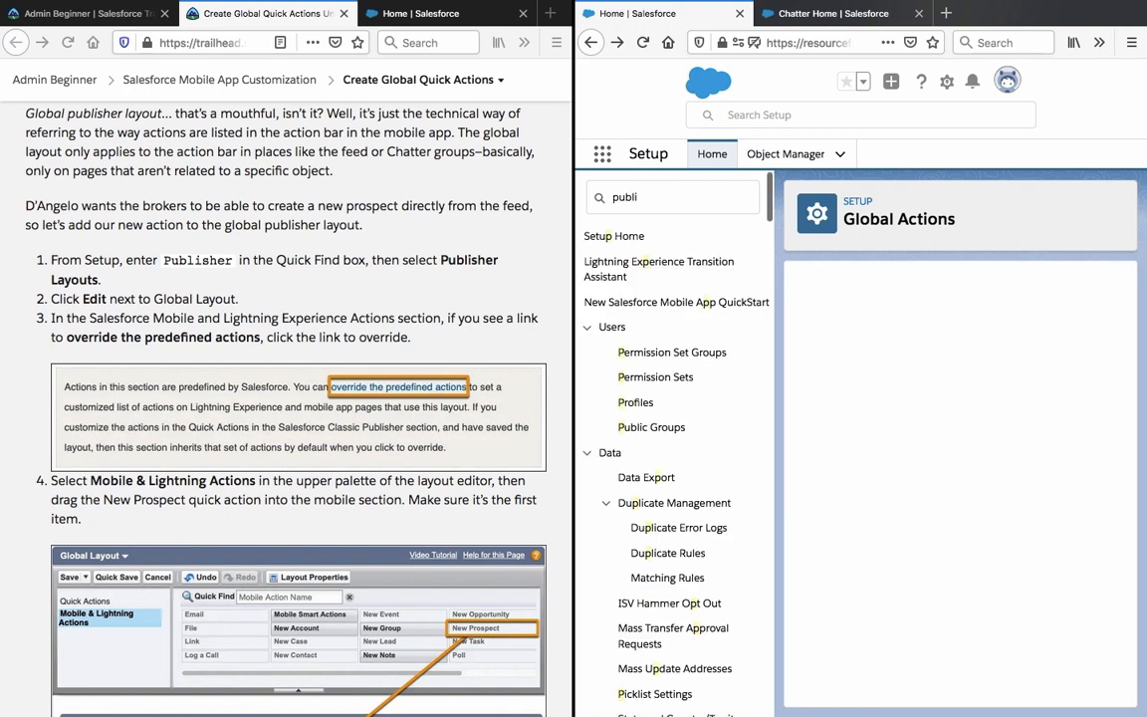
type("sher")
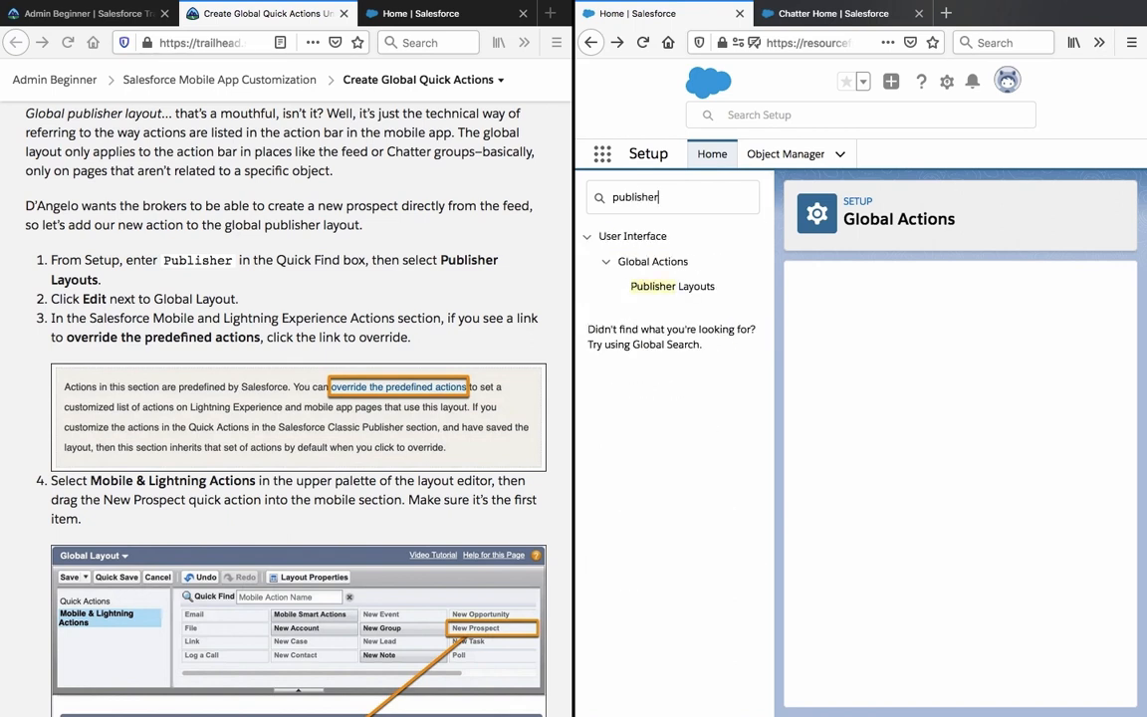
left_click(661, 288)
scroll(433, 409, "down", 3)
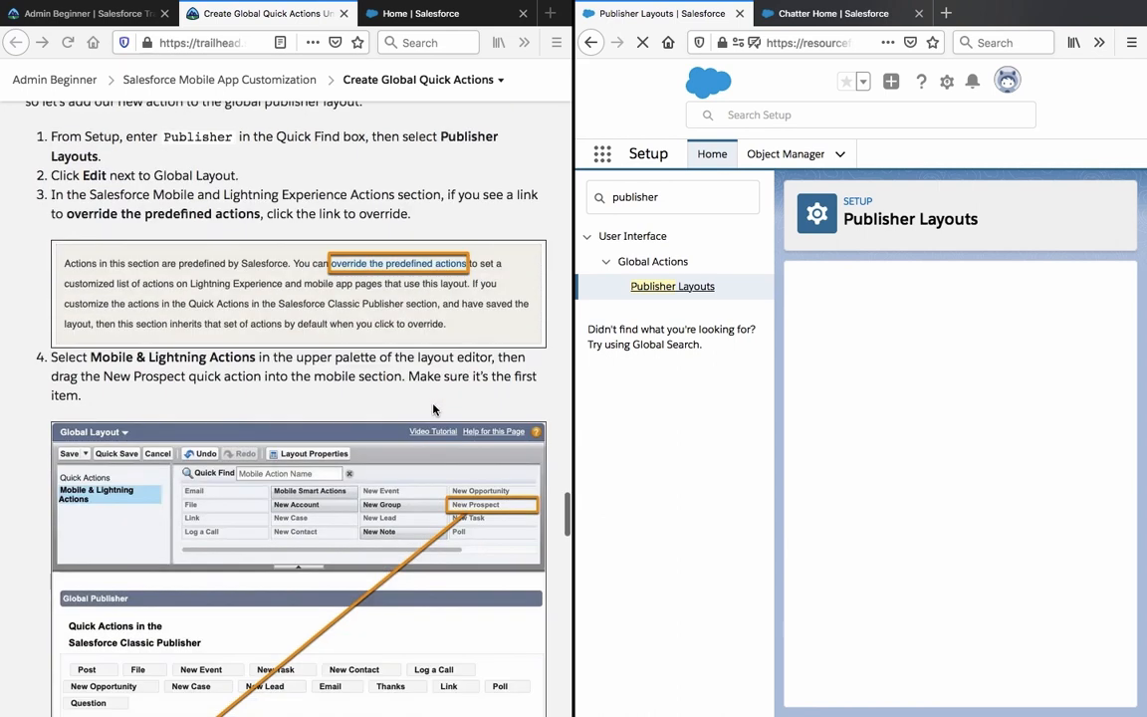
scroll(433, 409, "down", 5)
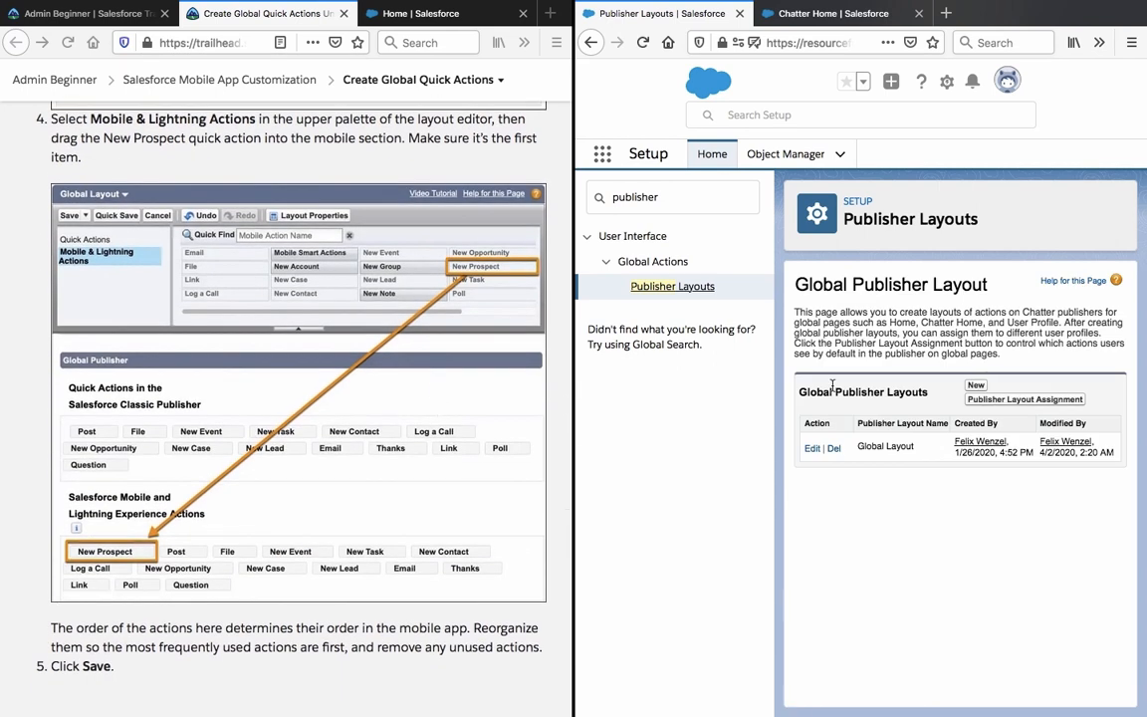
left_click(812, 449)
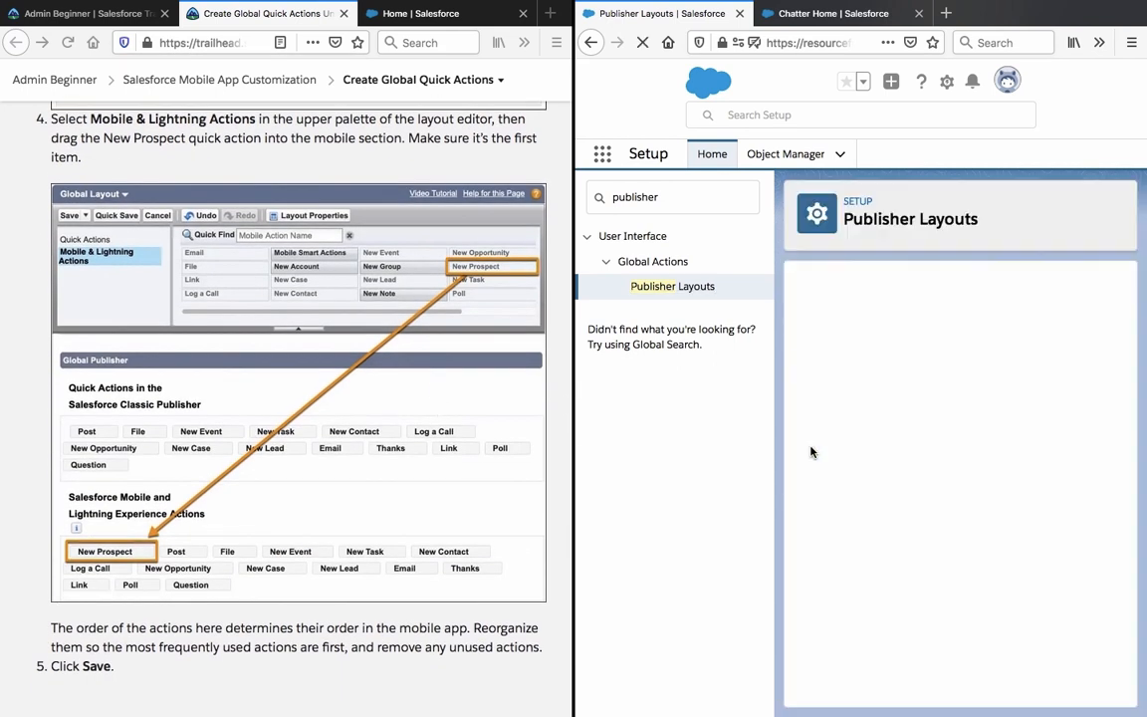
Find the unit's Set Predefined Values section and return to the Global Actions list in Setup.
scroll(284, 464, "up", 15)
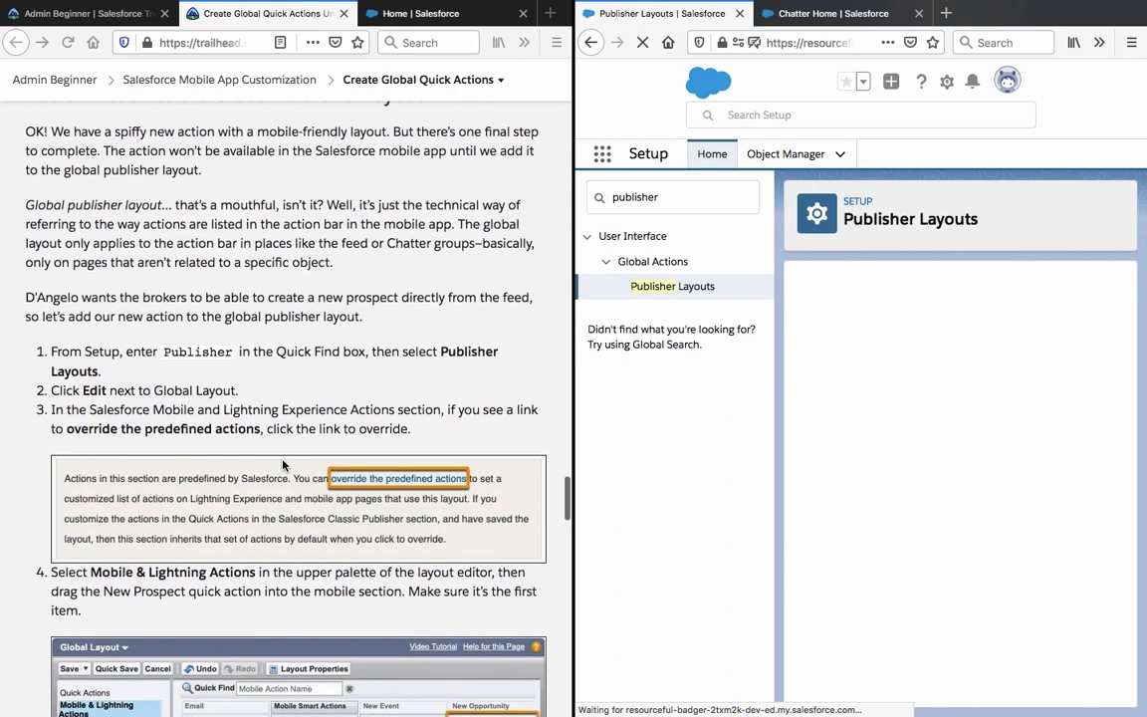
scroll(283, 464, "up", 20)
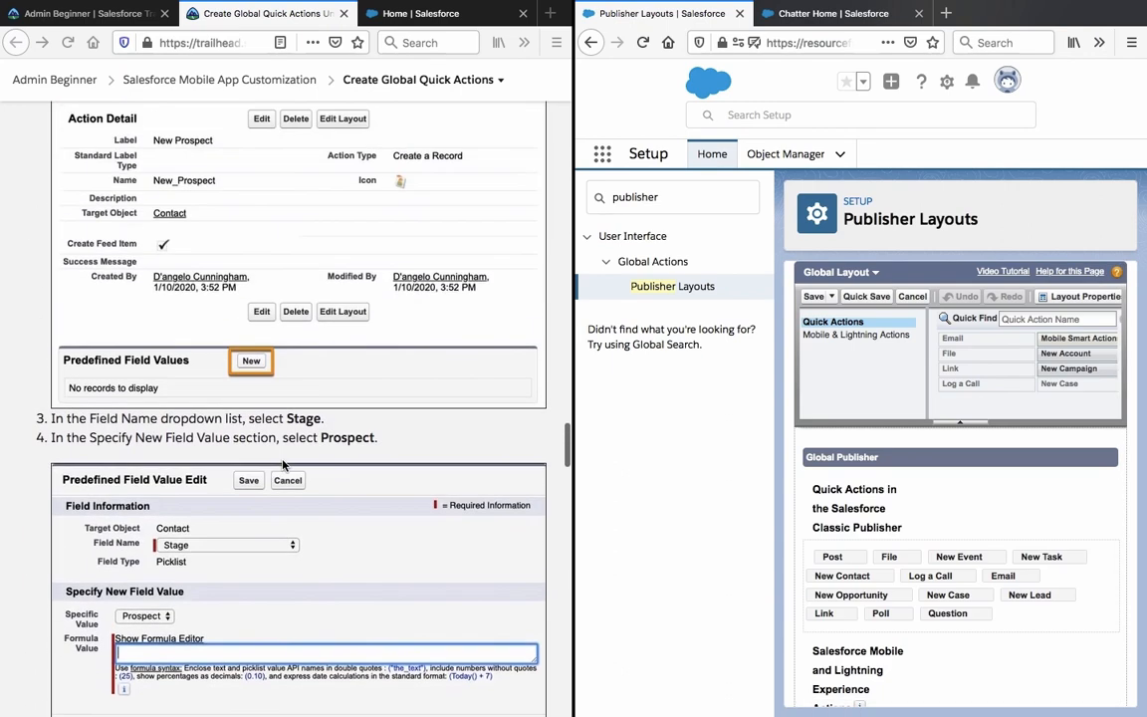
scroll(283, 464, "down", 1)
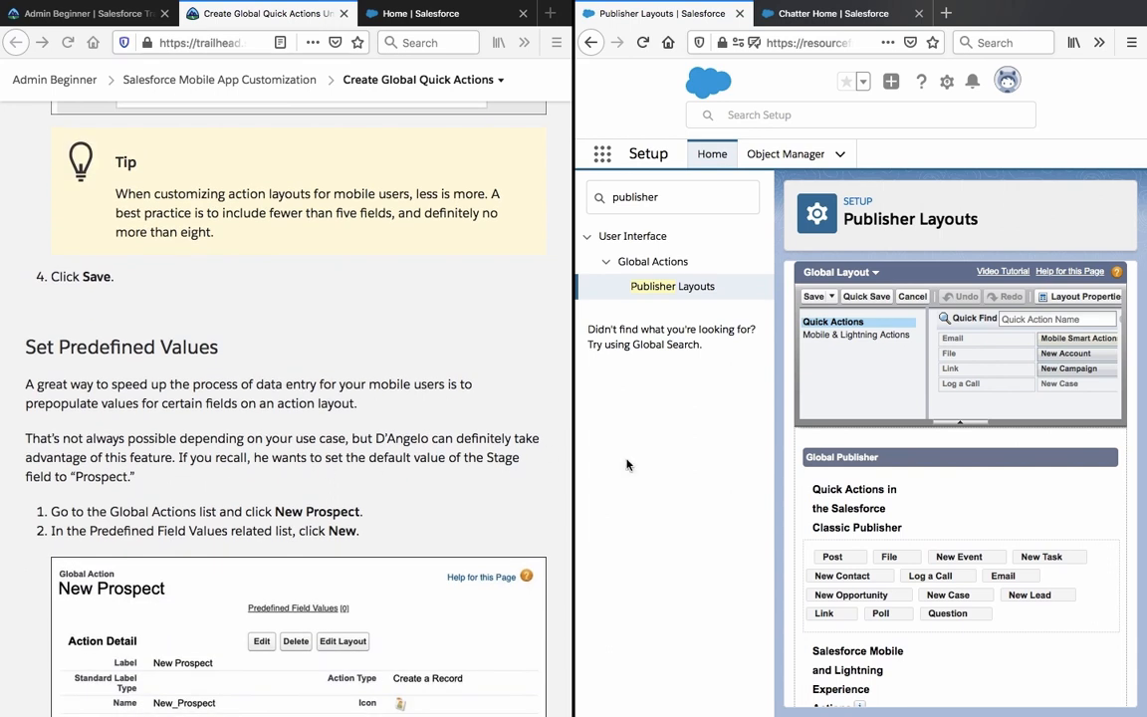
double_click(639, 197)
left_click(589, 42)
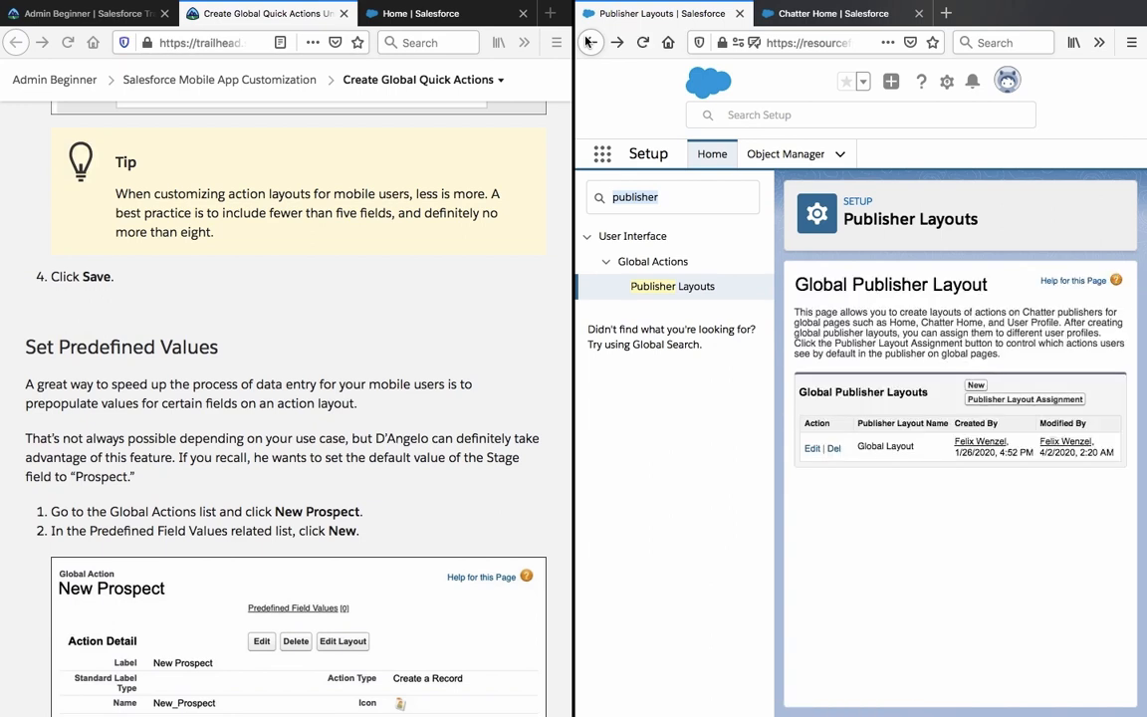
left_click(589, 42)
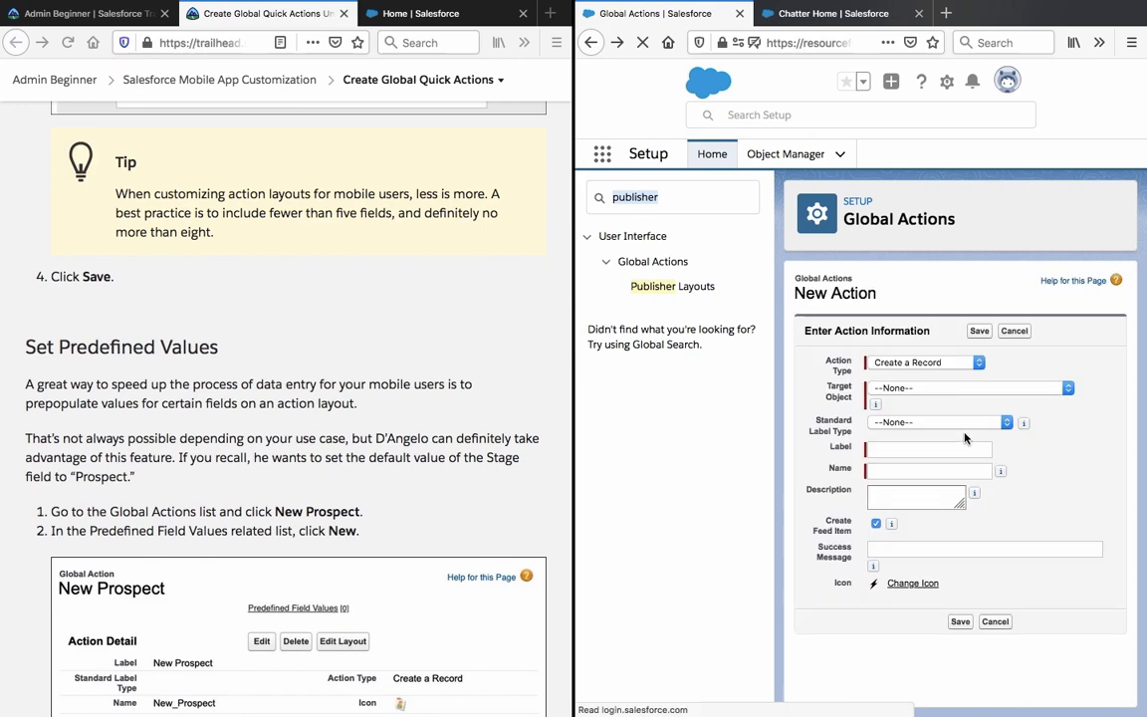
left_click(685, 261)
left_click(685, 261)
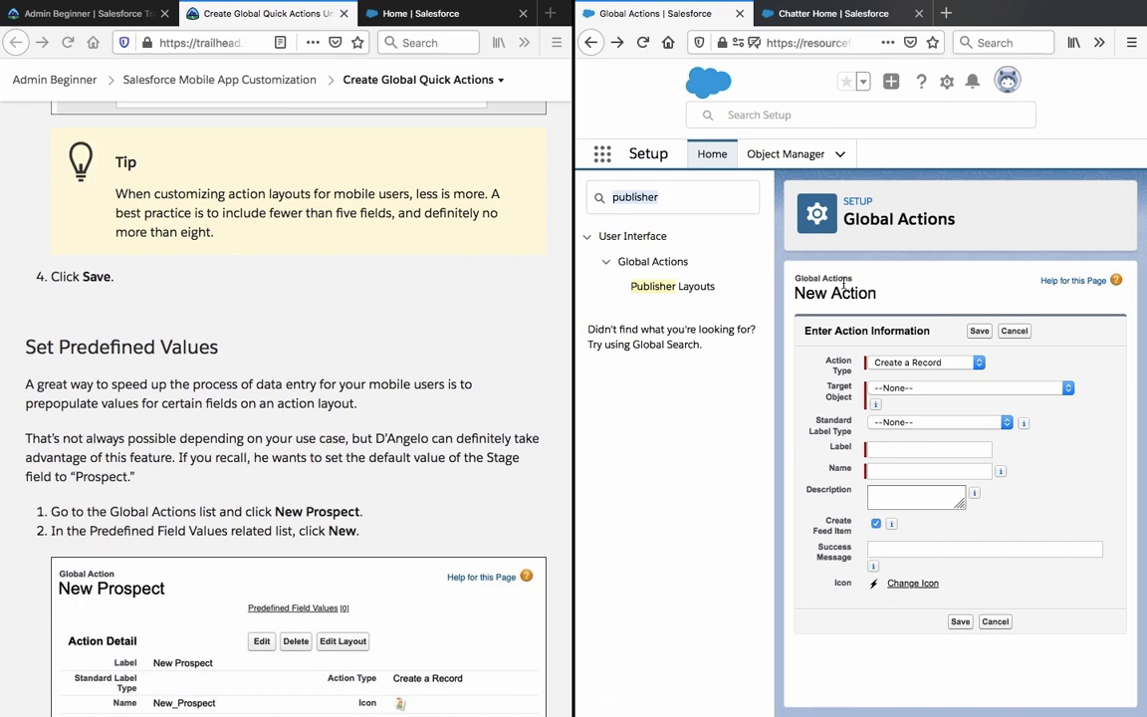
left_click(872, 228)
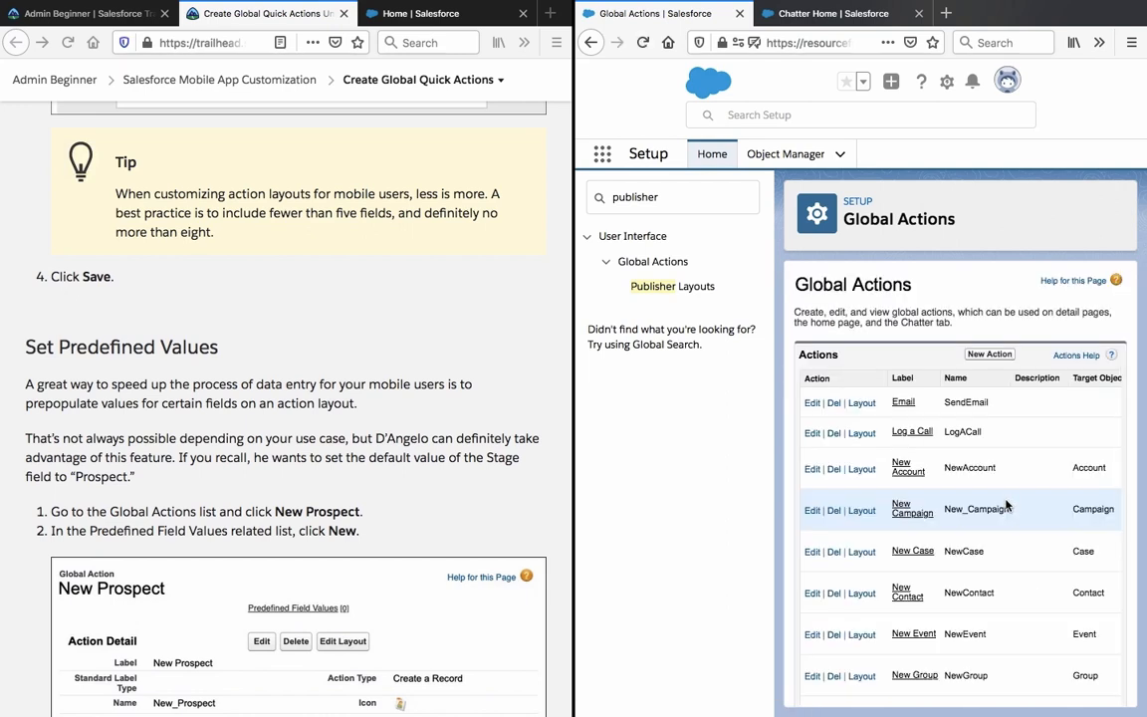
Recheck the challenge requirements and open the New Offer action's detail page from the Global Actions list.
scroll(1005, 506, "down", 3)
scroll(1006, 506, "down", 5)
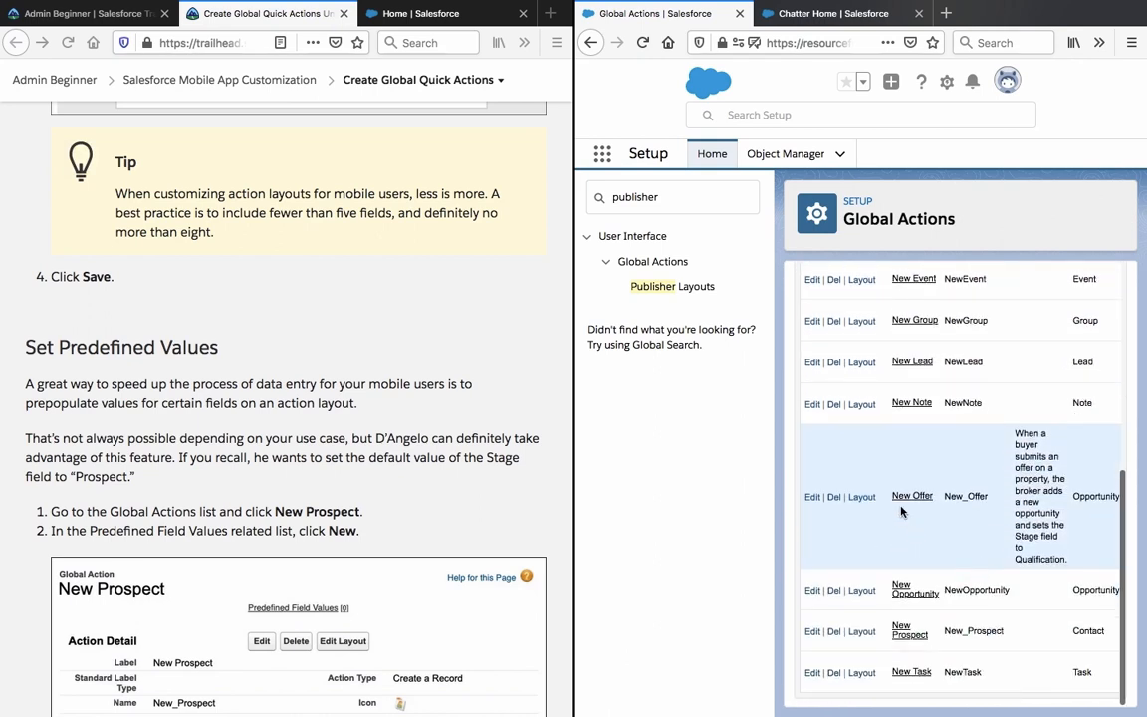
scroll(289, 535, "down", 5)
scroll(284, 538, "down", 15)
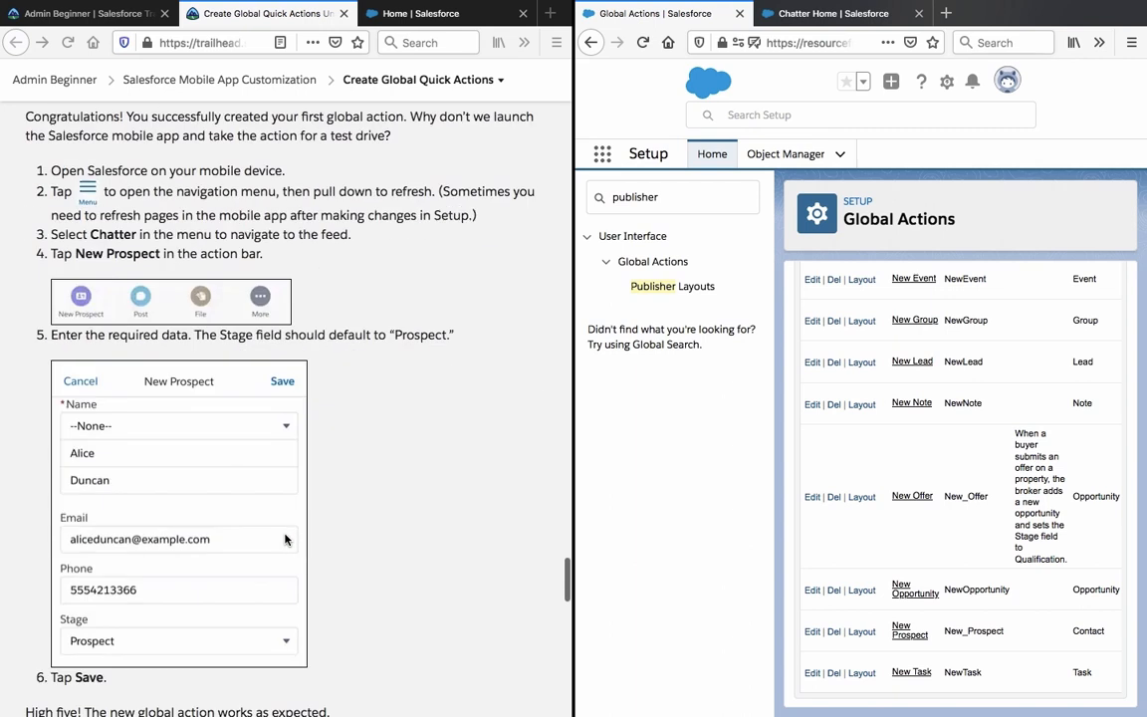
scroll(285, 539, "up", 3)
scroll(285, 539, "up", 5)
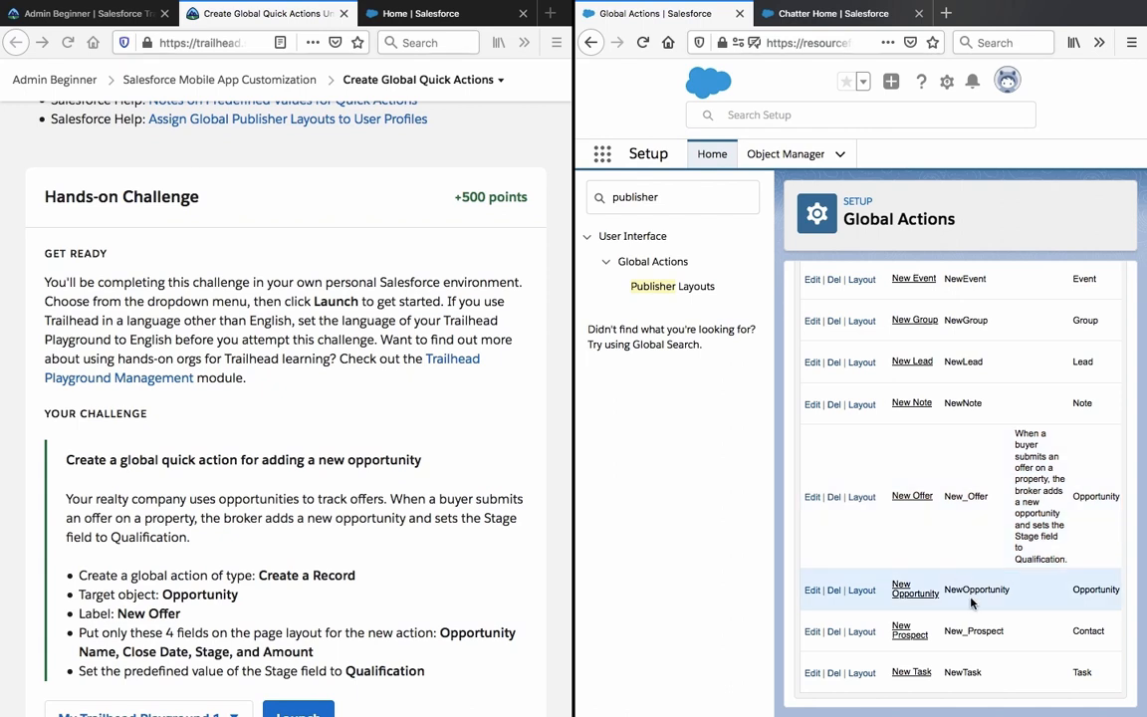
left_click(904, 496)
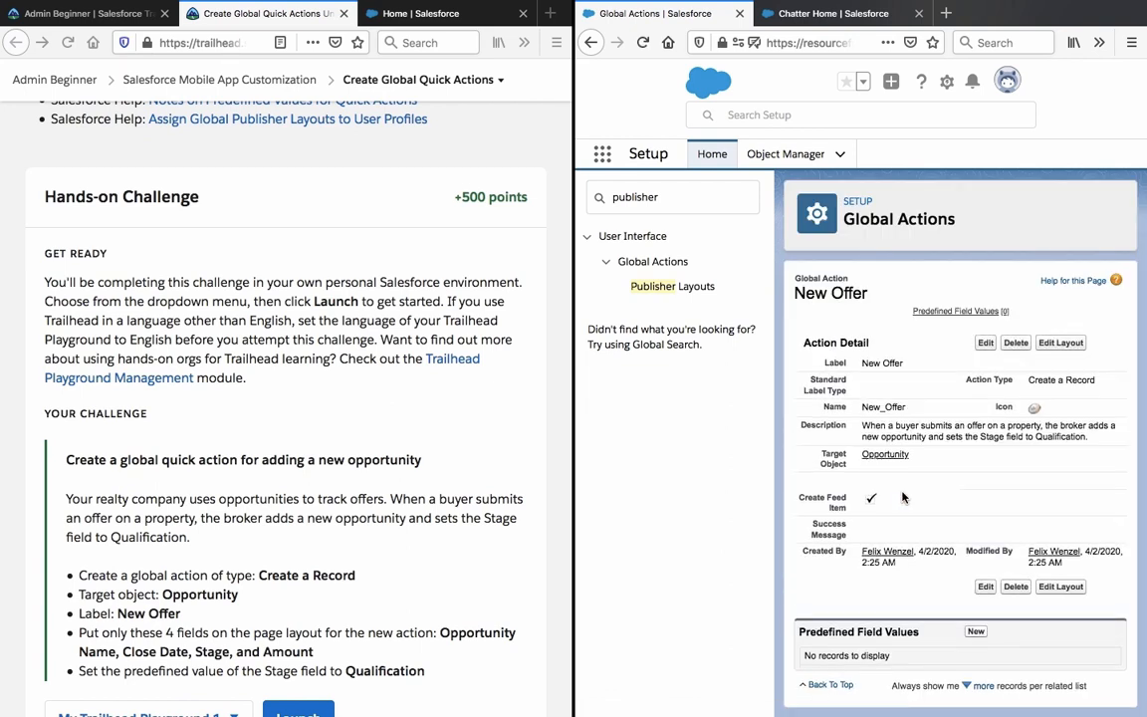
Consult the unit's Set Predefined Values instructions and start a new predefined field value for the New Offer action.
scroll(416, 538, "up", 15)
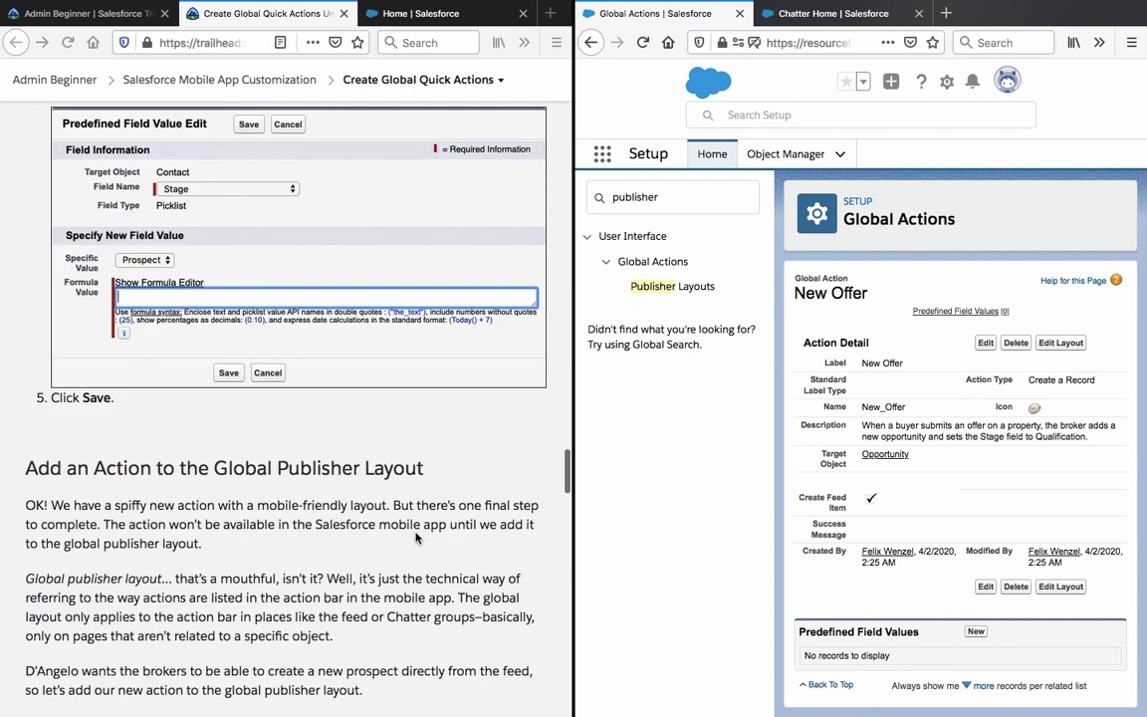
scroll(417, 538, "up", 8)
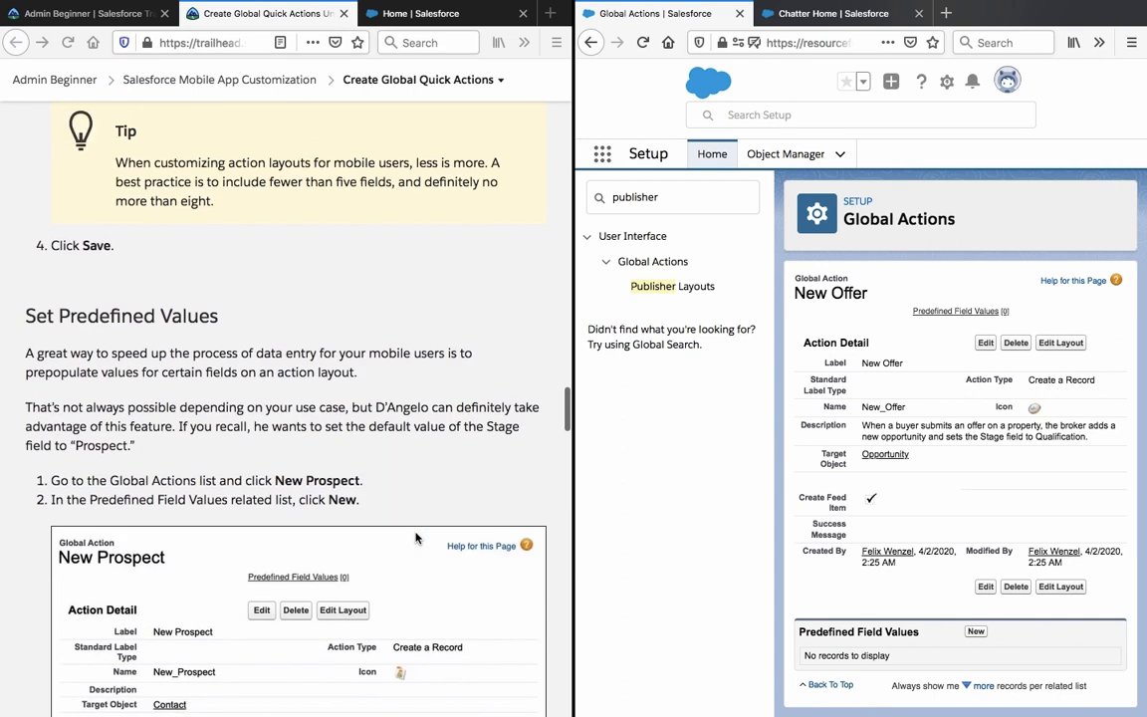
scroll(416, 537, "down", 4)
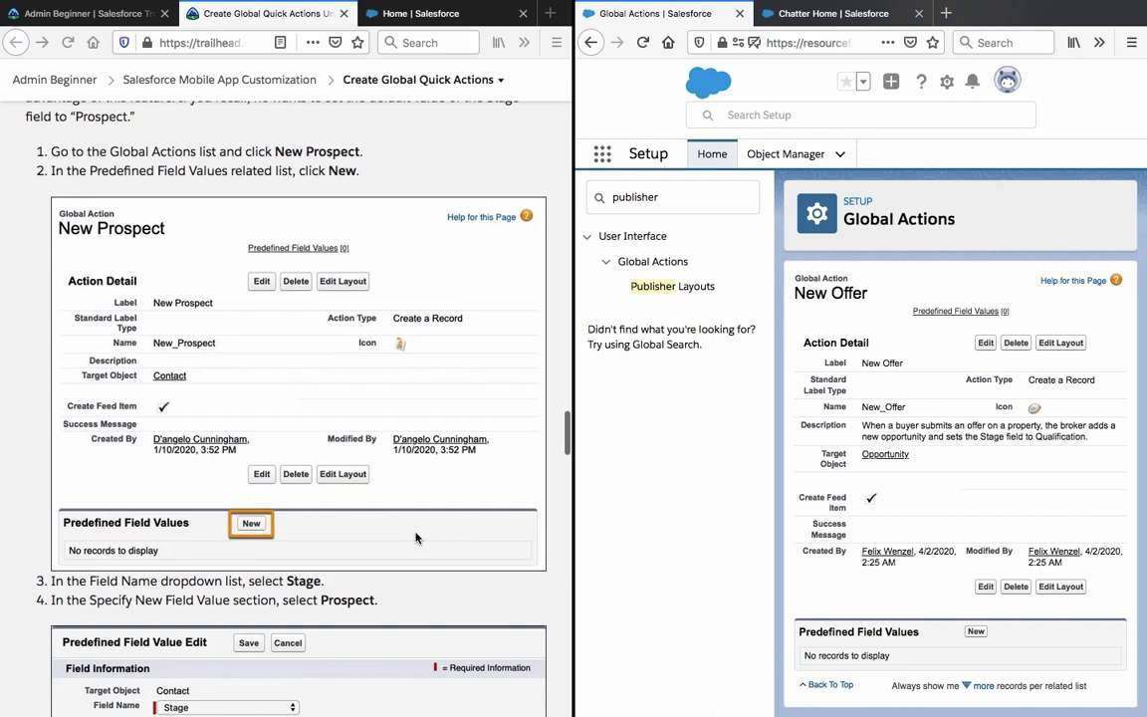
scroll(417, 538, "up", 1)
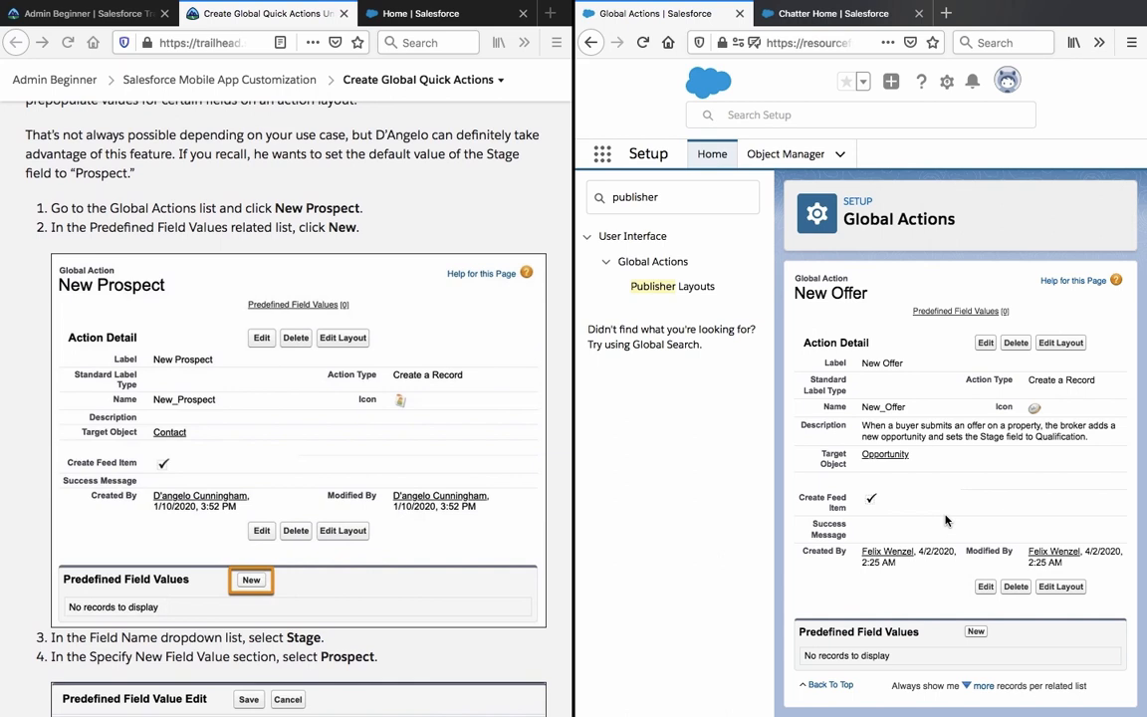
scroll(457, 500, "up", 1)
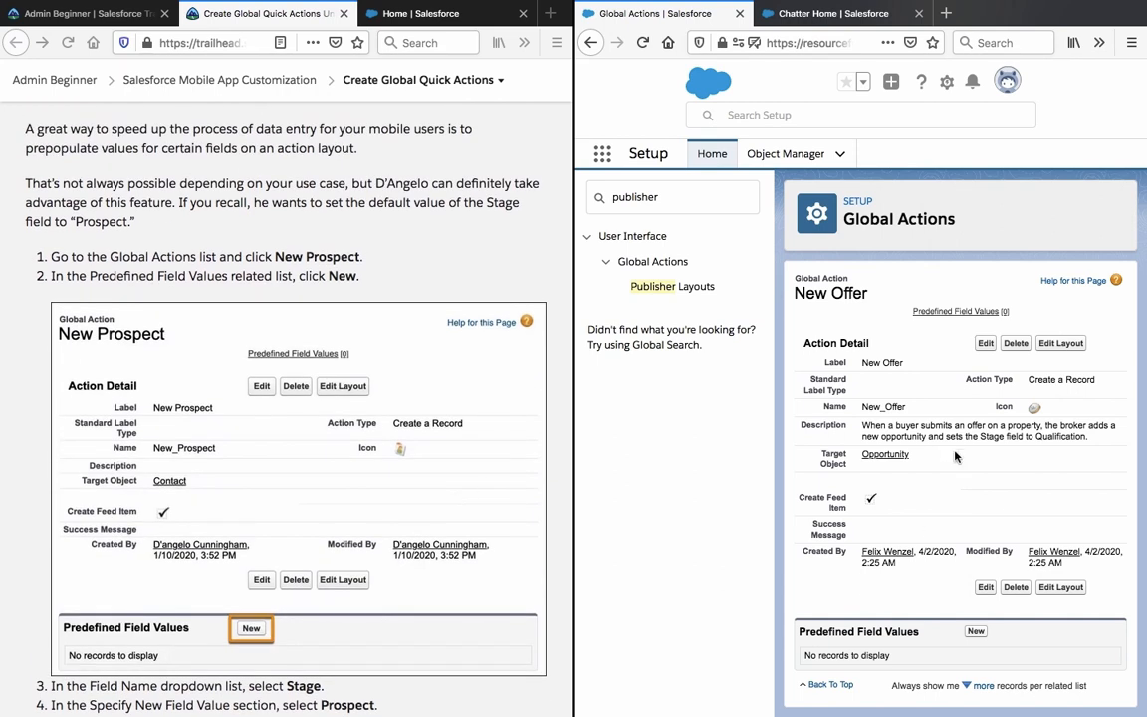
left_click(977, 631)
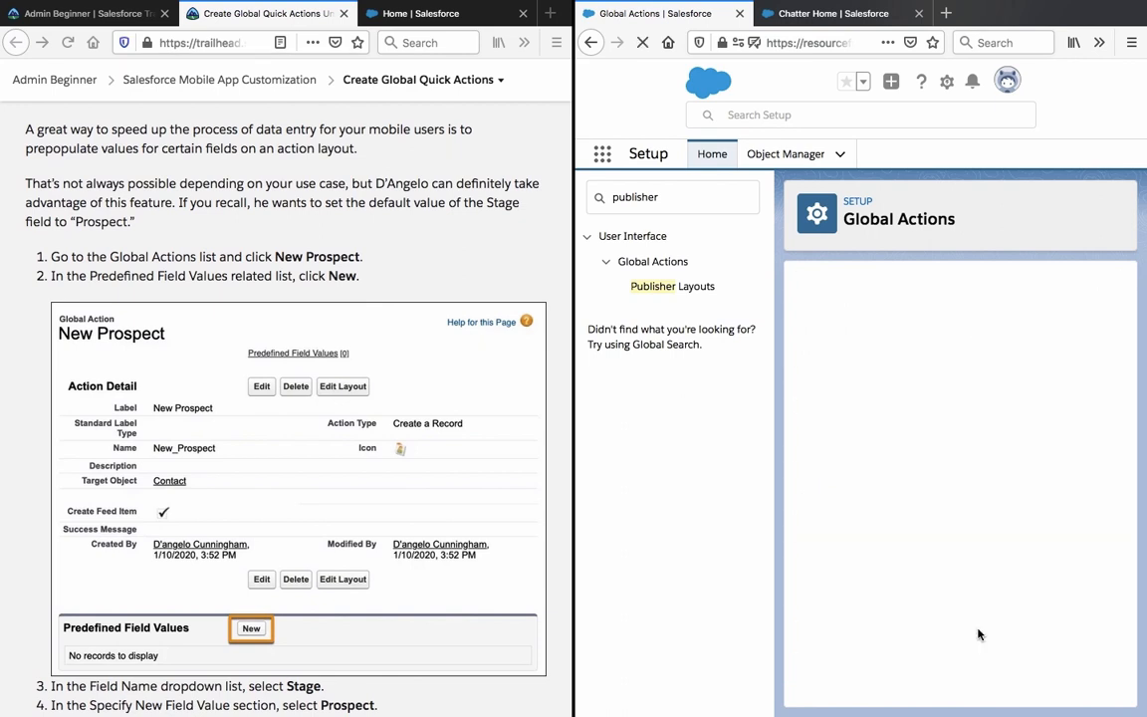
right_click(486, 512)
left_click(484, 485)
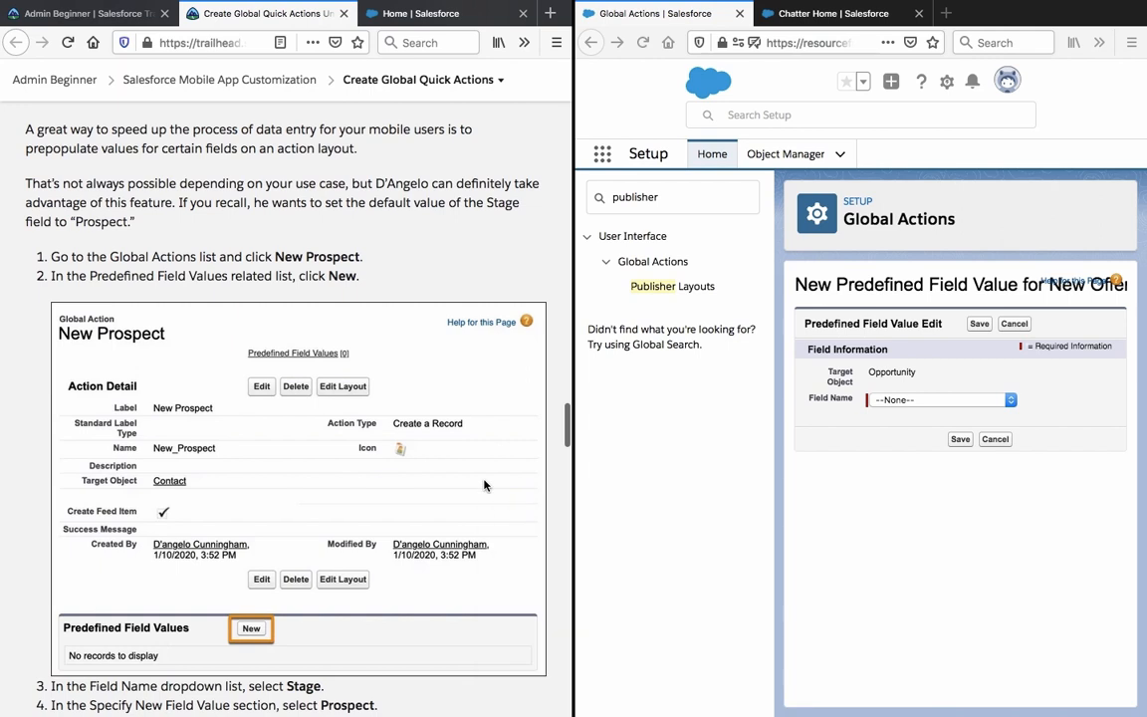
Recheck the challenge requirements for the field and value that must be predefined.
left_click(944, 400)
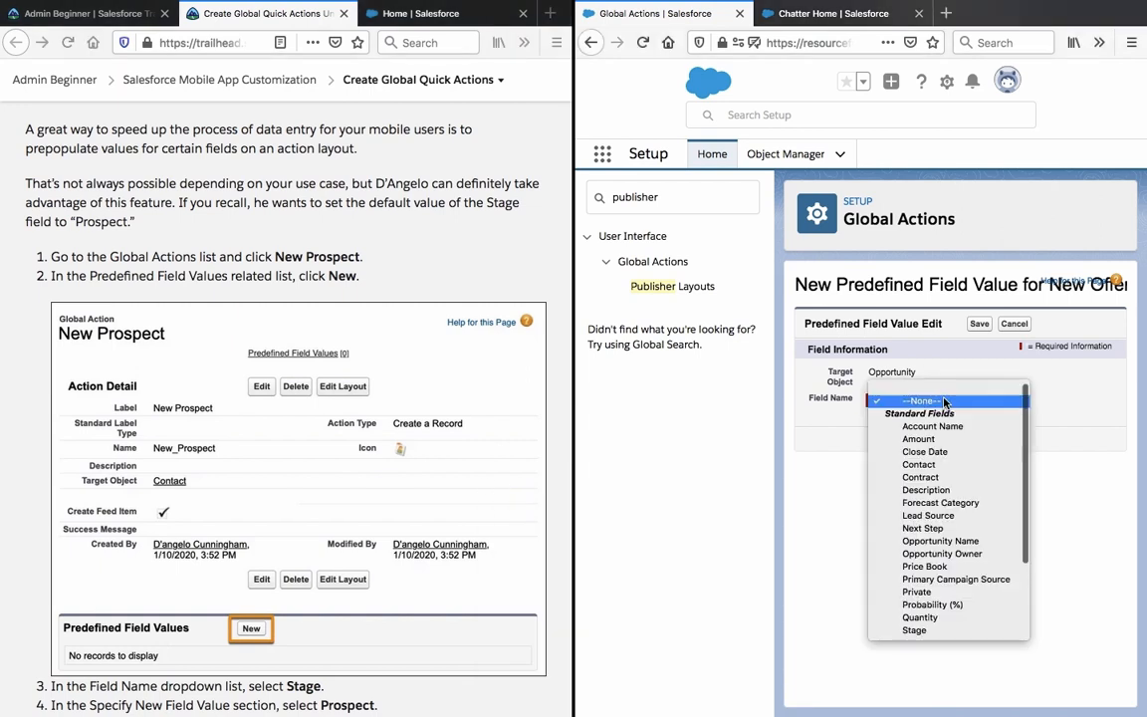
left_click(416, 429)
scroll(438, 431, "down", 20)
scroll(458, 431, "up", 10)
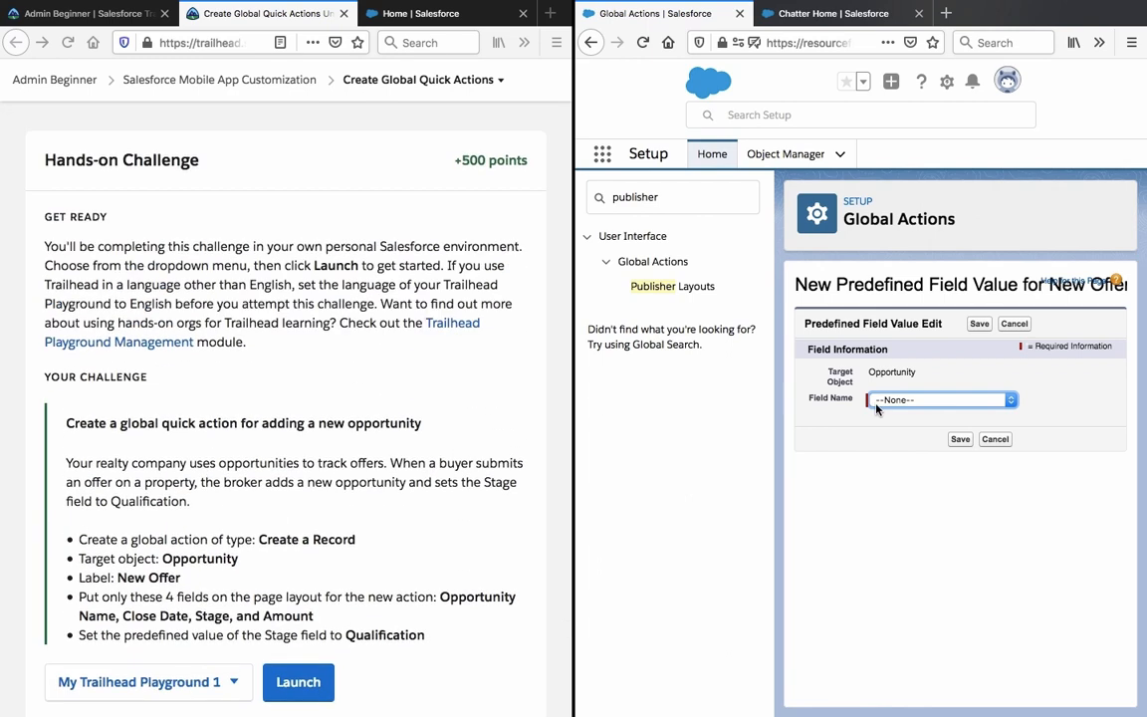
Choose Stage as the field for New Offer's new predefined value.
left_click(917, 400)
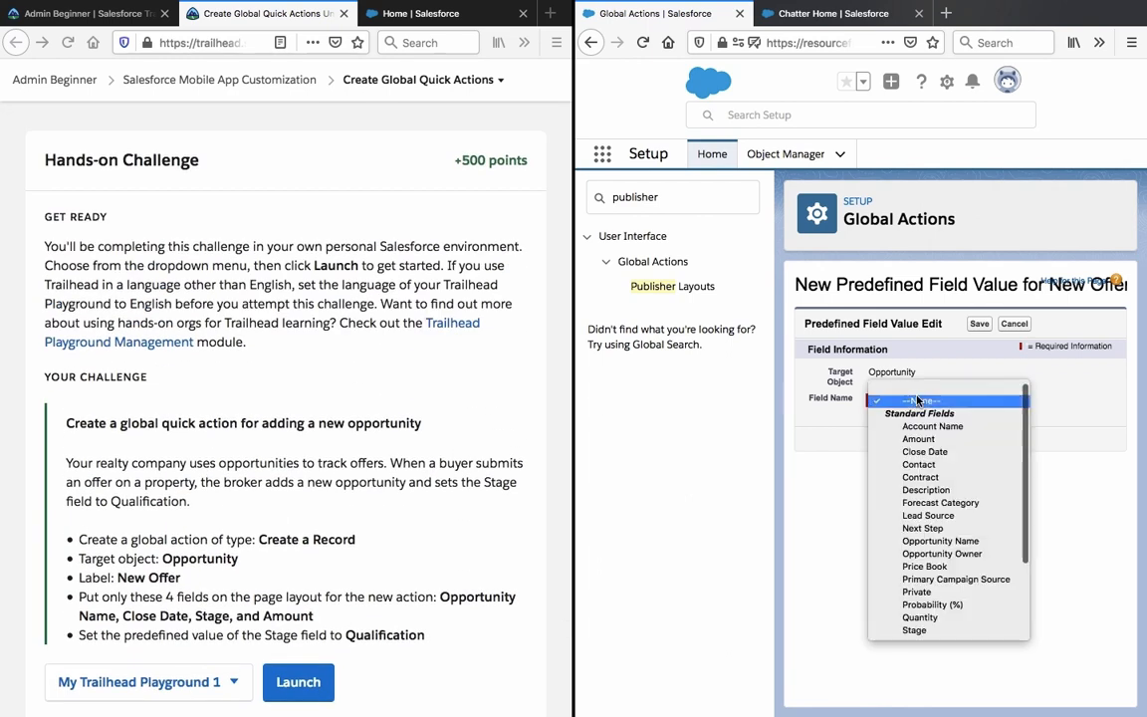
scroll(926, 466, "down", 2)
scroll(926, 466, "up", 2)
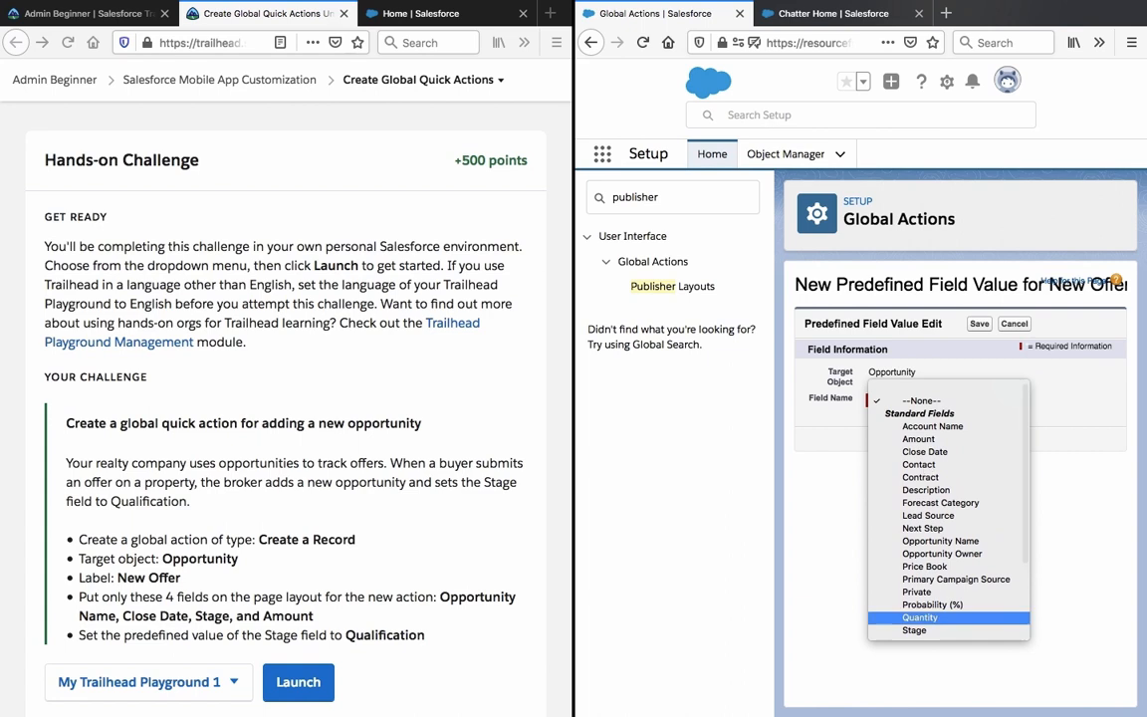
scroll(914, 513, "down", 3)
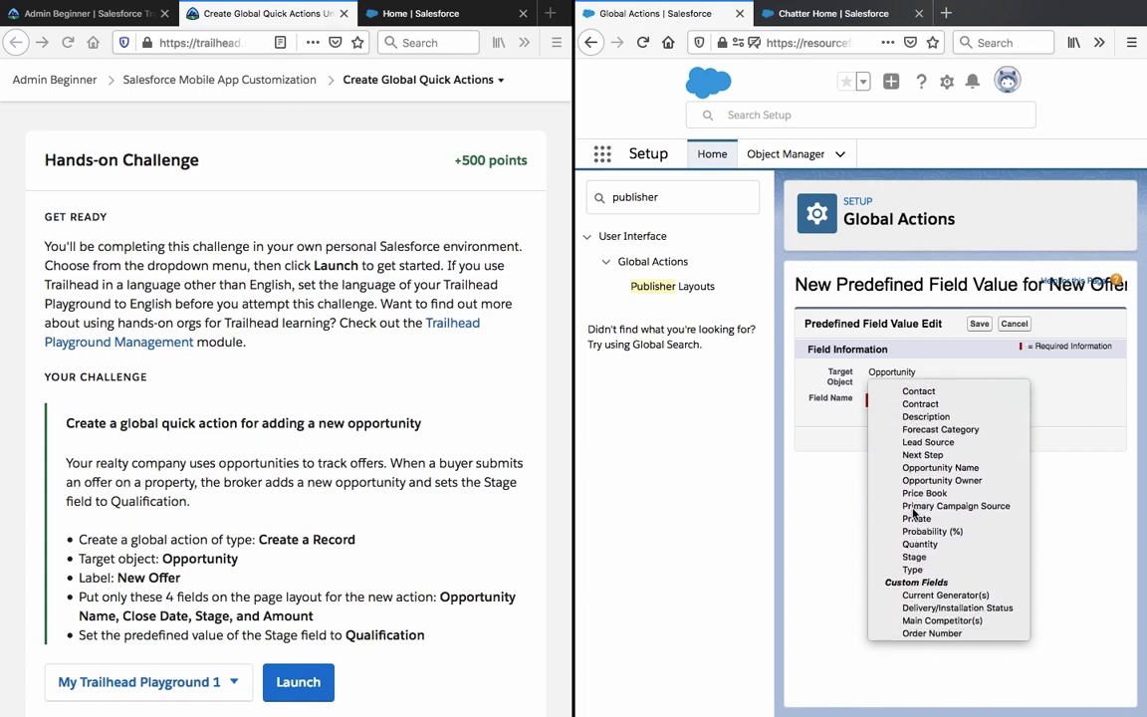
scroll(896, 512, "down", 1)
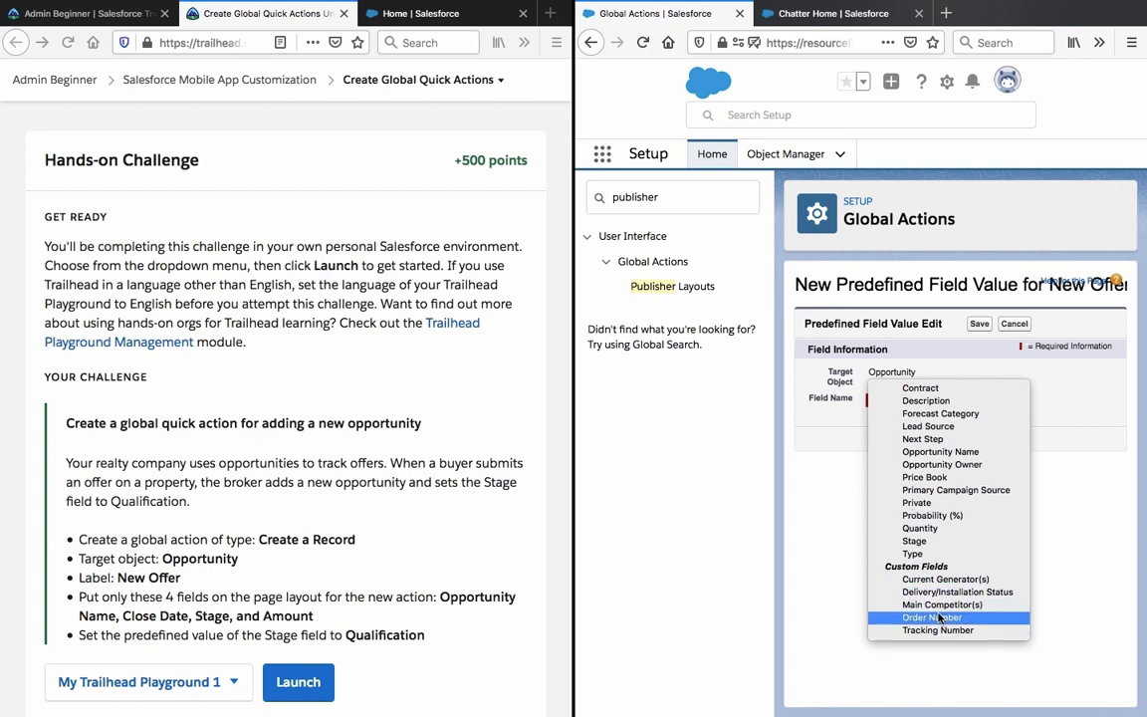
scroll(928, 498, "up", 2)
scroll(928, 498, "up", 3)
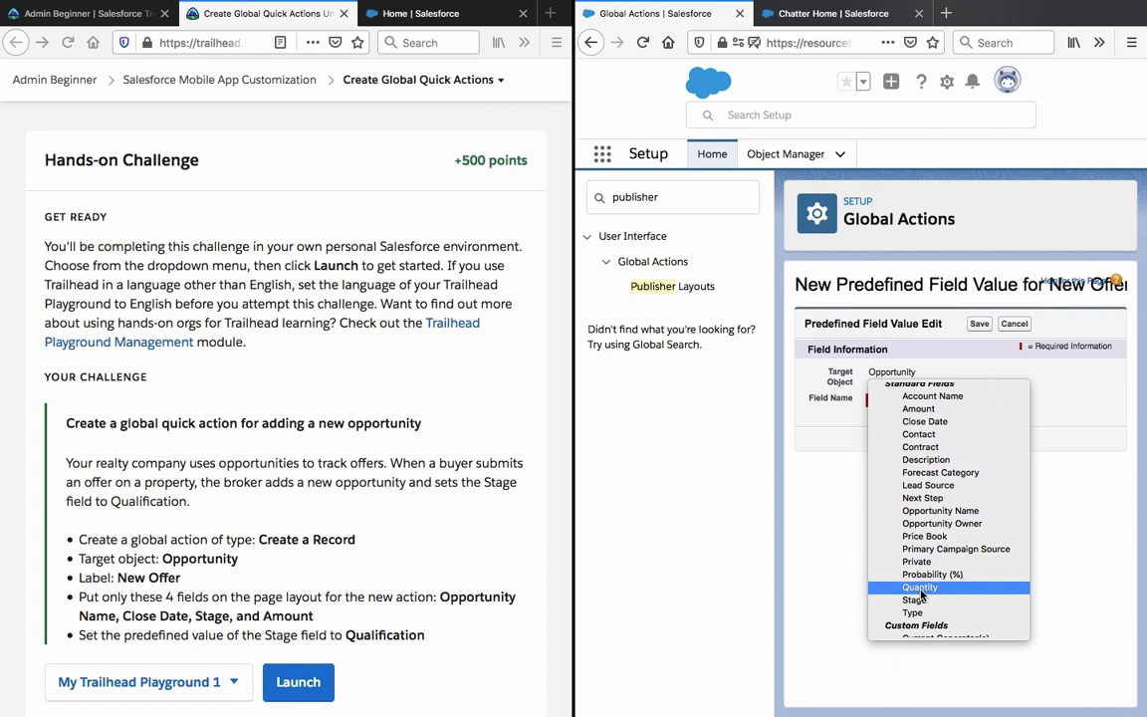
scroll(921, 594, "up", 1)
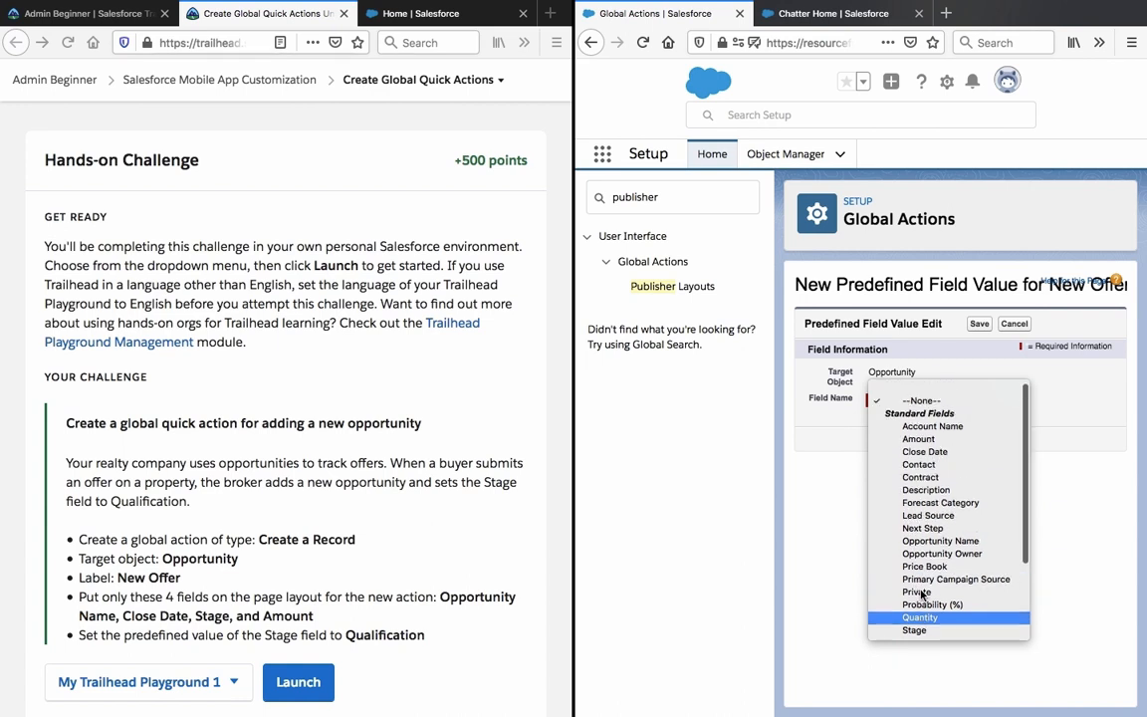
scroll(921, 595, "down", 3)
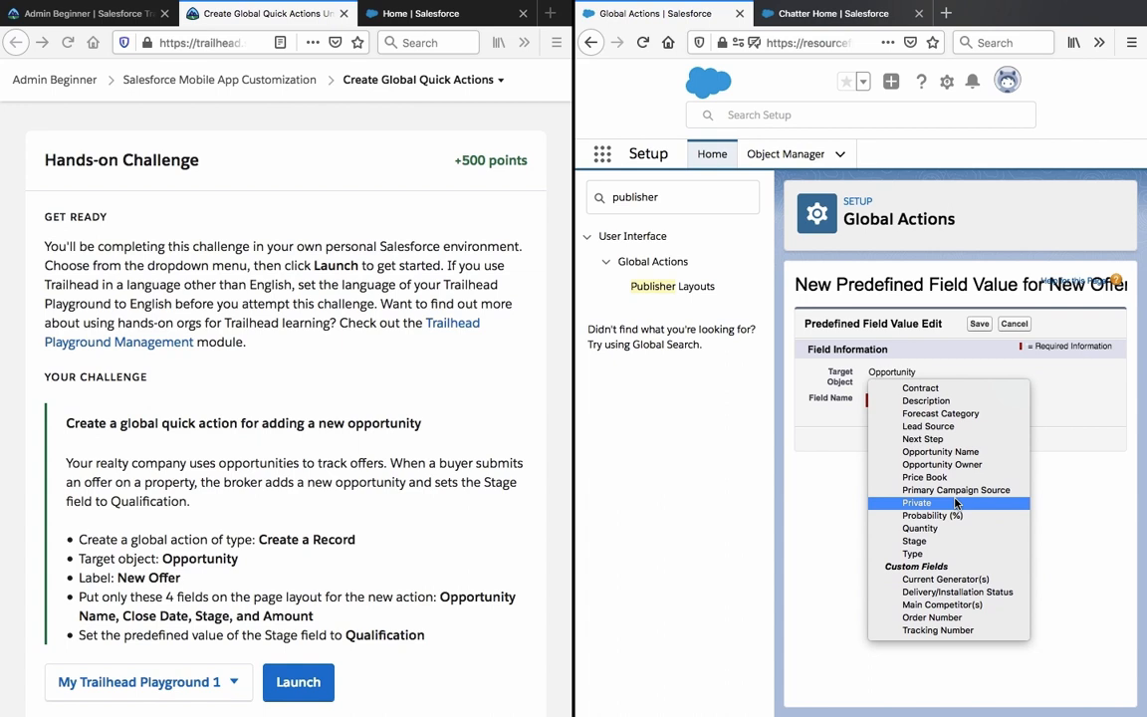
scroll(956, 505, "up", 3)
scroll(951, 538, "down", 3)
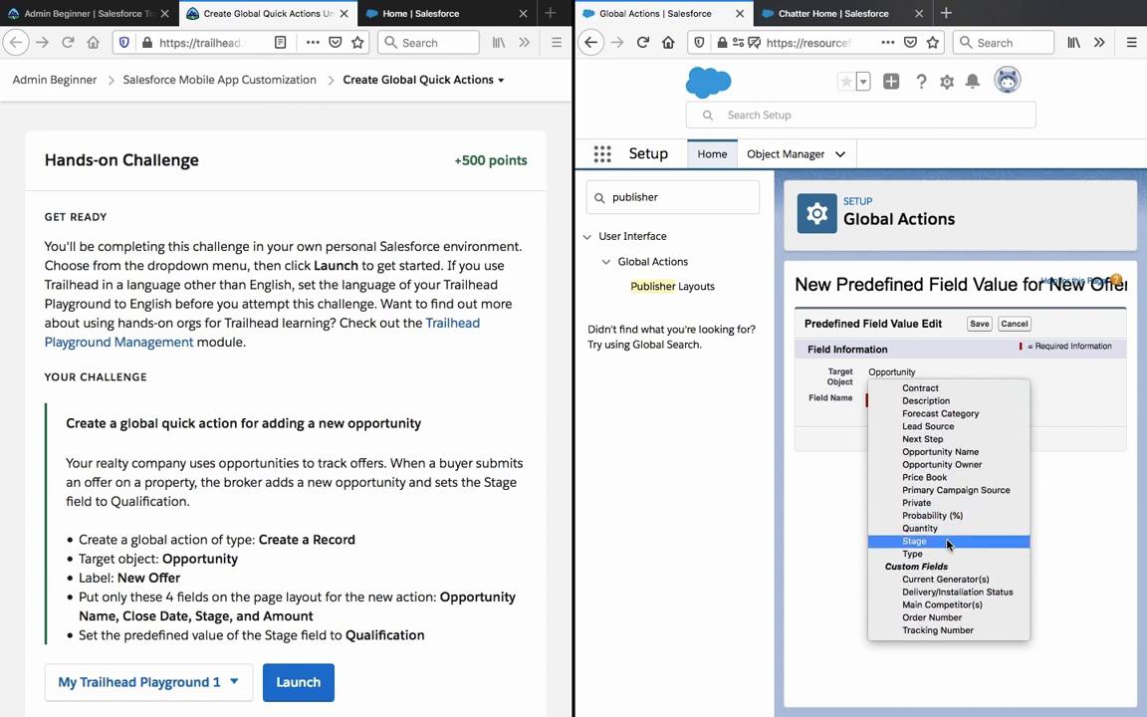
left_click(948, 543)
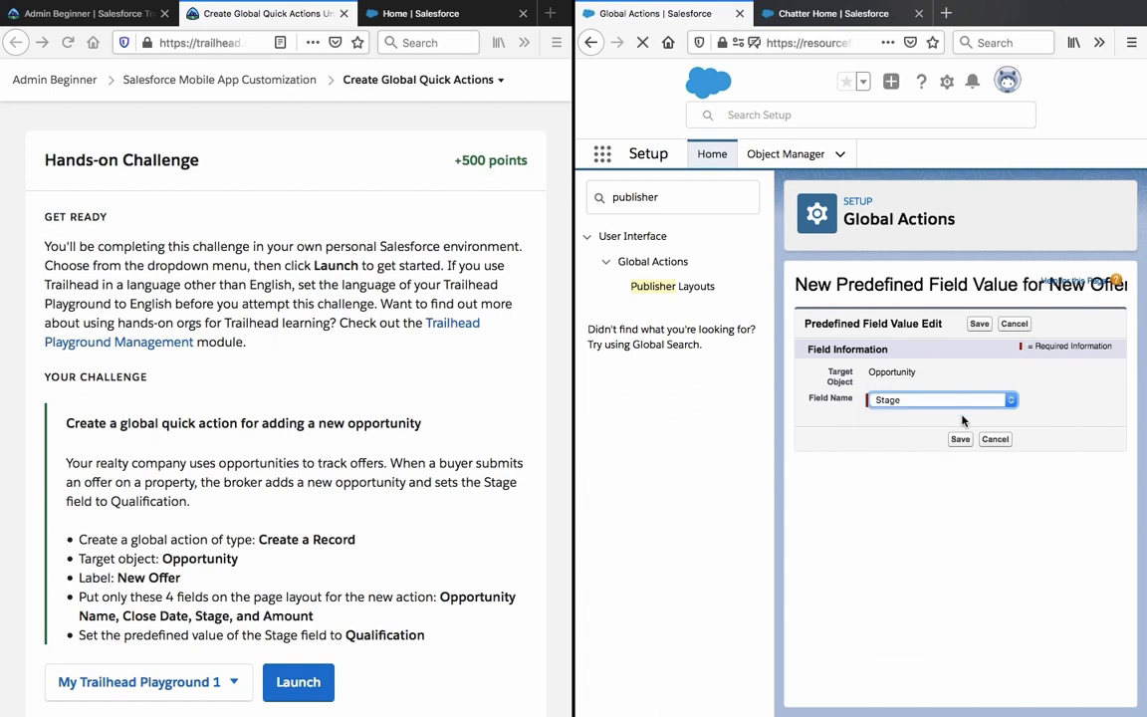
left_click(959, 439)
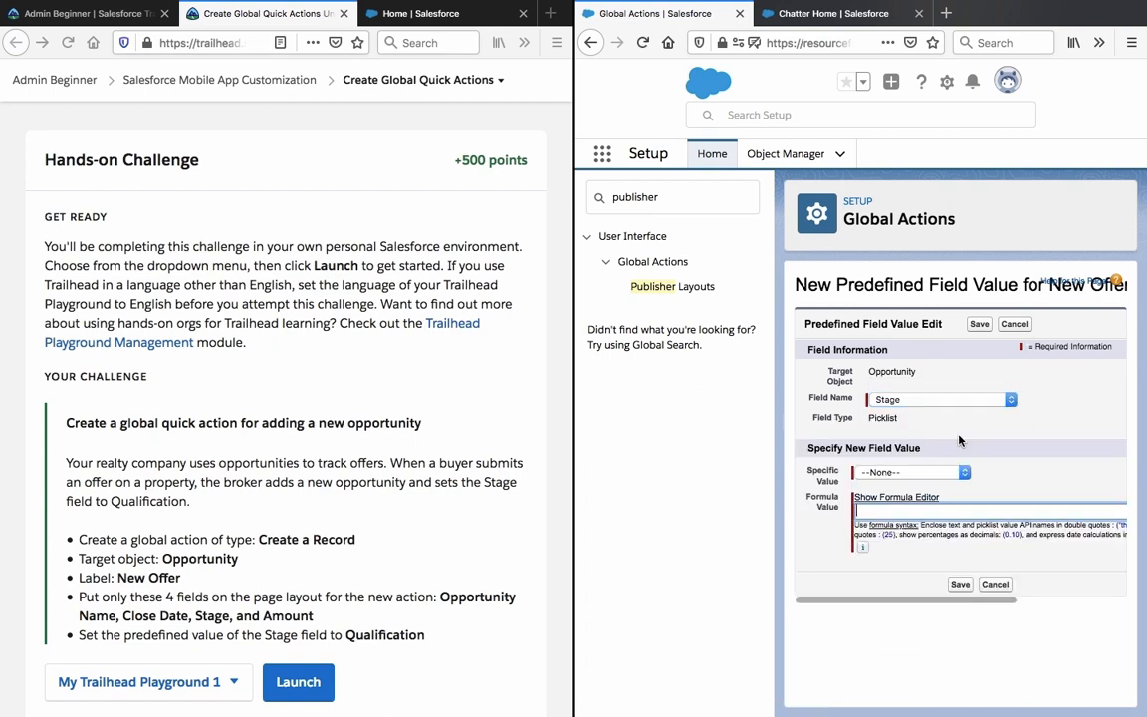
Set the specific value of the Stage field to Qualification and save the predefined field value.
left_click(928, 475)
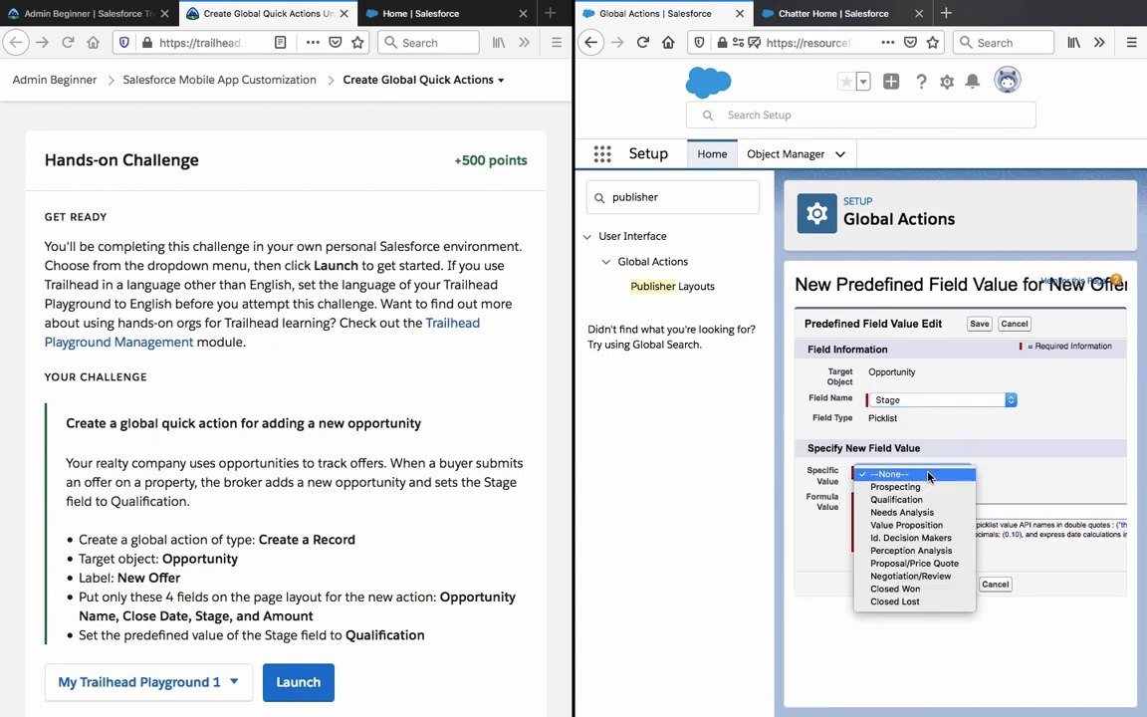
left_click(896, 499)
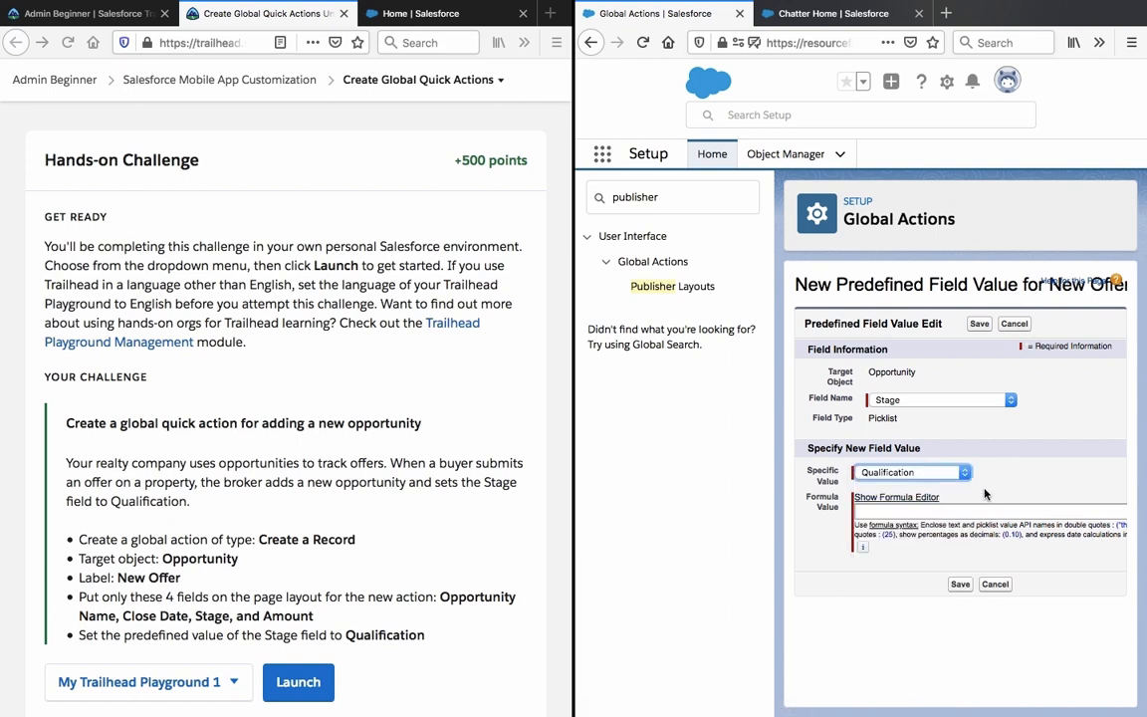
left_click(958, 585)
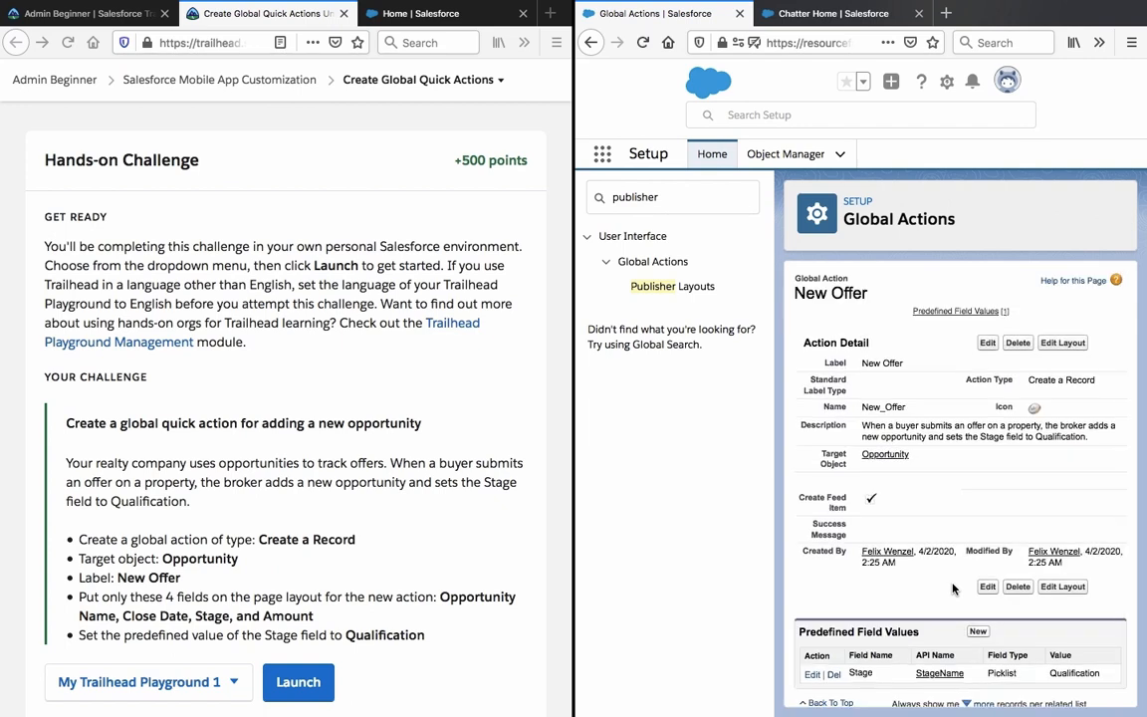
Open the Global Layout publisher layout for editing and show its available Mobile & Lightning Actions.
left_click(669, 288)
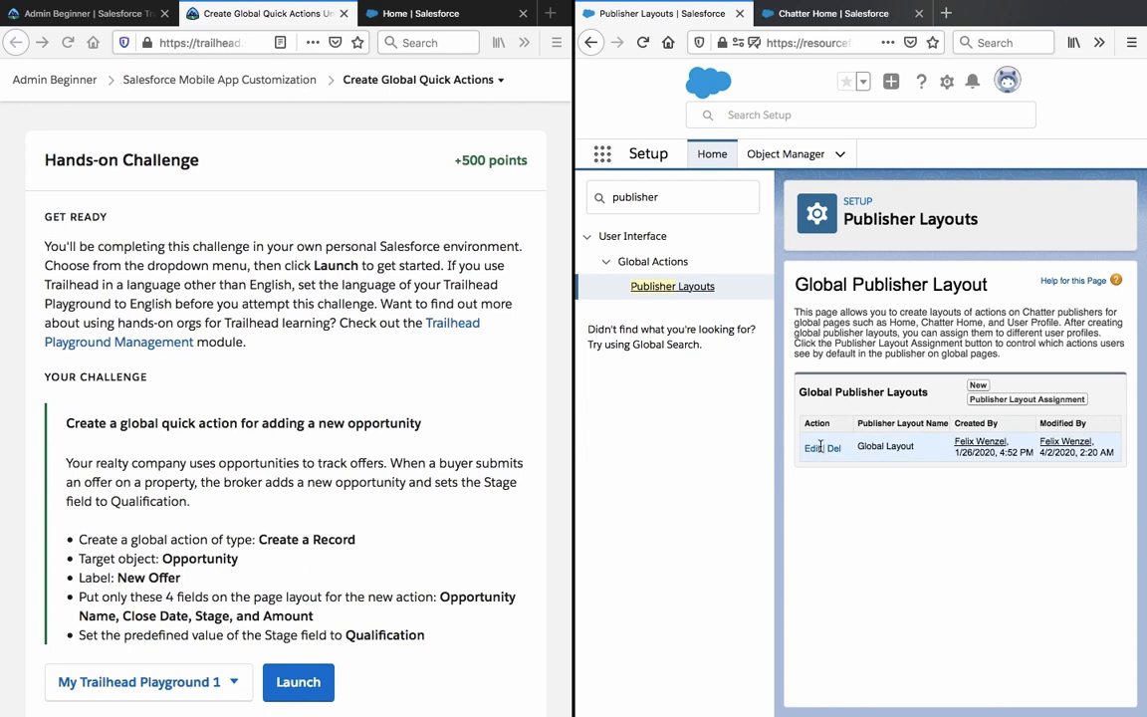
left_click(814, 448)
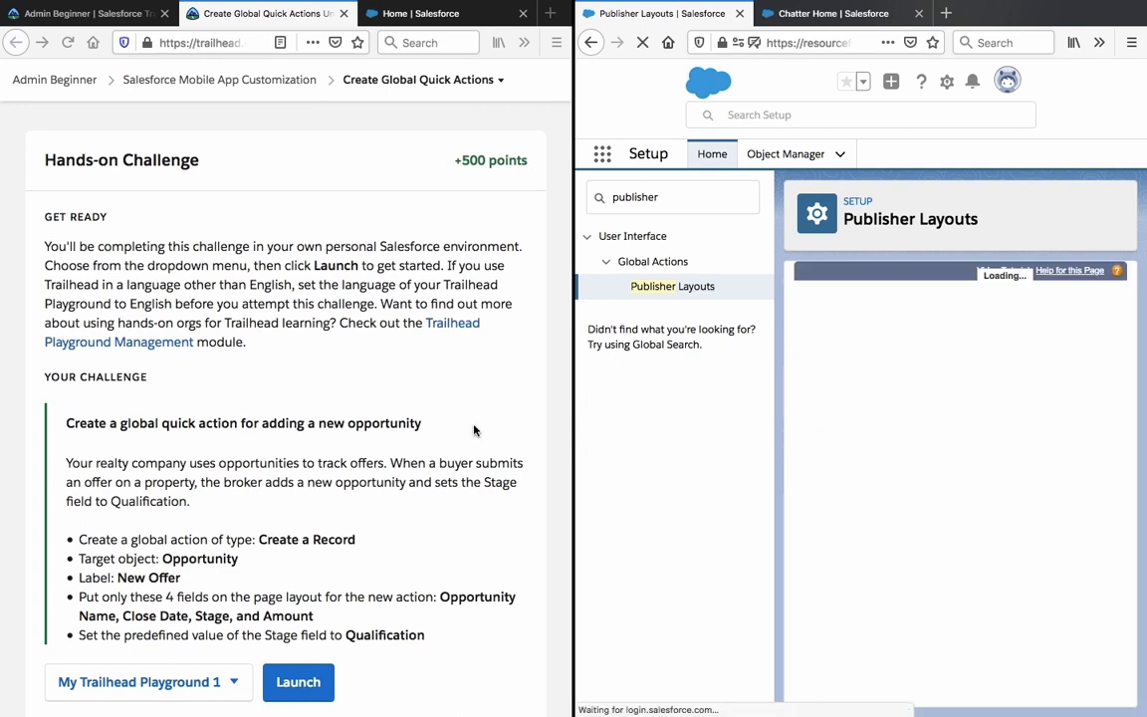
left_click(841, 335)
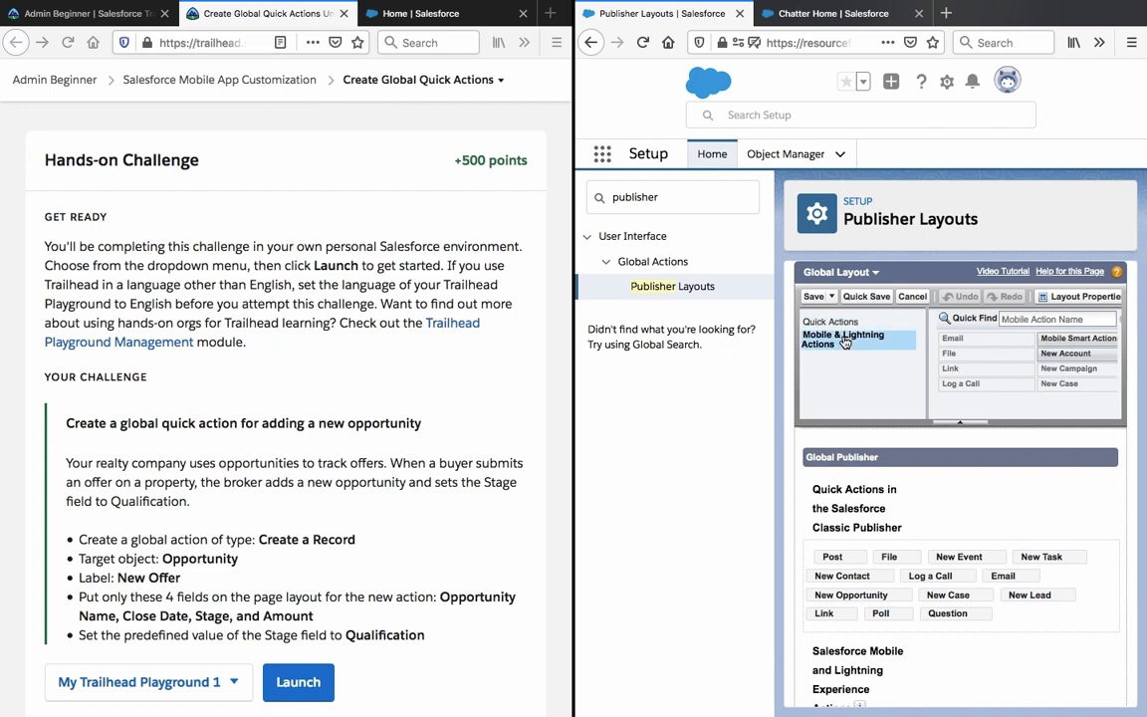
Add New Offer to the Salesforce Mobile and Lightning Experience Actions directly after New Prospect and save the layout.
scroll(898, 330, "down", 5)
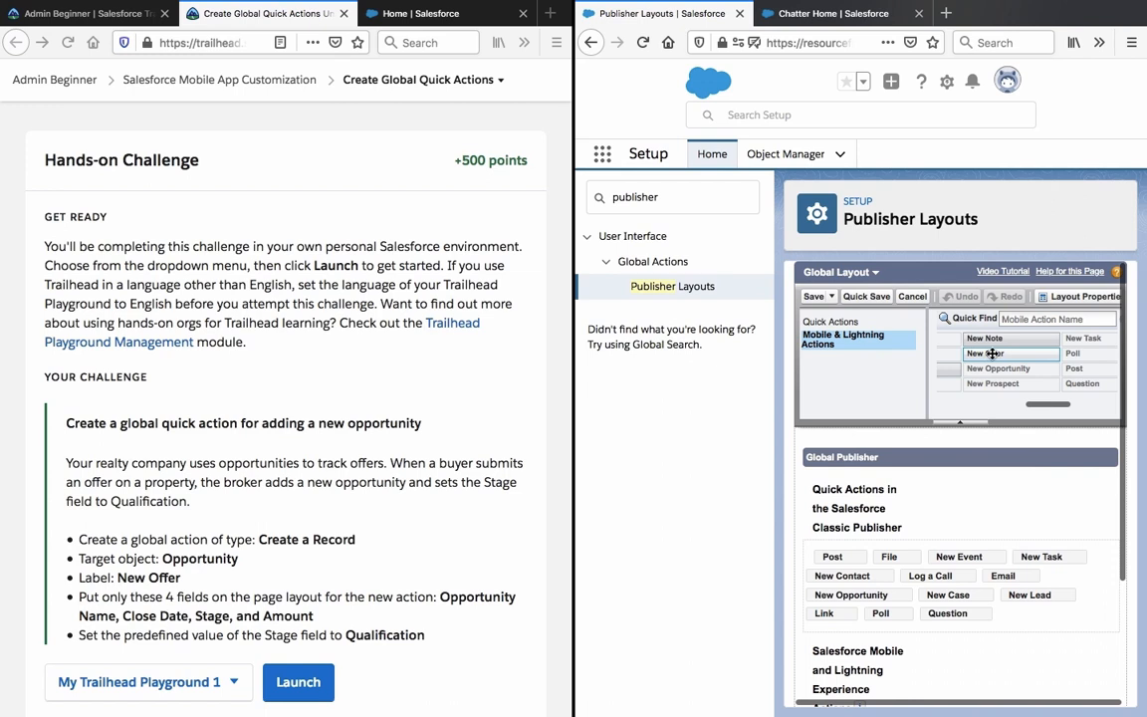
mouse_move(992, 352)
left_mouse_down()
mouse_move(922, 691)
mouse_move(908, 611)
mouse_move(817, 578)
left_mouse_up()
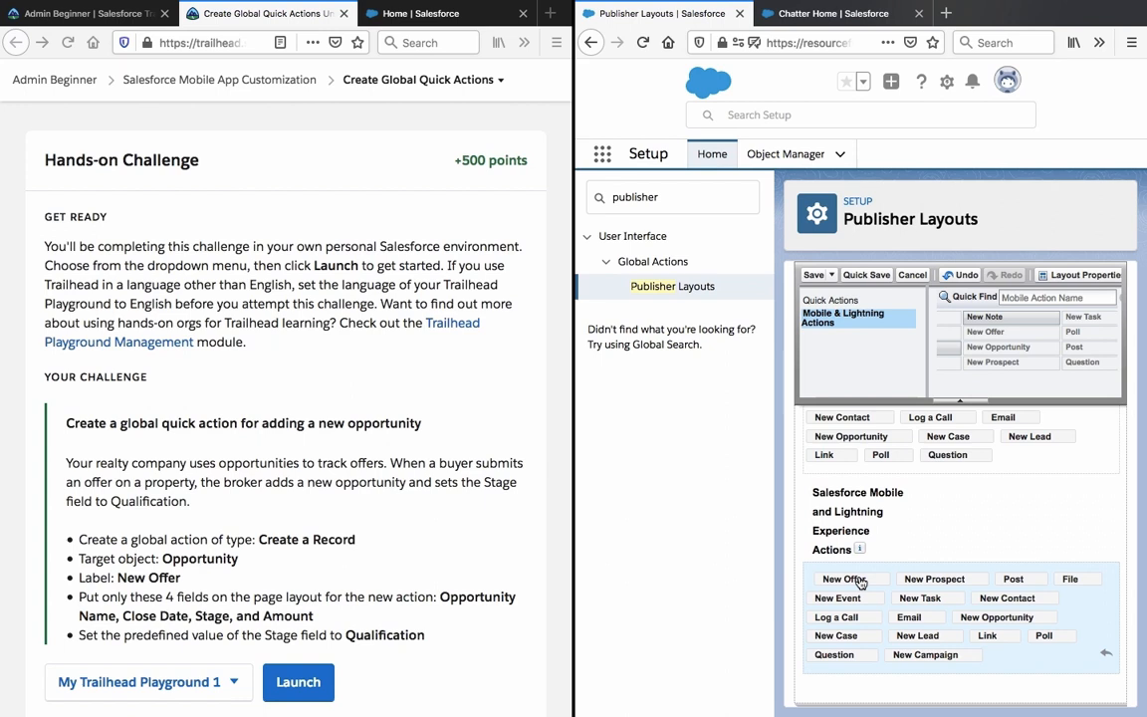
left_click_drag(861, 582, 989, 582)
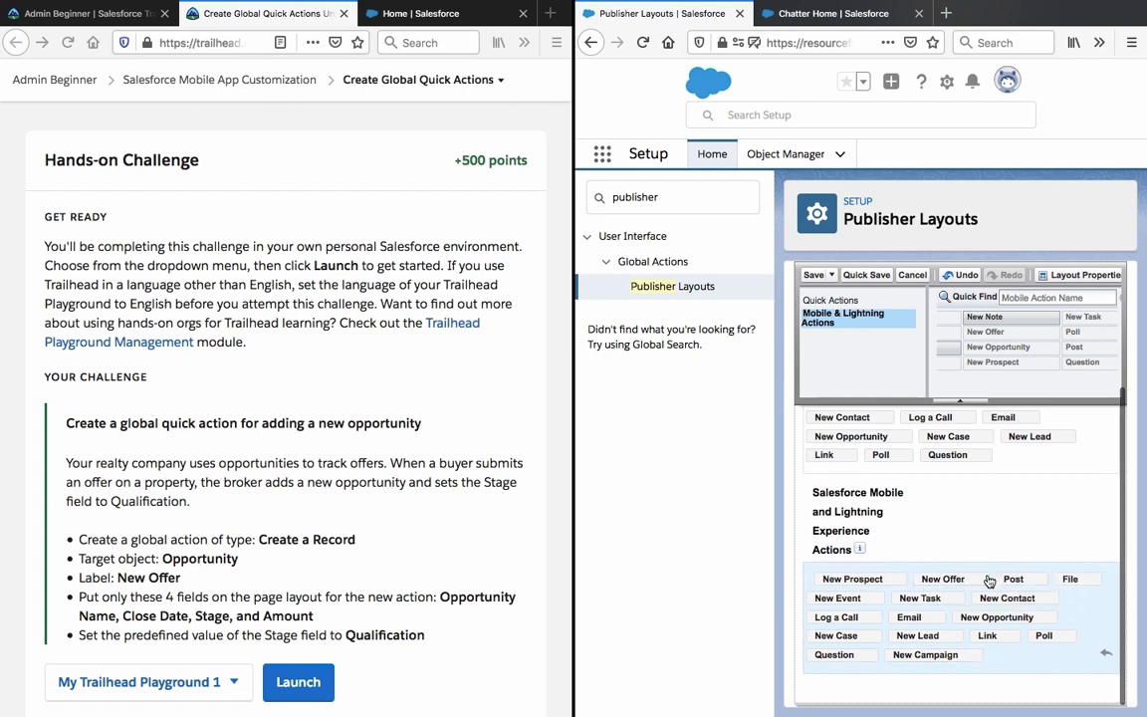
left_click(872, 277)
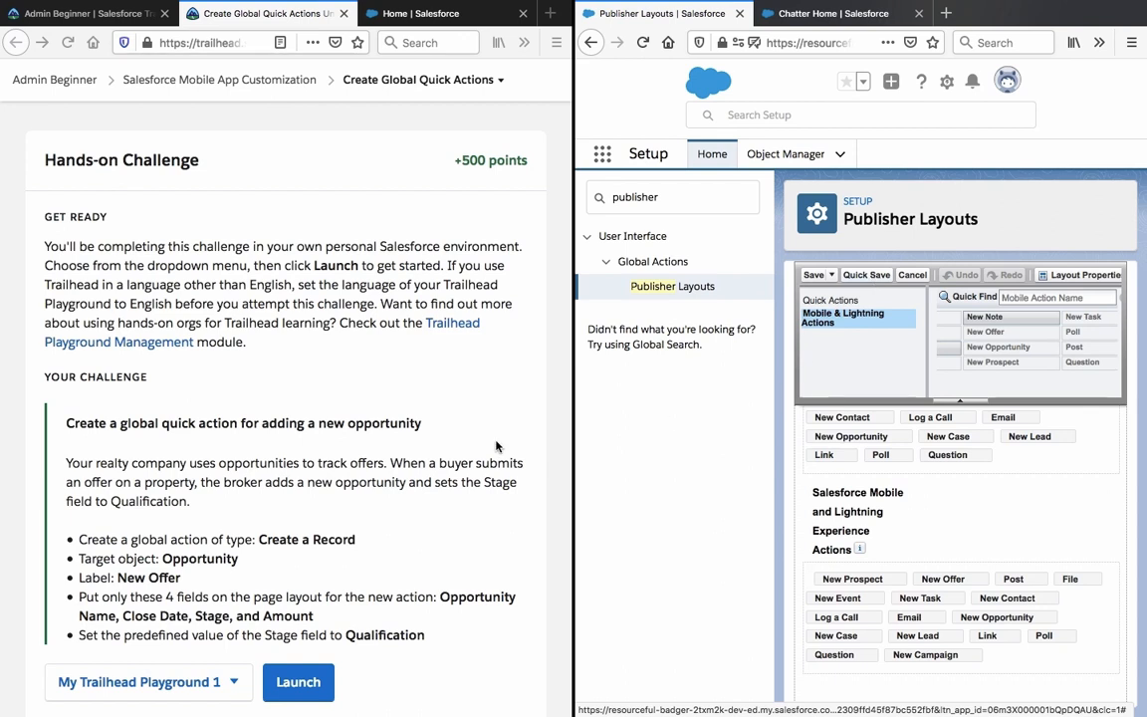
Submit the Create Global Quick Actions challenge for checking and continue to the next Trailhead unit.
scroll(496, 445, "down", 5)
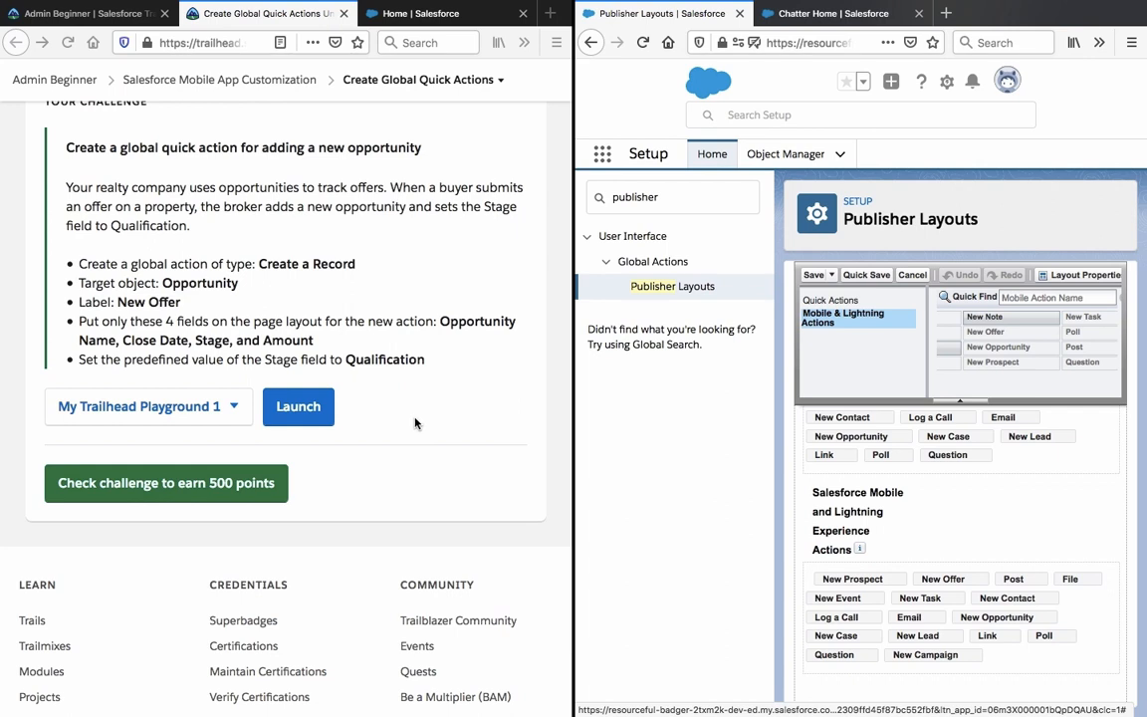
left_click(378, 456)
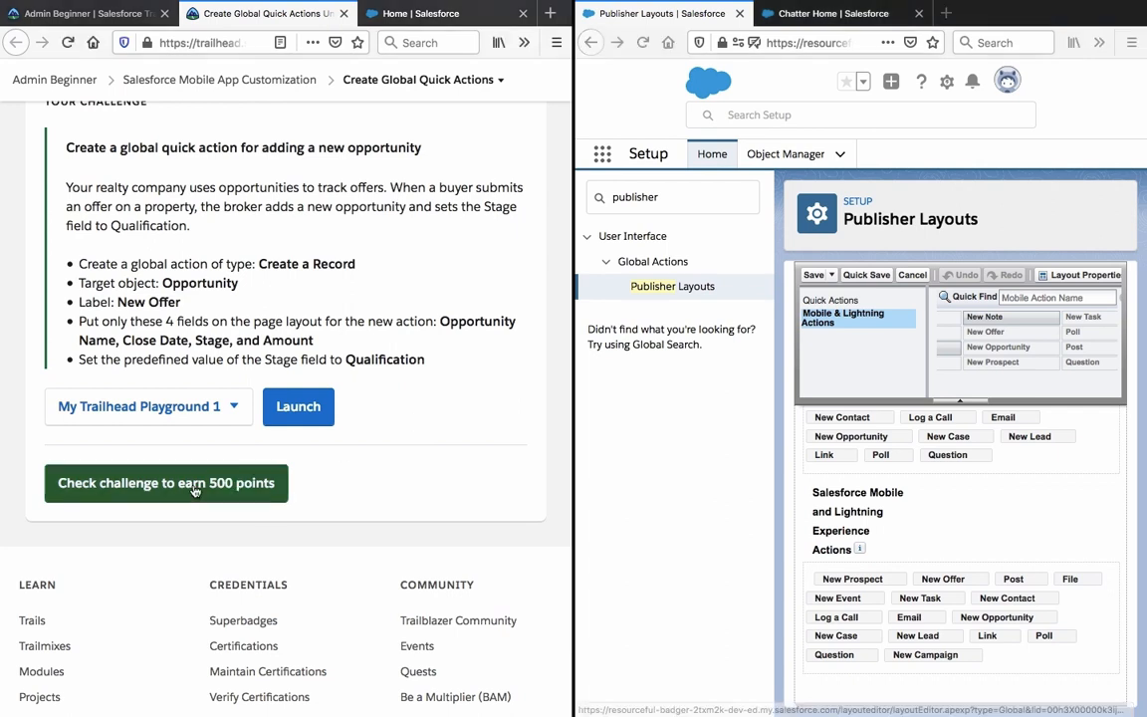
left_click(178, 490)
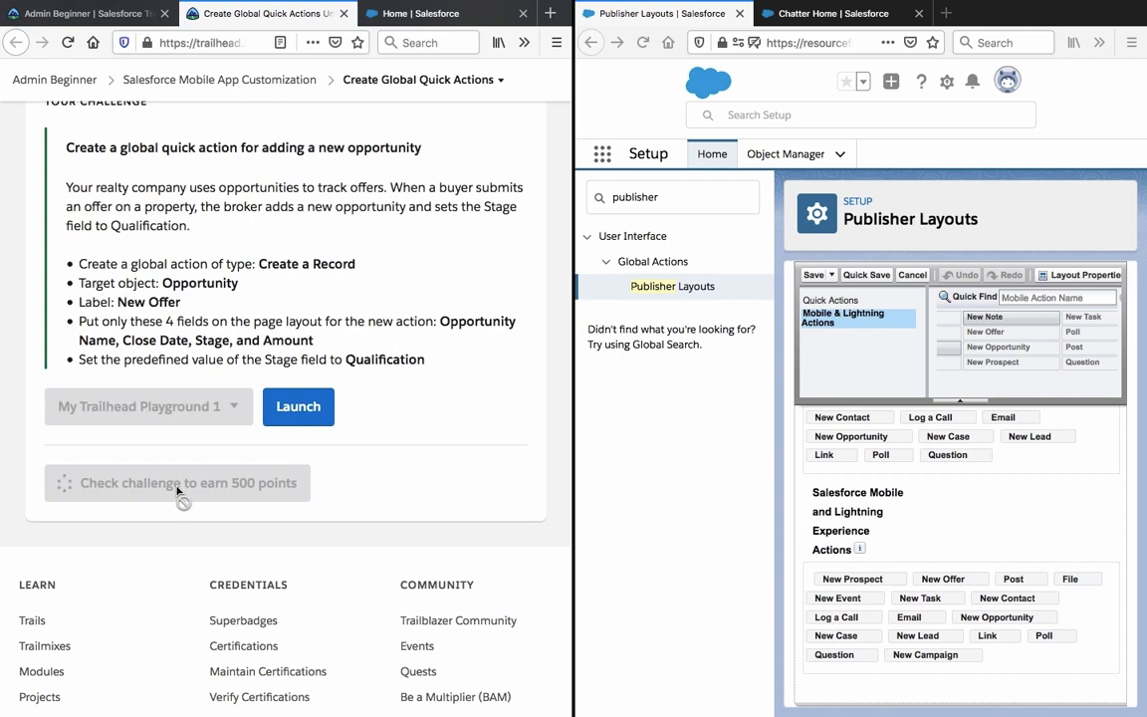
scroll(412, 366, "up", 3)
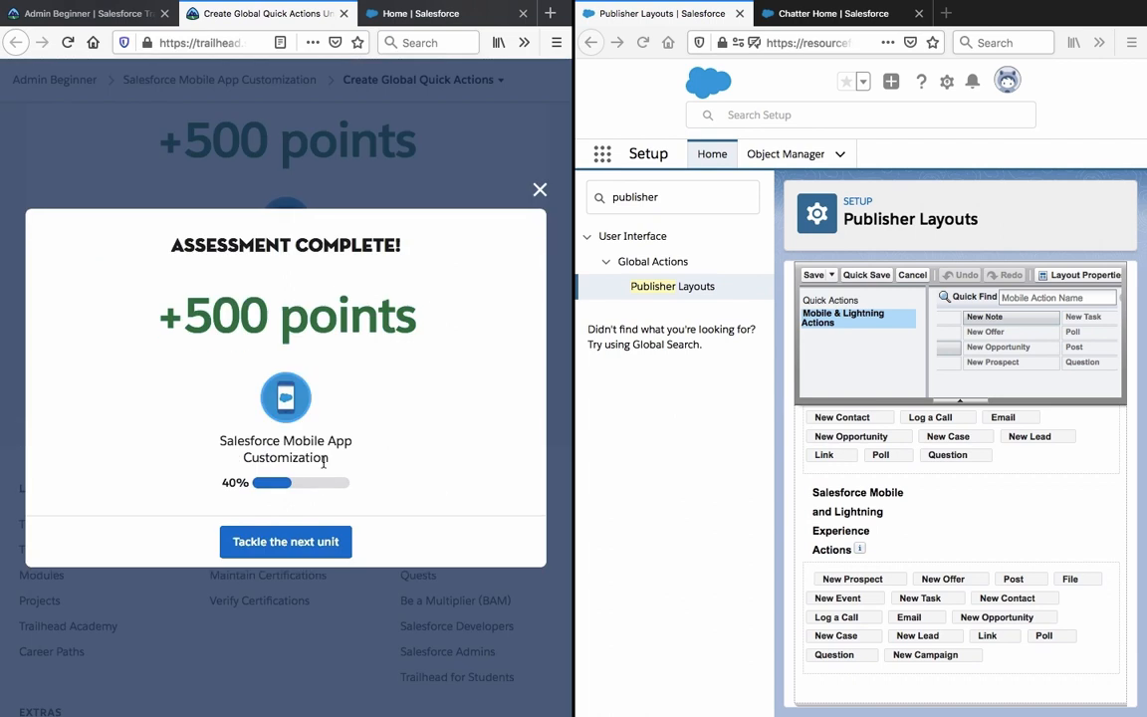
left_click(310, 542)
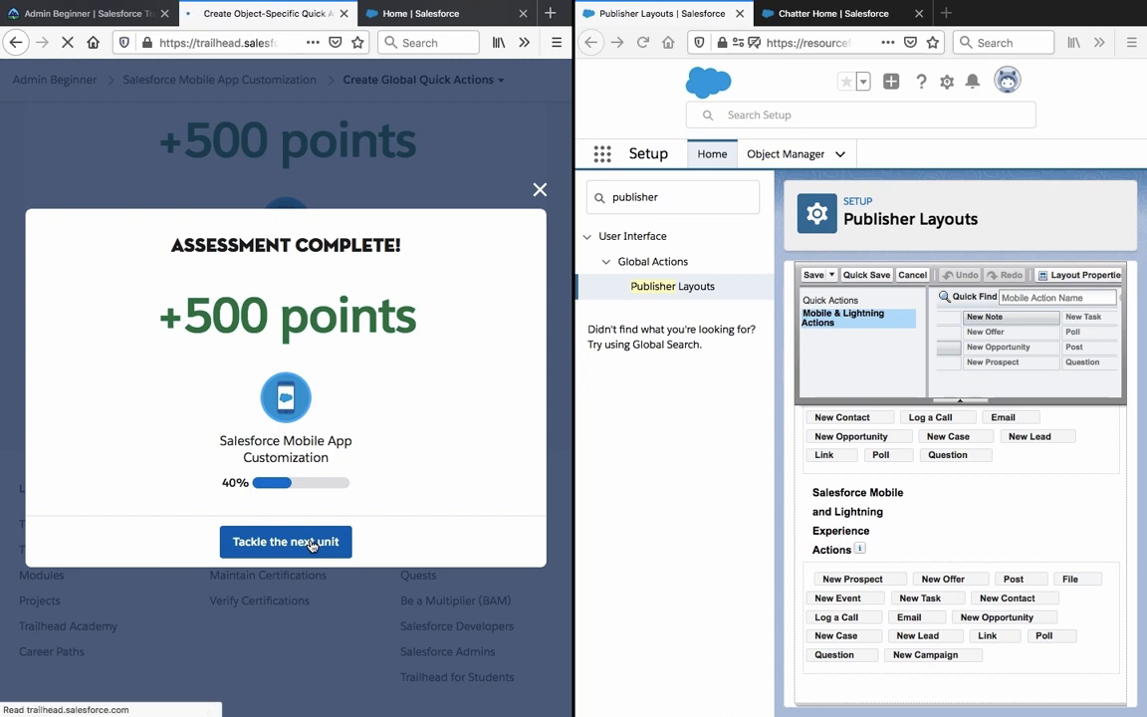